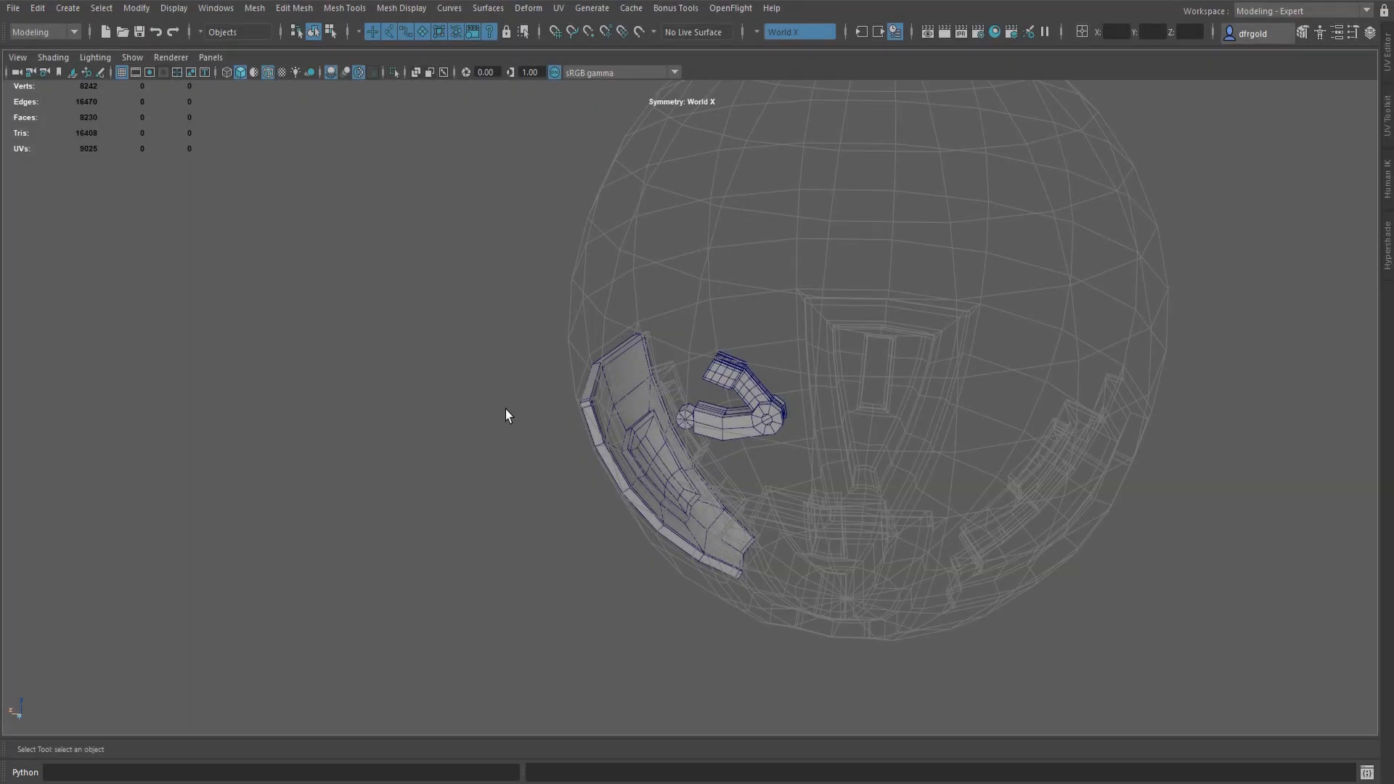
- Isolate the curved panel on the sphere's lower side and frame it in the view
left_click_drag(493, 320, 663, 599)
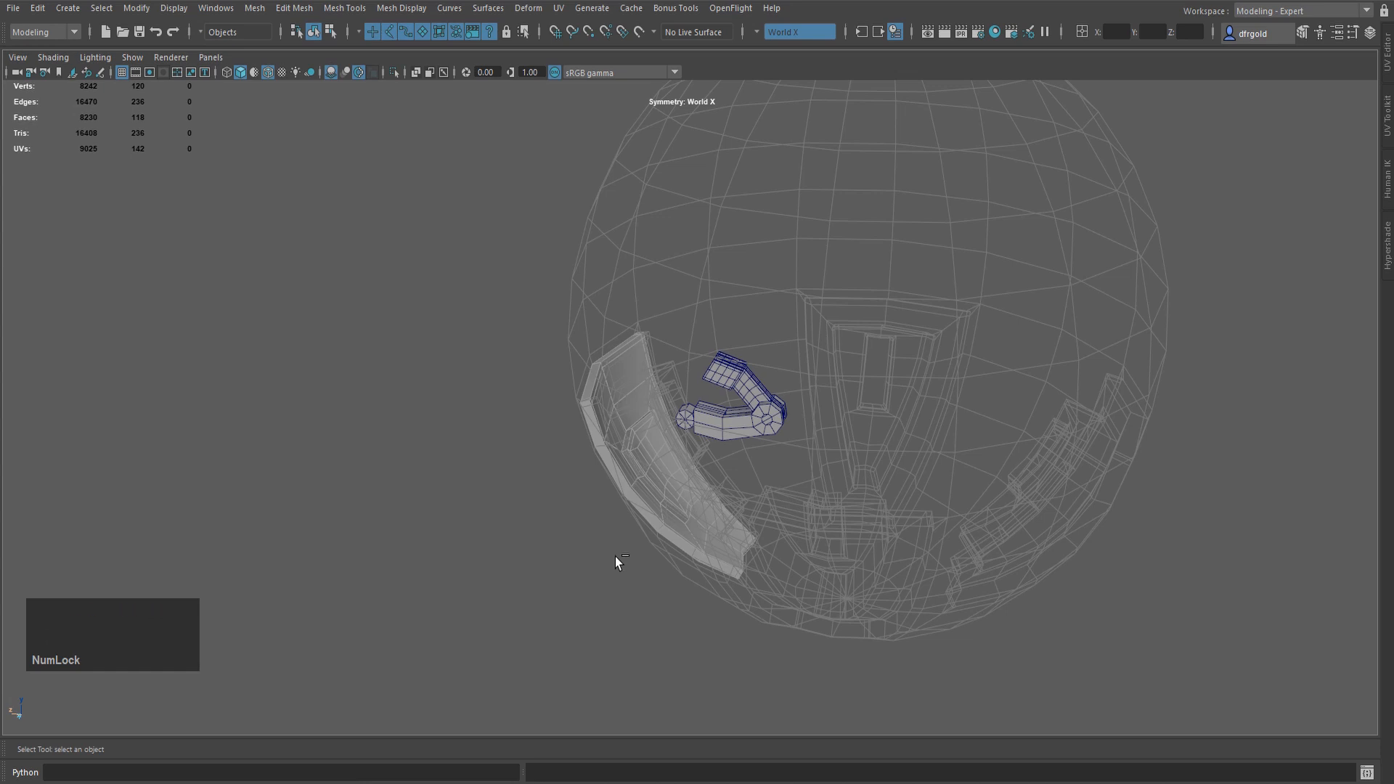
key("ctrl+1")
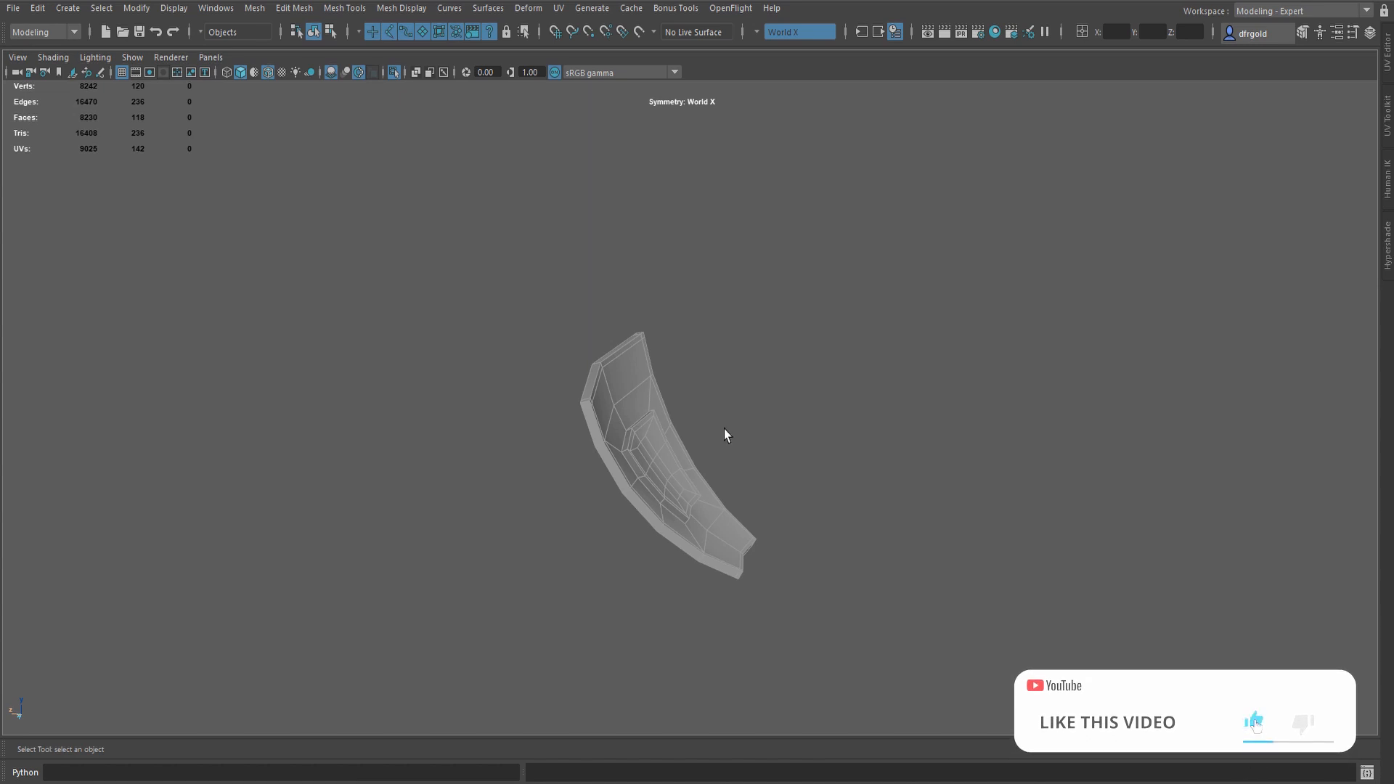
key("f")
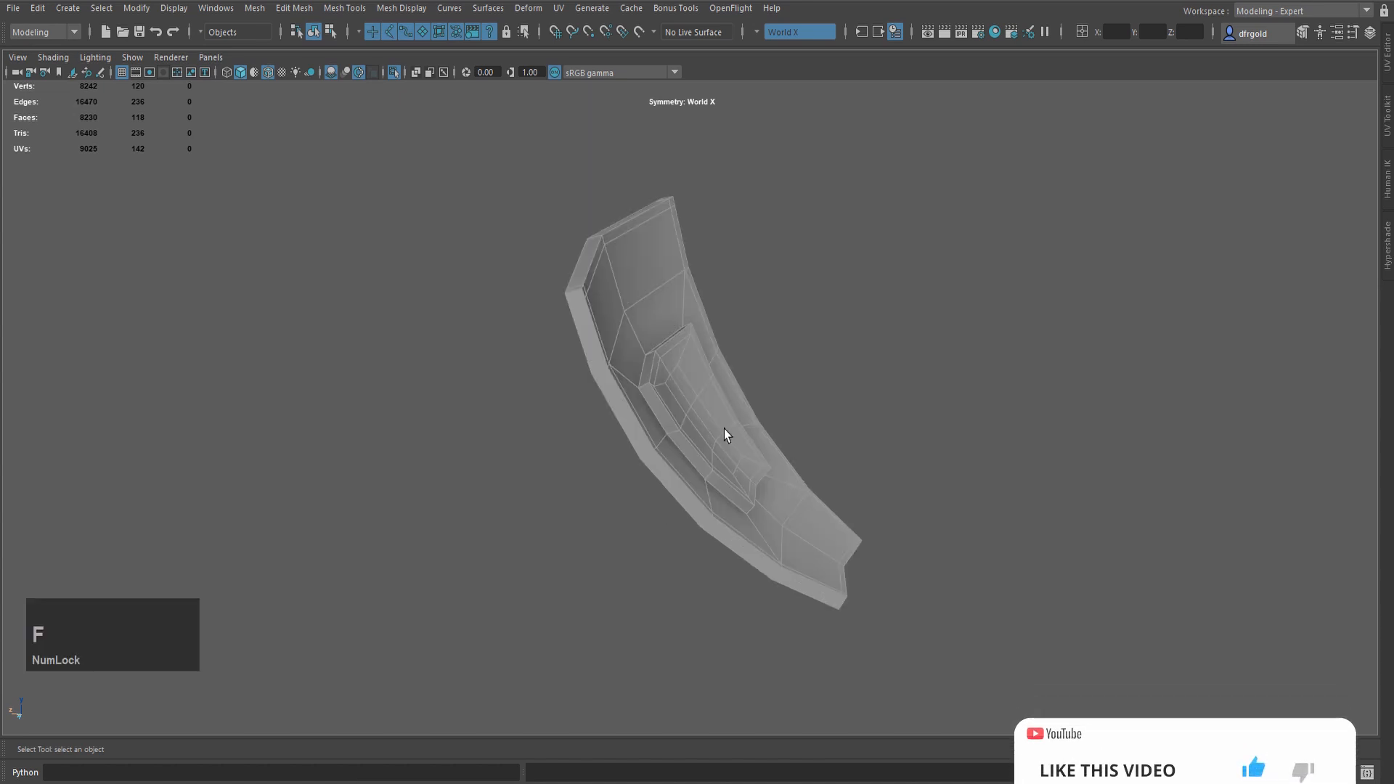
- Extrude the six central faces of the raised plate with Keep Faces Together on and a Thickness of -0.5
key("4")
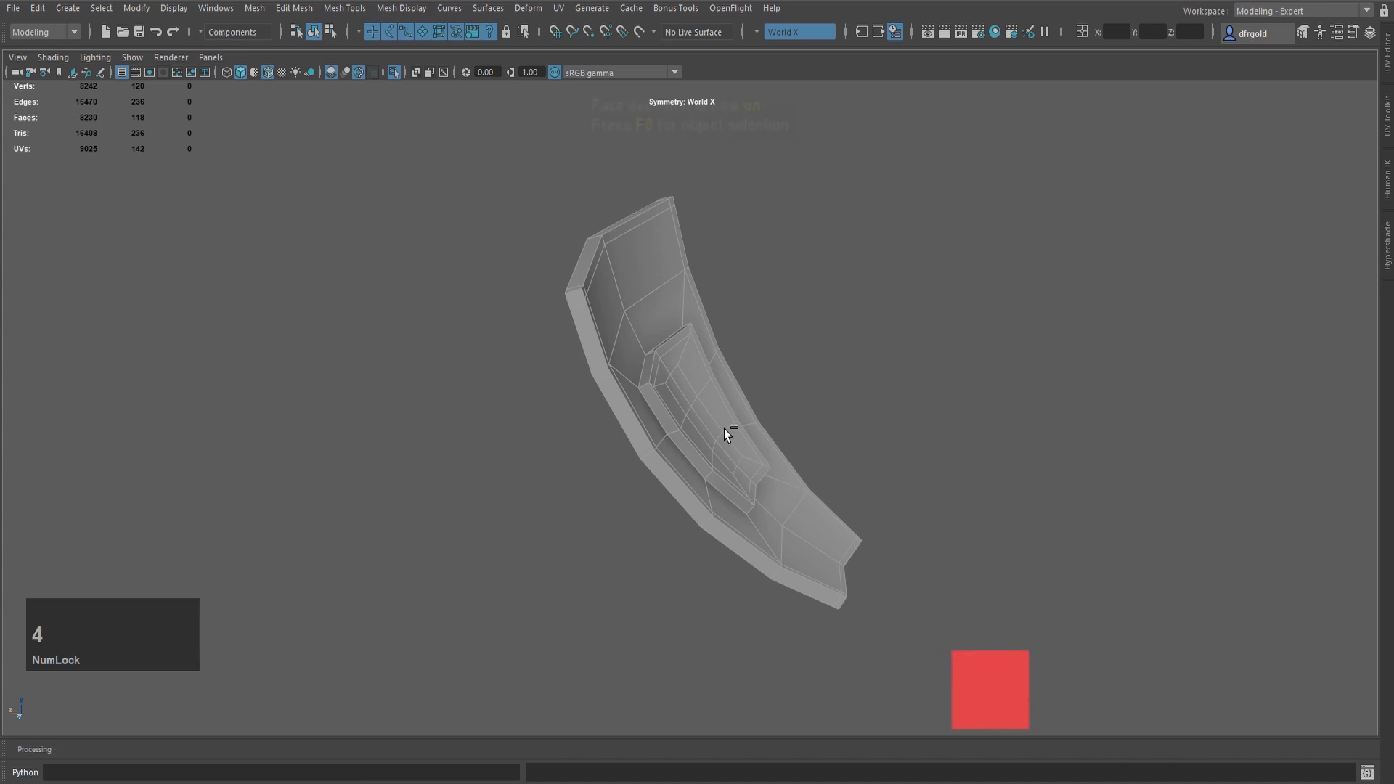
scroll(724, 428, "up", 3)
left_click_drag(762, 466, 658, 450, "alt")
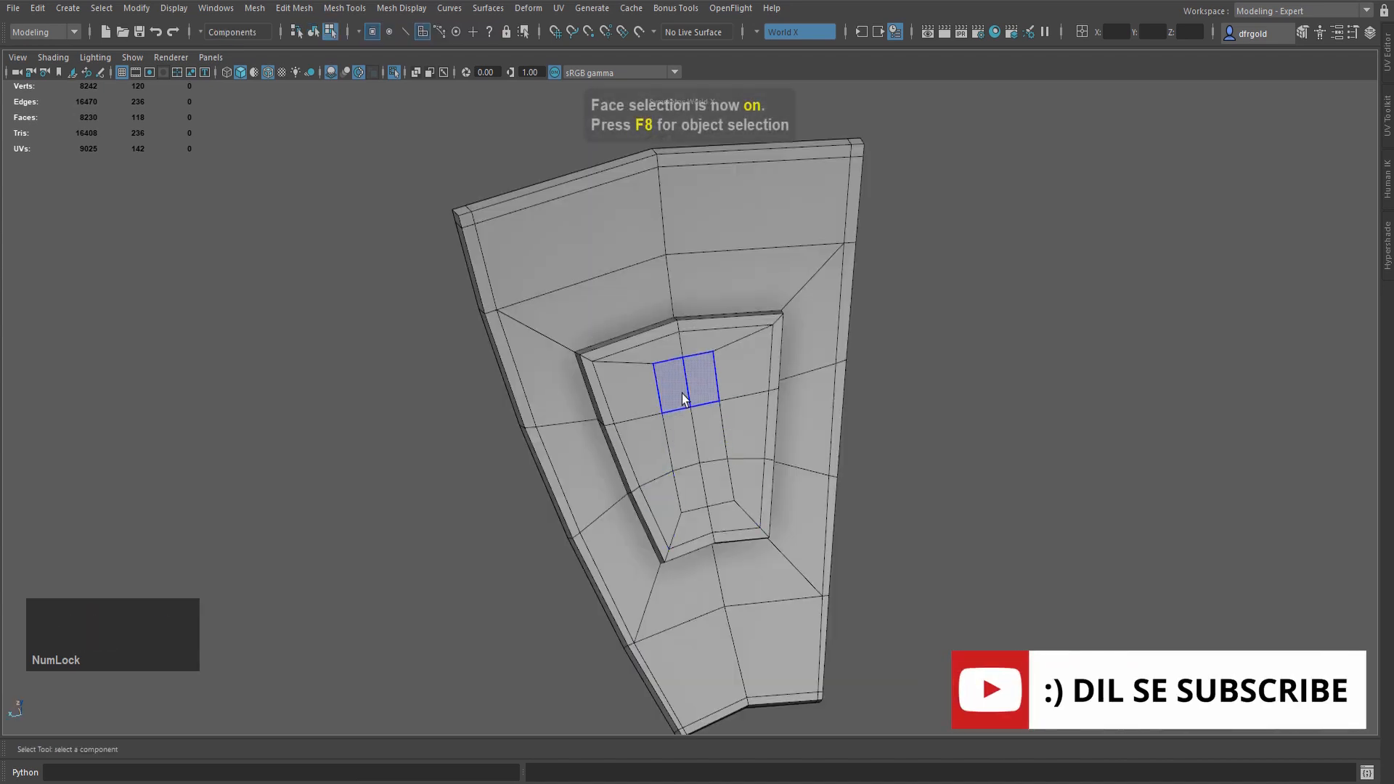
mouse_move(673, 398)
left_mouse_down()
mouse_move(703, 508)
mouse_move(719, 510)
left_mouse_up()
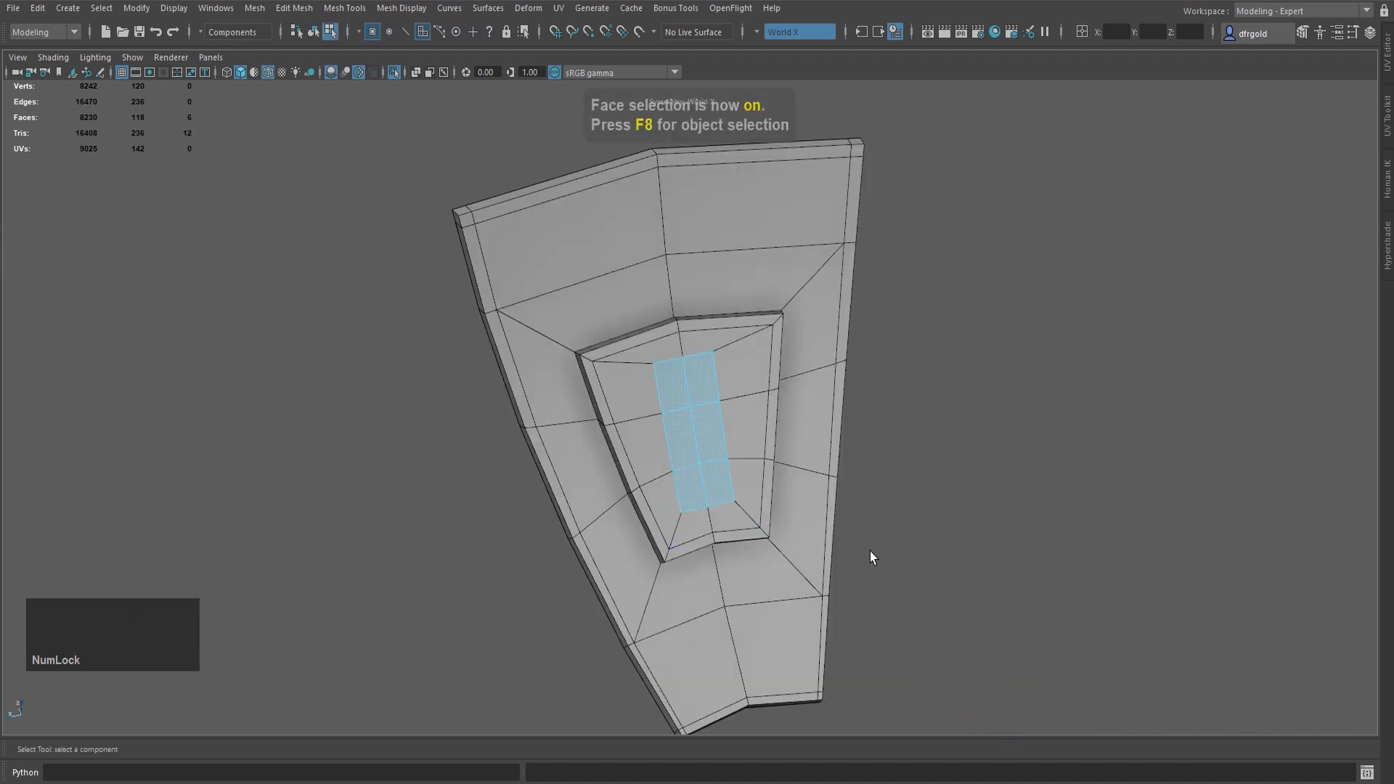
key("ctrl+e")
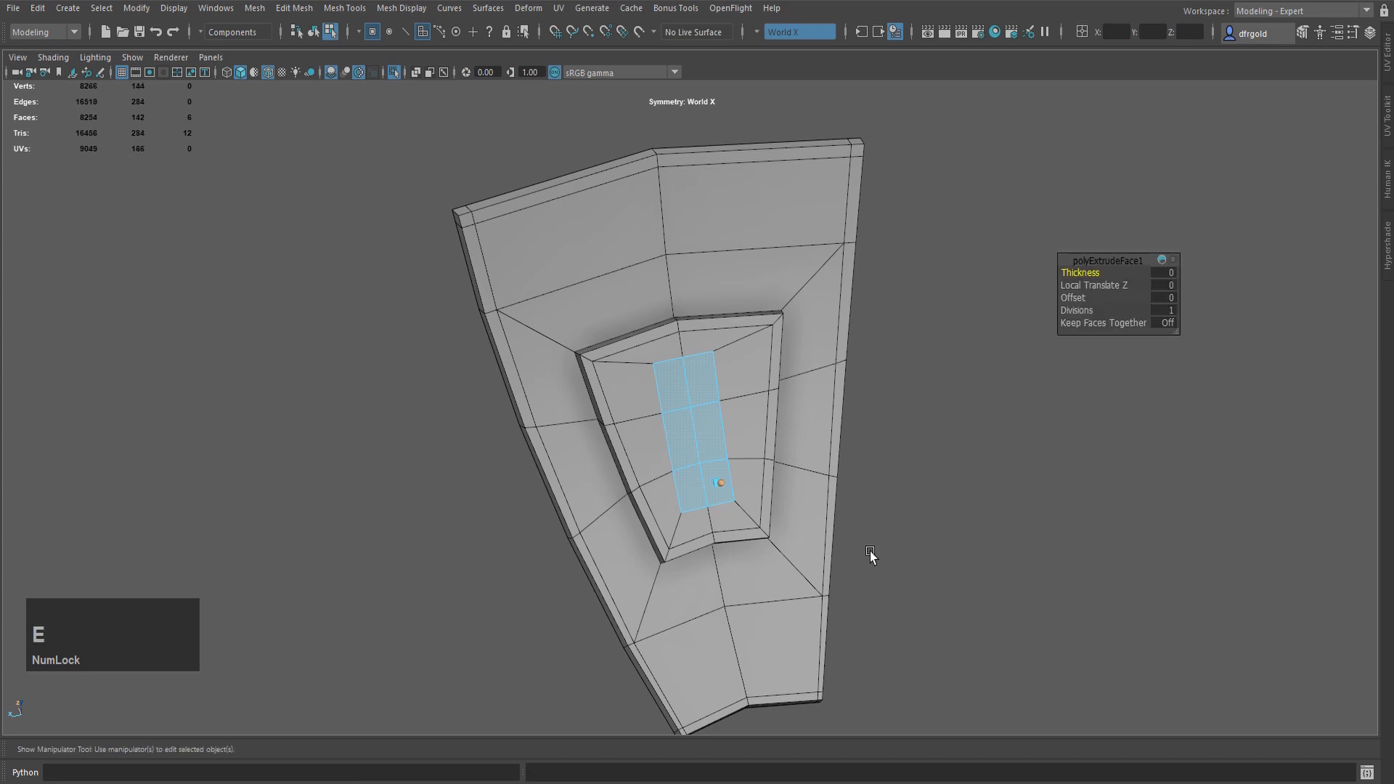
left_click(1176, 334)
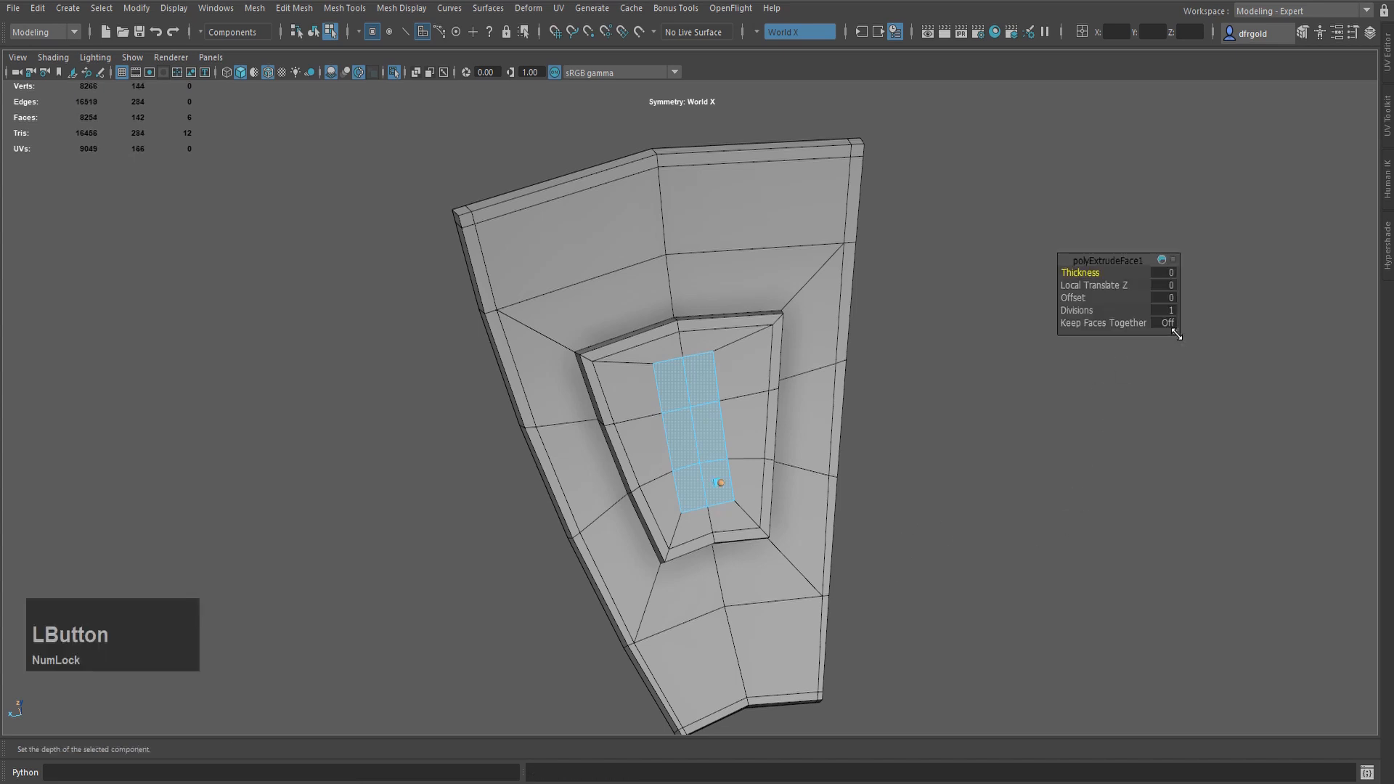
left_click(1164, 324)
left_click(1173, 272)
type("-")
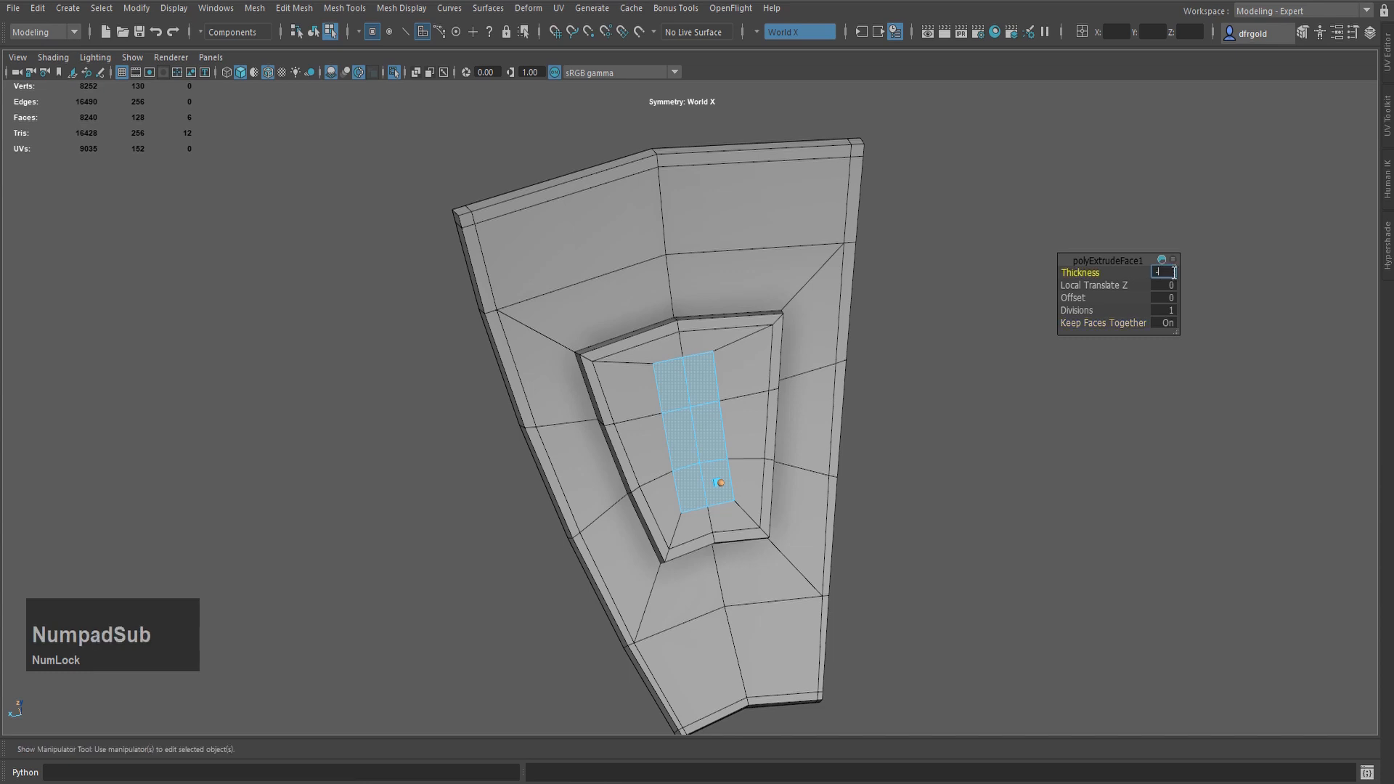
type("0.5")
key("Return")
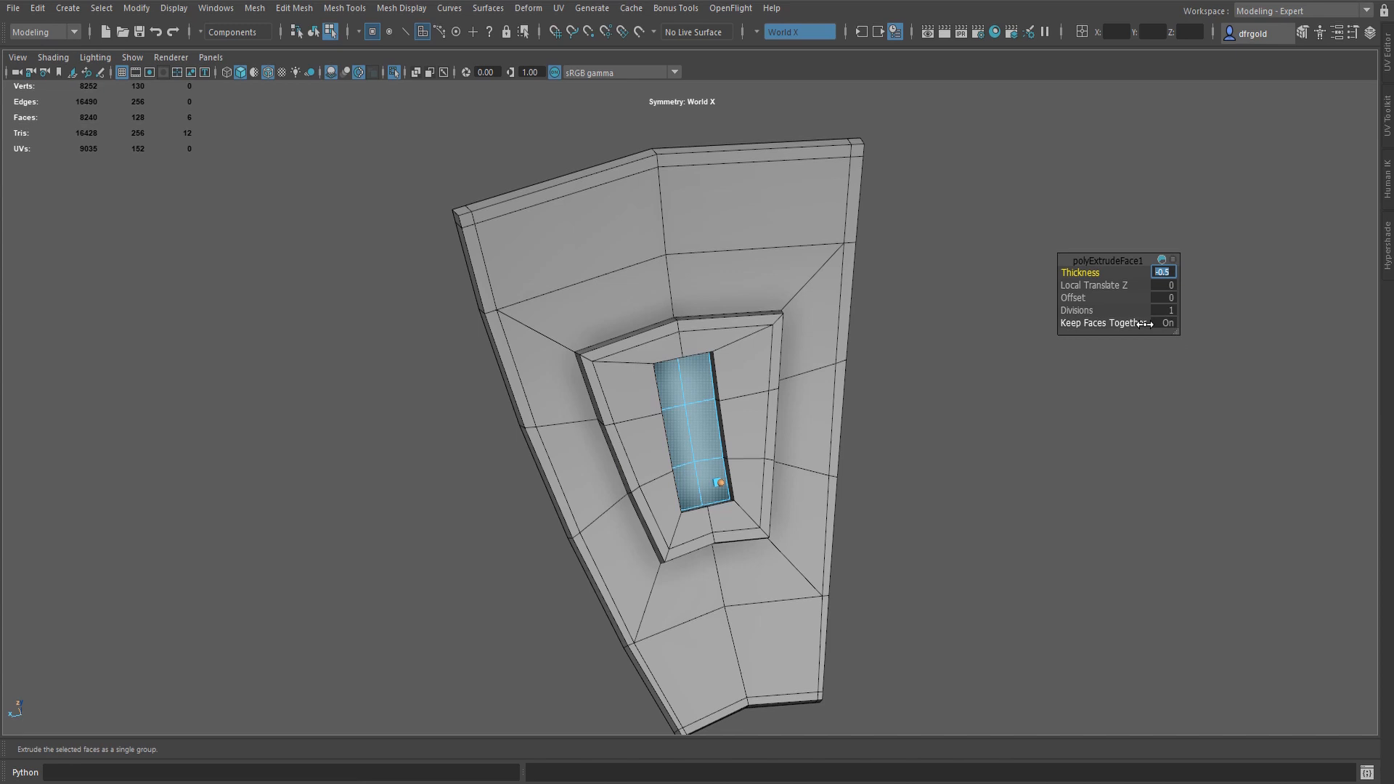
- Extrude the recessed faces again with Keep Faces Together on and an Offset of 0.150
key("g")
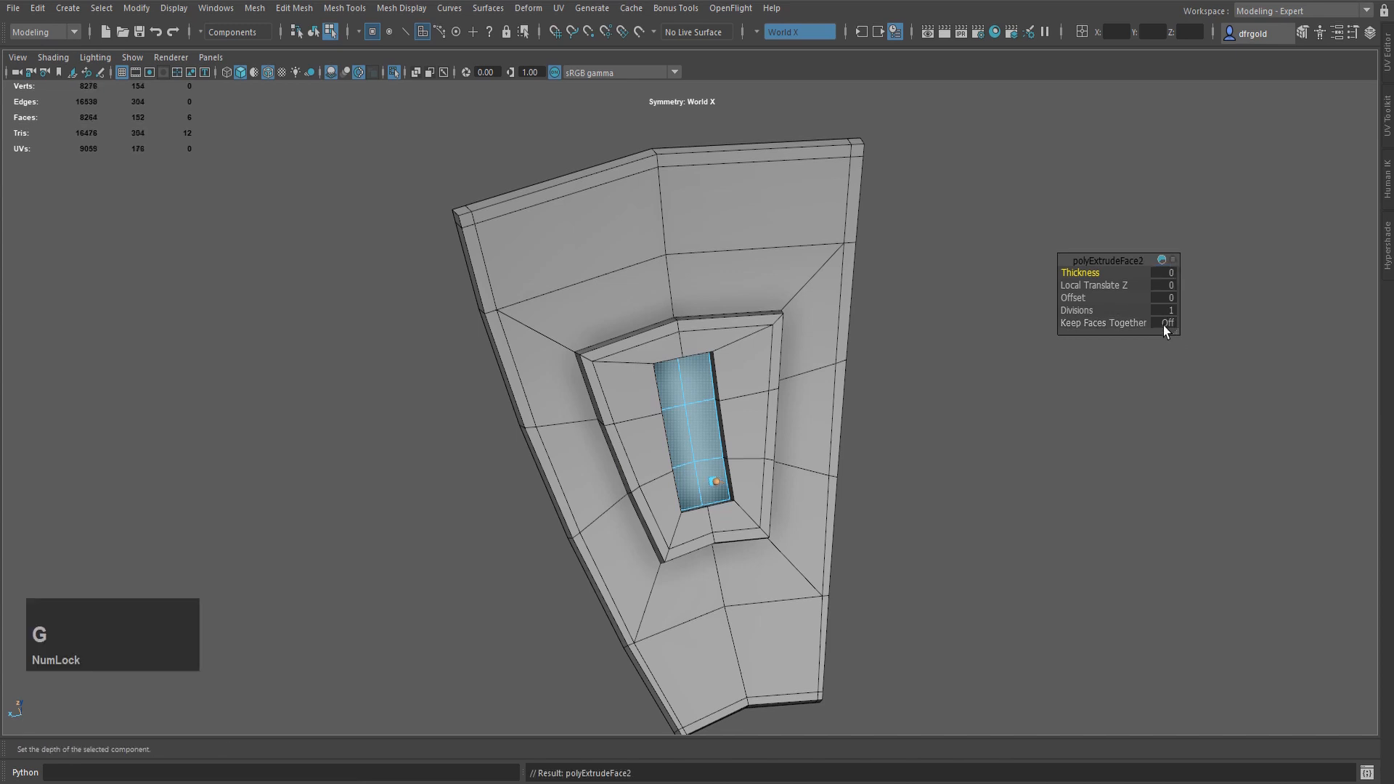
left_click(1164, 323)
left_click(1165, 297)
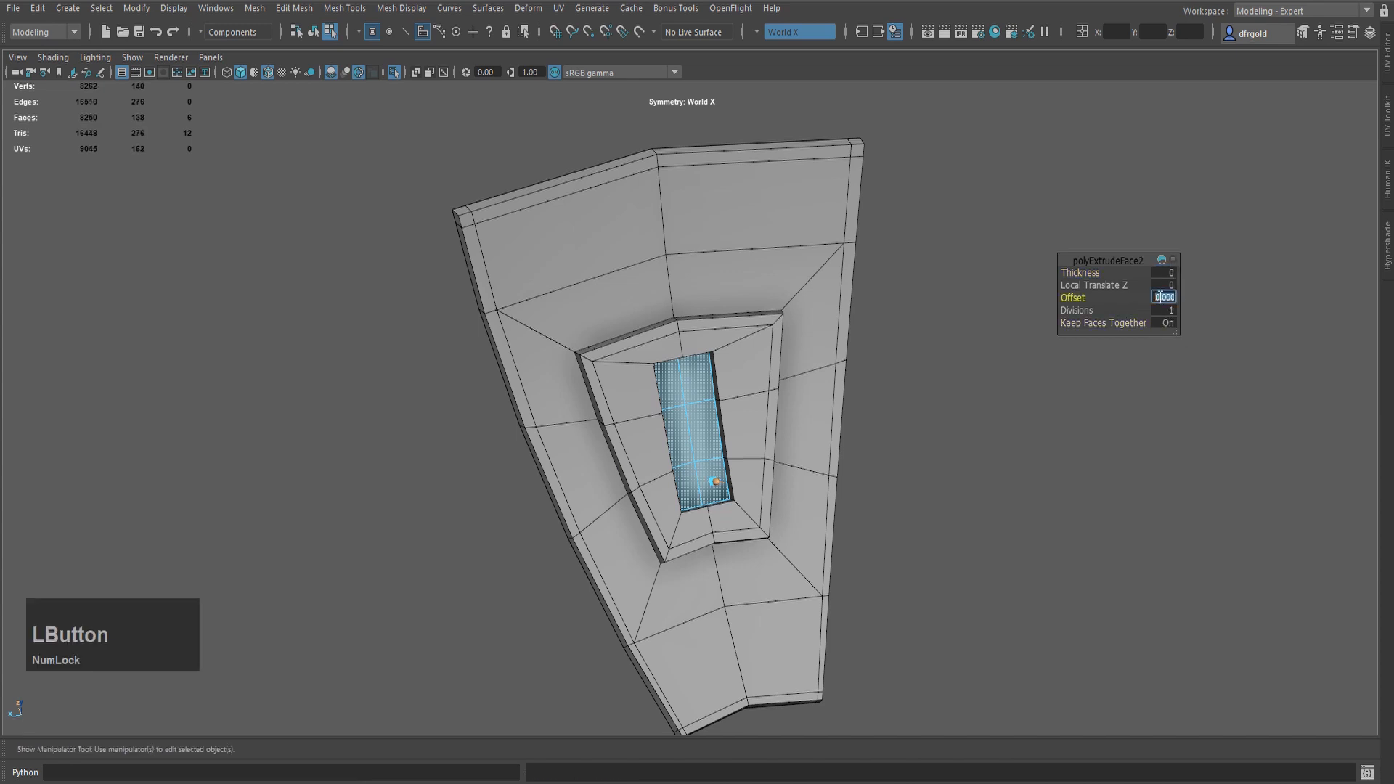
type("0.150")
key("Return")
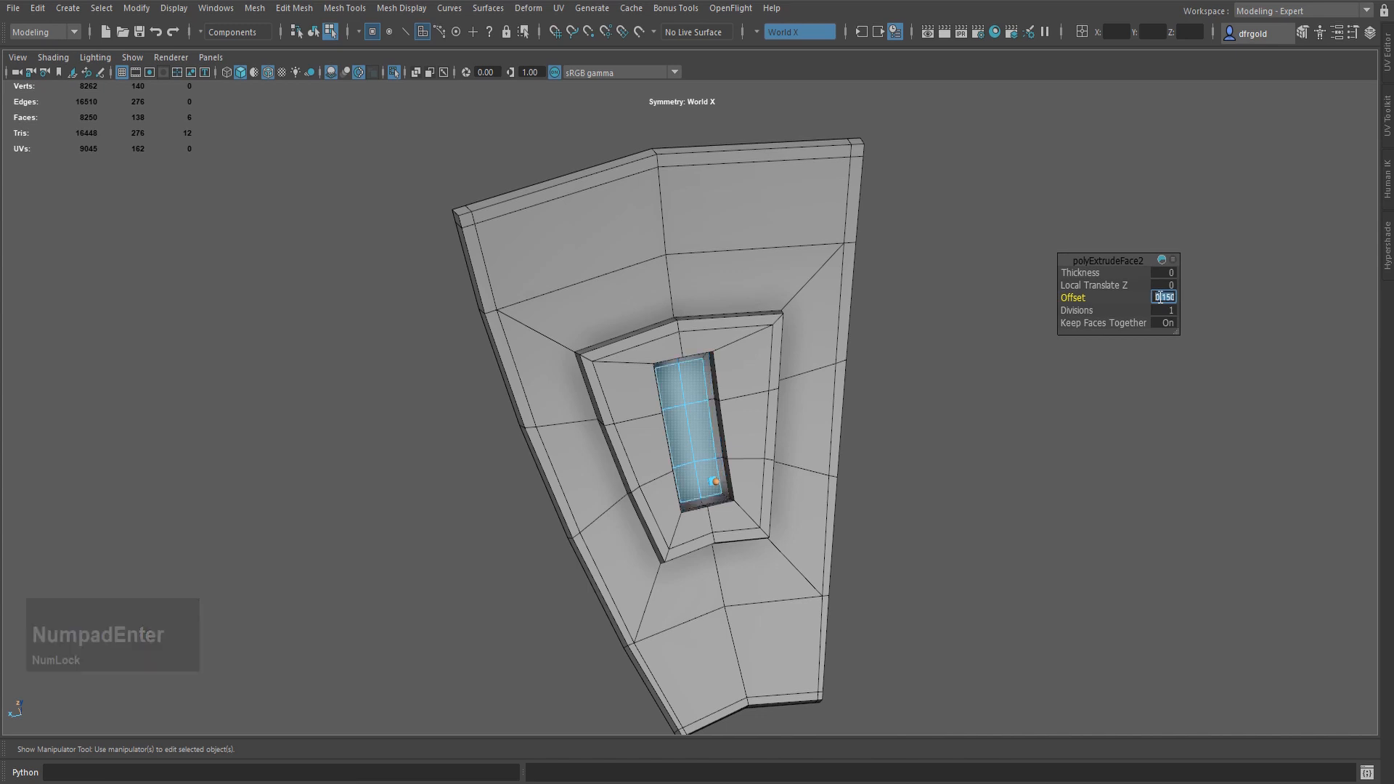
key("q")
- Bevel the edge loop around the rectangular recess's opening with Chamfer off
key("f")
left_click_drag(1073, 382, 1055, 345, "alt")
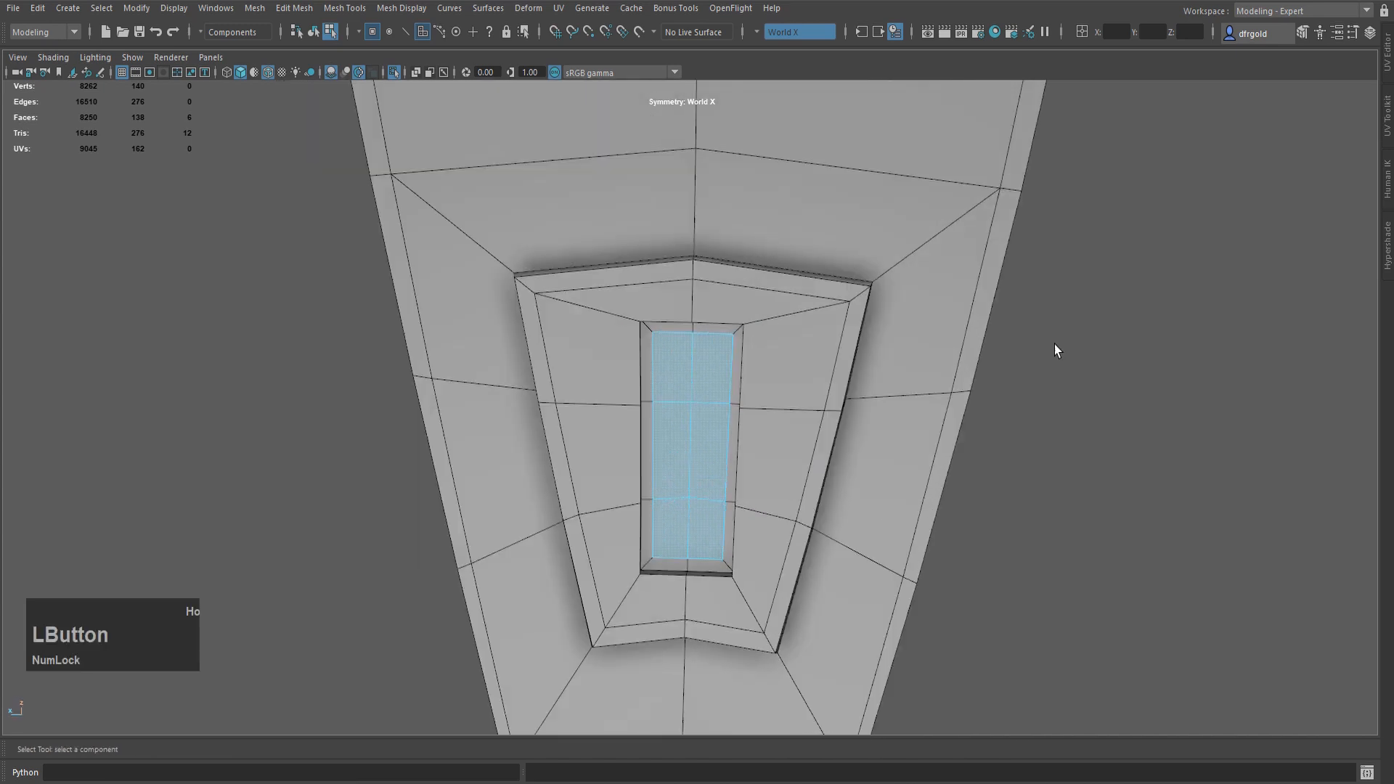
key("3")
double_click(752, 364)
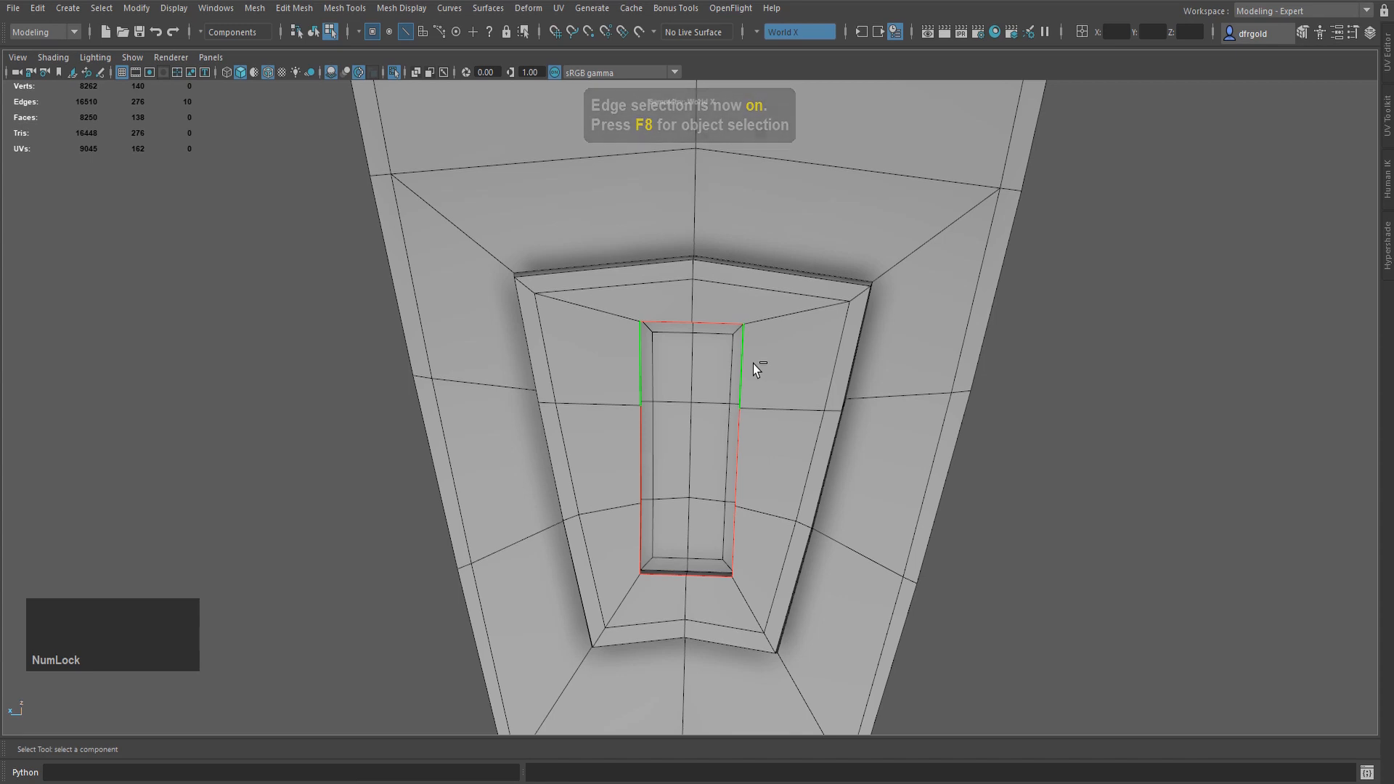
key("ctrl+b")
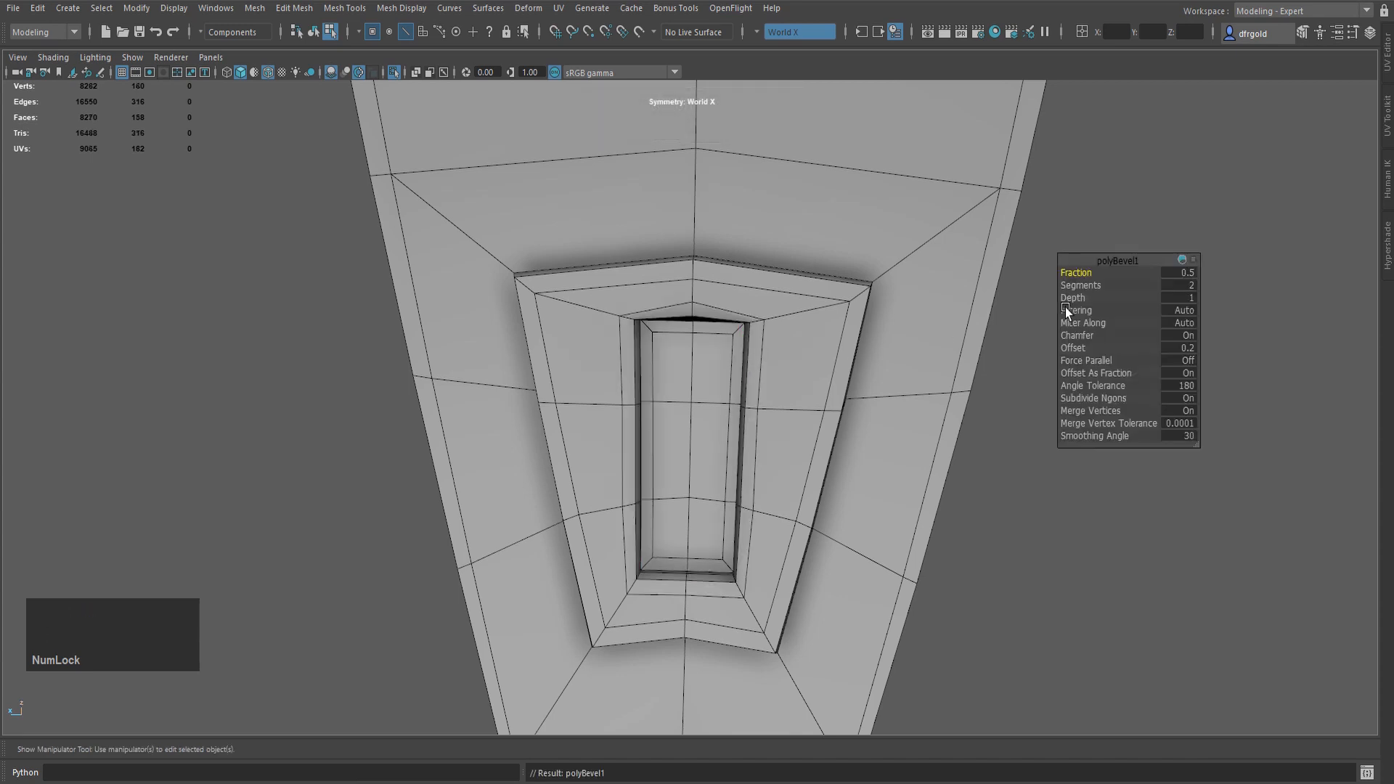
left_click(1186, 336)
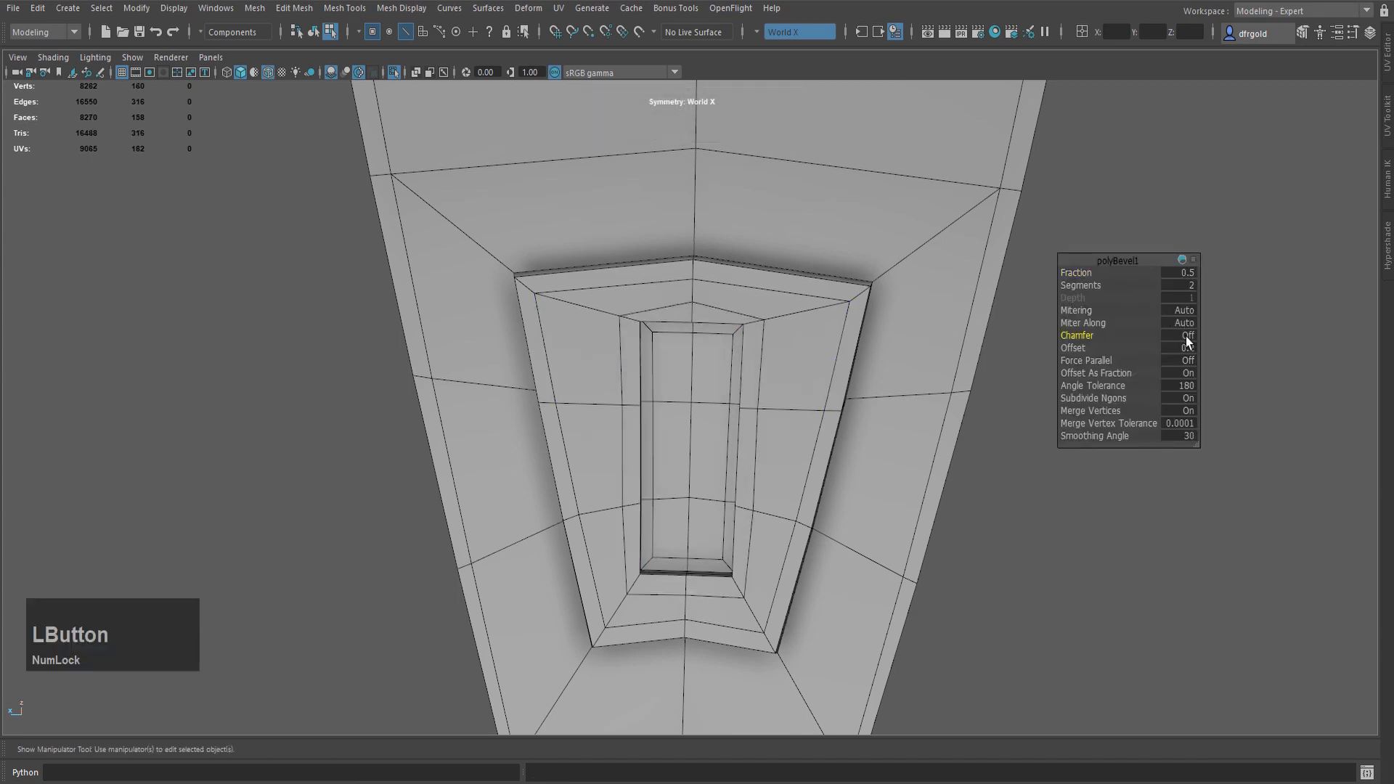
key("q")
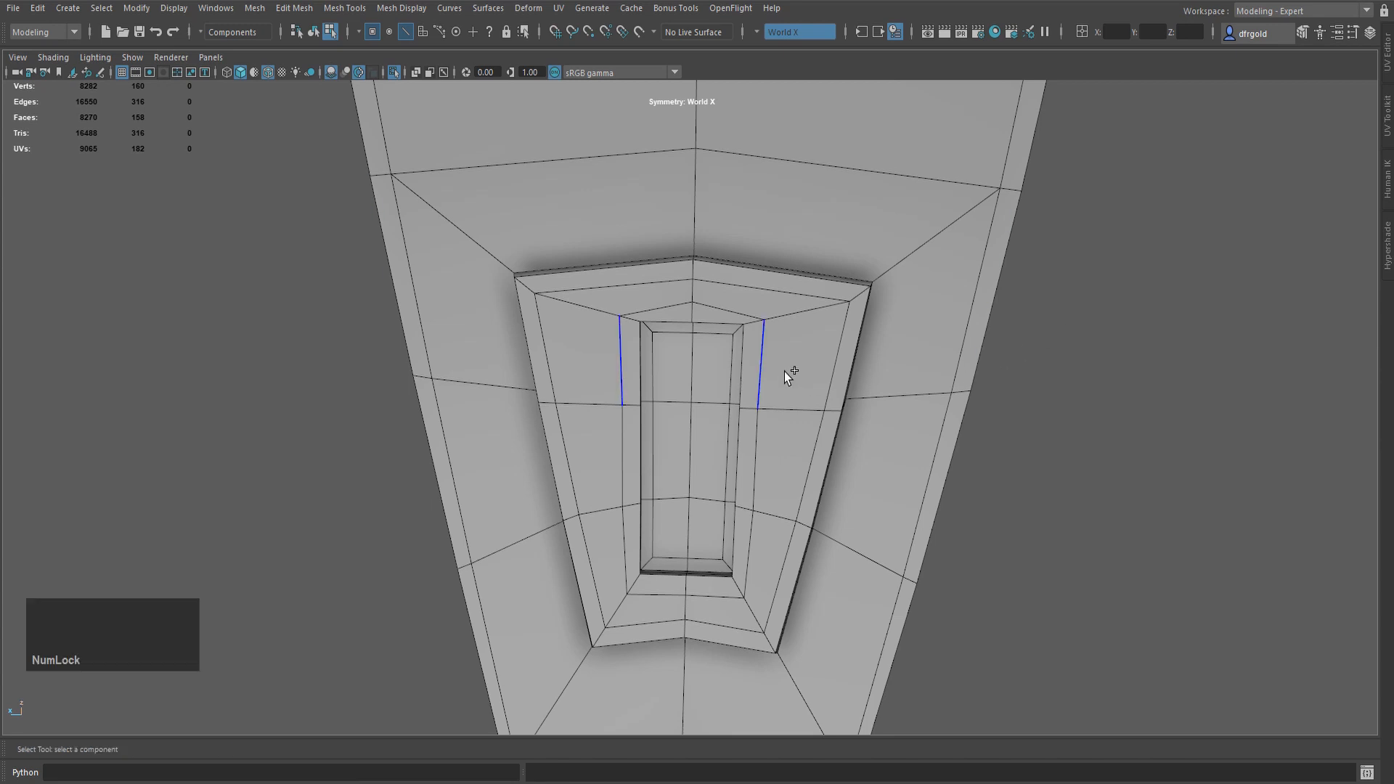
- Insert an edge loop on the panel surface just outside the base of the raised plate with Multi-Cut
key("ctrl+shift+x")
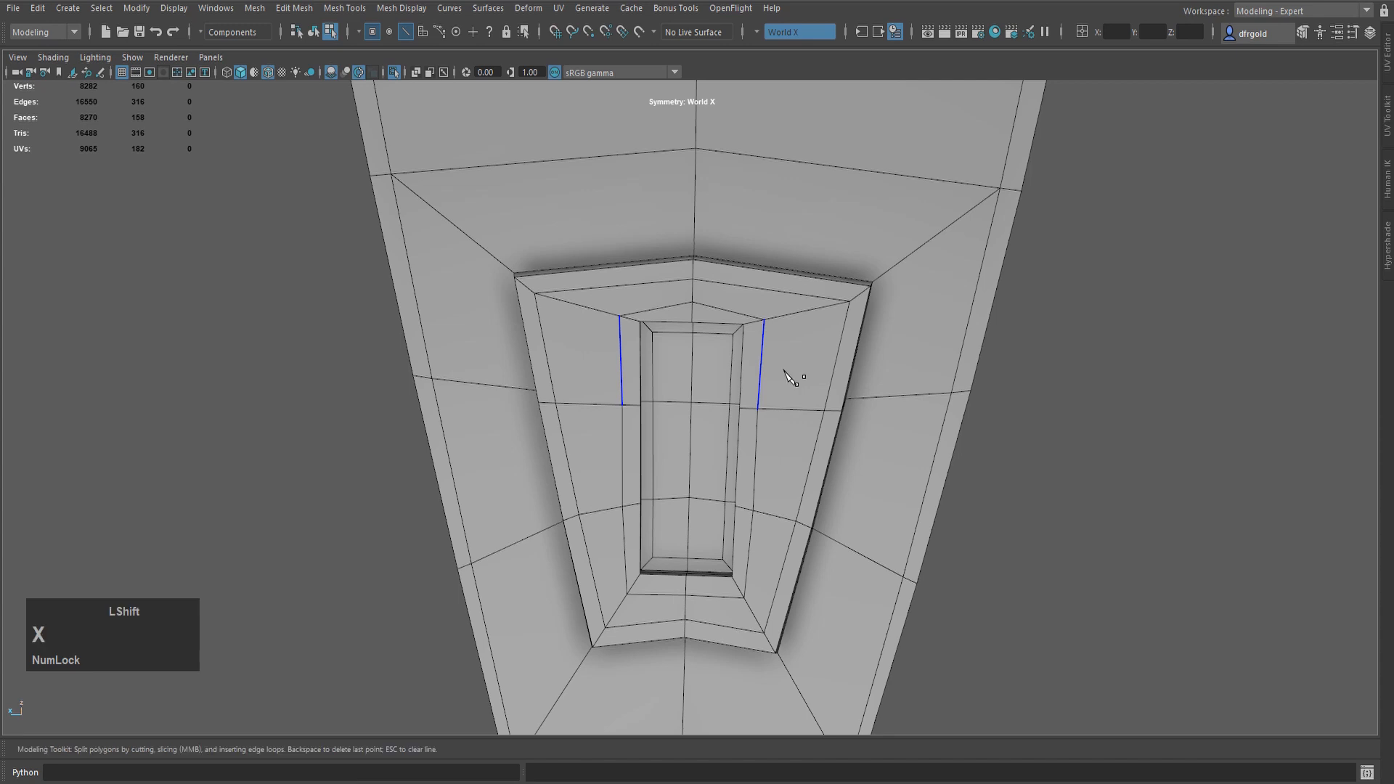
left_click(904, 262, "ctrl")
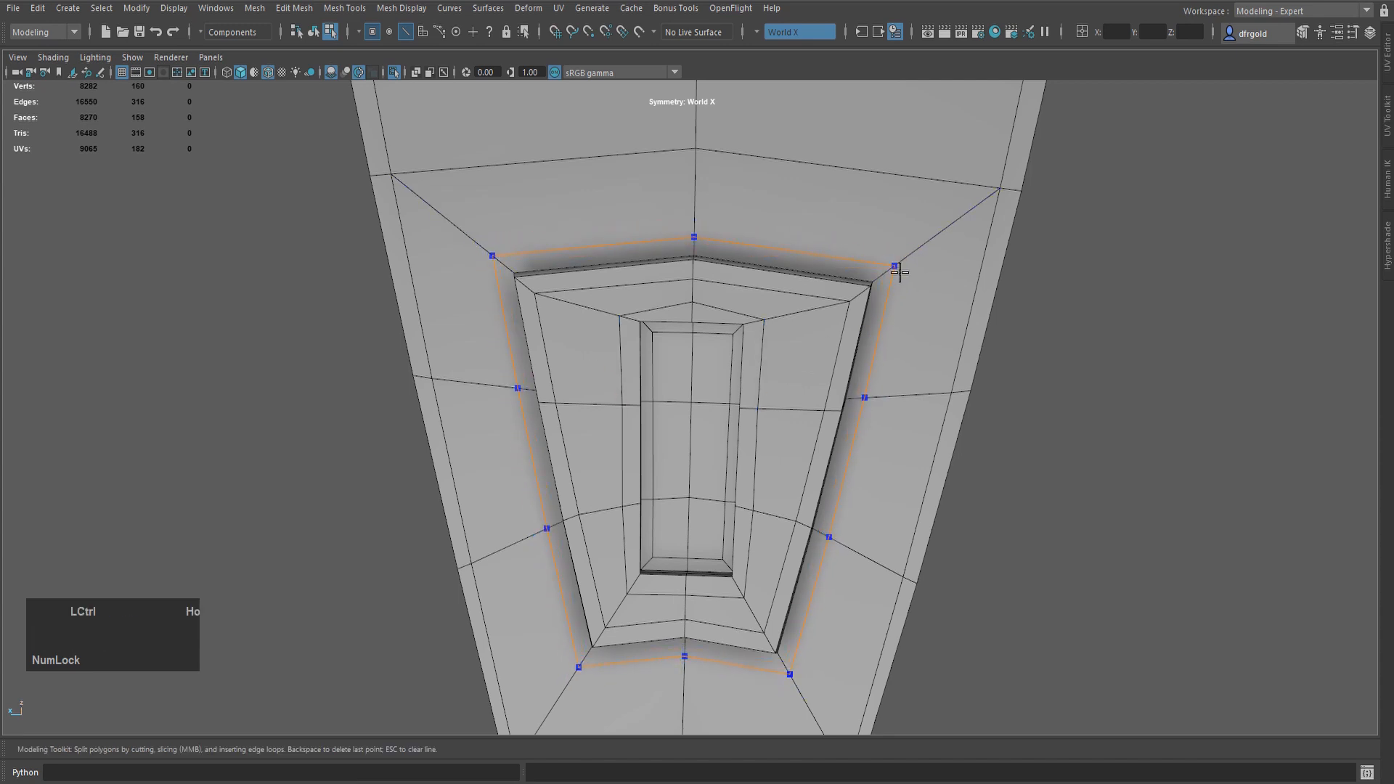
left_click(900, 280, "ctrl")
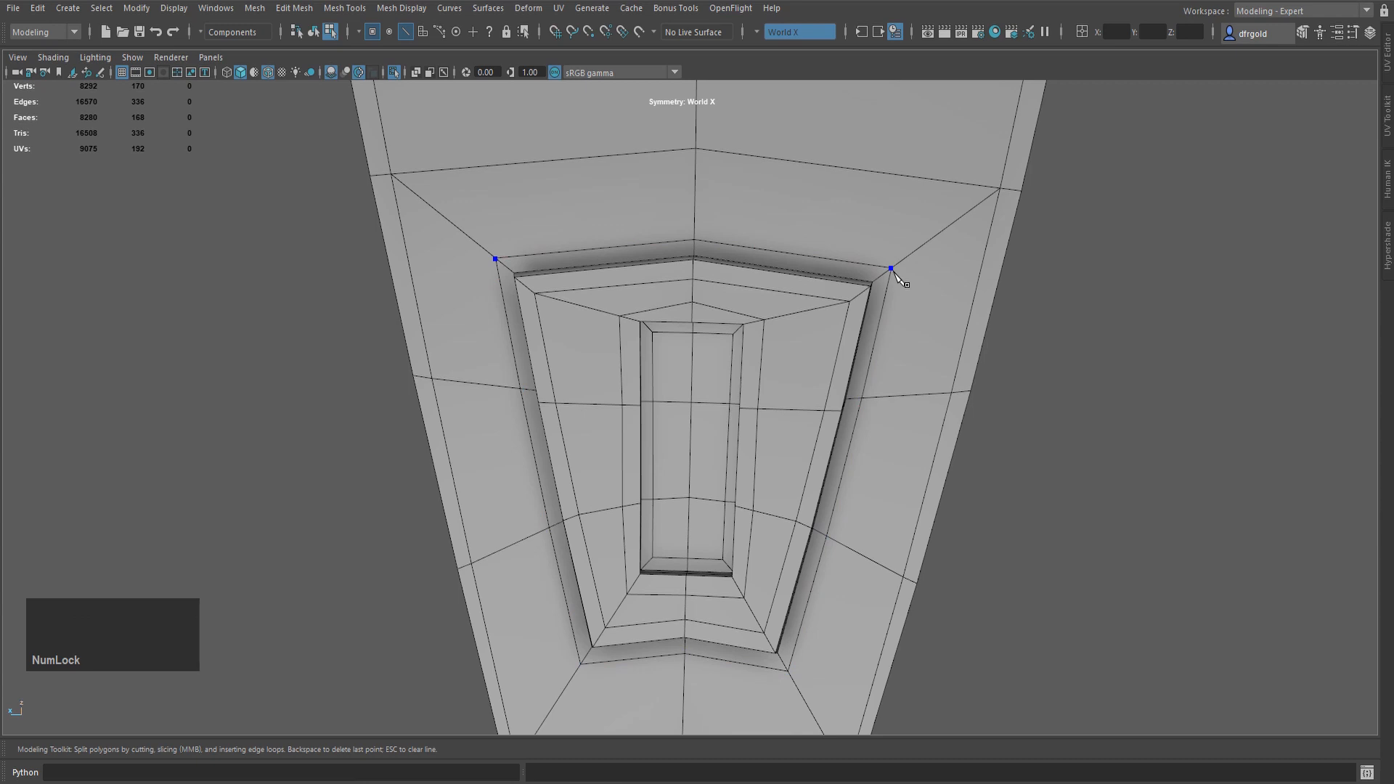
key("q")
- Bevel the corner edges of the raised plate and the inner recess with Chamfer off
left_click_drag(717, 369, 566, 339, "alt")
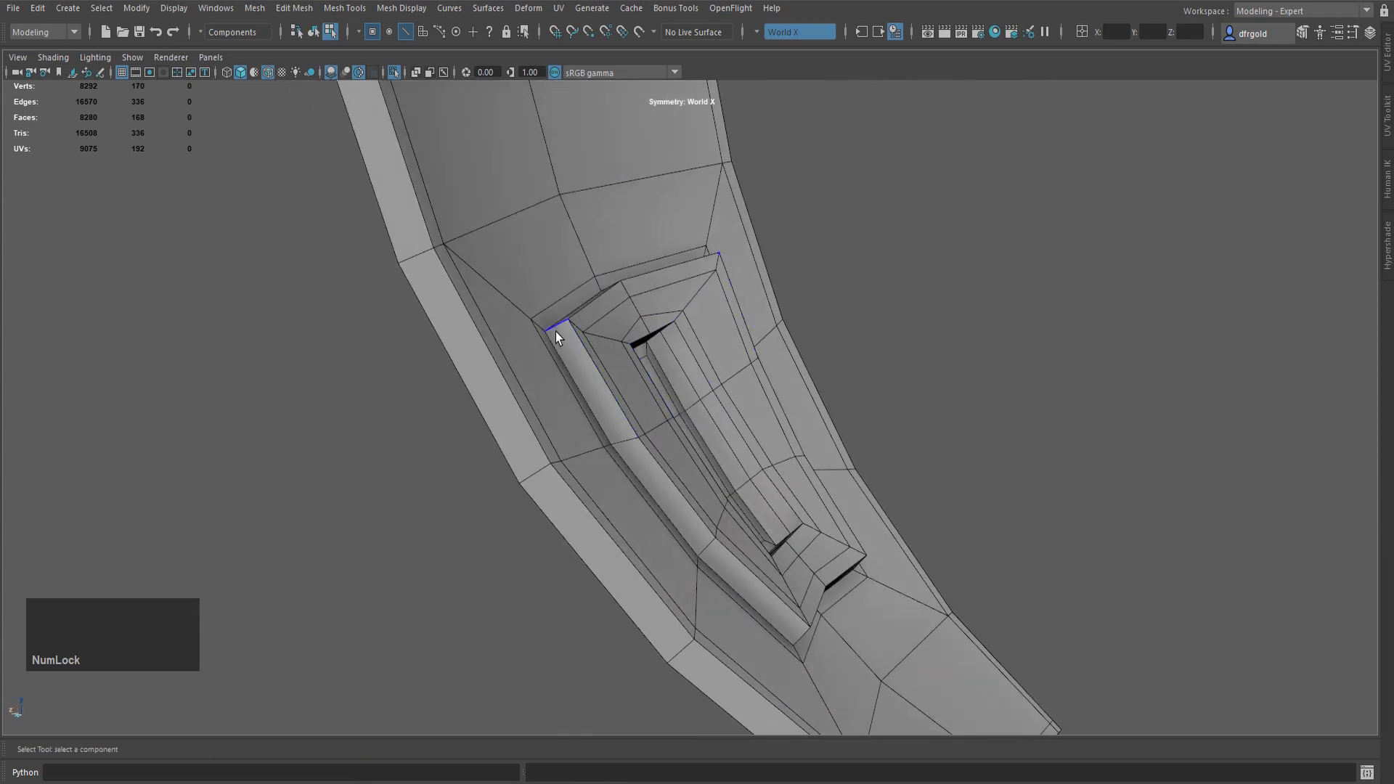
left_click(556, 330)
left_click_drag(652, 454, 647, 515, "alt")
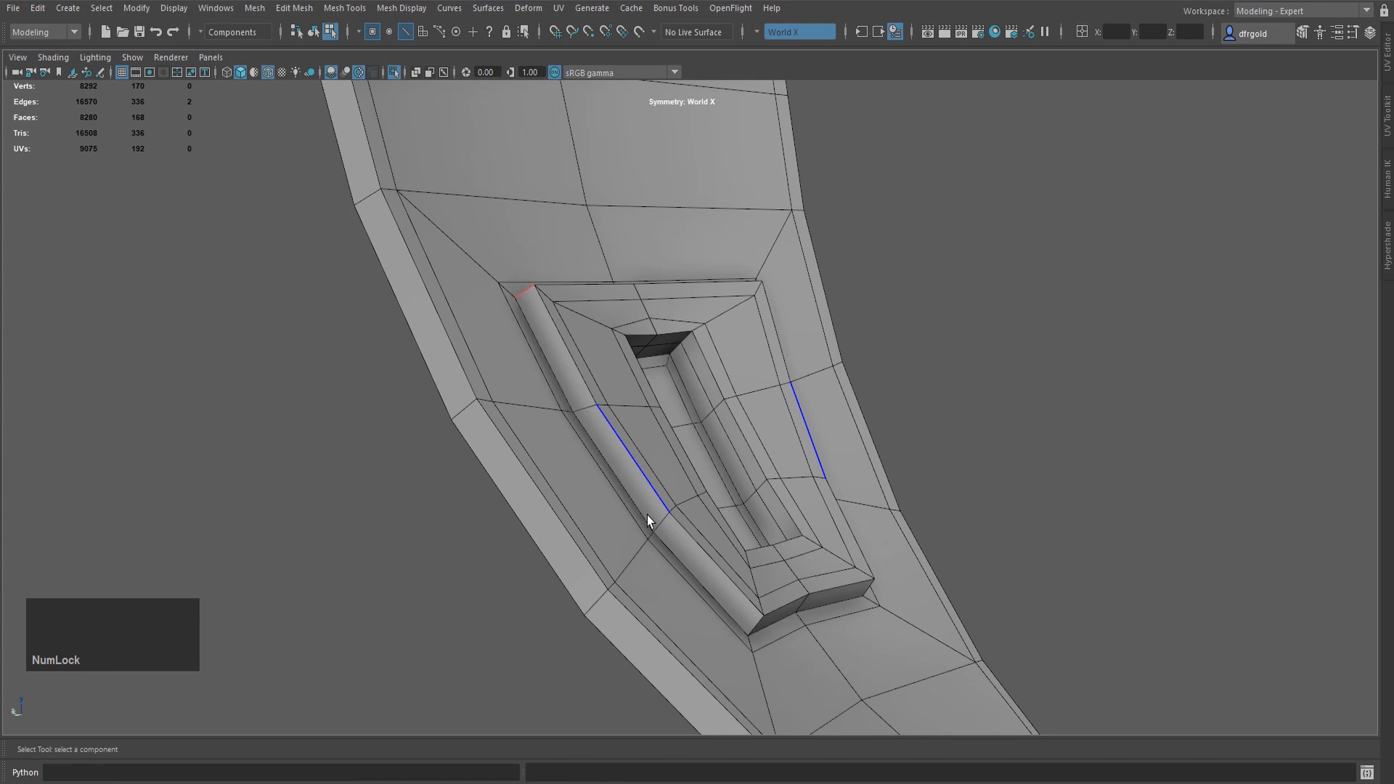
left_click(754, 626, "shift")
scroll(794, 625, "down", 1)
left_click_drag(794, 624, 731, 632, "alt")
scroll(700, 445, "up", 2)
left_click_drag(700, 445, 721, 313, "alt")
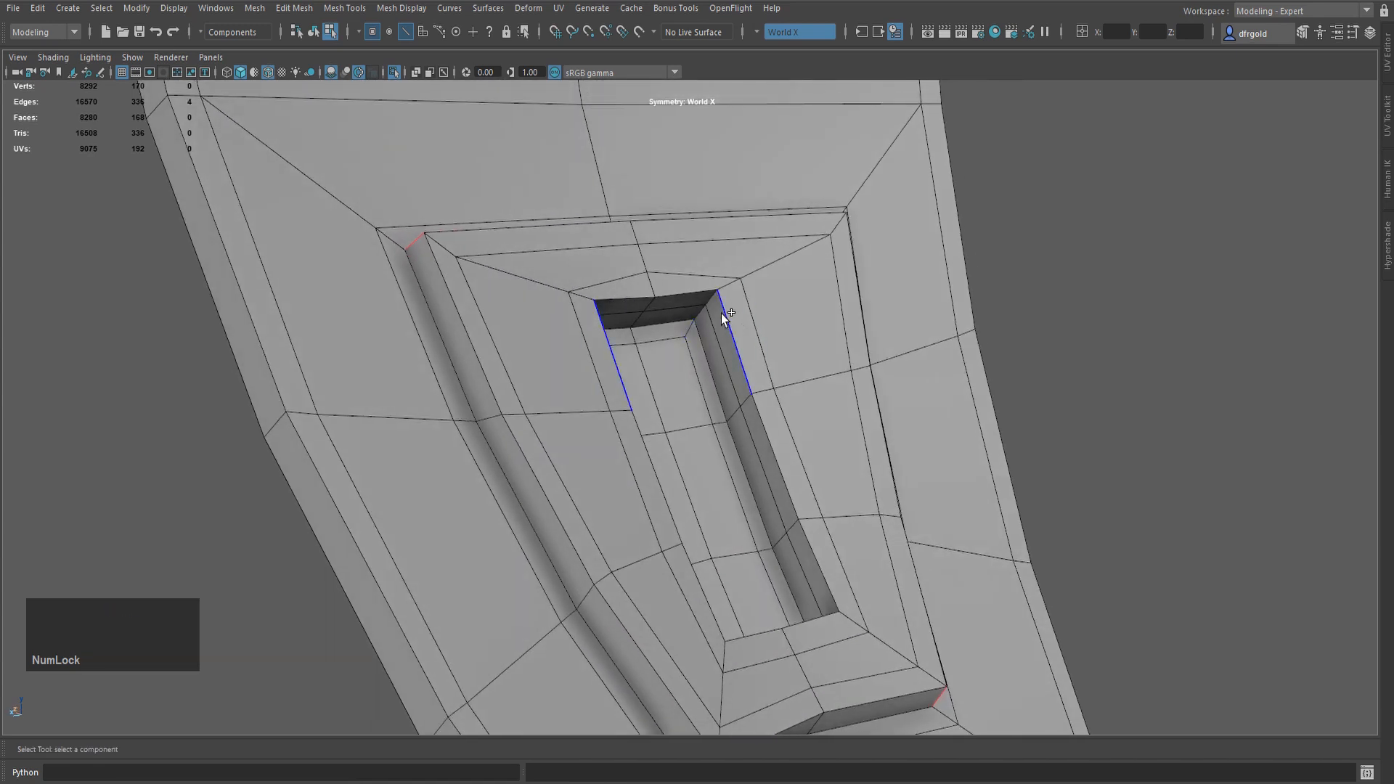
left_click(710, 303, "shift")
left_click(701, 311, "shift")
left_click_drag(669, 437, 863, 524, "alt")
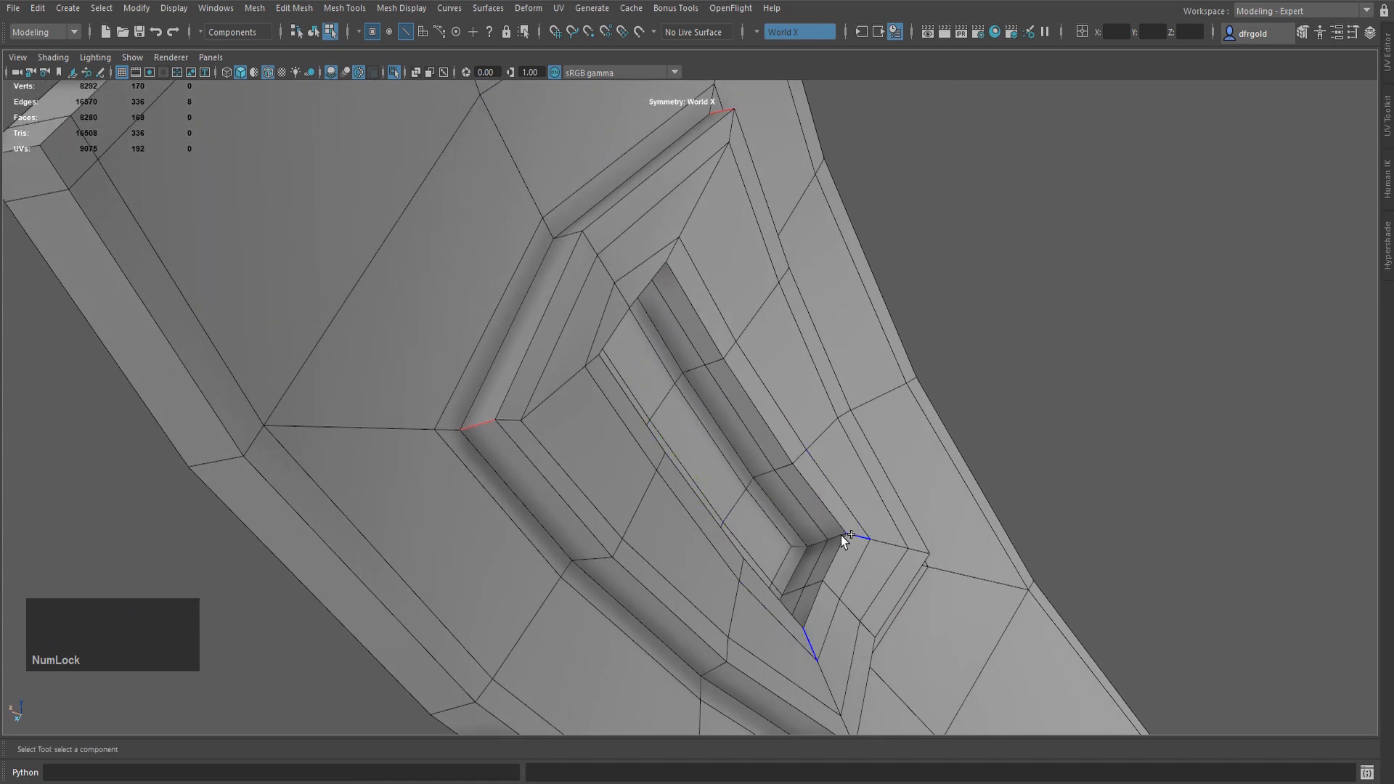
left_click(819, 544, "shift")
key("ctrl+b")
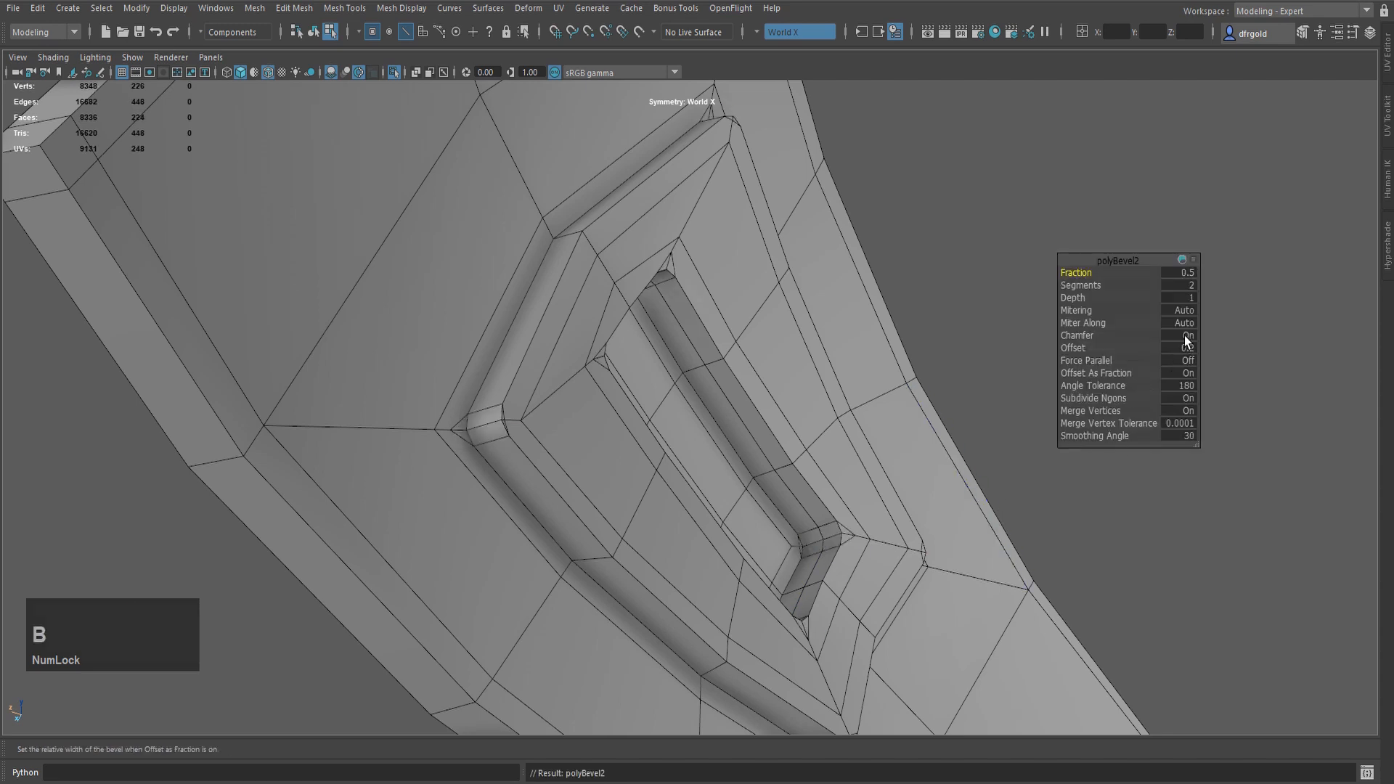
left_click(1183, 336)
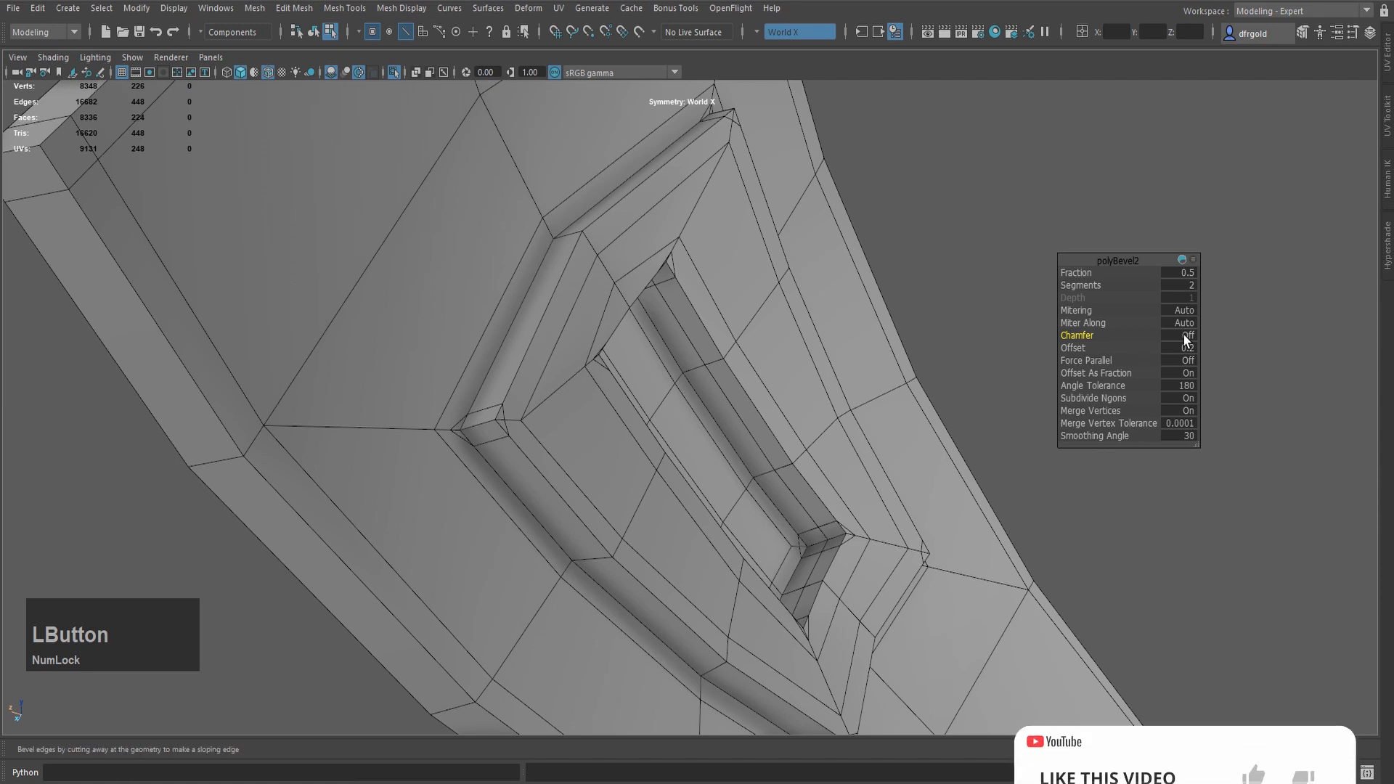
key("q")
- Cut connecting edges across the beveled upper corners of the raised plate with Multi-Cut
scroll(880, 442, "down", 3)
left_click_drag(880, 443, 904, 417, "alt")
left_click(924, 437)
key("x")
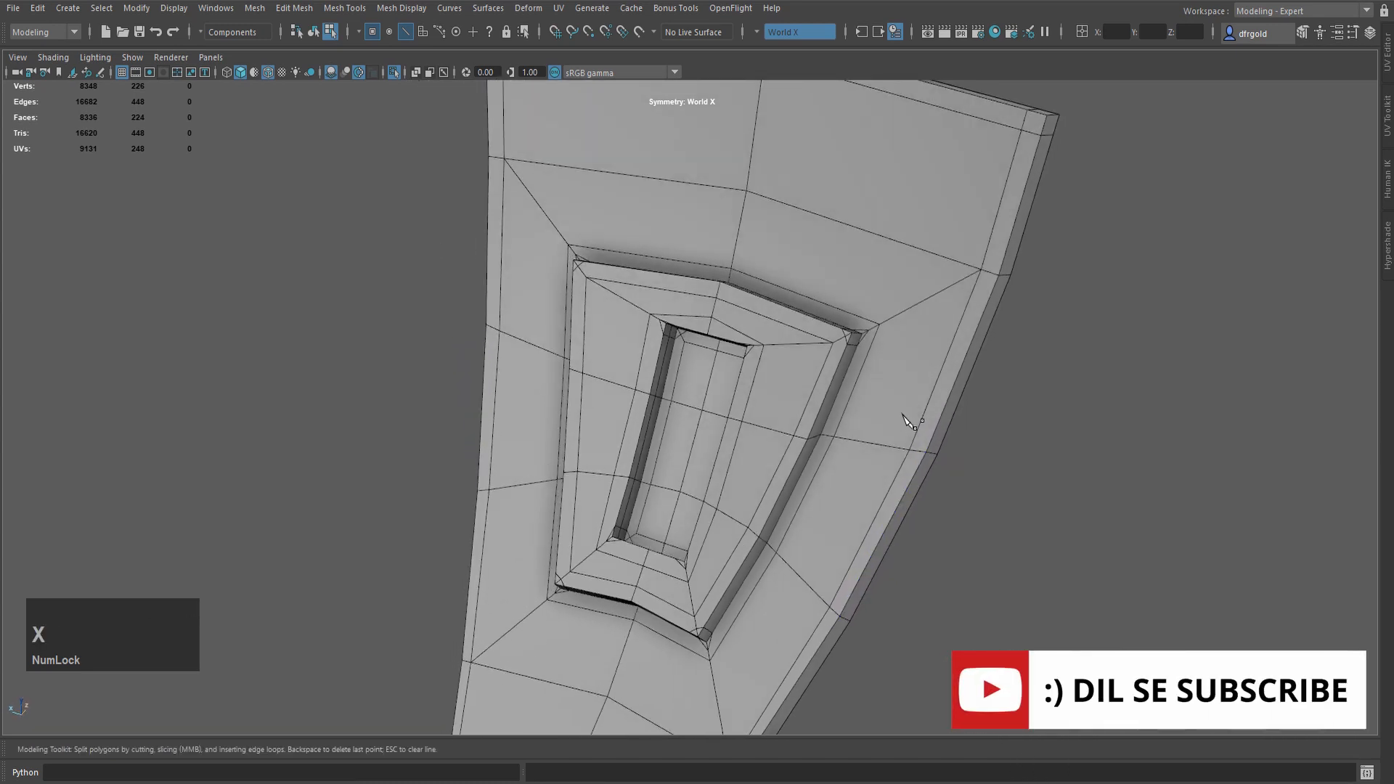
left_click_drag(860, 331, 854, 379, "alt")
left_click(859, 332)
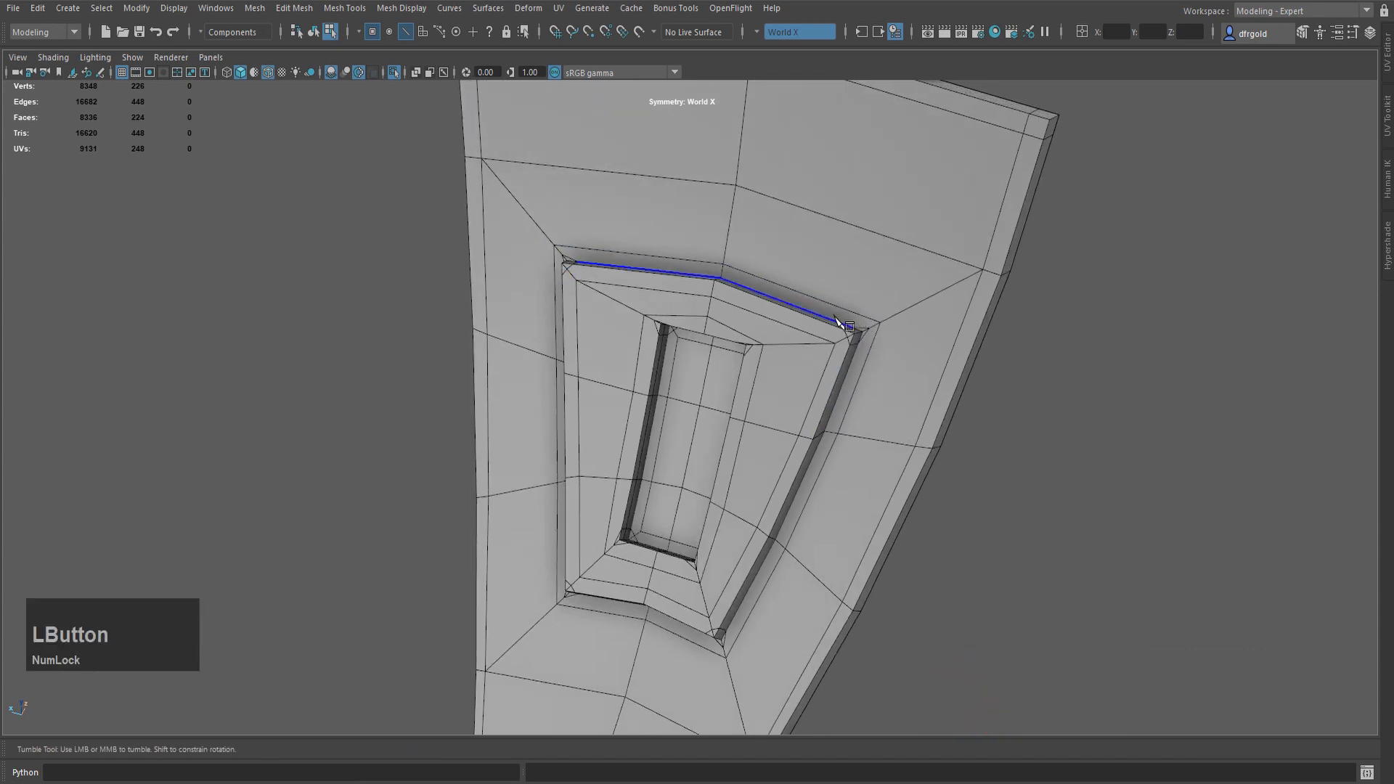
right_click(857, 398)
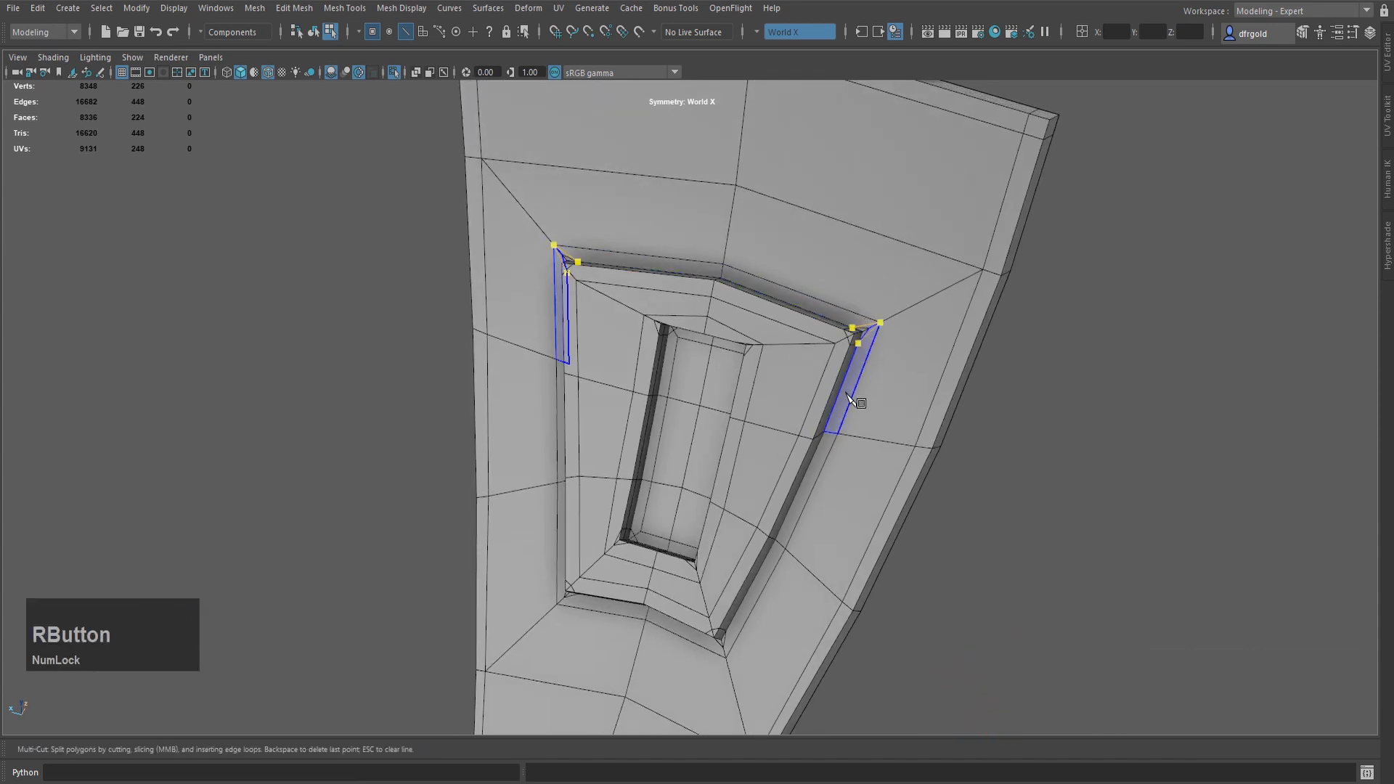
left_click(839, 329)
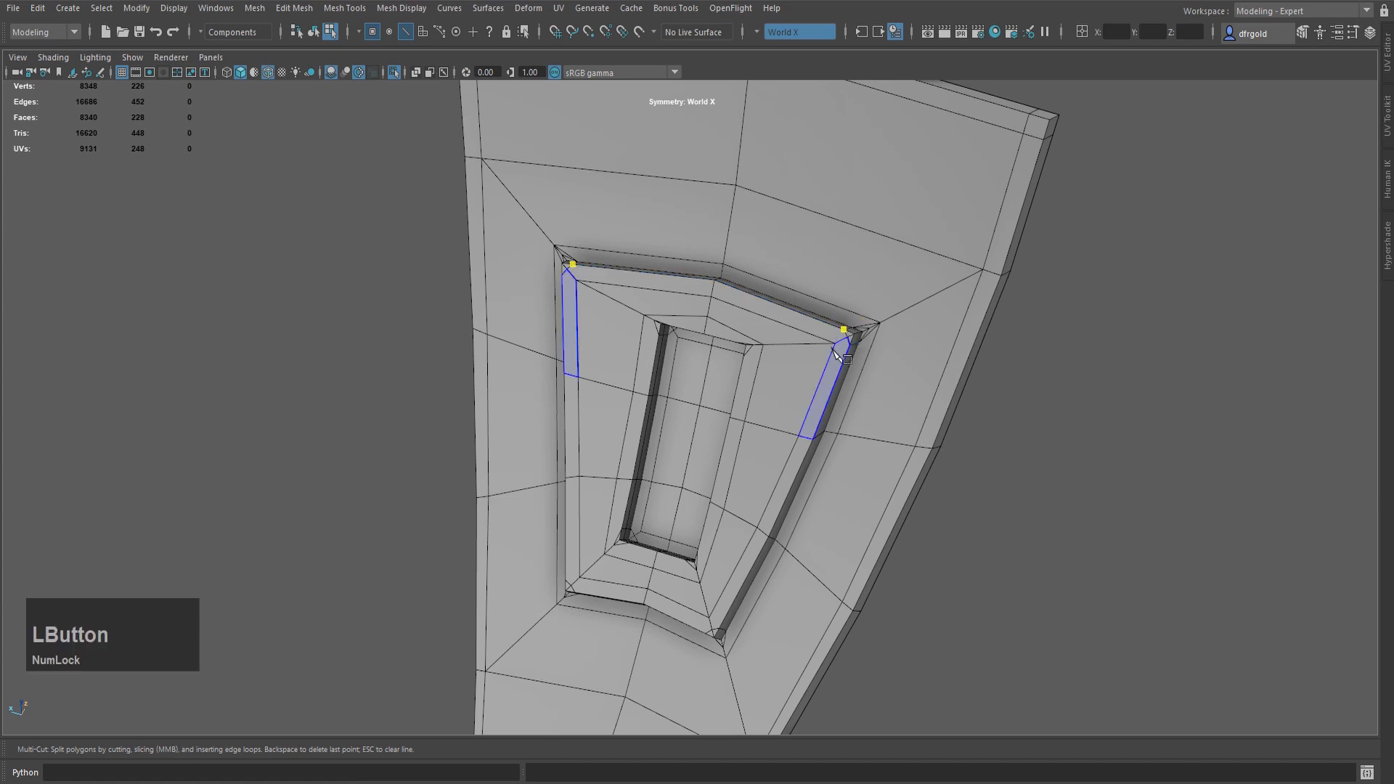
left_click(834, 342)
right_click(818, 438)
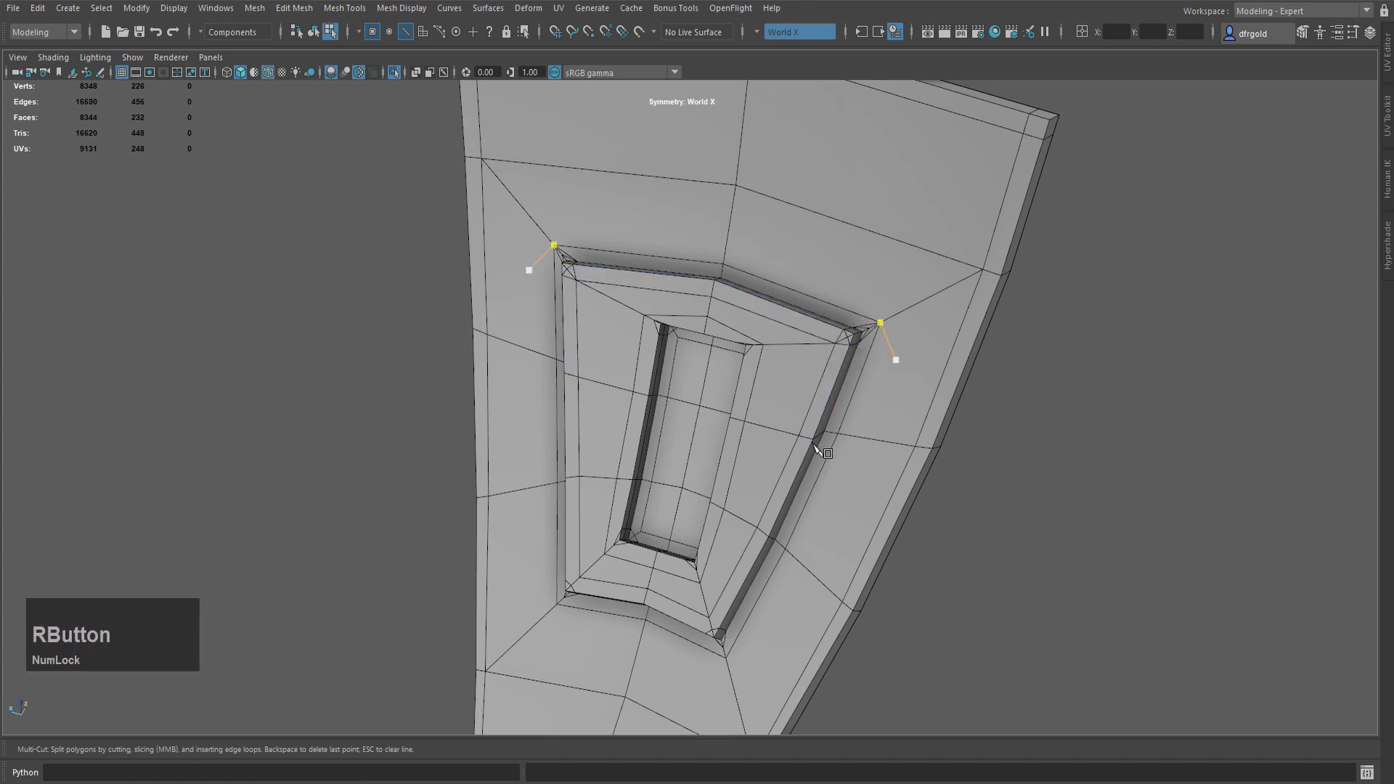
- Cut connecting edges across the beveled corners of the inner recess's opening with Multi-Cut
left_click_drag(722, 378, 697, 415, "alt")
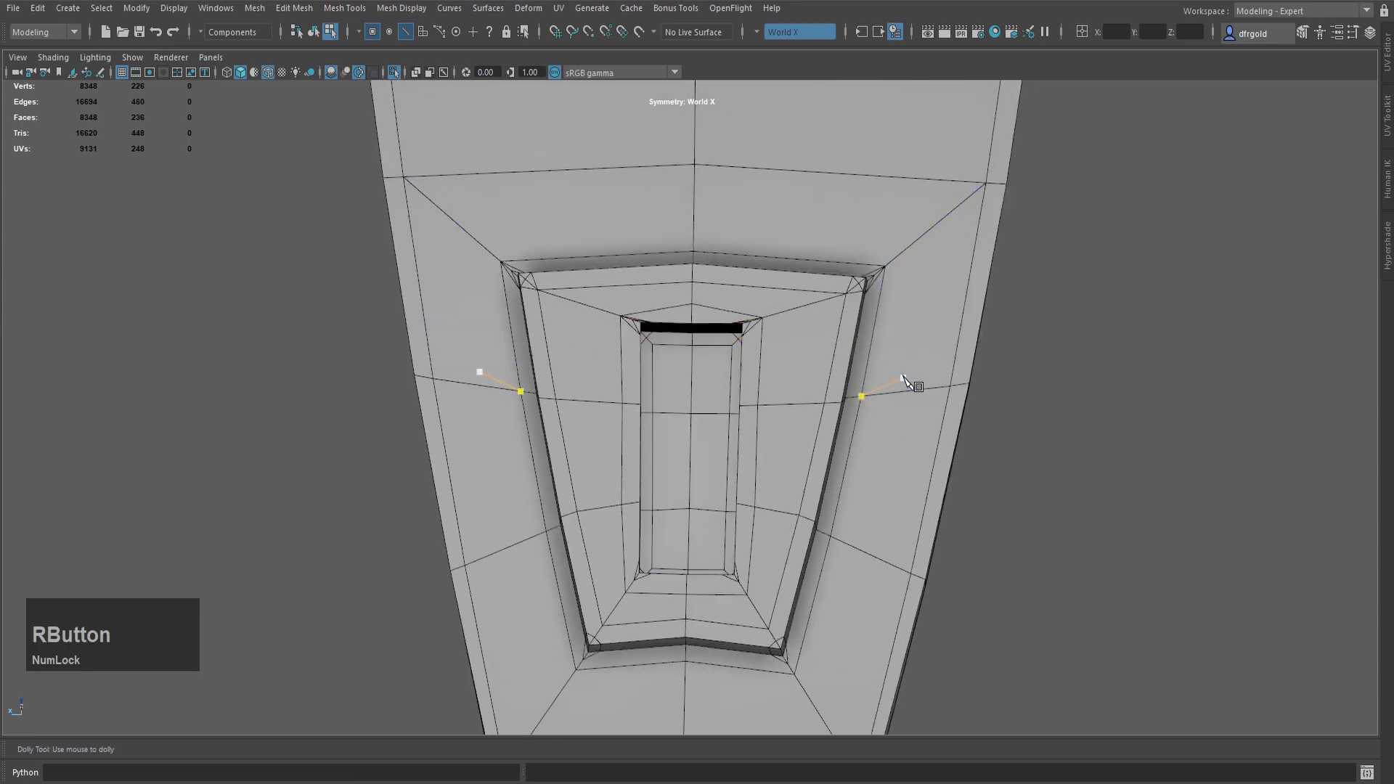
right_click(903, 376)
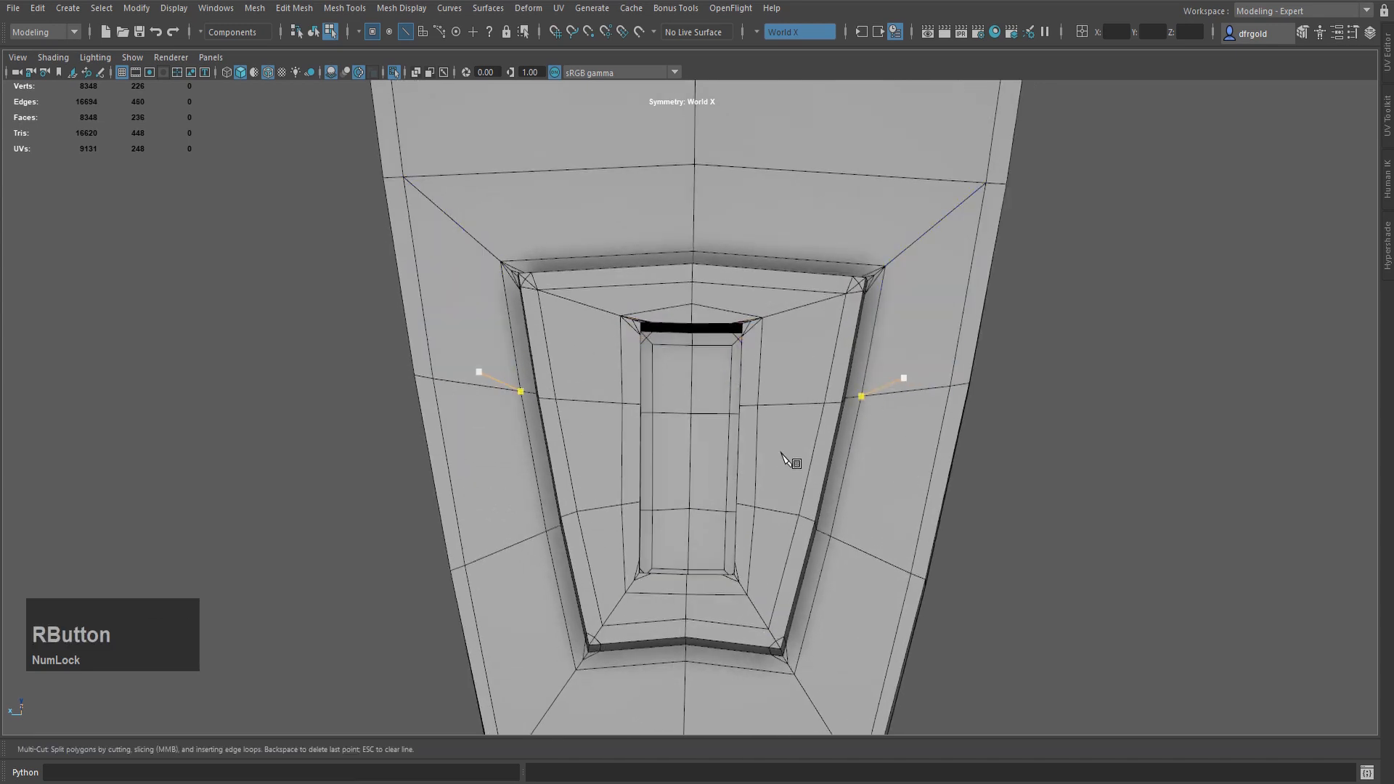
left_click(747, 596)
right_click(757, 557)
left_click_drag(752, 546, 749, 606)
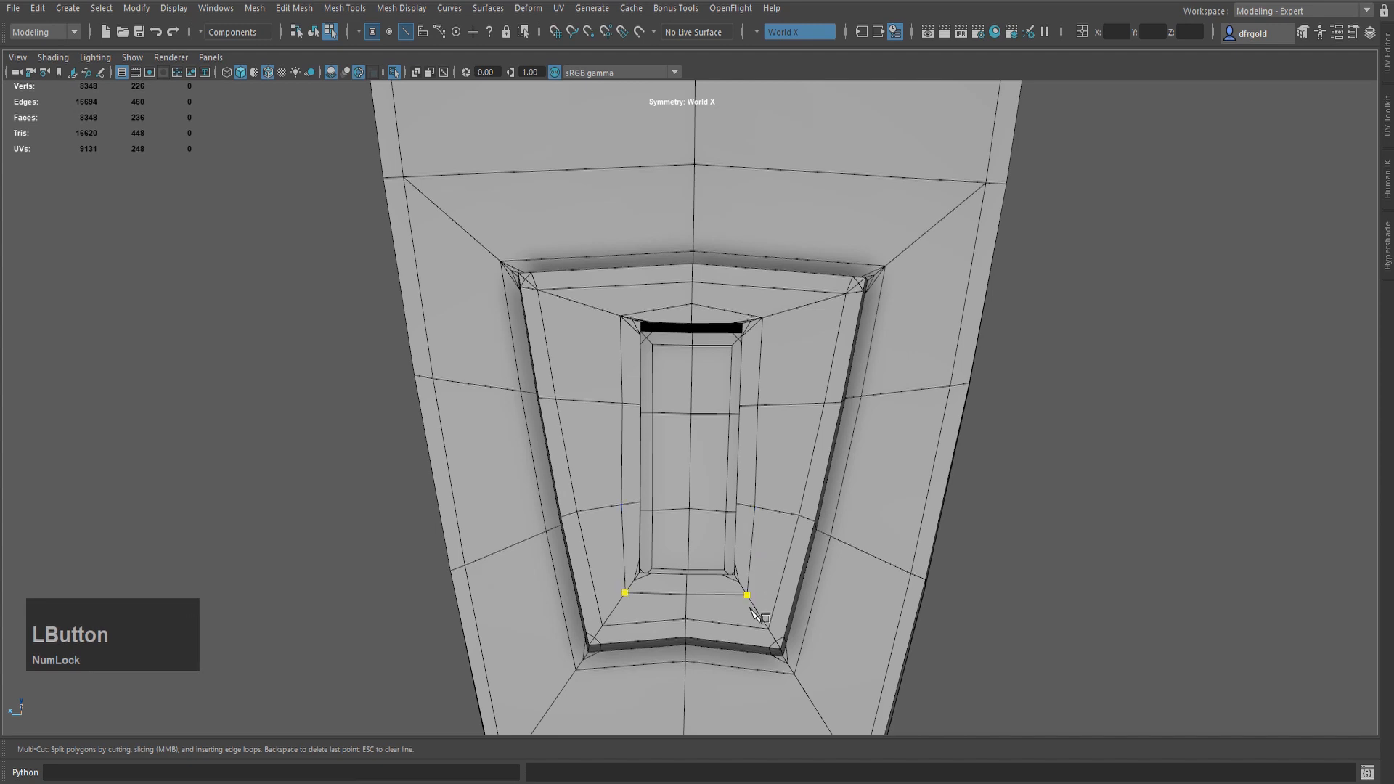
left_click_drag(736, 539, 741, 570)
right_click(781, 612)
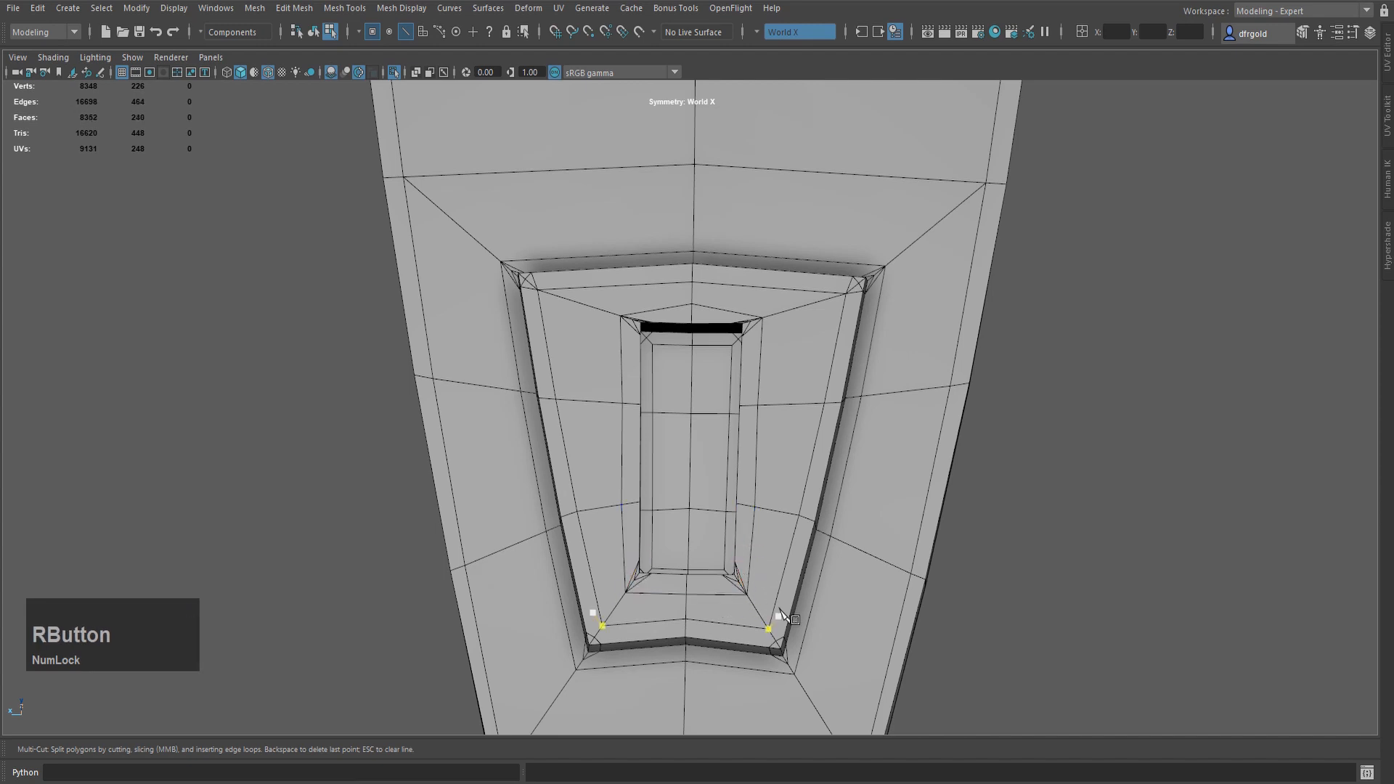
- Cut connecting edges across the raised plate's beveled lower corners, from its top edge down to its base, with Multi-Cut
left_click(770, 647)
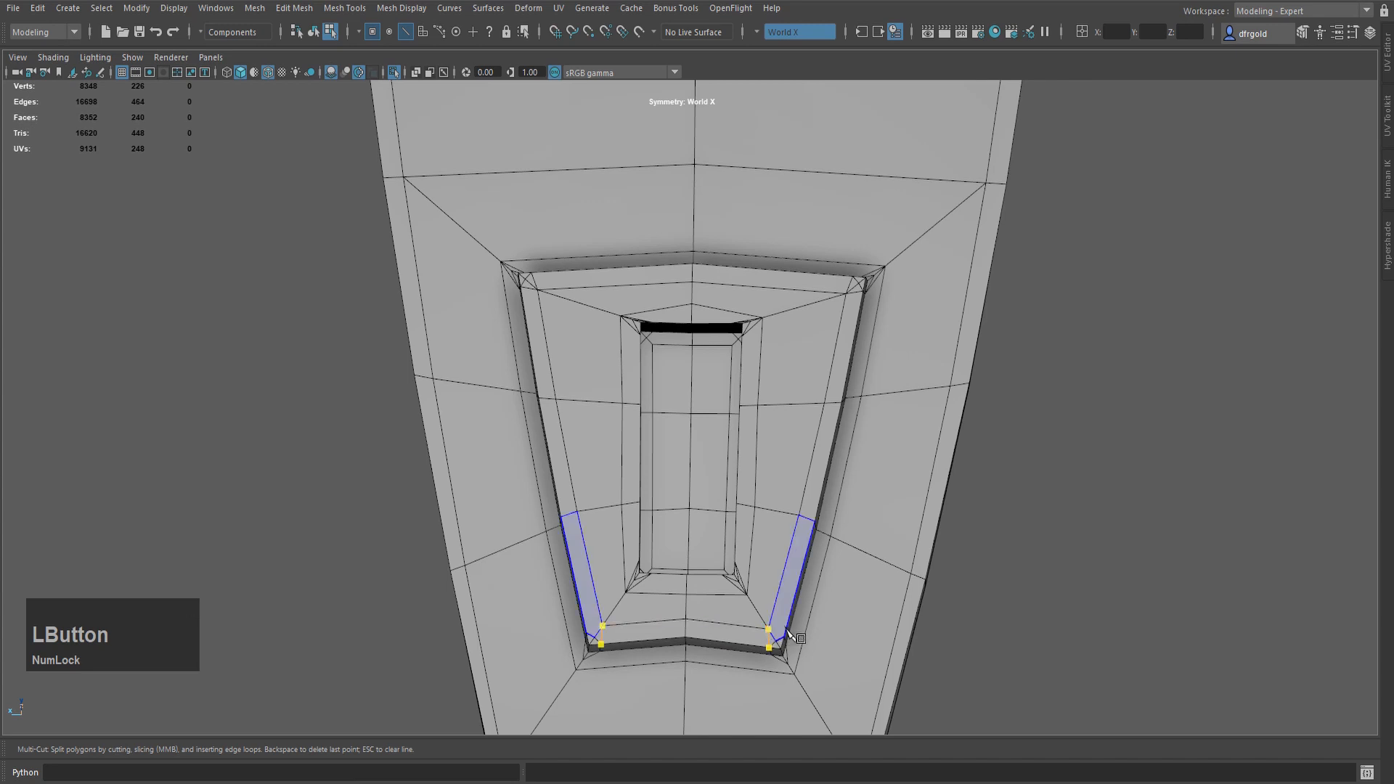
right_click(770, 661)
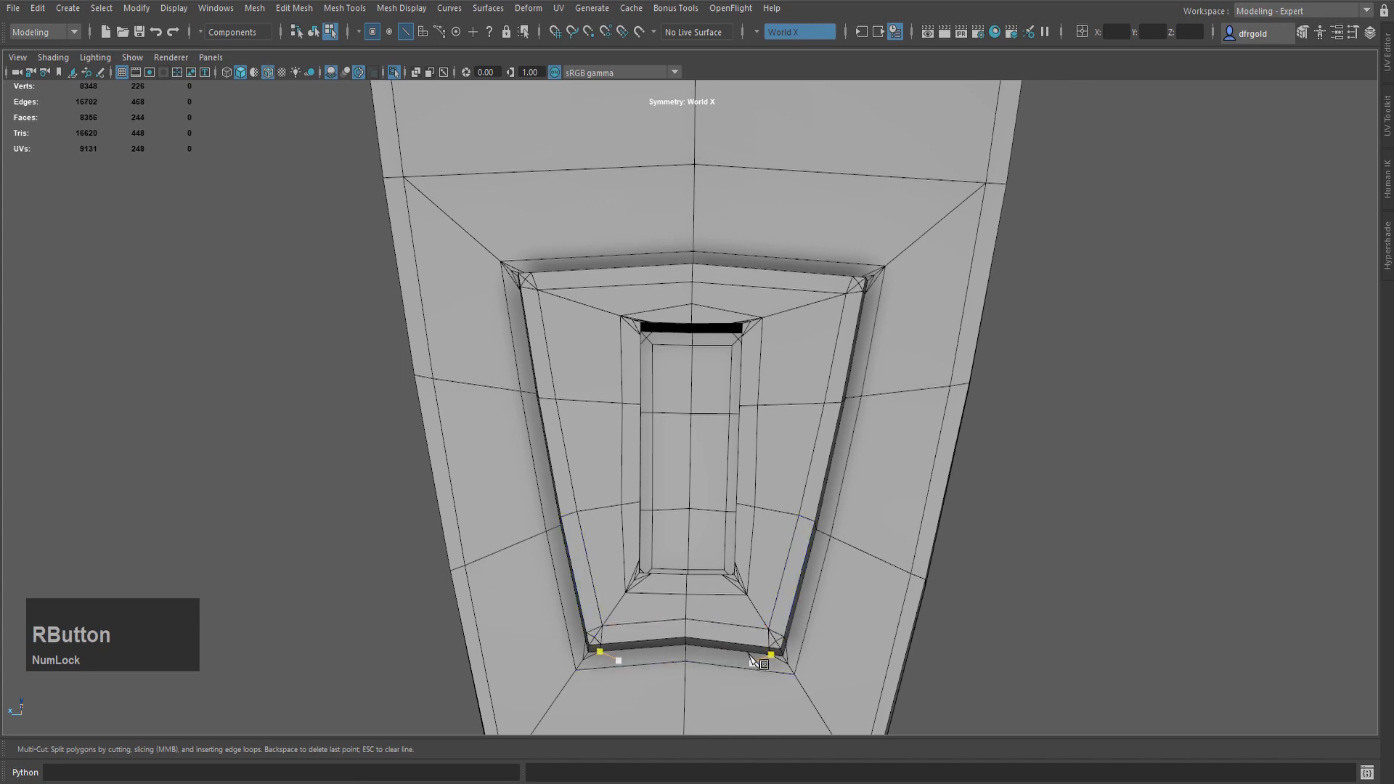
left_click(759, 653)
left_click(771, 655)
left_click(795, 675)
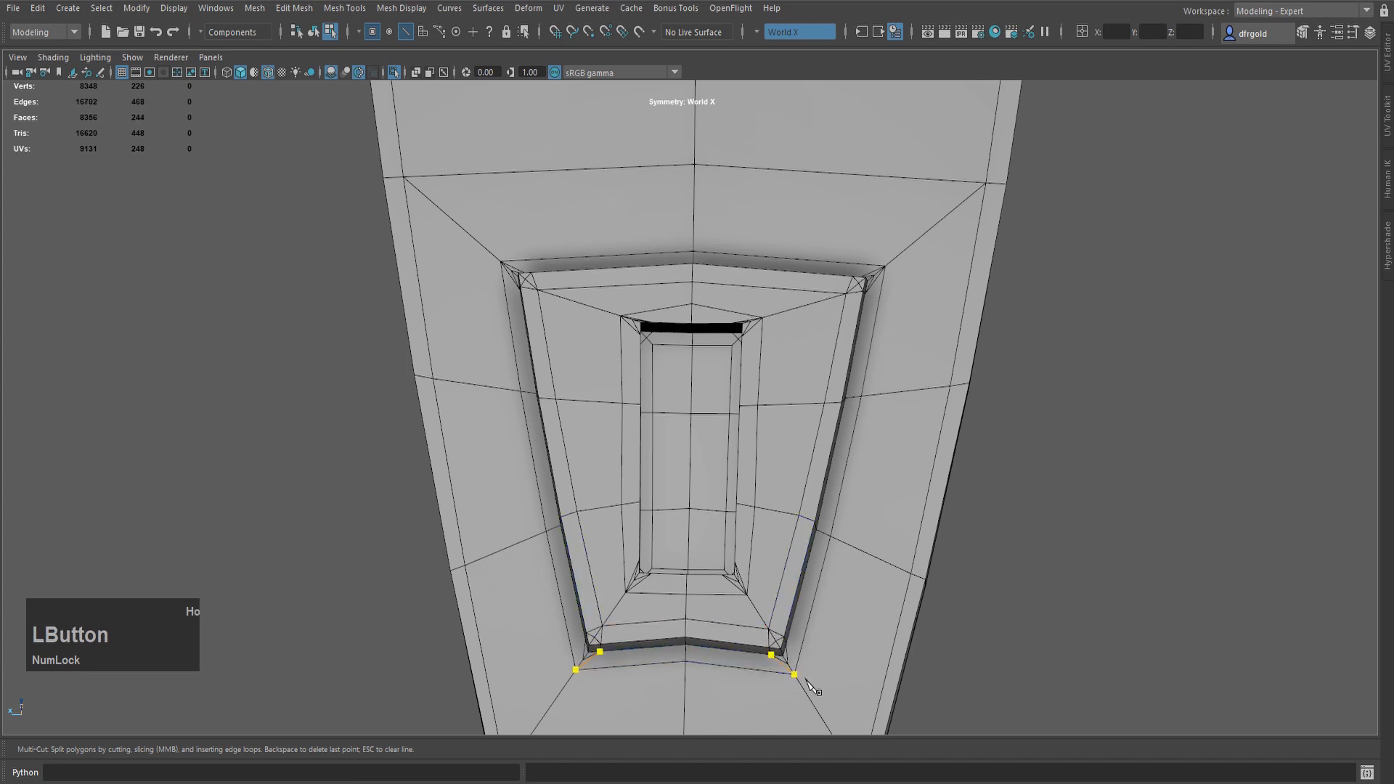
right_click(797, 672)
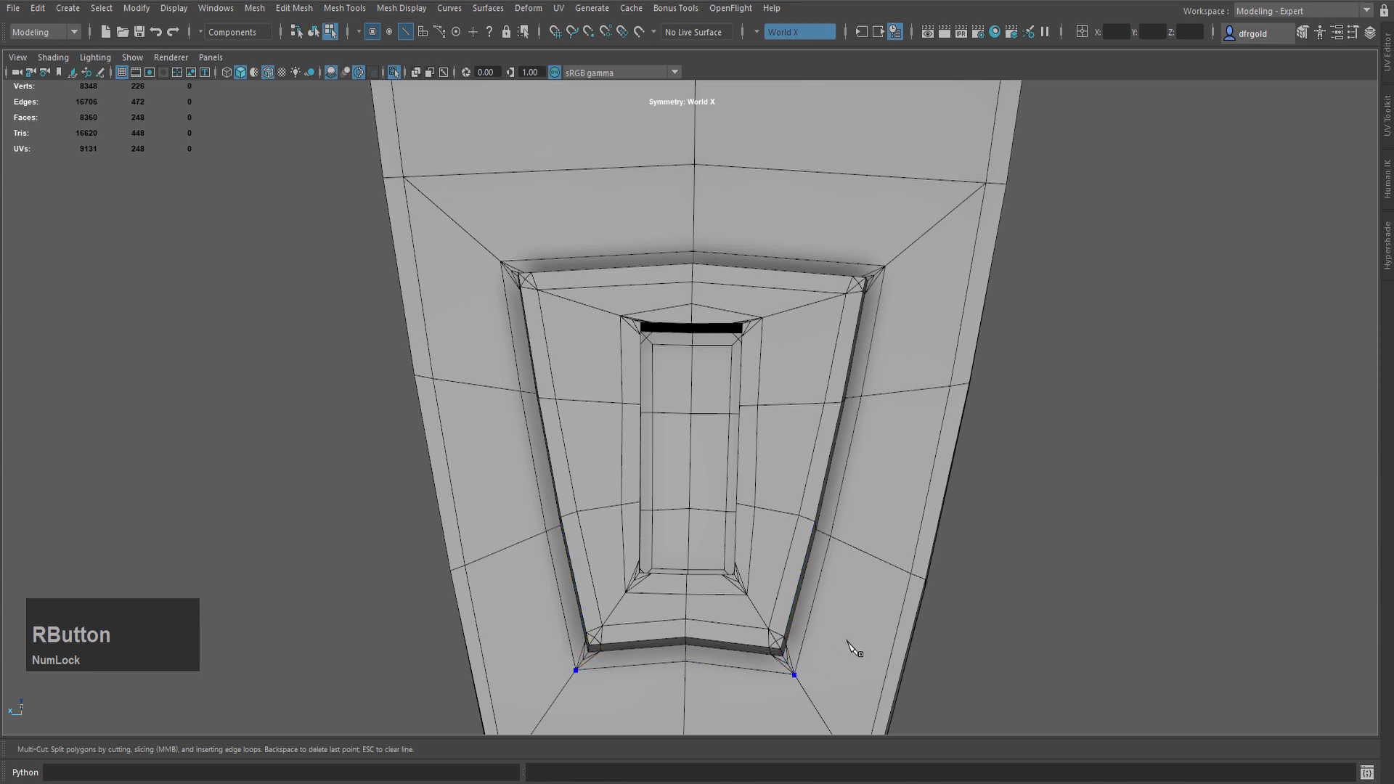
- Cut connecting edges across the four beveled corners at the recess floor with Multi-Cut, finishing in the Select tool
left_click(691, 414)
scroll(675, 501, "up", 4)
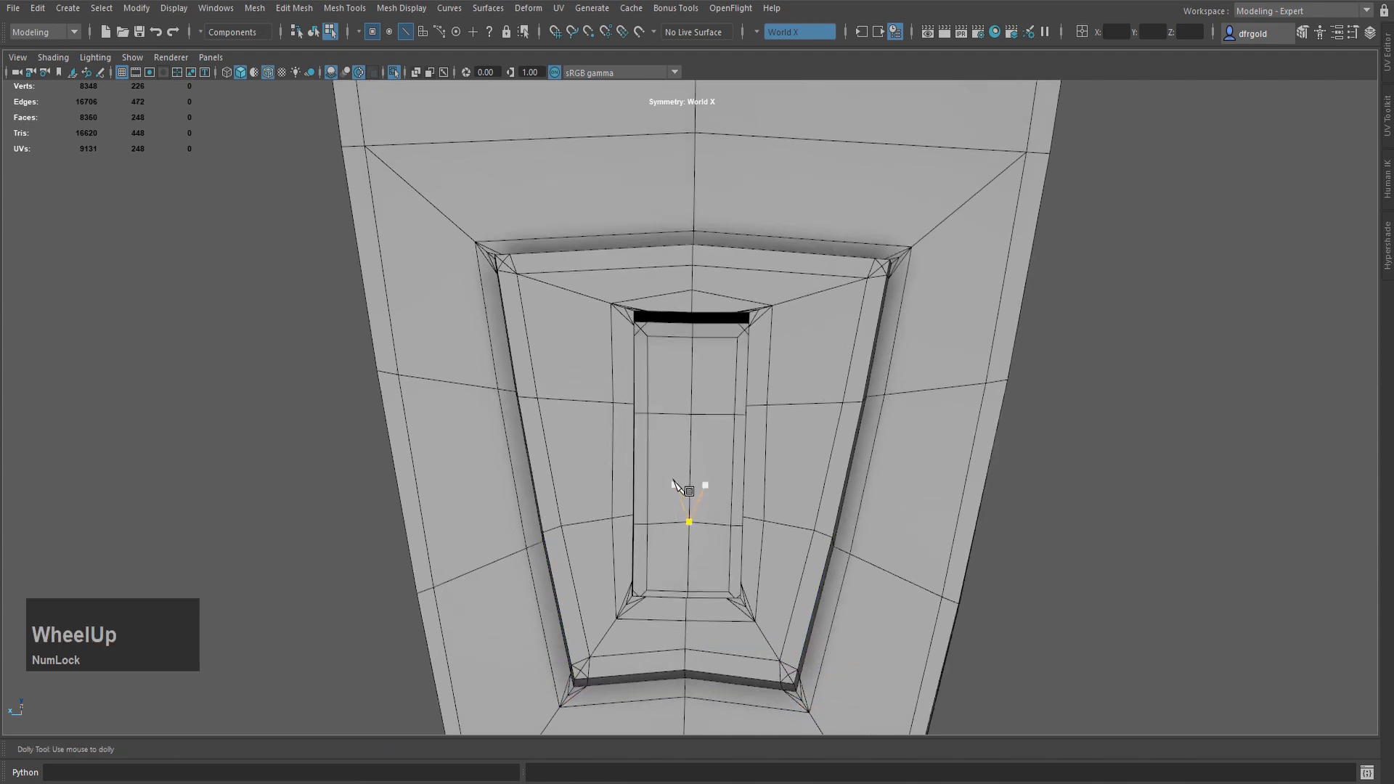
left_click_drag(672, 511, 604, 601, "alt")
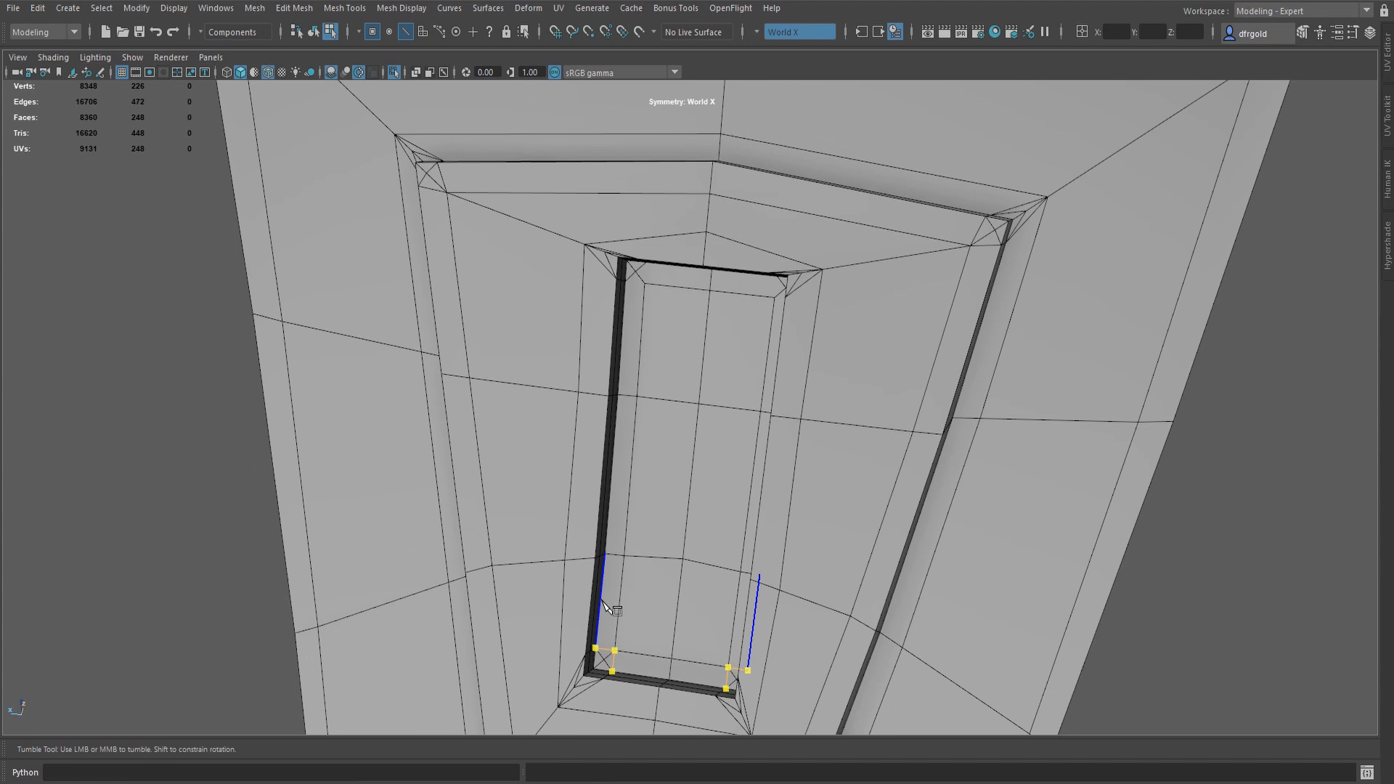
right_click(605, 603)
left_click(641, 395)
left_click_drag(641, 394, 644, 328, "alt")
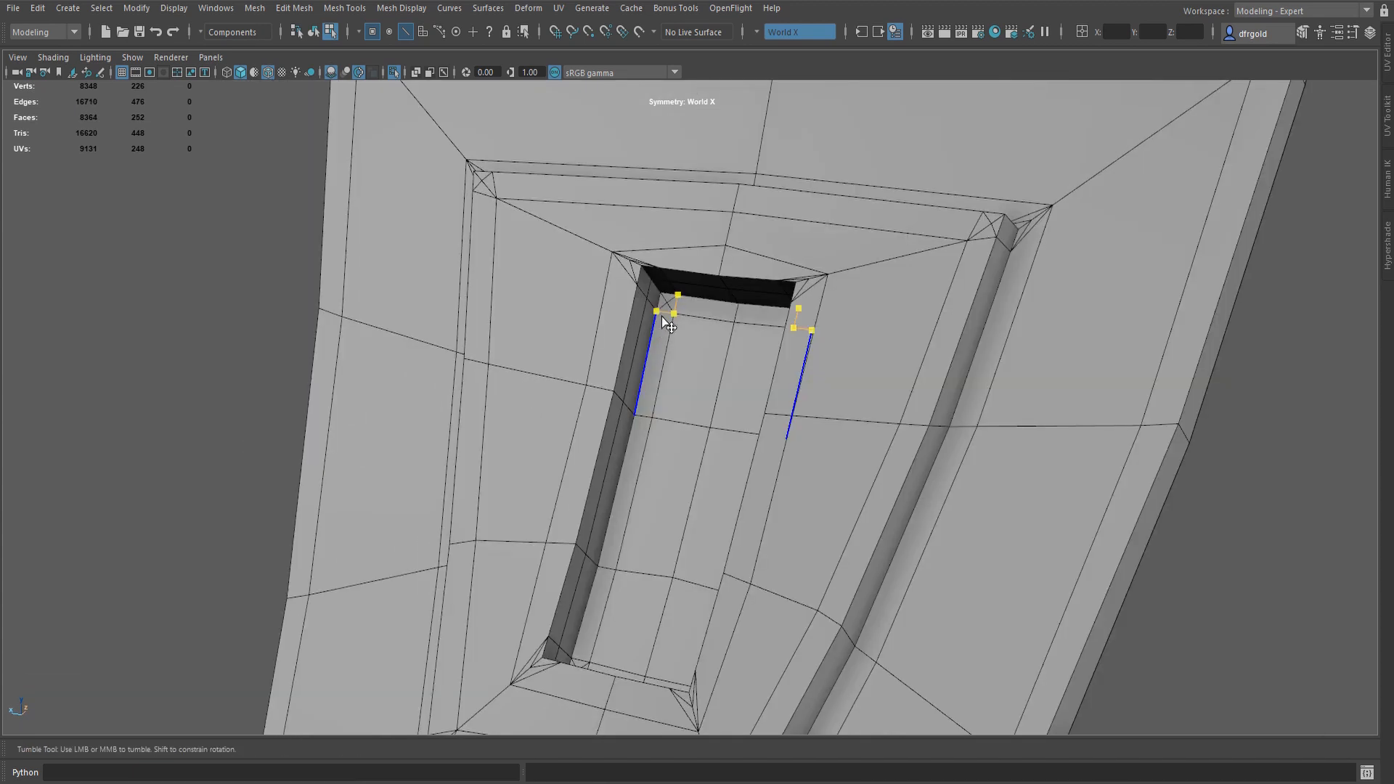
right_click(665, 323)
left_click_drag(663, 513, 685, 465, "alt")
key("q")
scroll(685, 464, "down", 2)
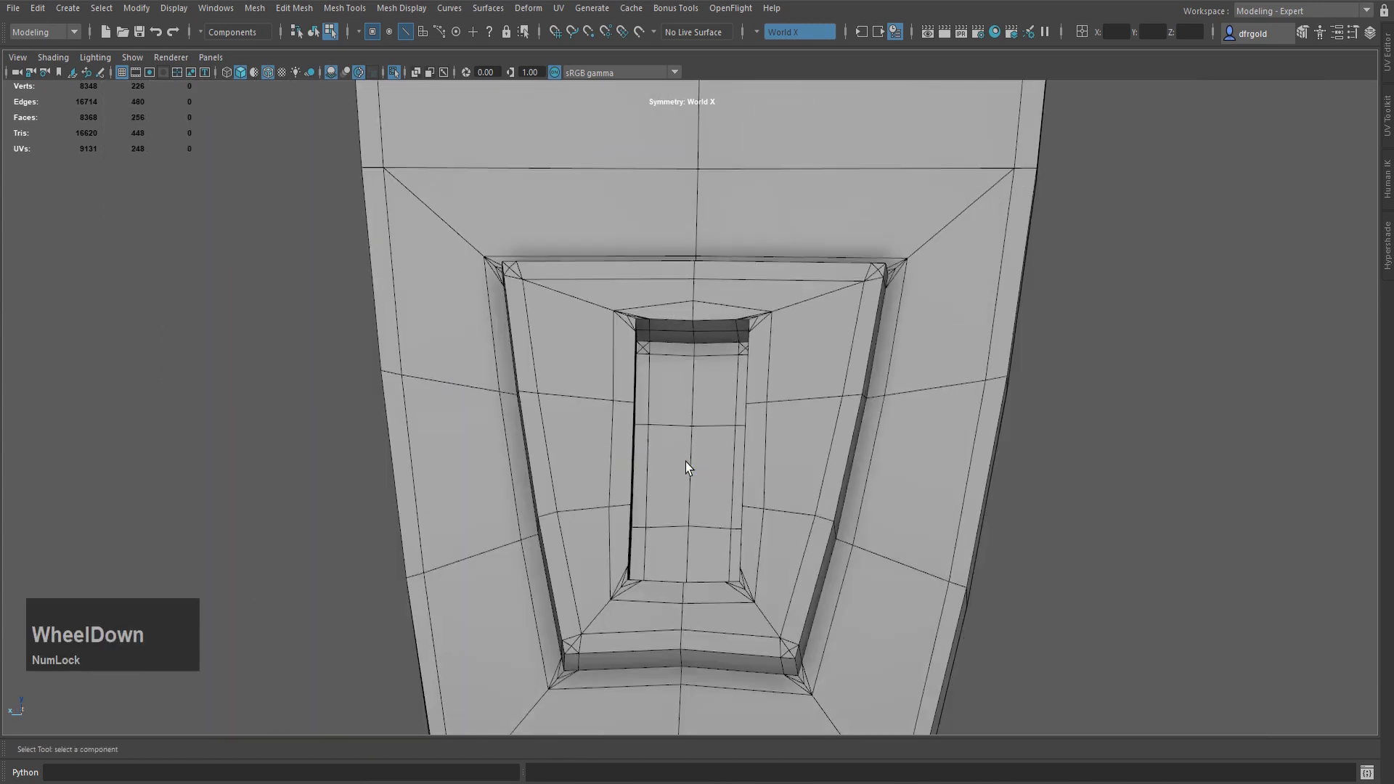
- Select the center vertices of the beveled corners on the plate and recess, convert them to edges, and delete those edges with their vertices
left_click_drag(632, 535, 540, 574, "alt")
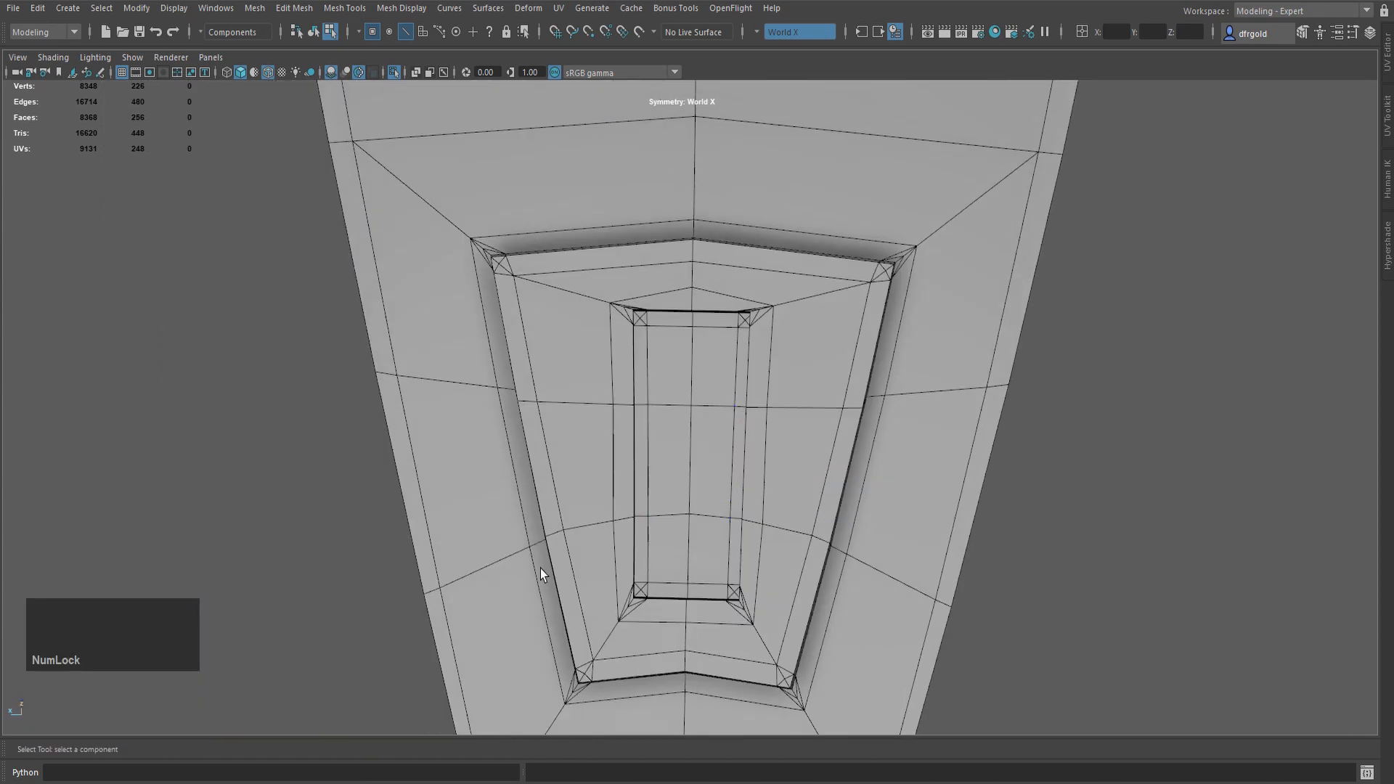
key("ctrl+2")
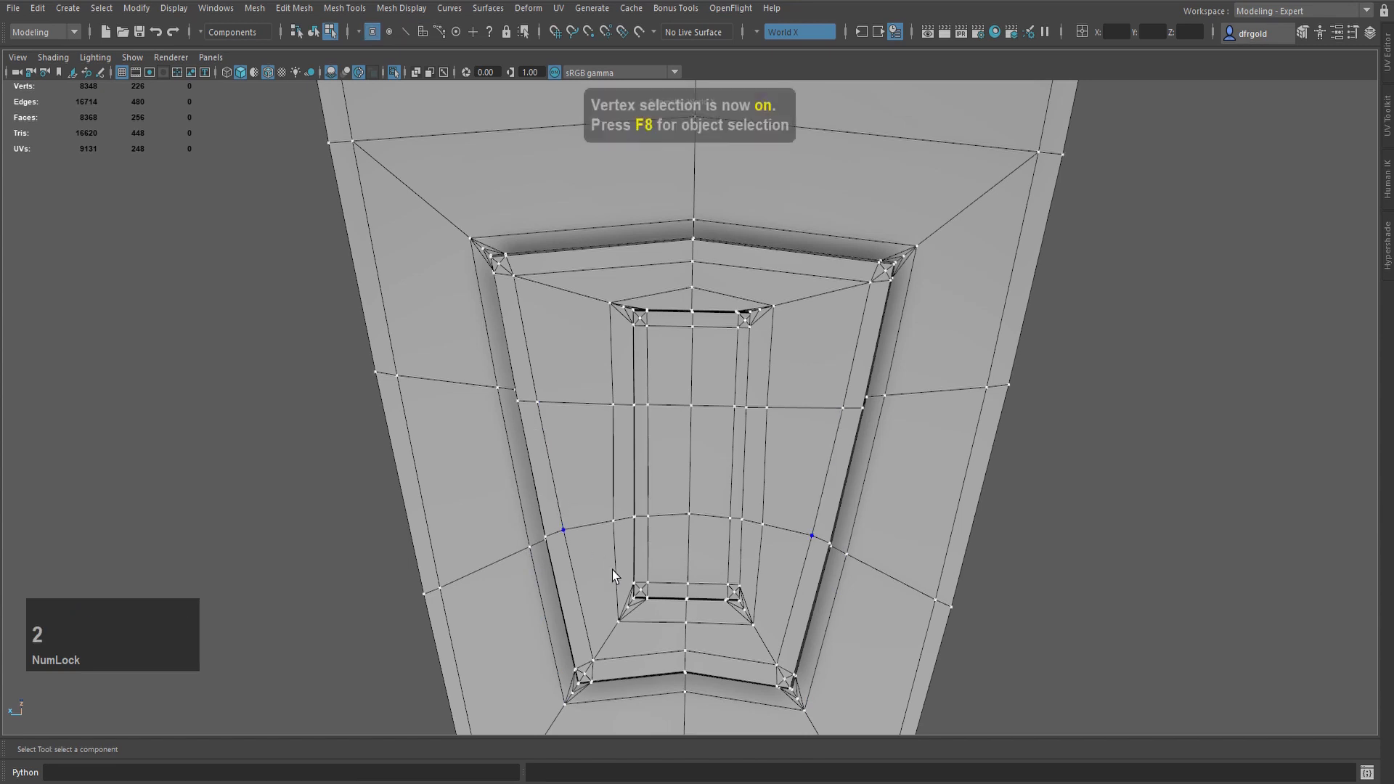
scroll(481, 274, "up", 3)
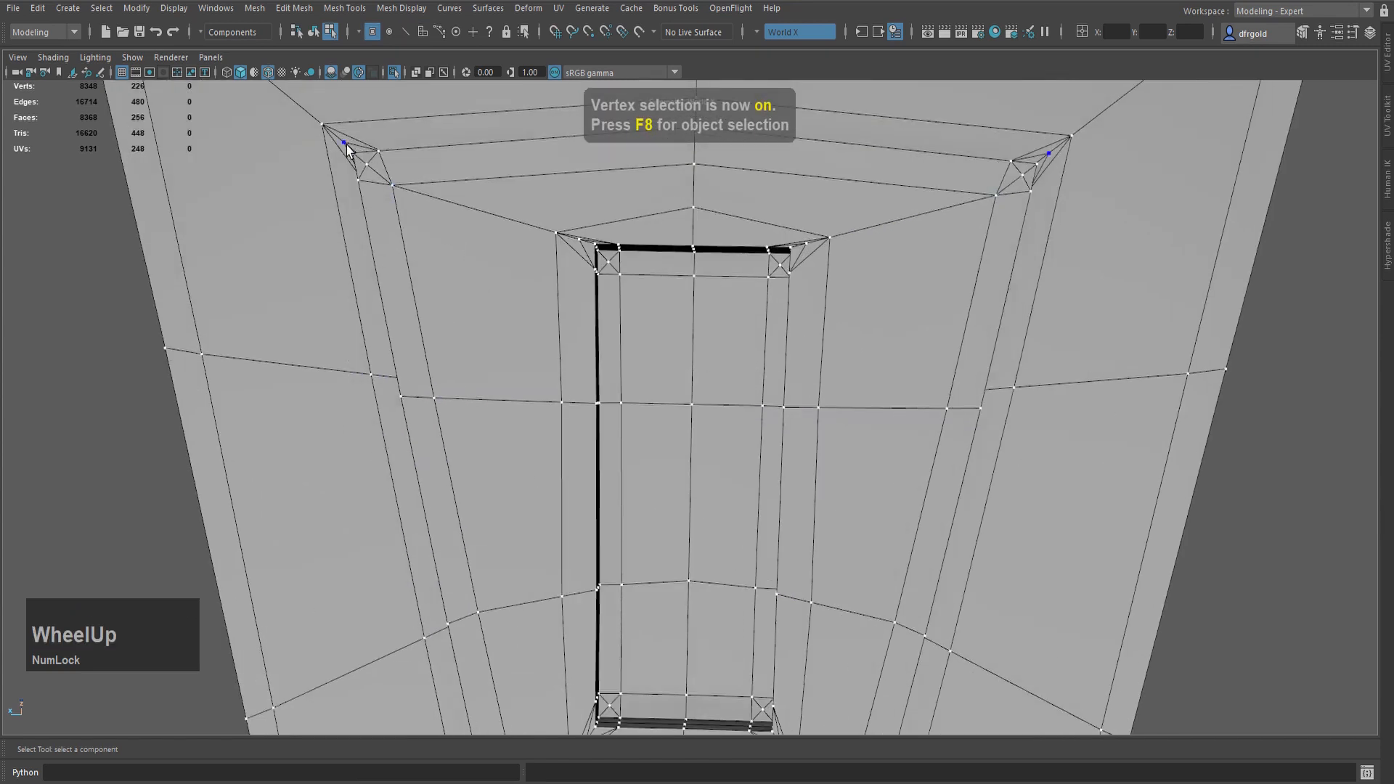
left_click(346, 146)
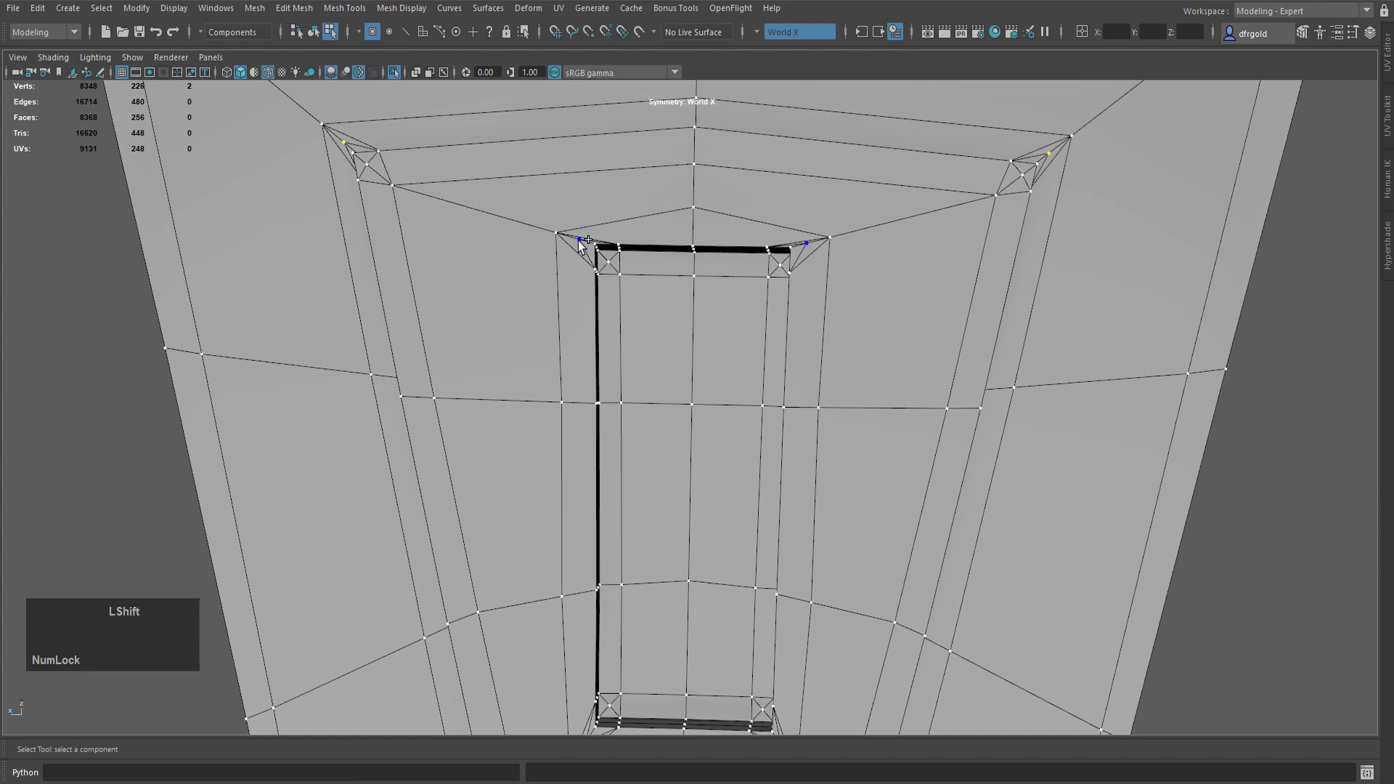
left_click(610, 262, "shift")
scroll(500, 227, "down", 1)
left_click(410, 198, "shift")
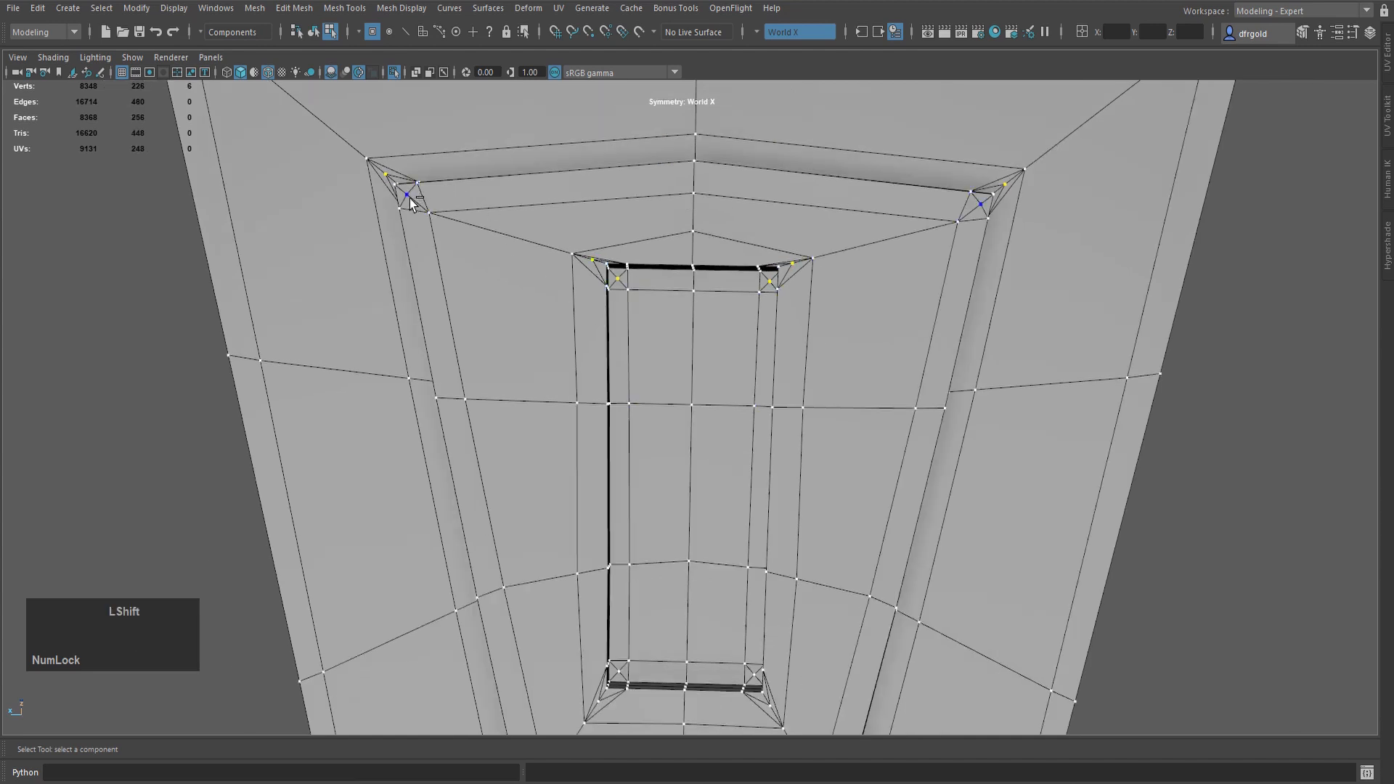
scroll(489, 343, "down", 4)
middle_click_drag(601, 477, 603, 267, "alt")
scroll(591, 404, "up", 3)
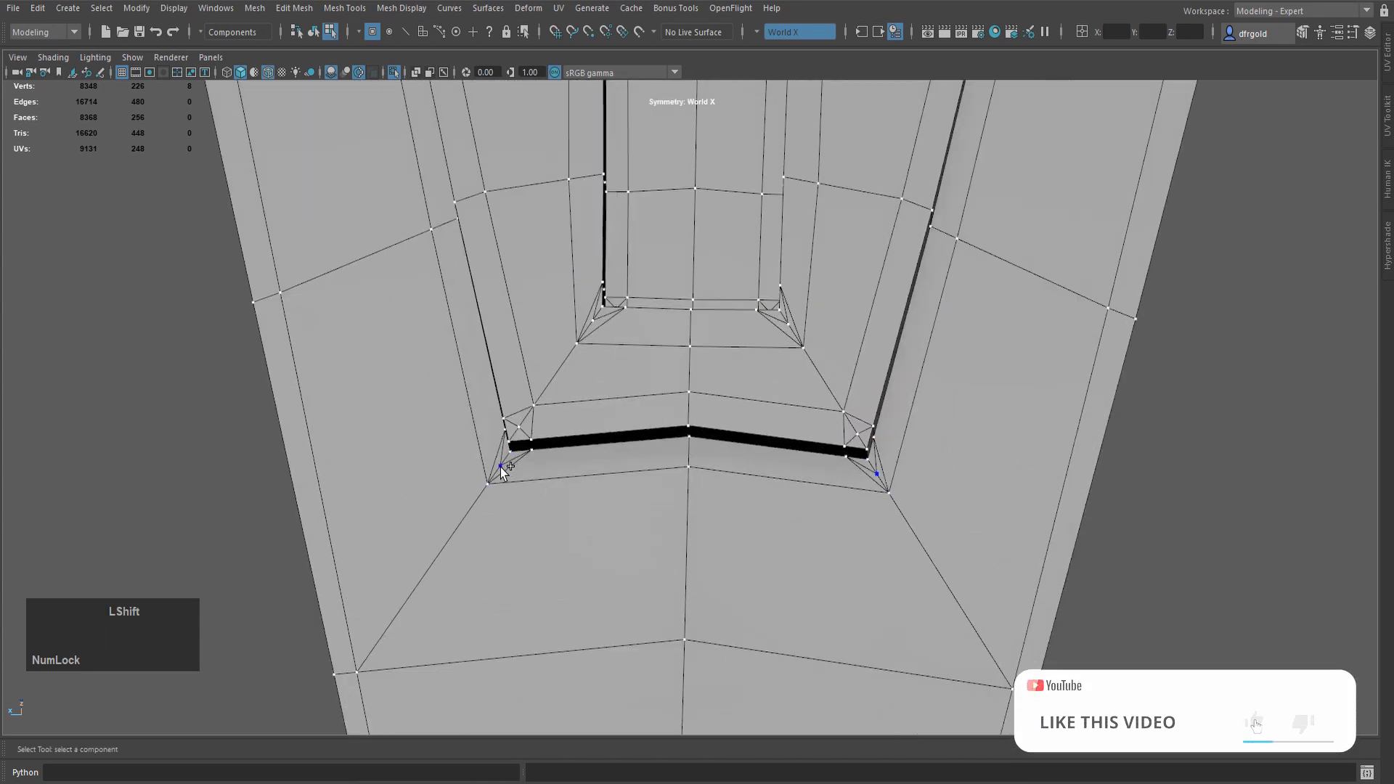
left_click(519, 426, "shift")
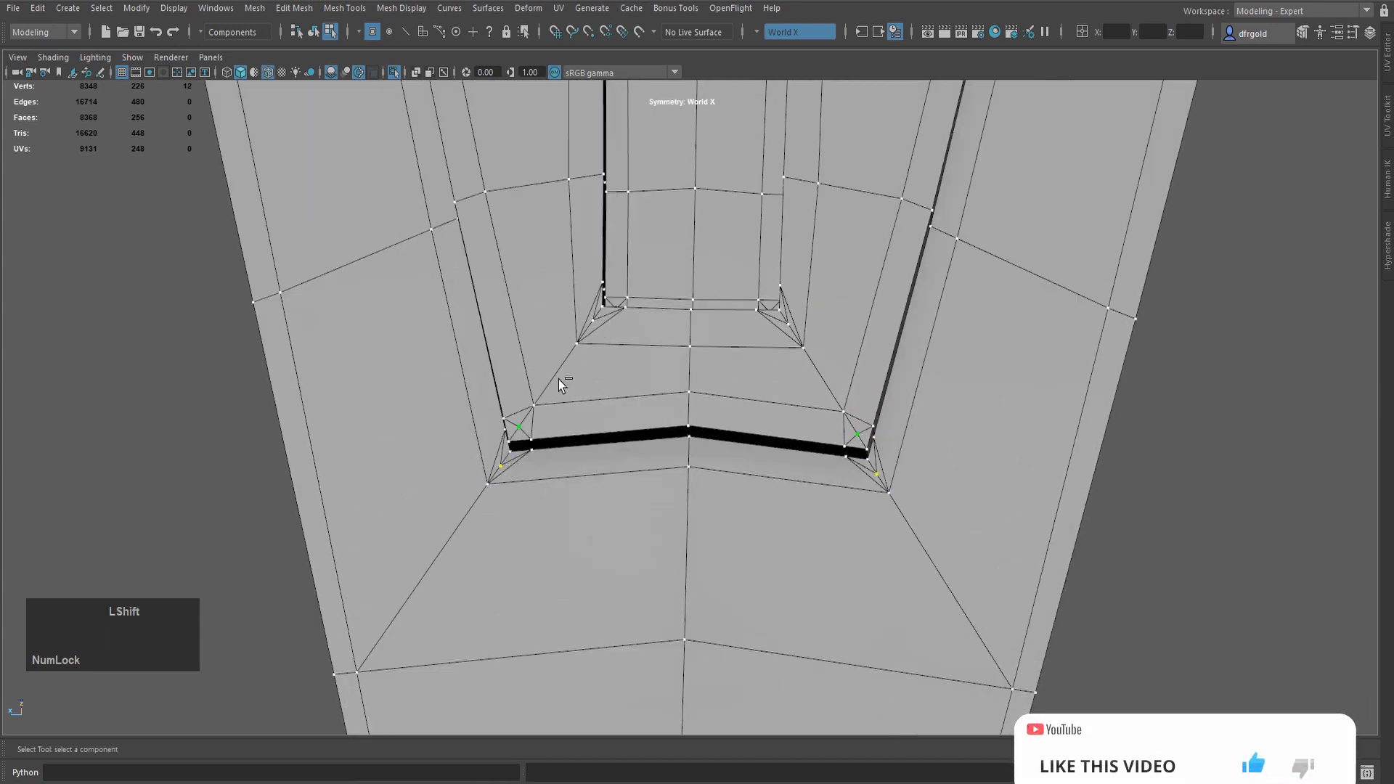
left_click(594, 319, "shift")
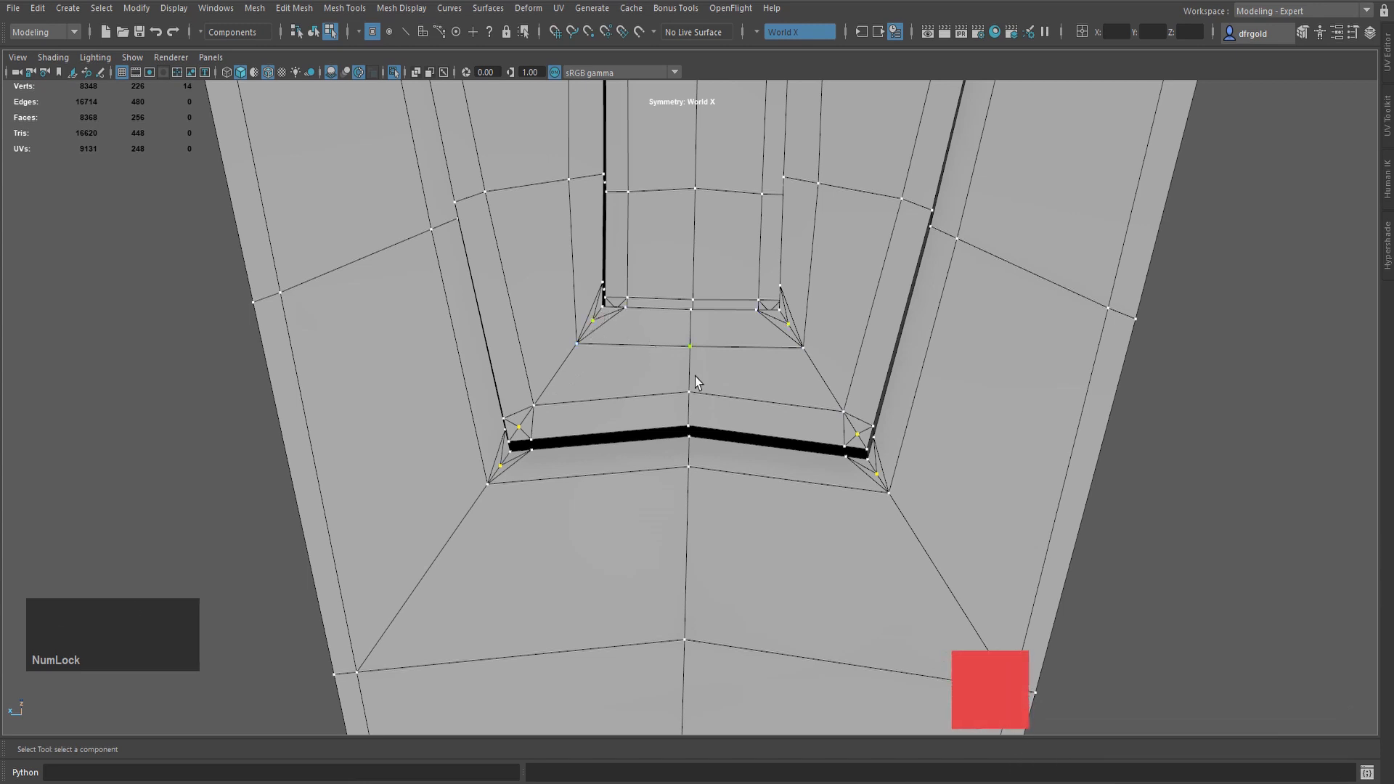
left_click_drag(704, 386, 699, 393, "alt")
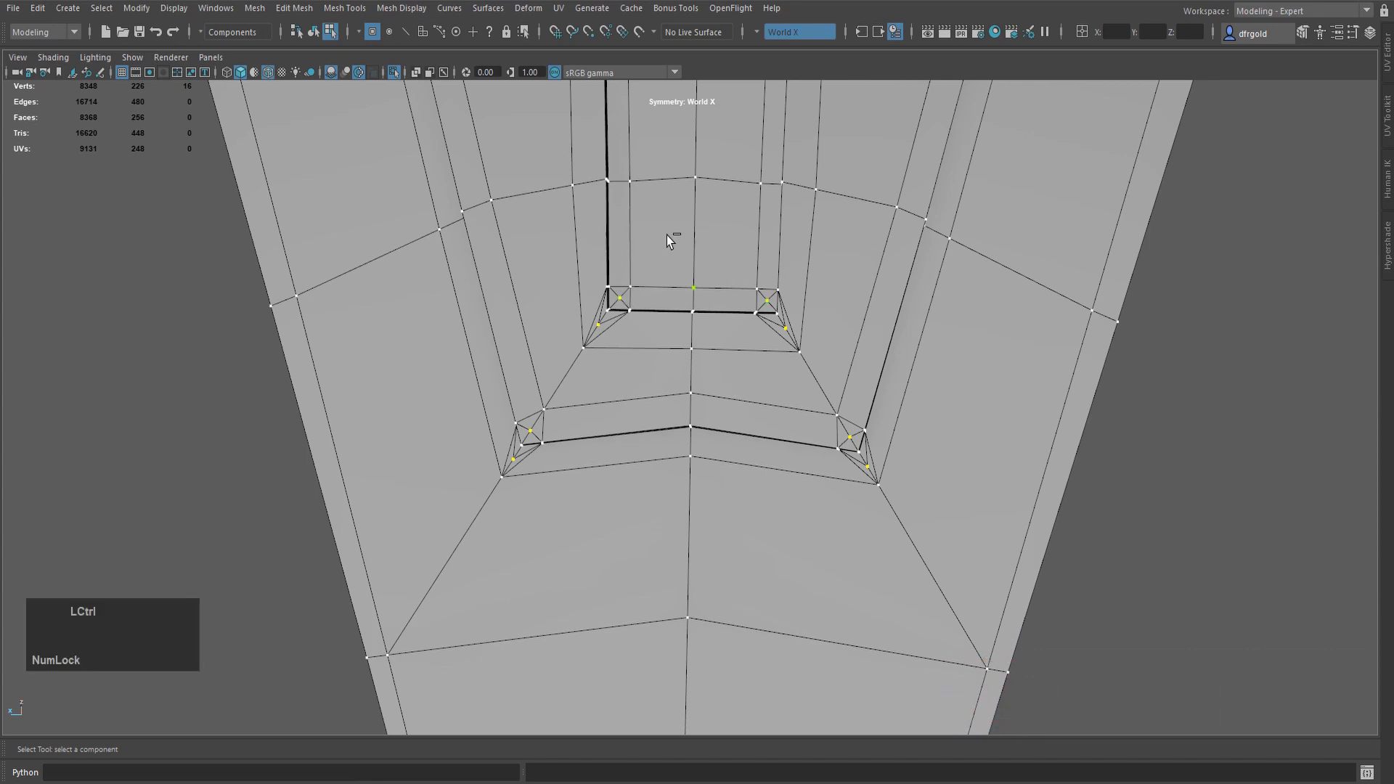
right_click_drag(668, 236, 676, 130, "ctrl")
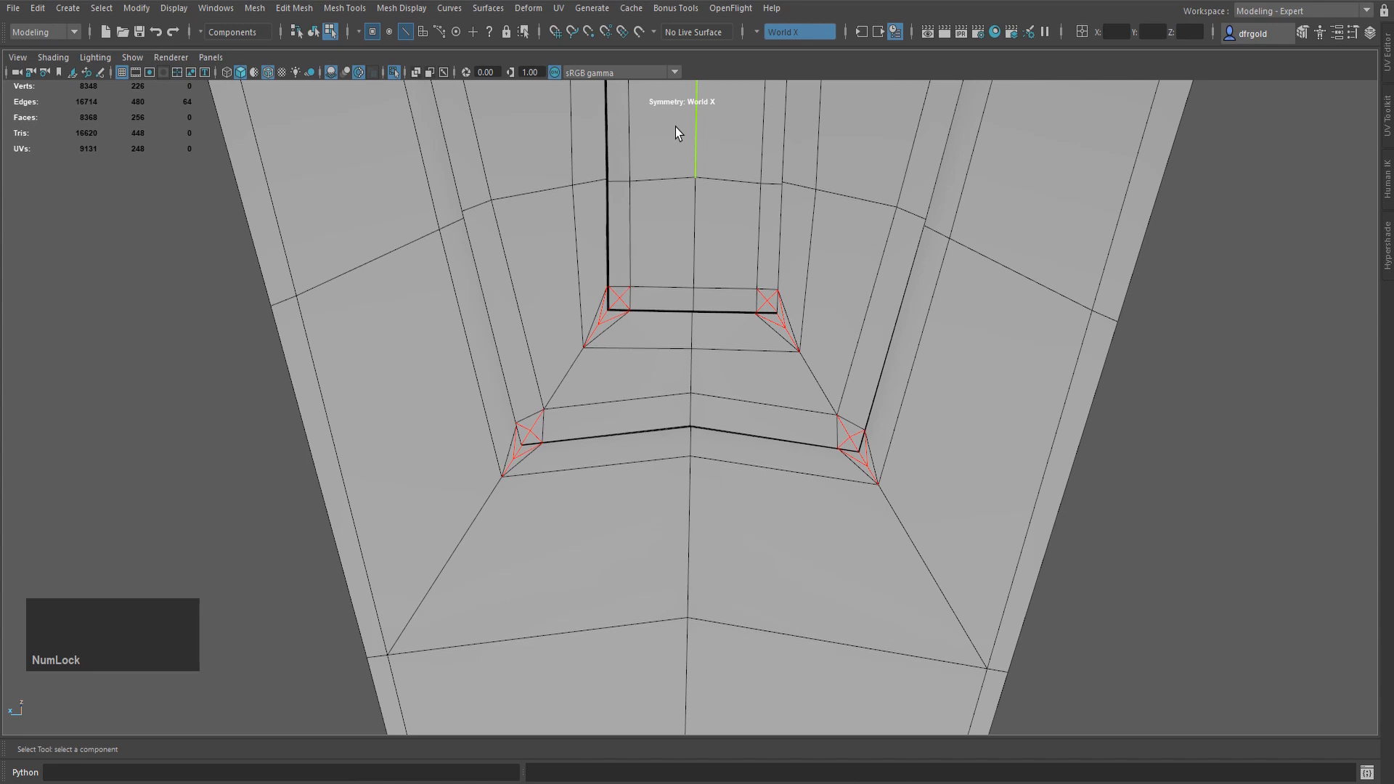
key("ctrl+Delete")
scroll(734, 325, "down", 1)
scroll(733, 325, "down", 4)
- Extrude the face pairs at both ends of the recess floor with Keep Faces Together on and an offset of 0.1
middle_click(758, 306)
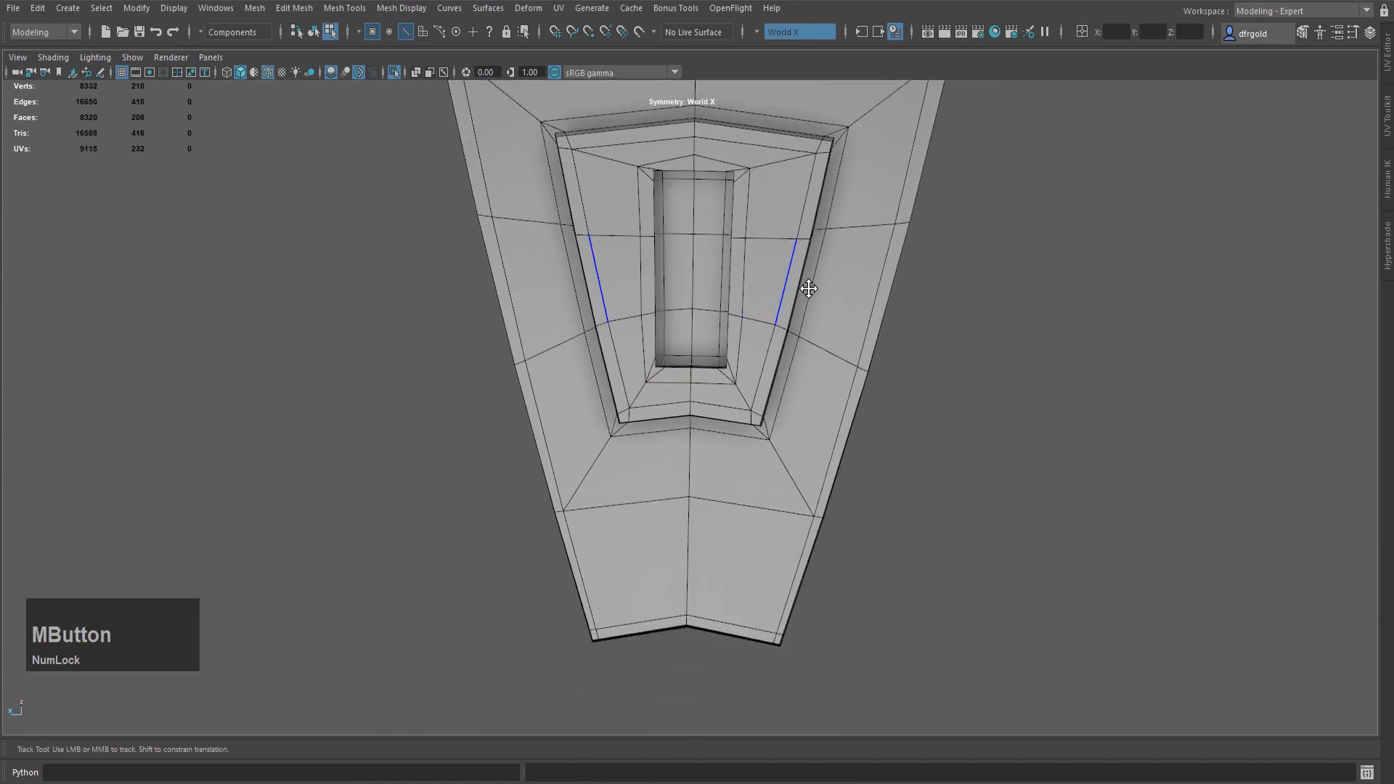
left_click_drag(748, 305, 751, 267, "alt")
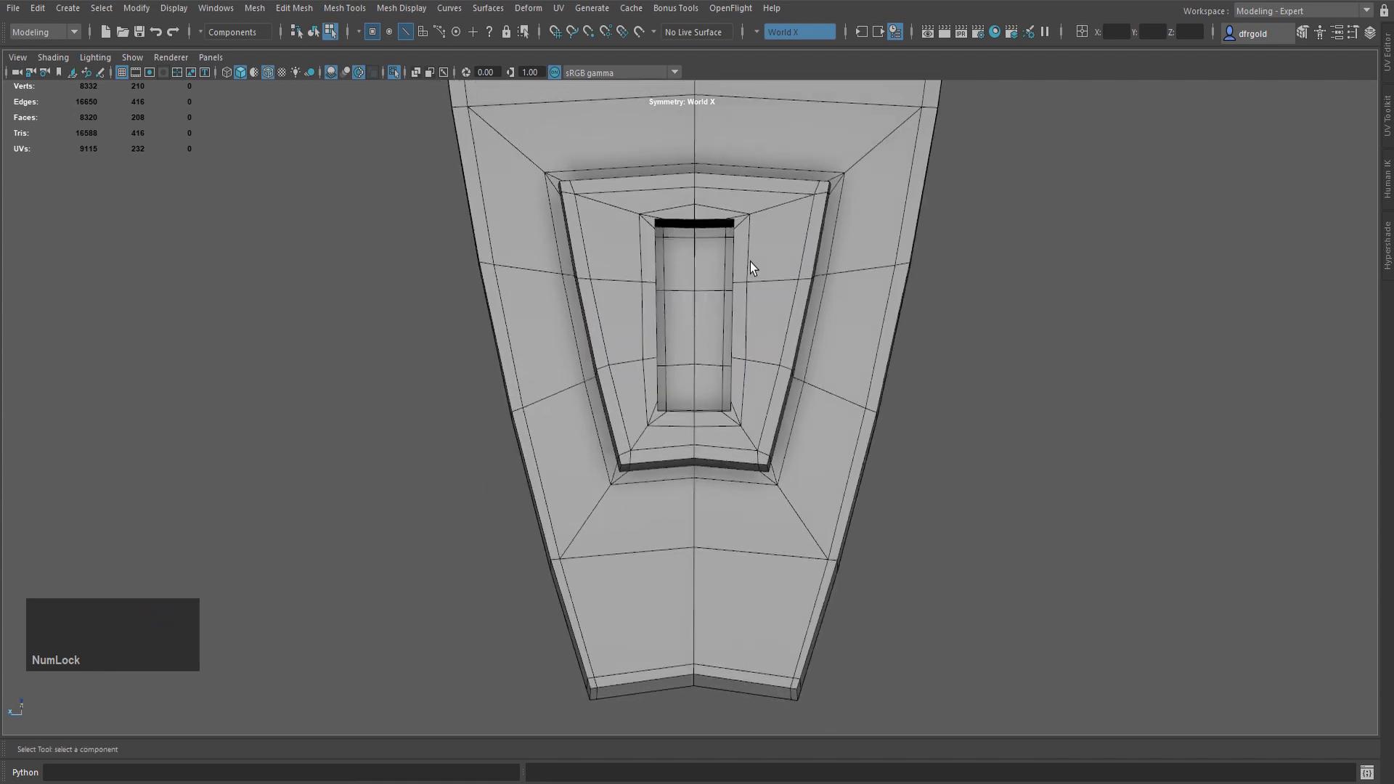
key("ctrl+F11")
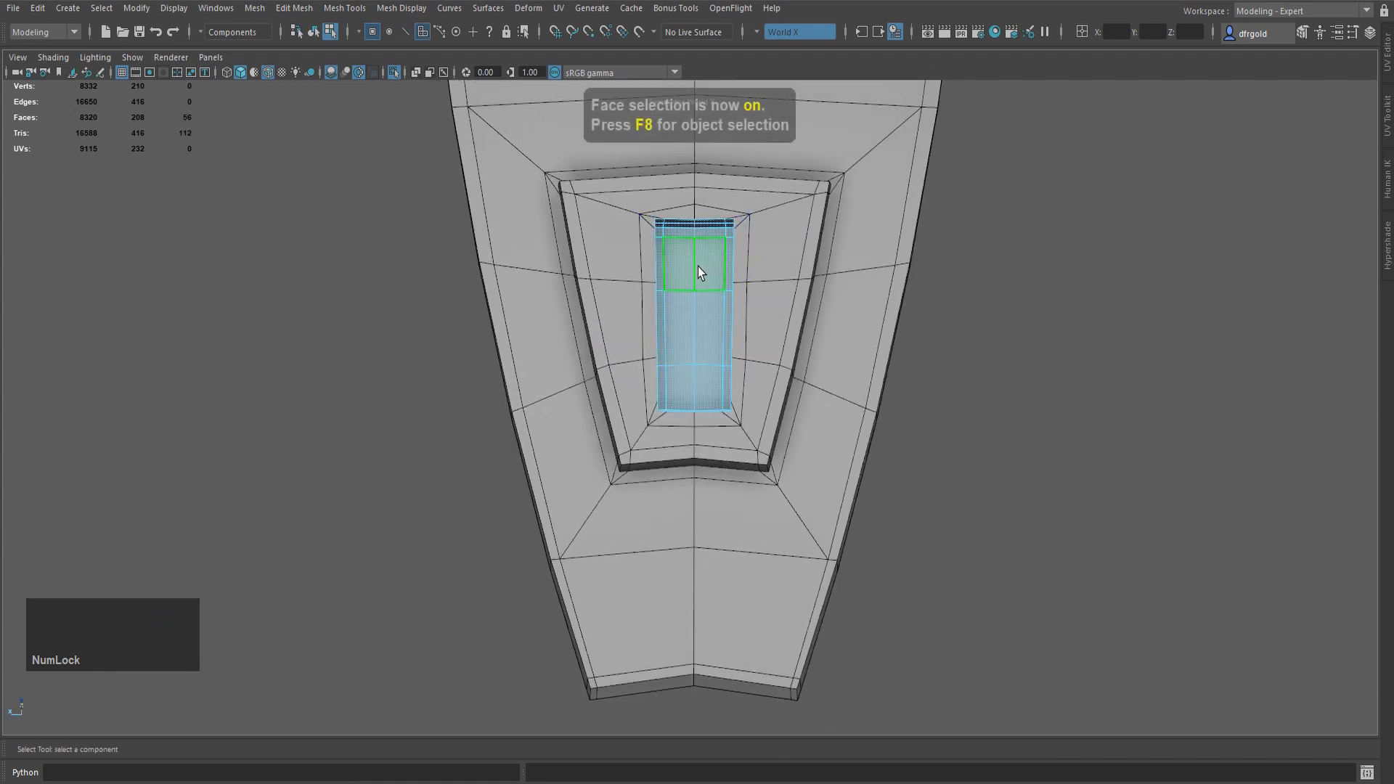
left_click(682, 263)
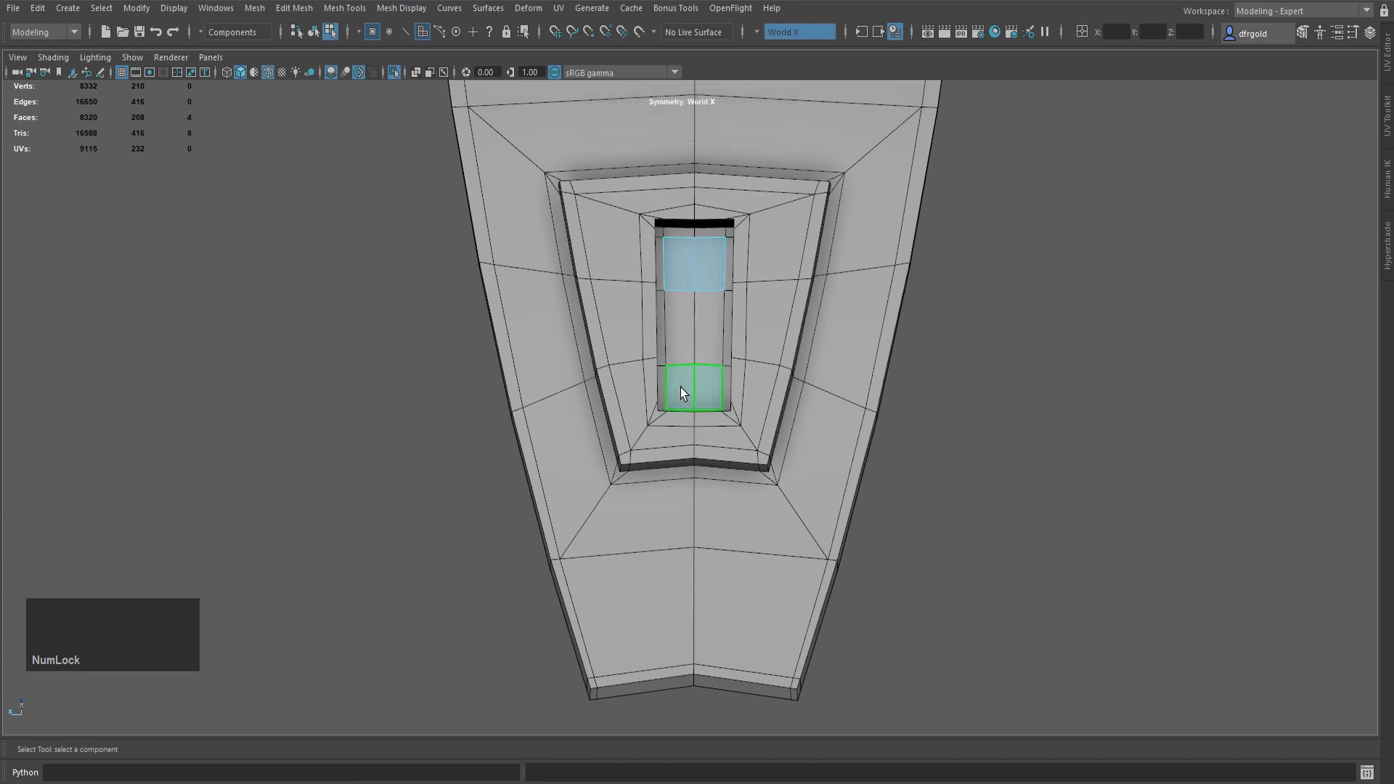
key("ctrl+e")
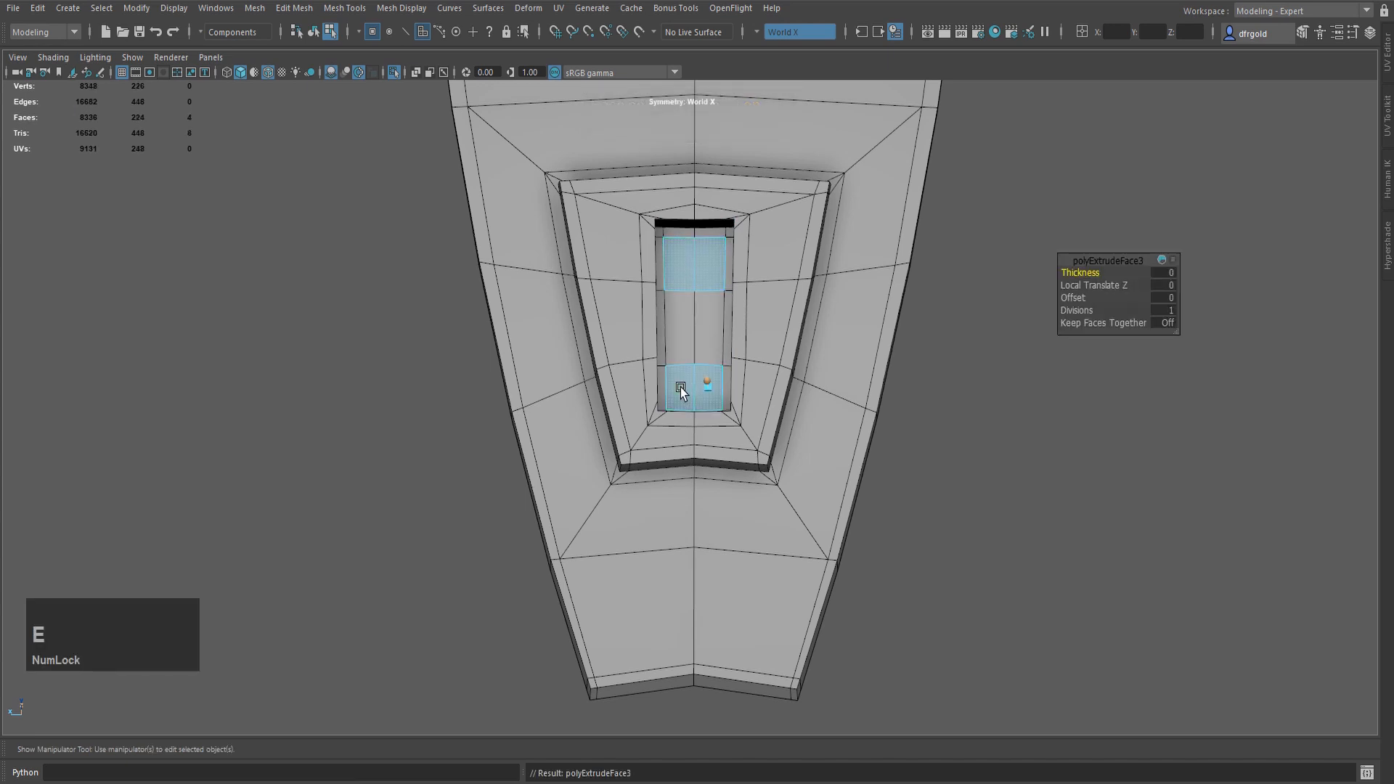
left_click(1168, 323)
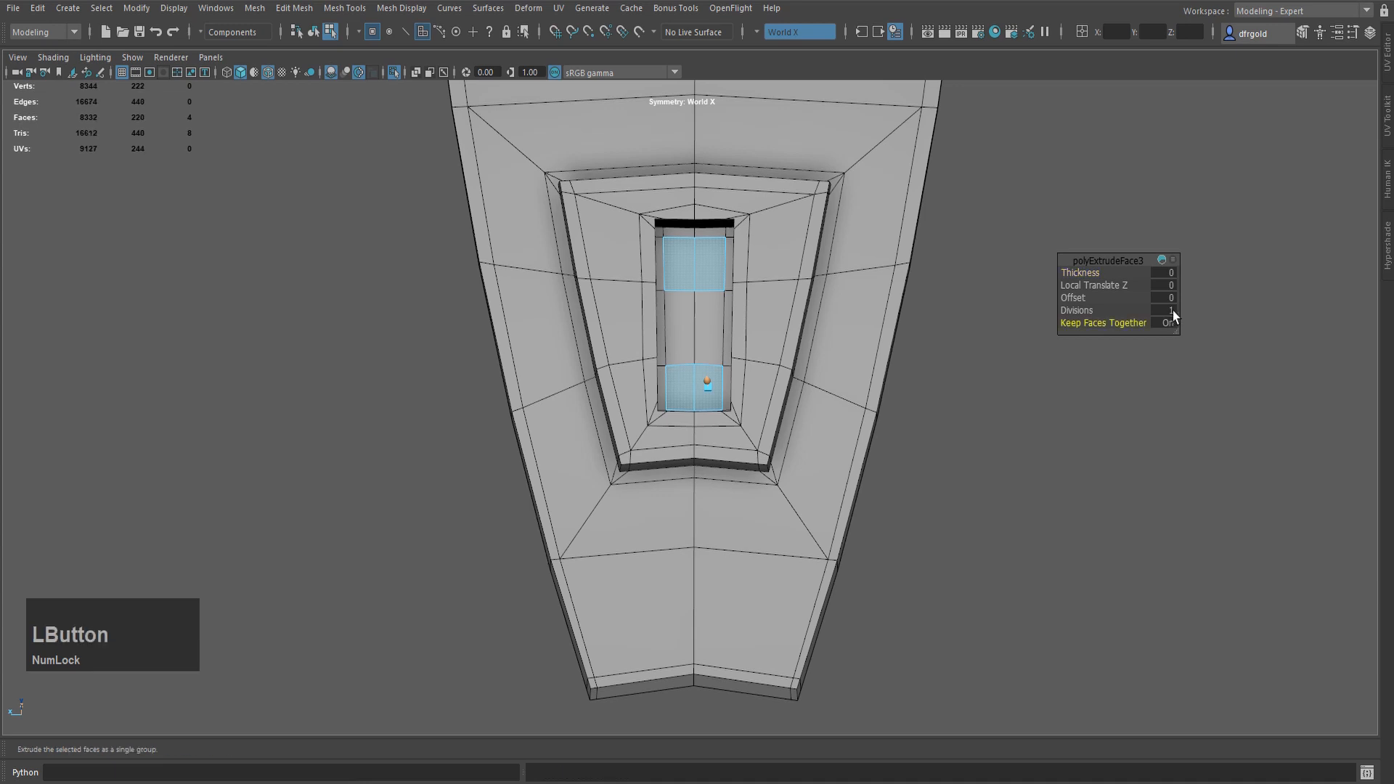
left_click(1169, 297)
type("0.1")
key("Return")
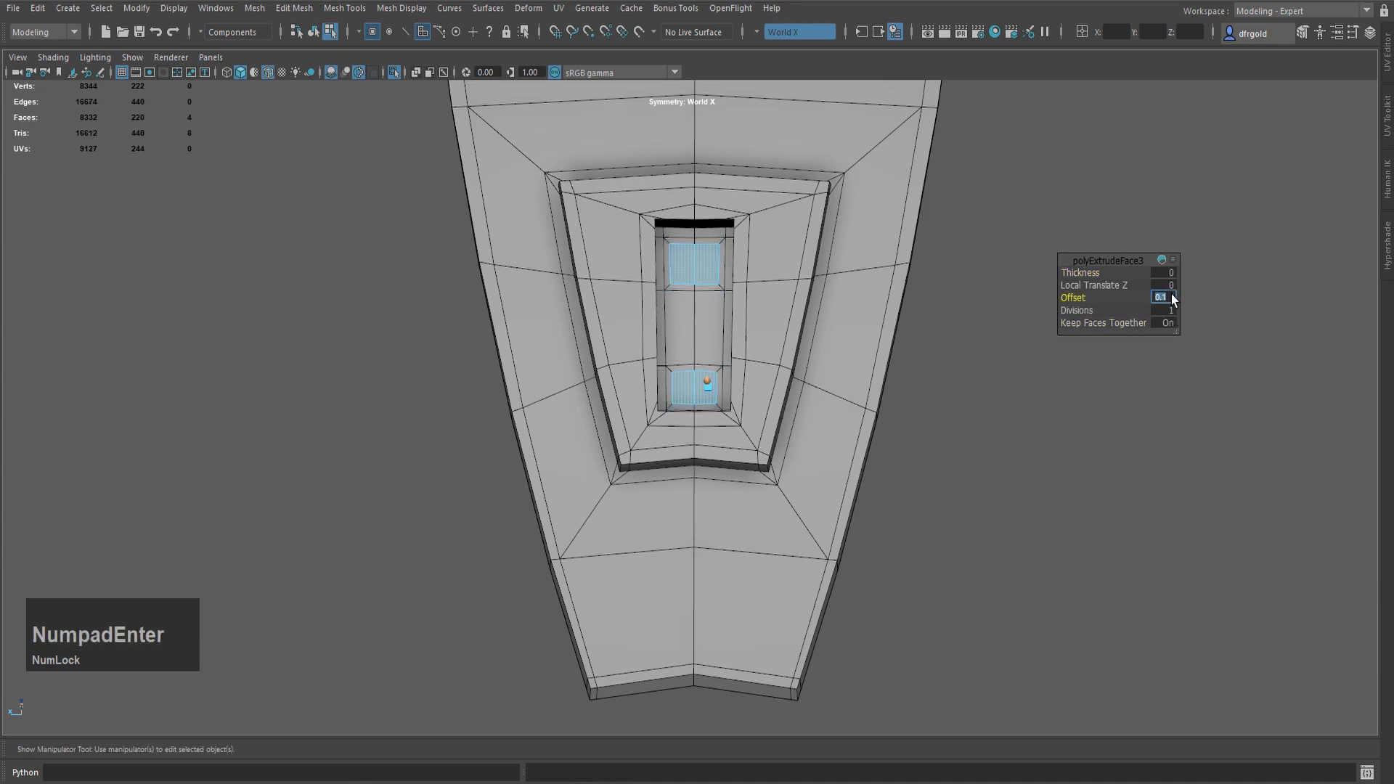
- Inset the two selected floor face pairs a second time, with Keep Faces Together on and an offset of 0.1
key("g")
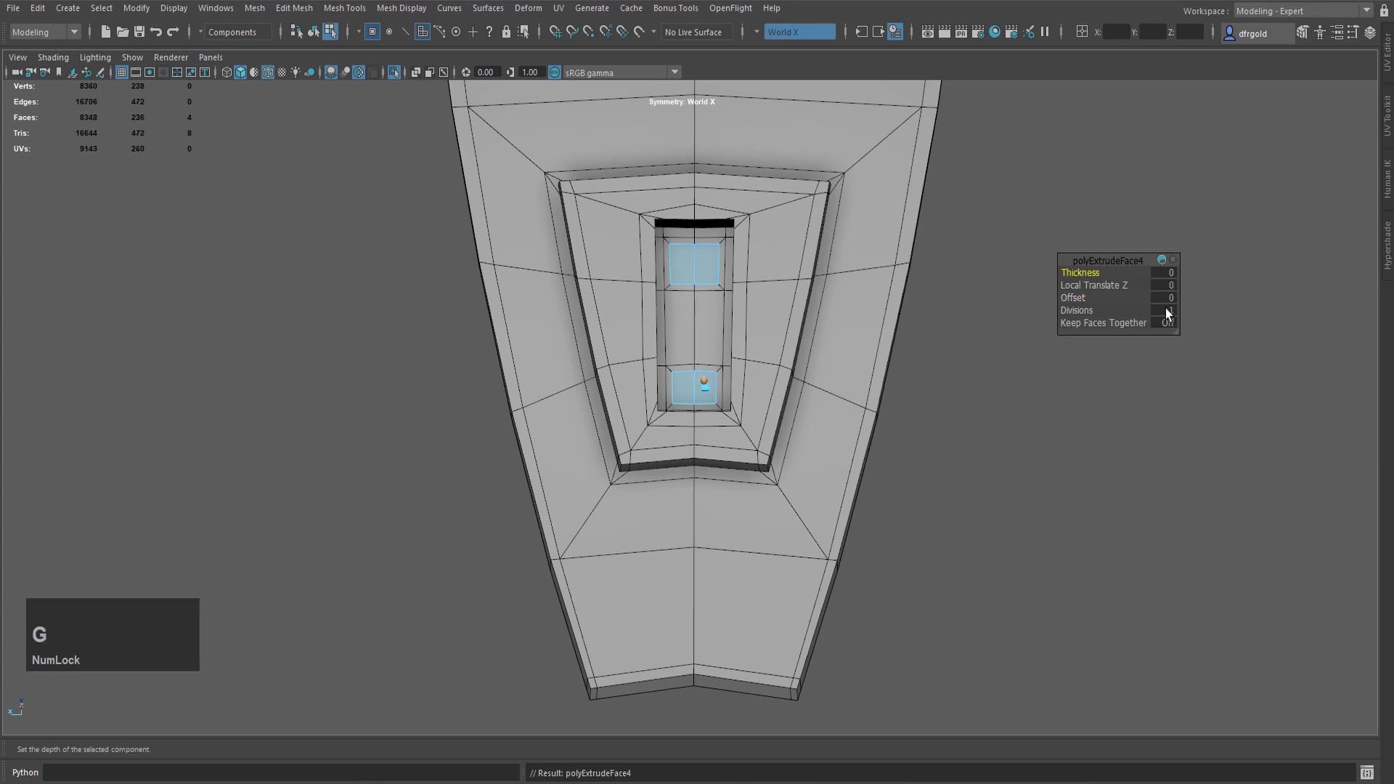
left_click(1169, 323)
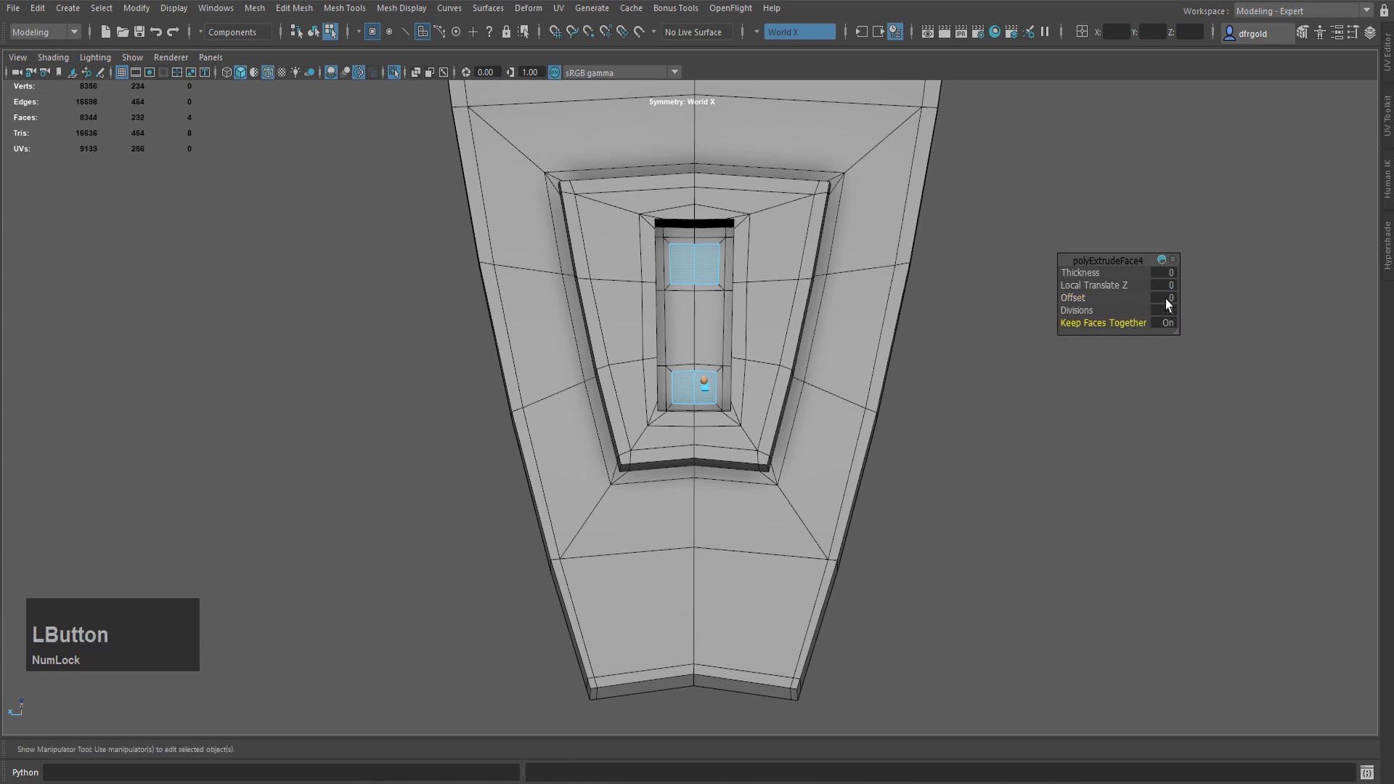
left_click(1166, 298)
type("0.1")
key("Return")
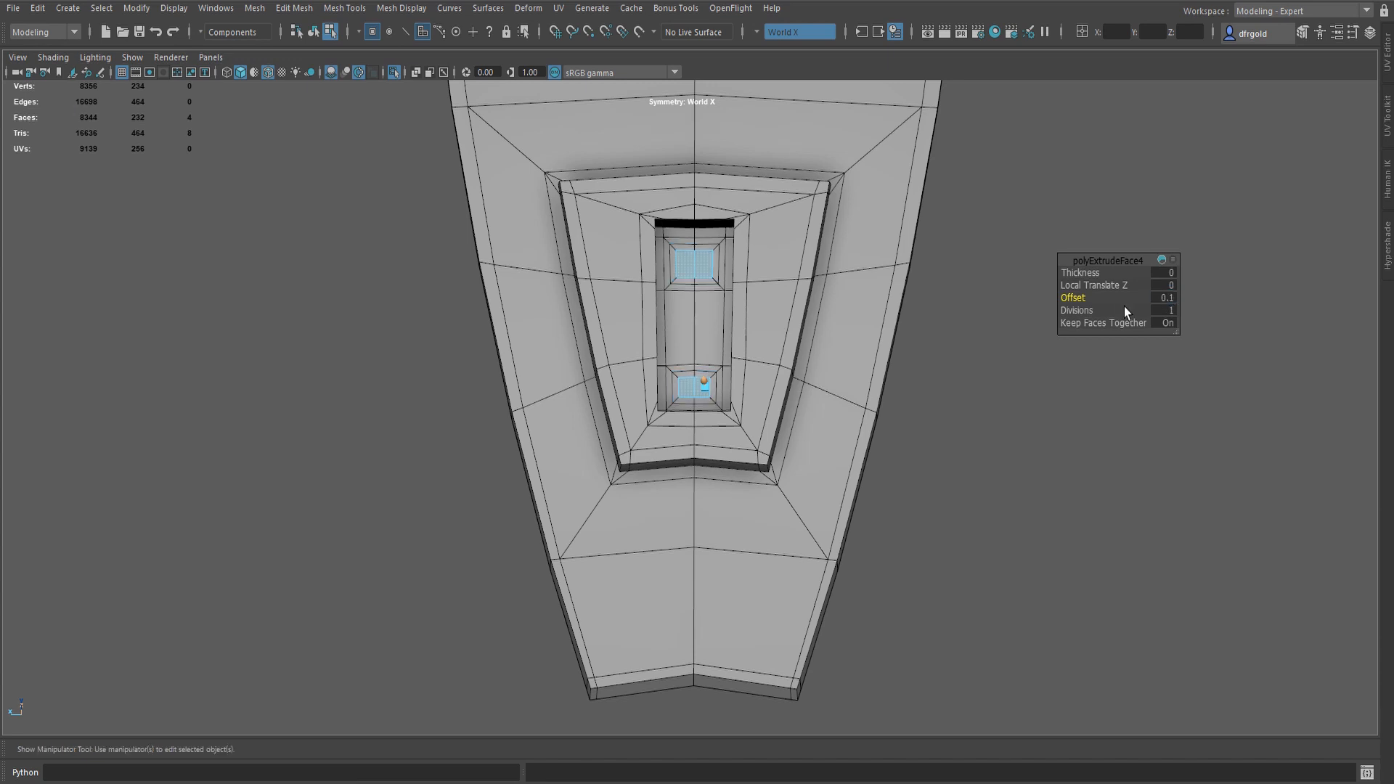
- Extrude the inset floor face pairs outward with Keep Faces Together on and a thickness of 0.3
key("g")
left_click(1166, 324)
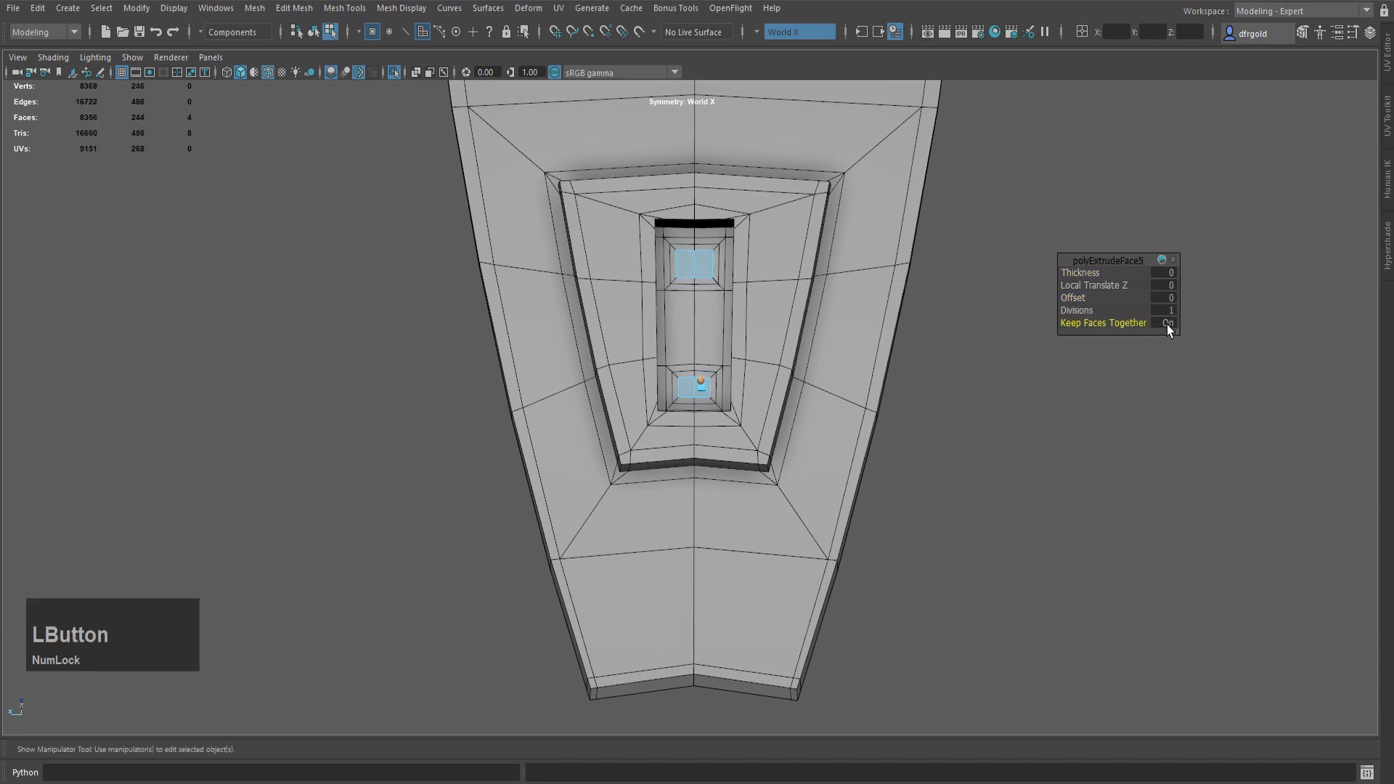
left_click(1165, 274)
type("0")
key("KP_Enter")
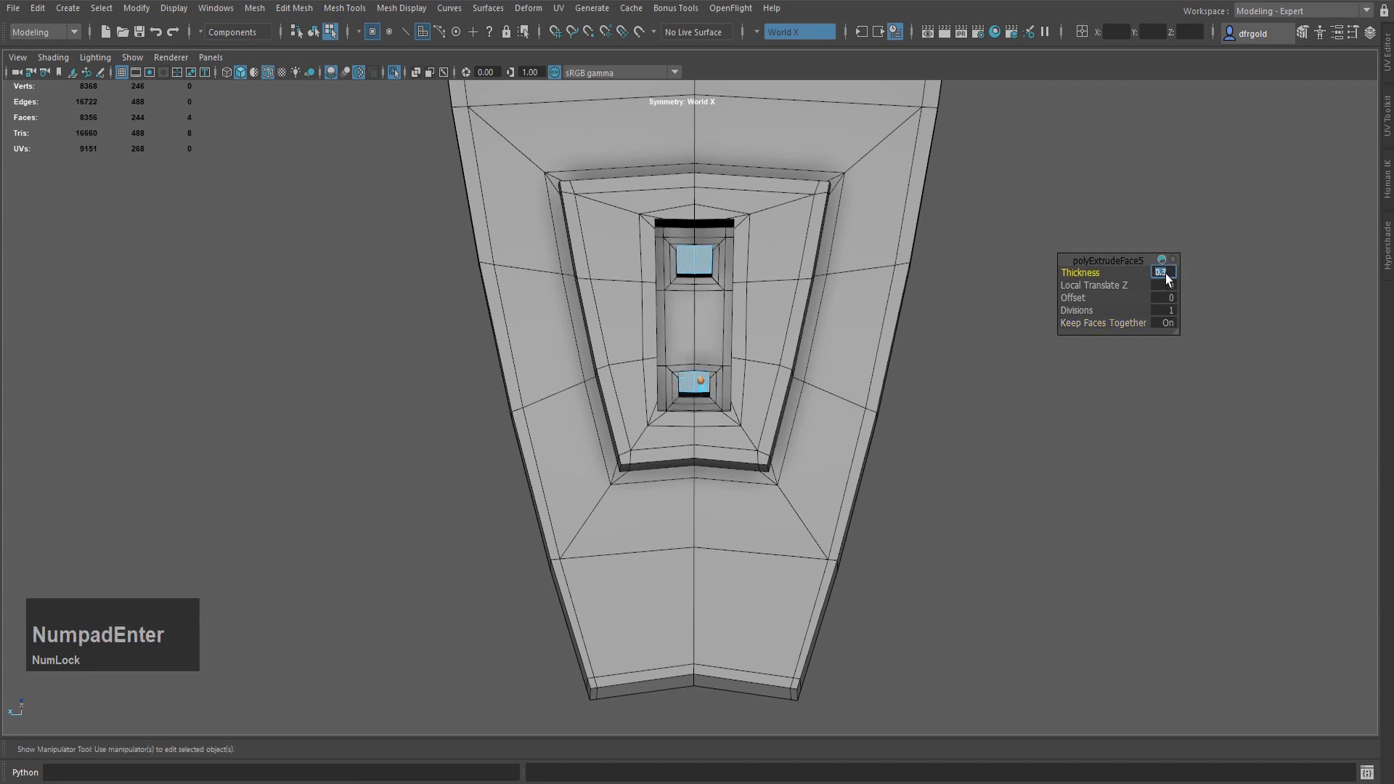
left_click(1114, 304)
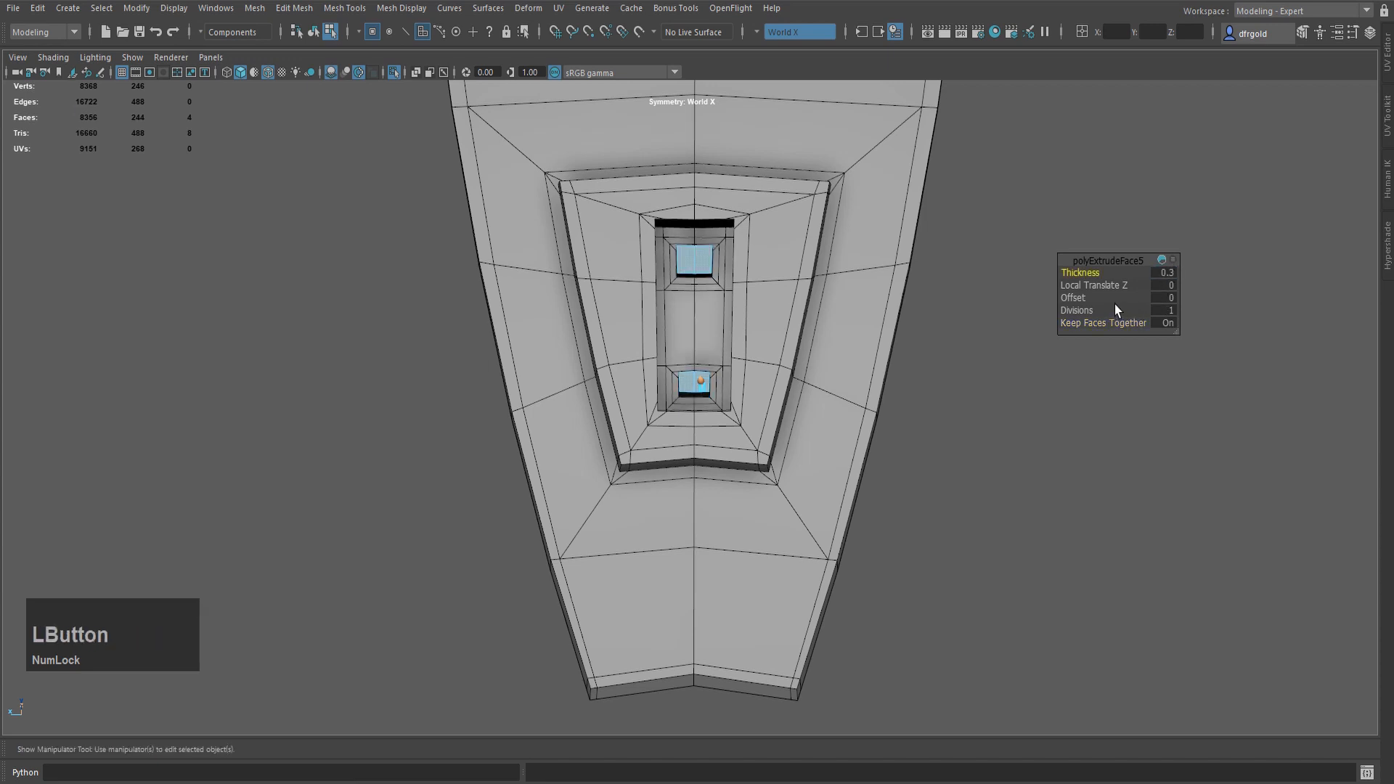
- Bevel the upright corner edges of both slot-floor blocks with fraction 0.5, 2 segments and Chamfer off
key("q")
scroll(835, 370, "up", 3)
left_click_drag(708, 359, 730, 317, "alt")
scroll(730, 394, "up", 1)
key("F10")
scroll(756, 372, "up", 2)
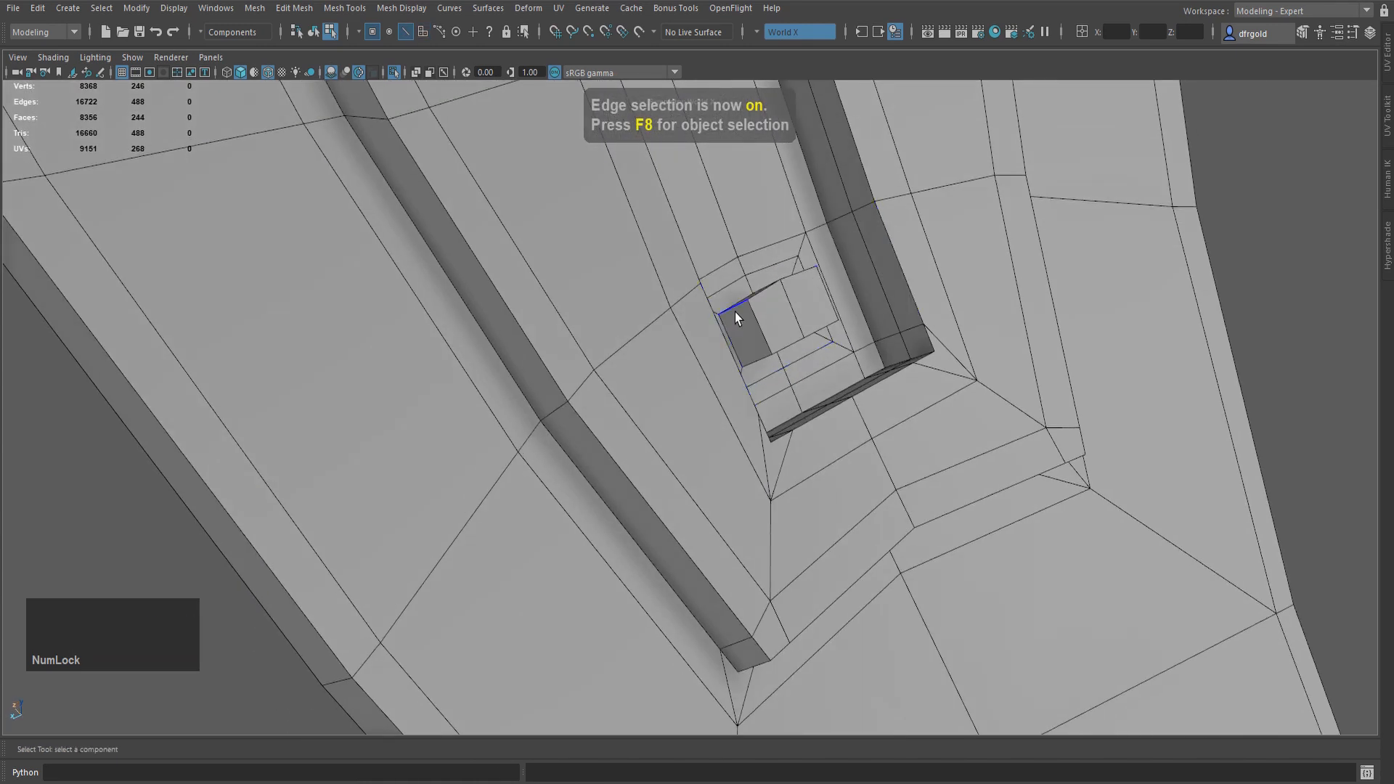
left_click(735, 310)
left_click(755, 359, "shift")
mouse_move(774, 412)
left_mouse_down("alt")
mouse_move(687, 404)
mouse_move(763, 430)
left_mouse_up("alt")
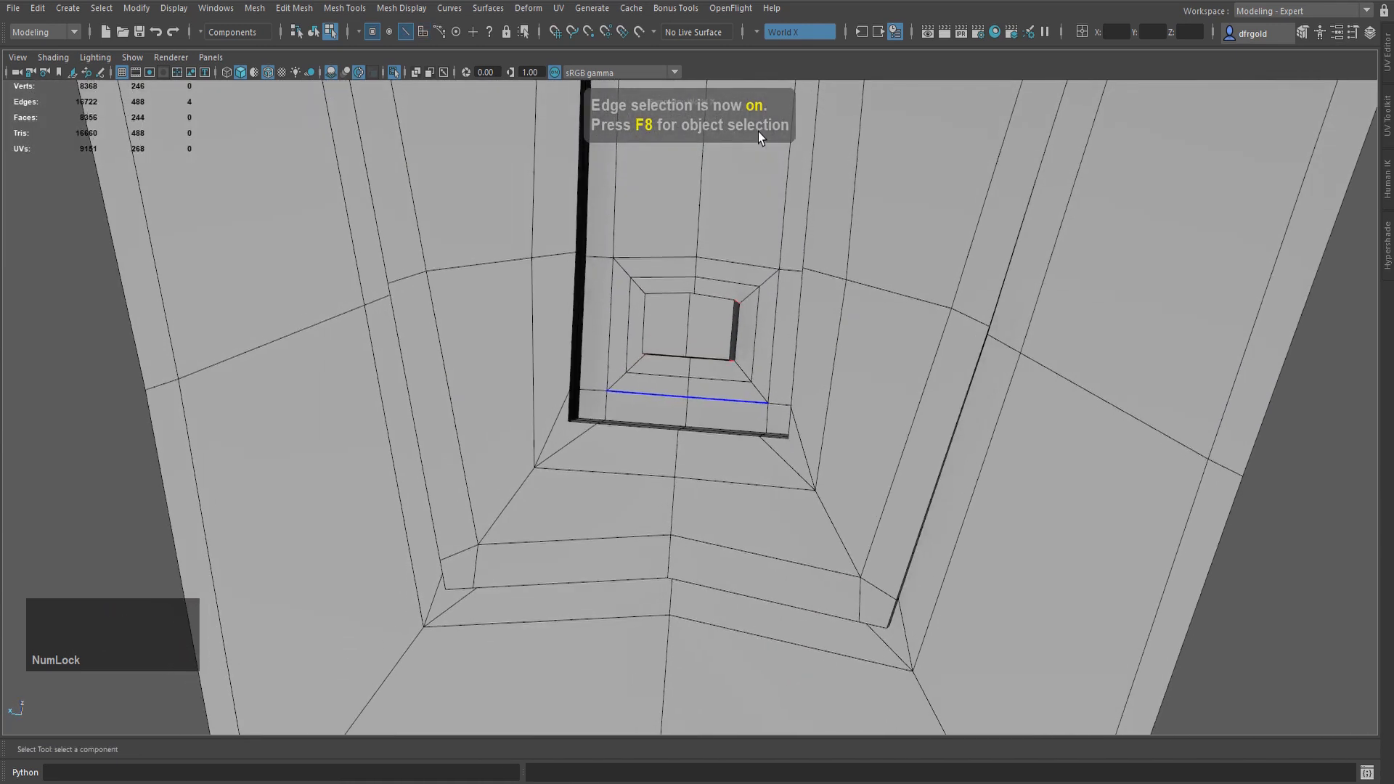
left_click_drag(725, 236, 657, 266, "alt")
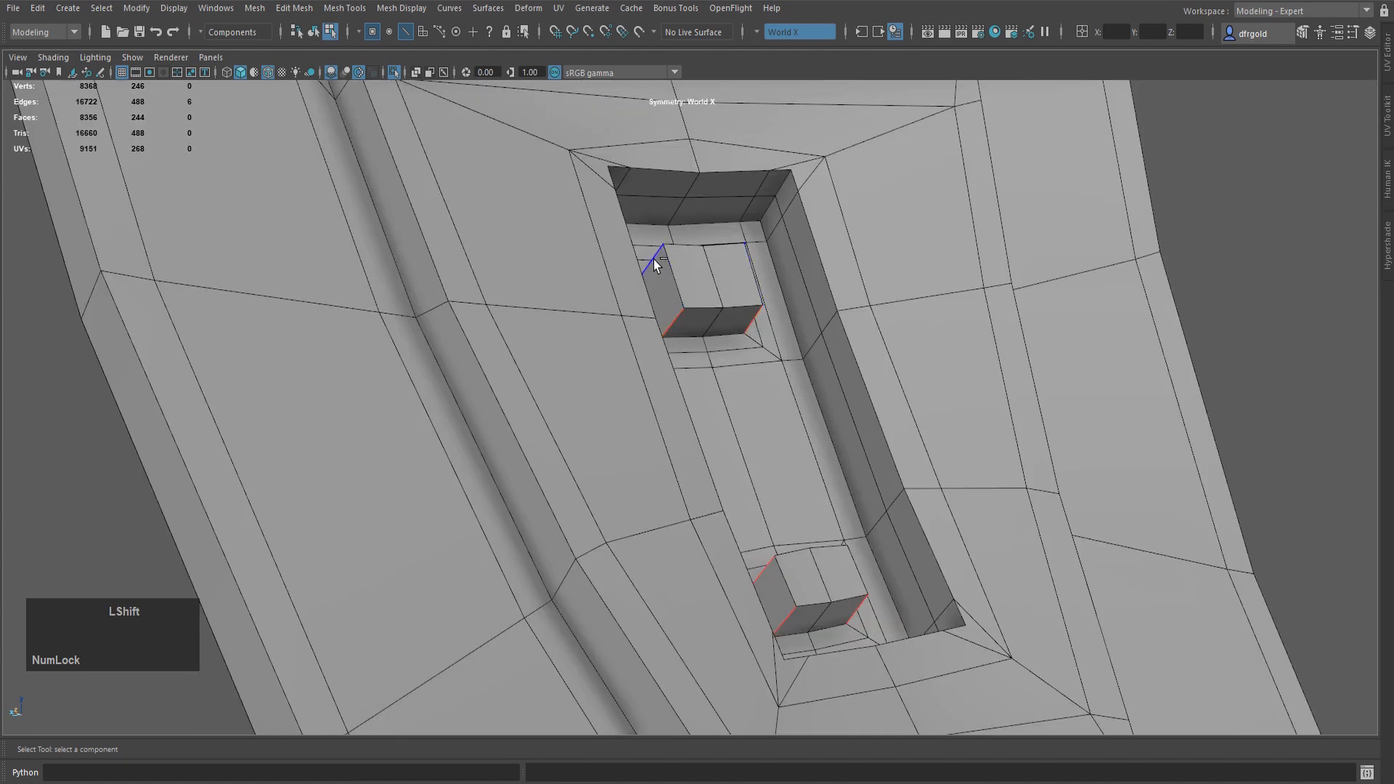
left_click(653, 259, "shift")
key("ctrl+b")
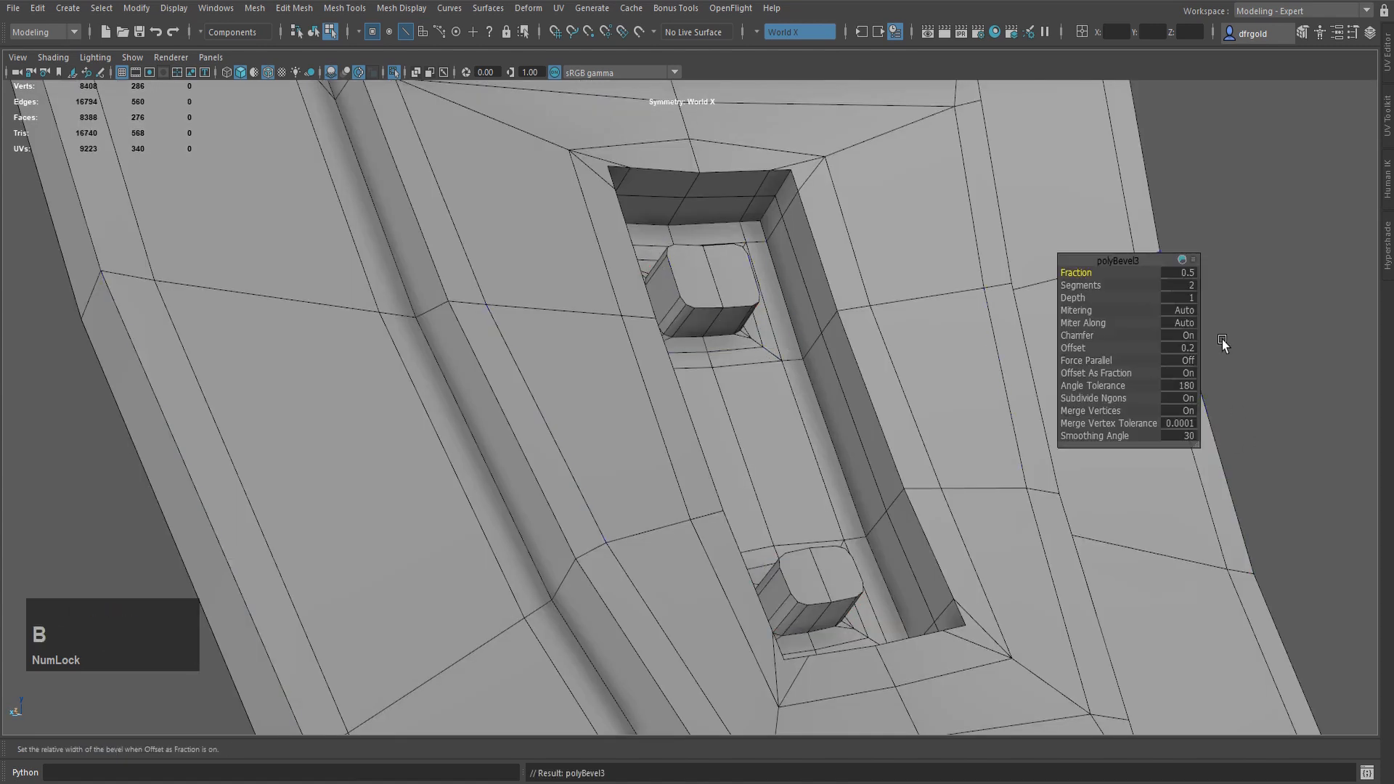
left_click(1192, 335)
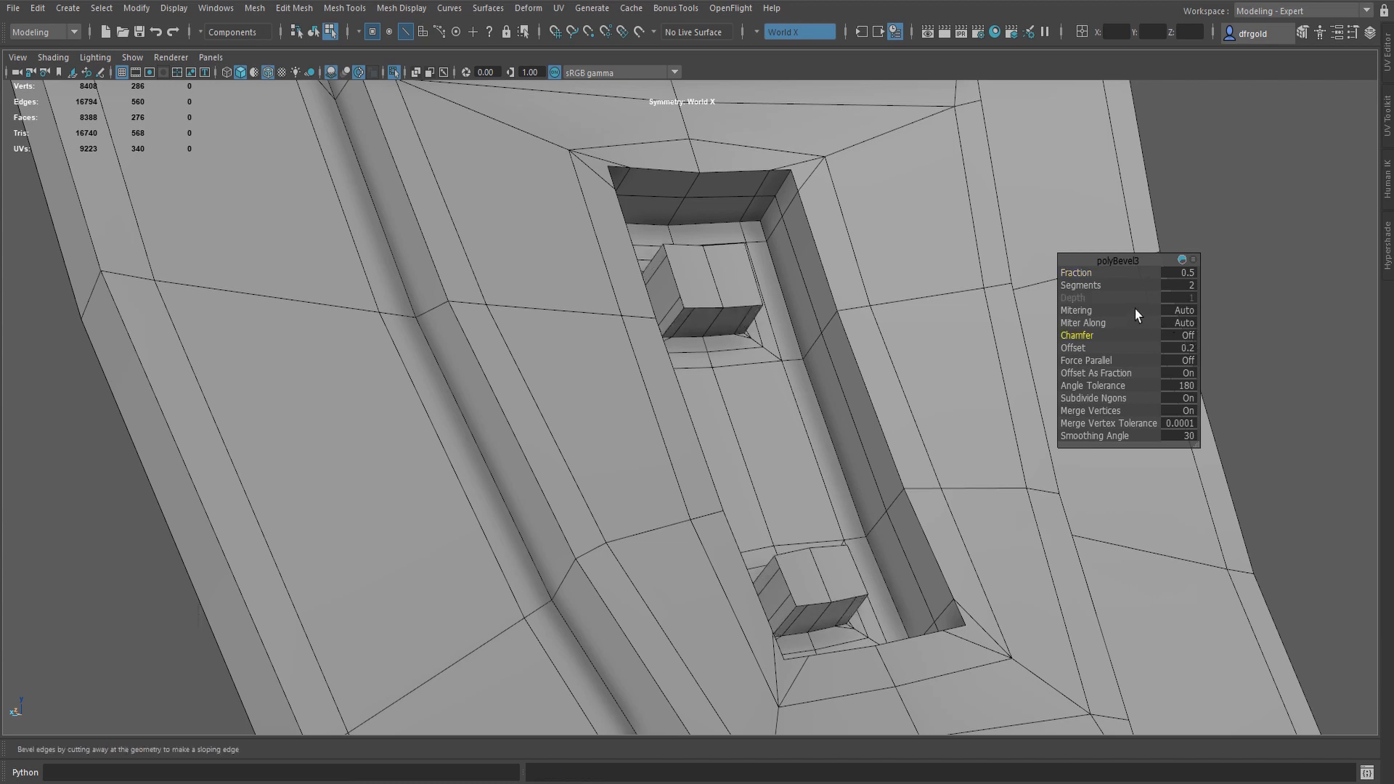
key("q")
- Multi-Cut edges connecting the lower beveled base corners of both blocks to the corners of their surrounding inset loops
left_click_drag(1030, 329, 806, 428, "alt")
left_click(782, 420)
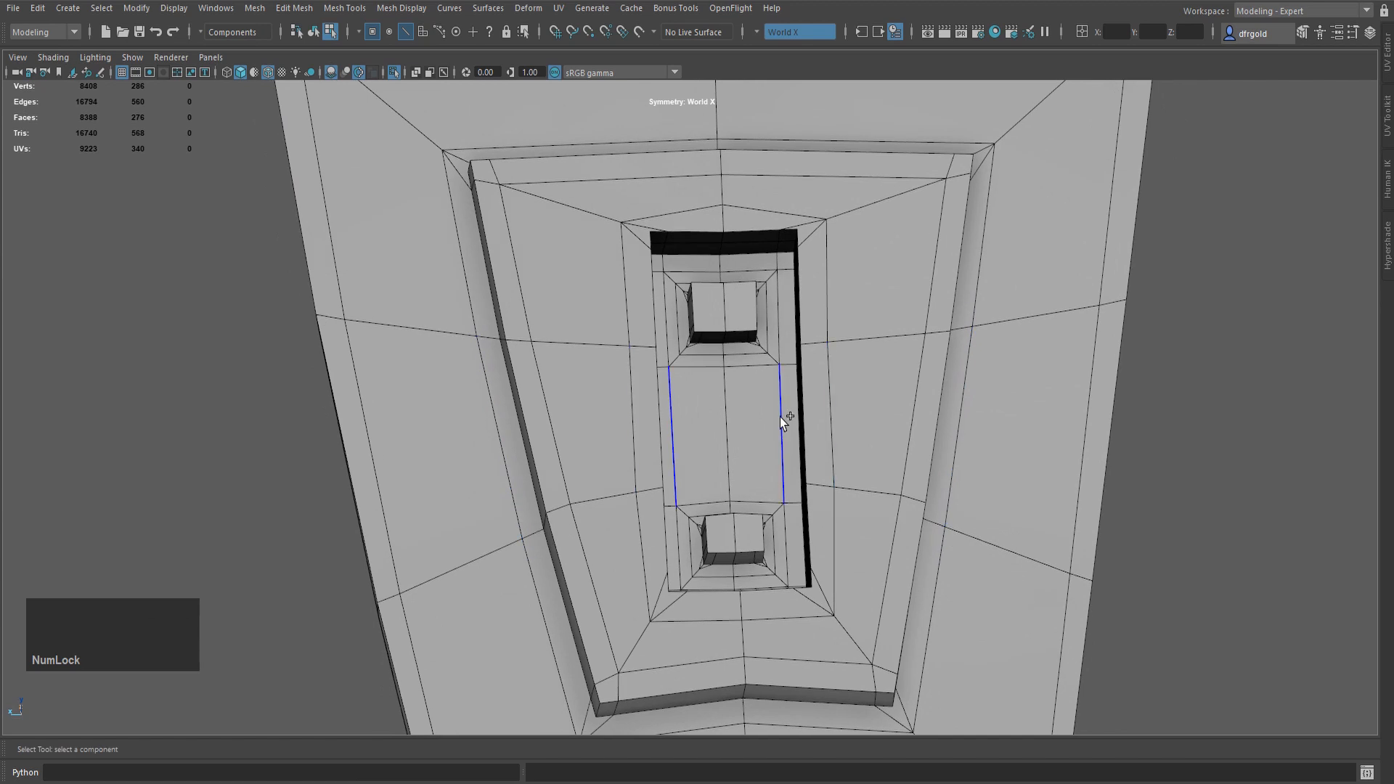
key("x")
scroll(721, 591, "up", 1)
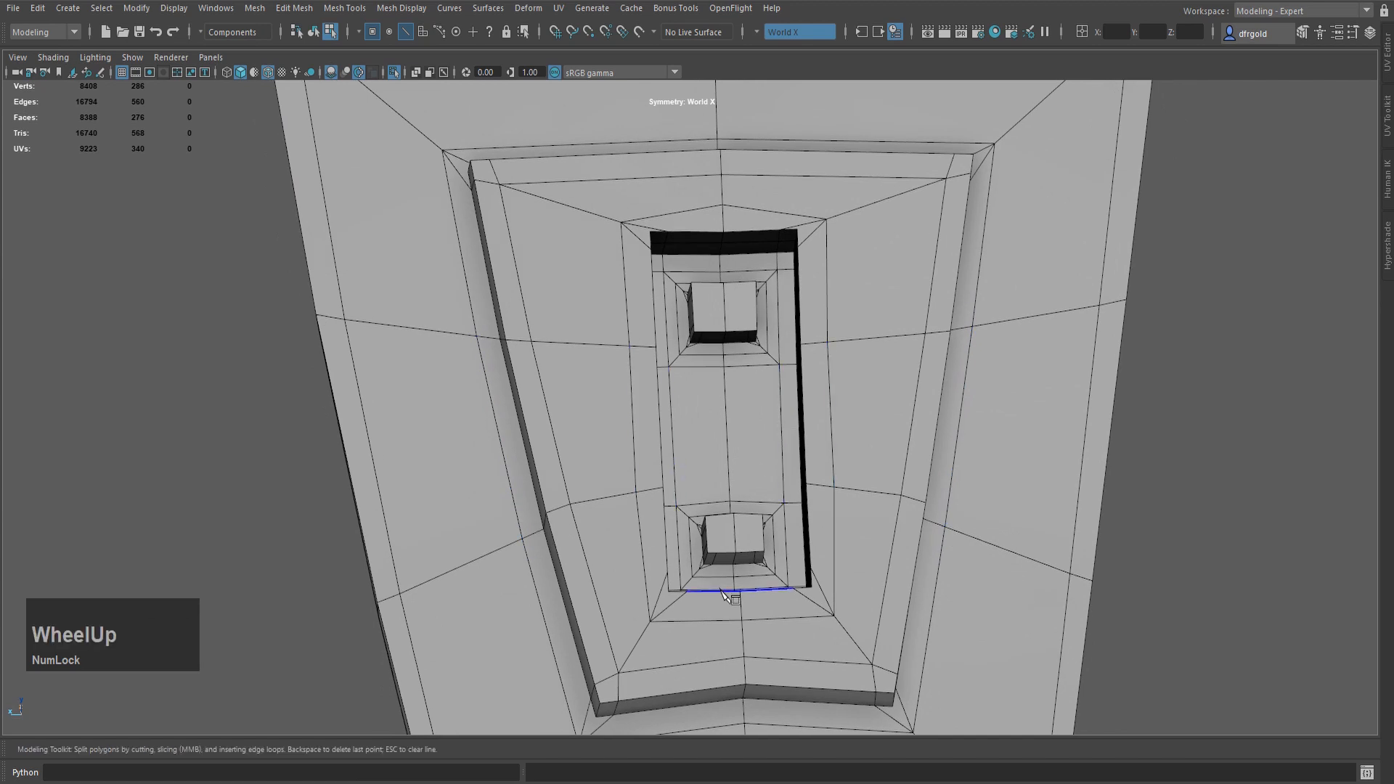
left_click(710, 591)
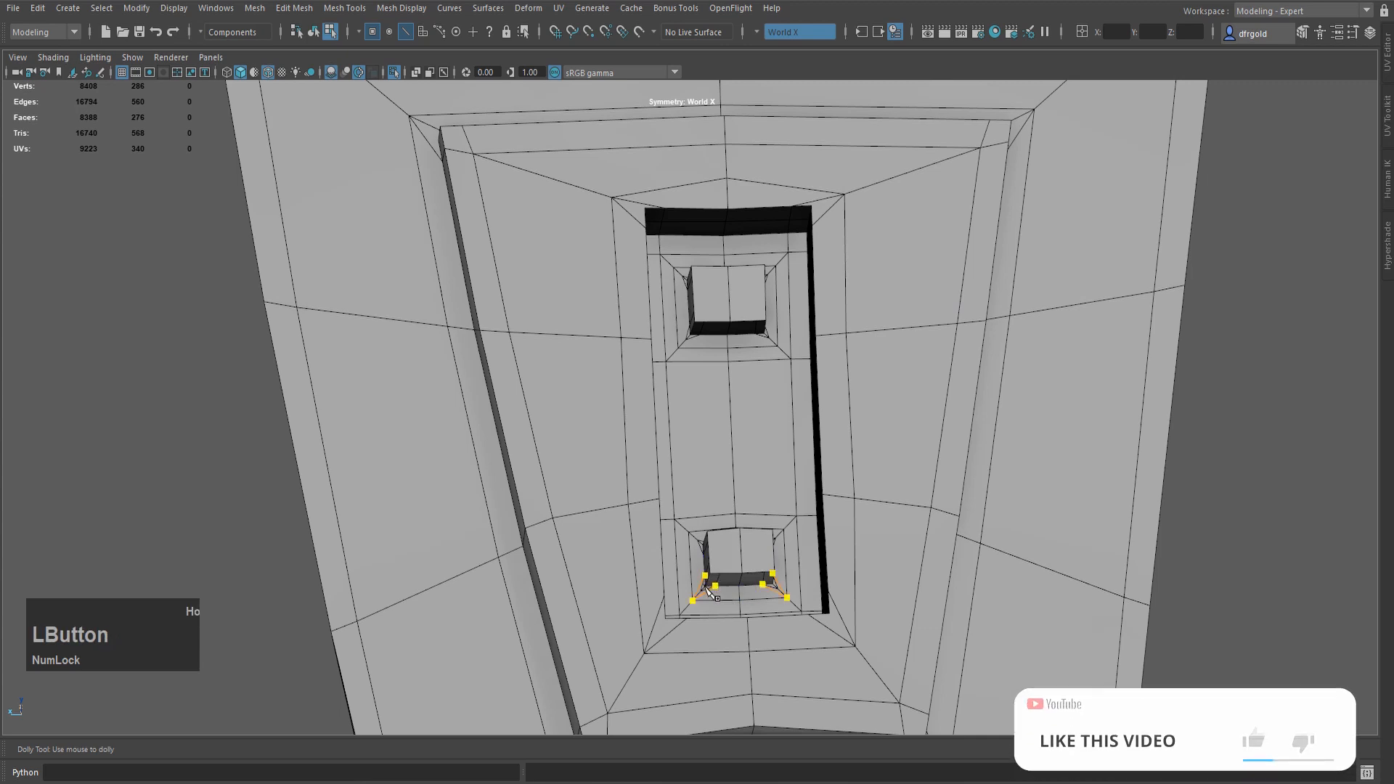
right_click(725, 606)
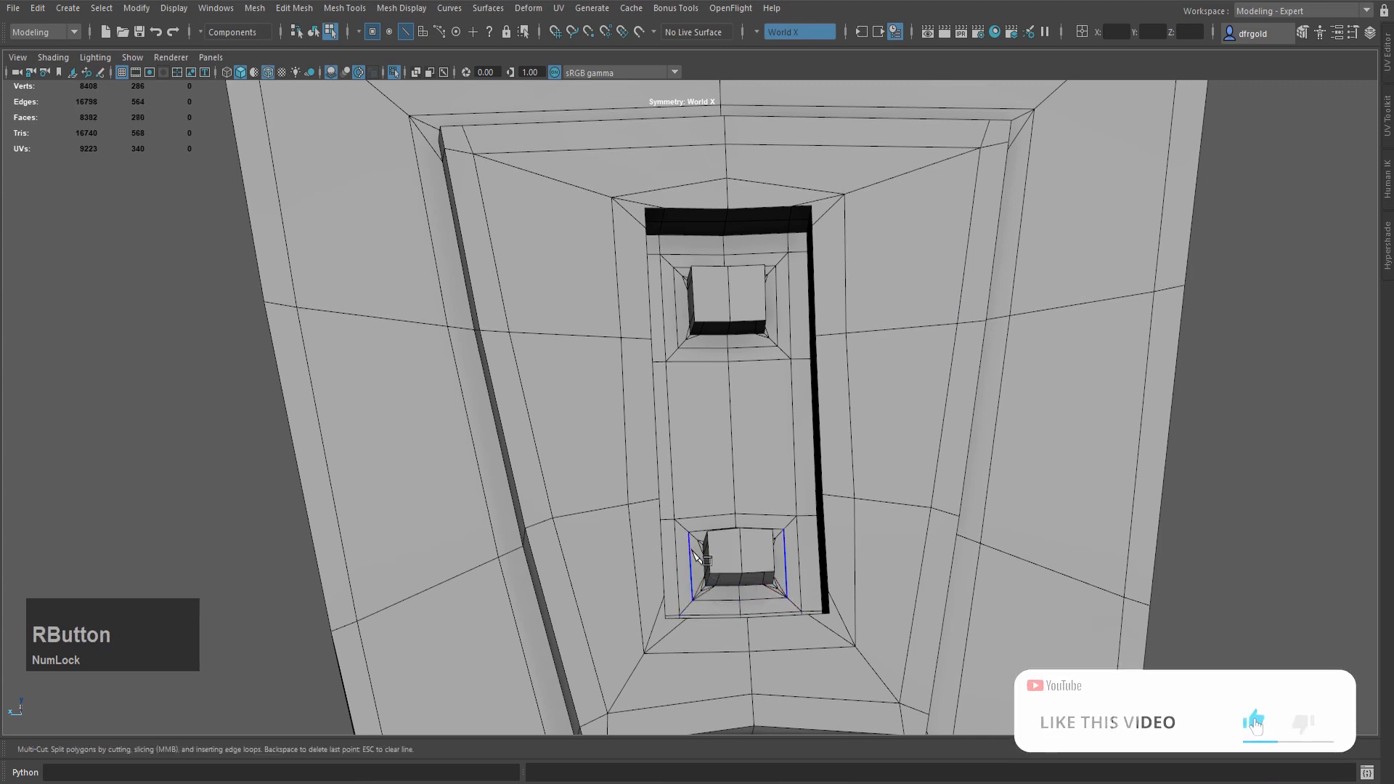
left_click(722, 336)
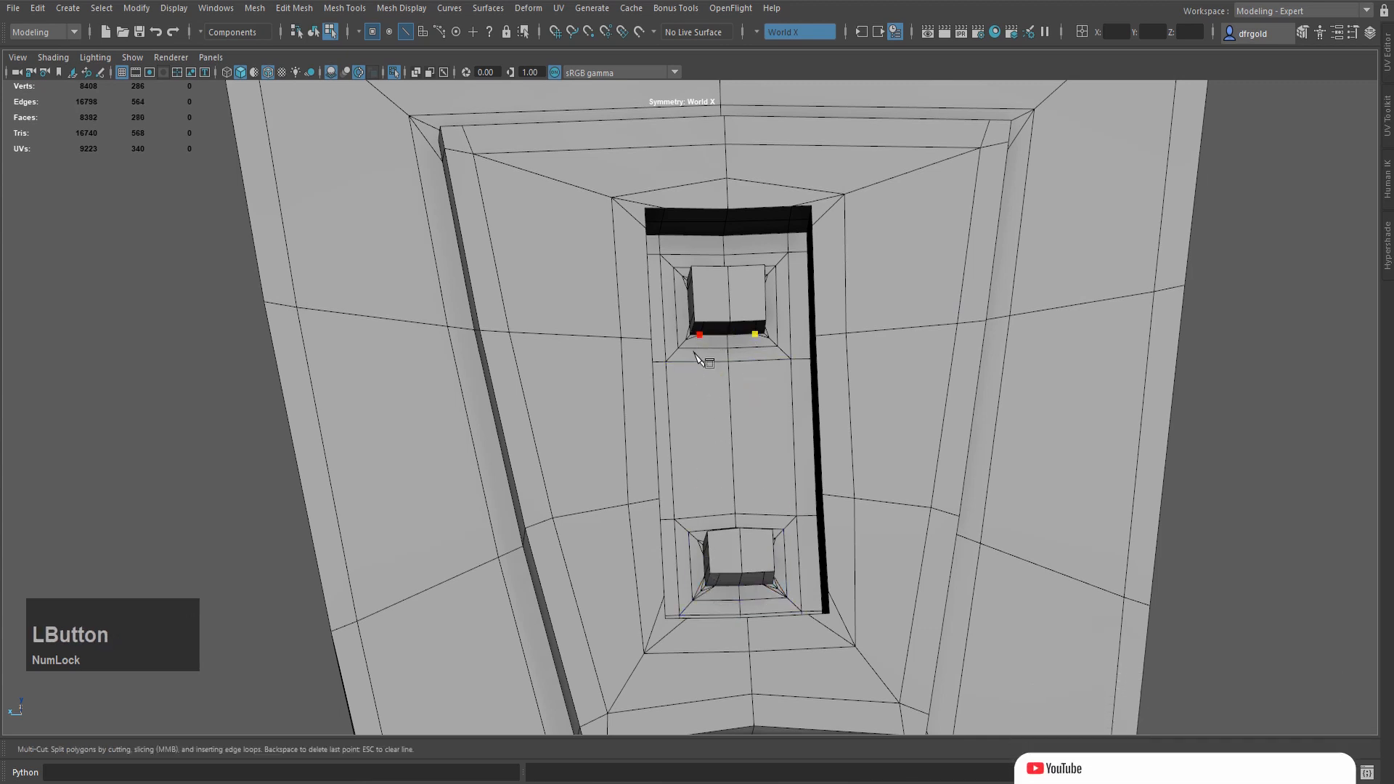
left_click(678, 349)
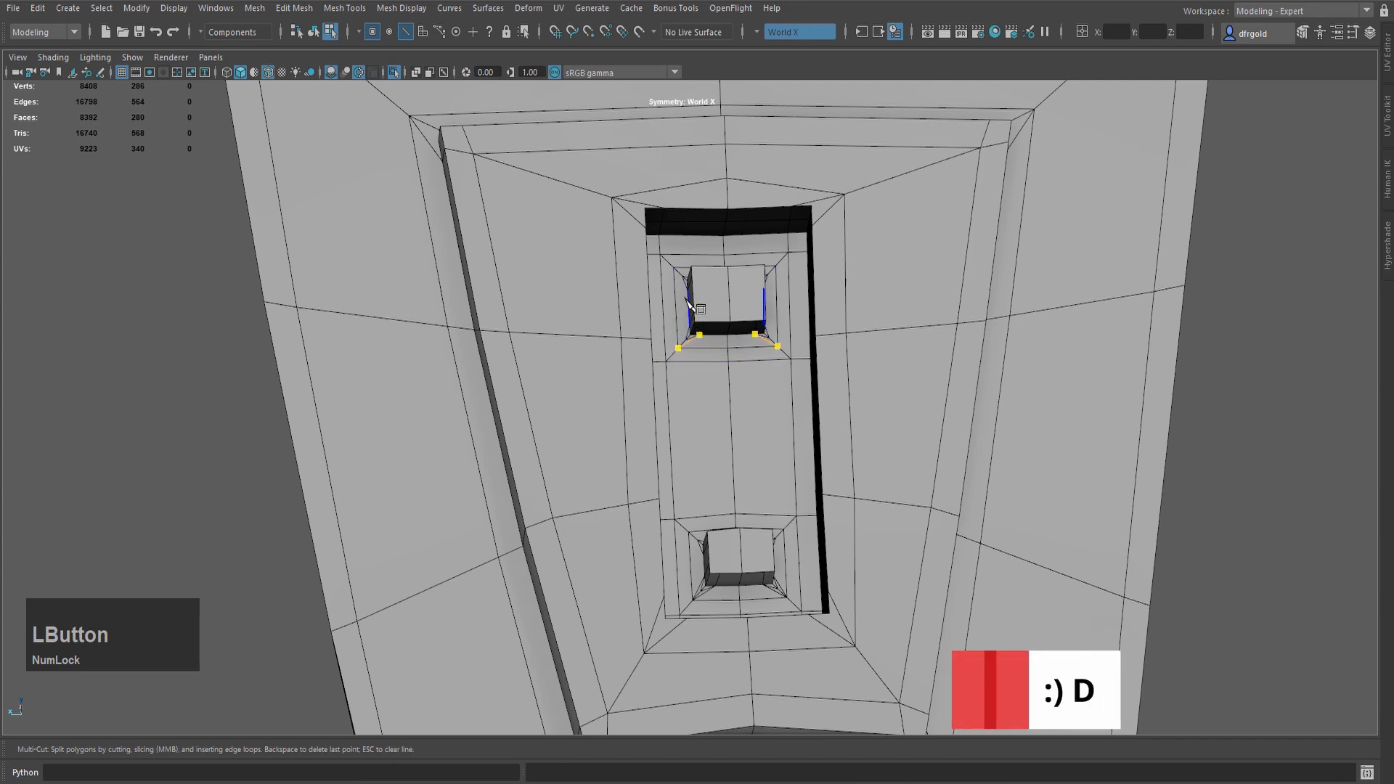
right_click(706, 339)
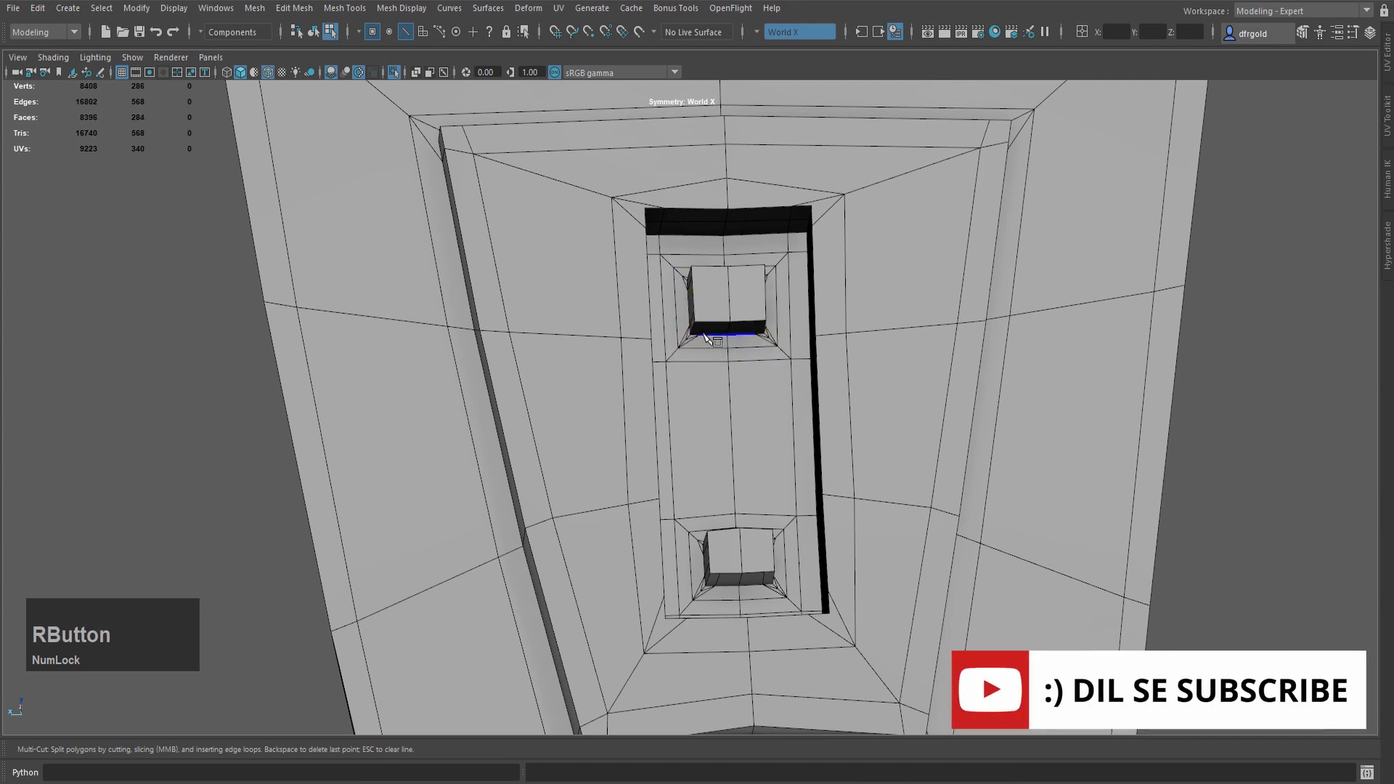
- Multi-Cut edges from the upper beveled base corners of both blocks to their surrounding inset-loop corners
left_click_drag(703, 338, 759, 450, "alt")
left_click(734, 504)
left_click(711, 502)
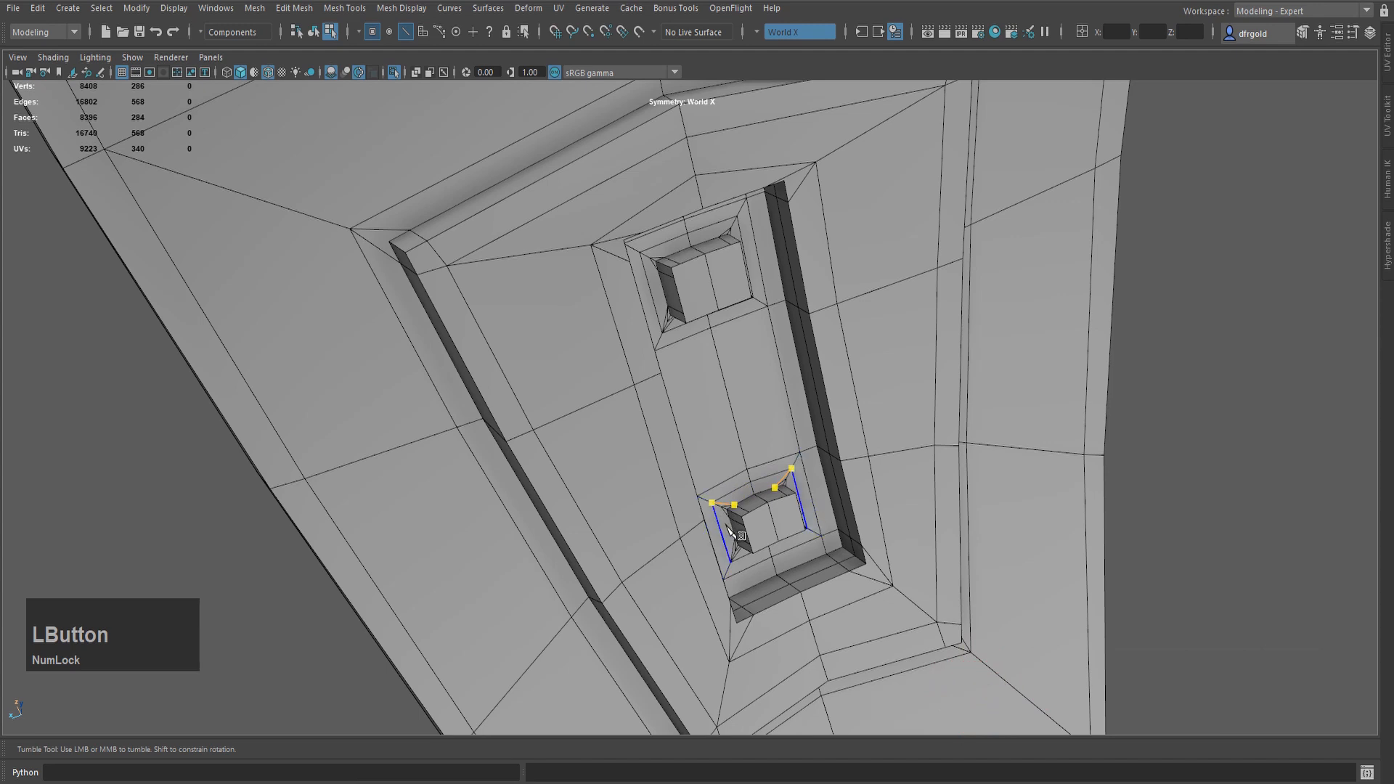
right_click(726, 528)
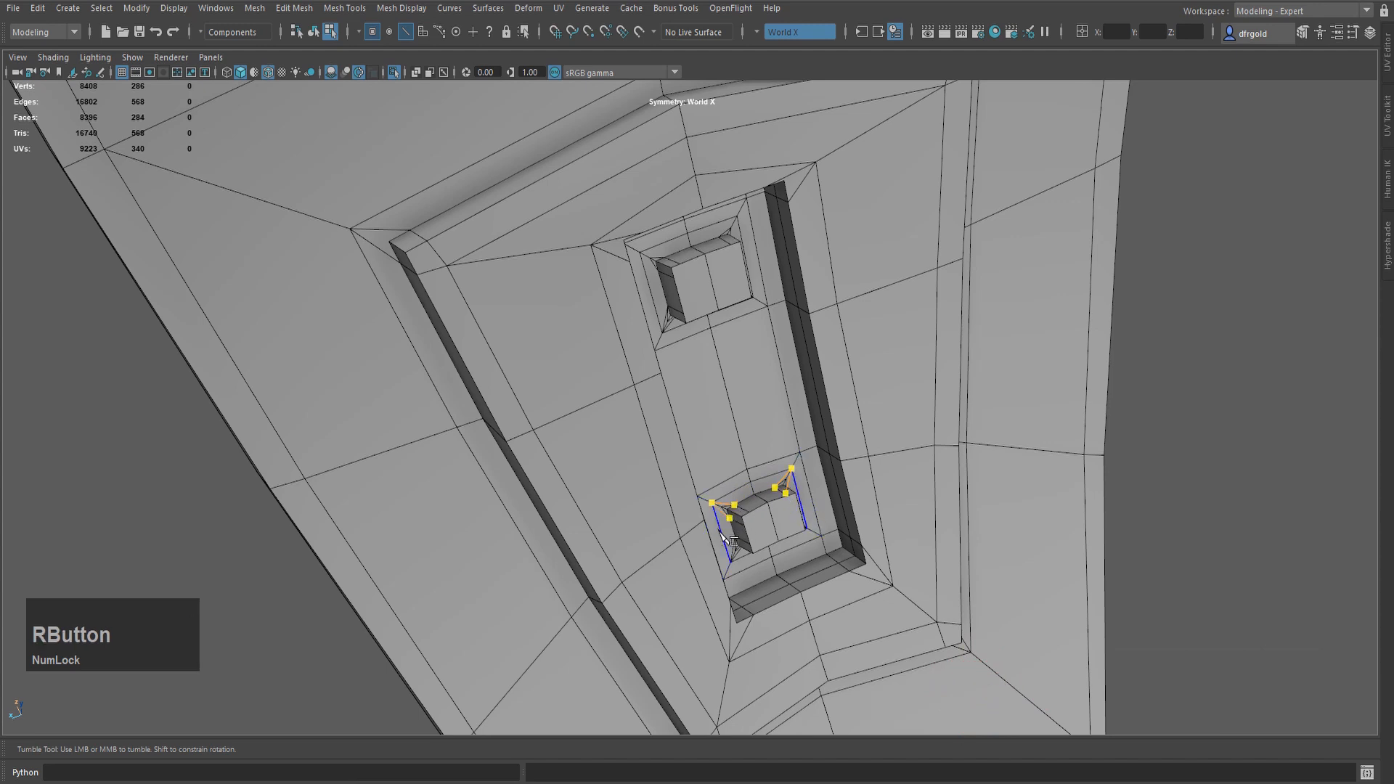
left_click(664, 257)
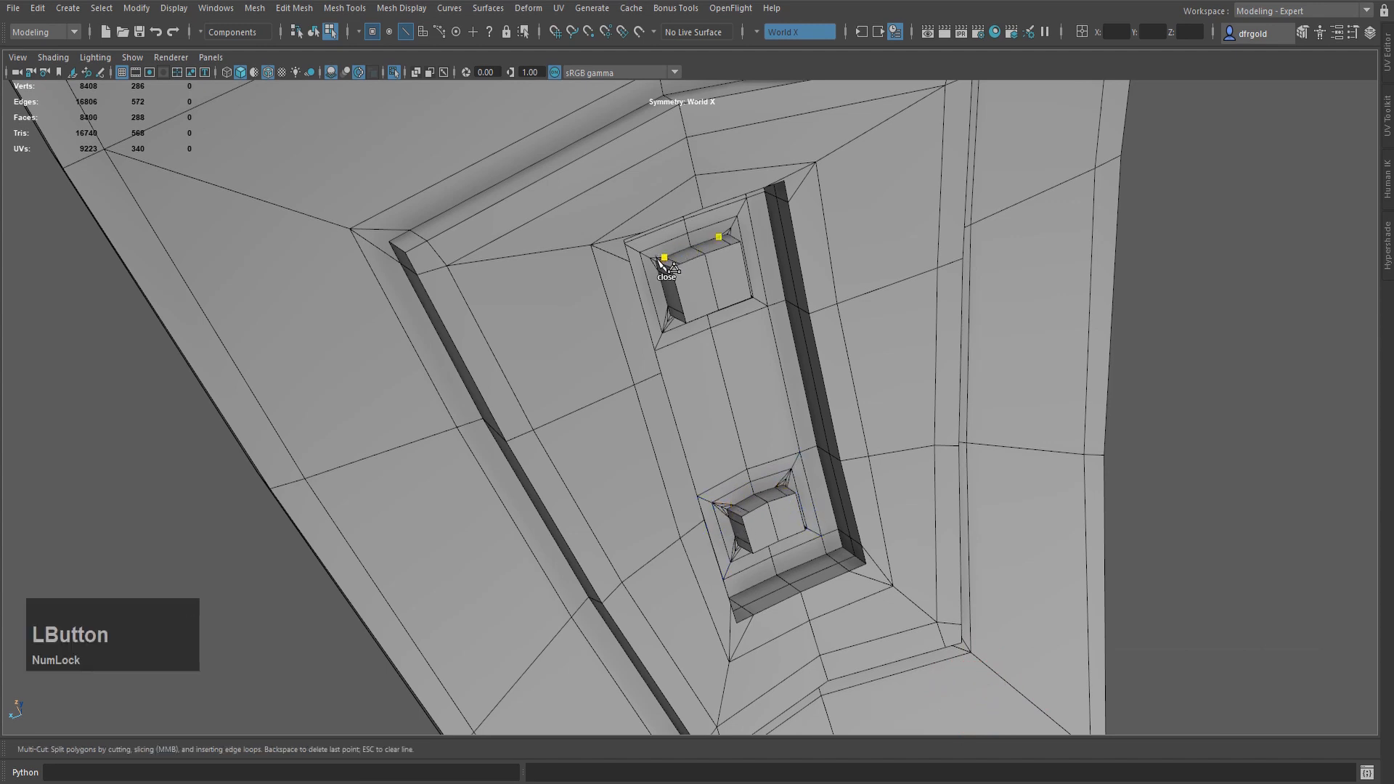
left_click(640, 252)
left_click(657, 271)
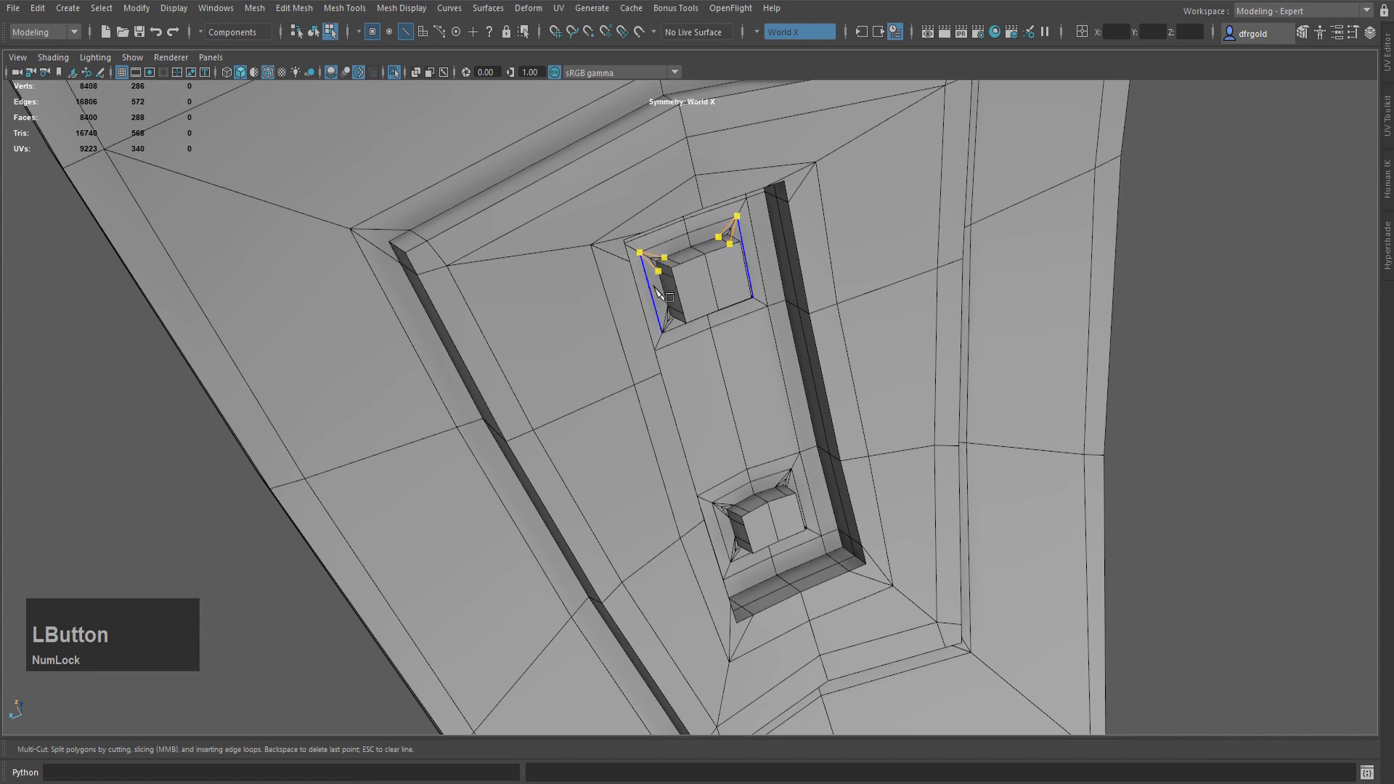
right_click(654, 287)
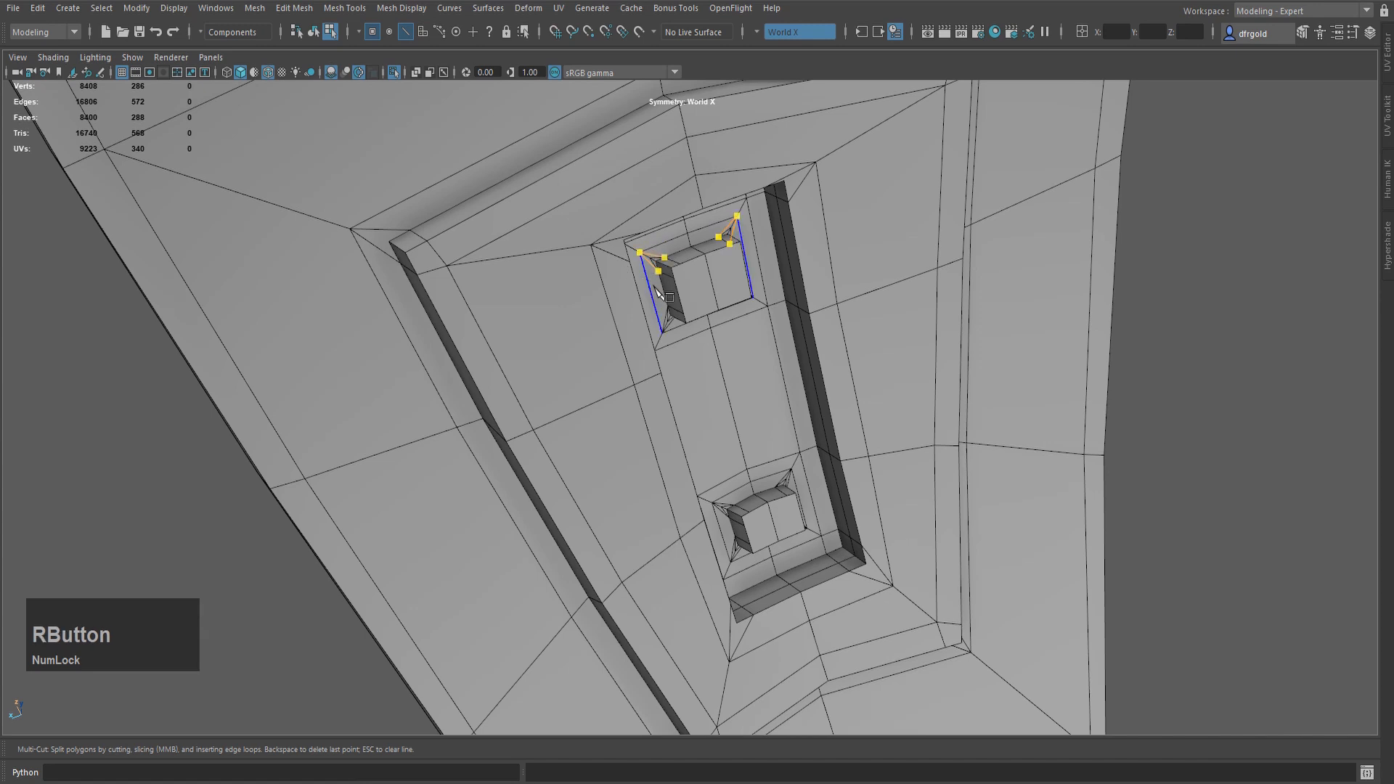
- Cut lengthwise and crosswise edges over the upper block's top face, connecting the opposite bevel vertices
left_click(696, 263)
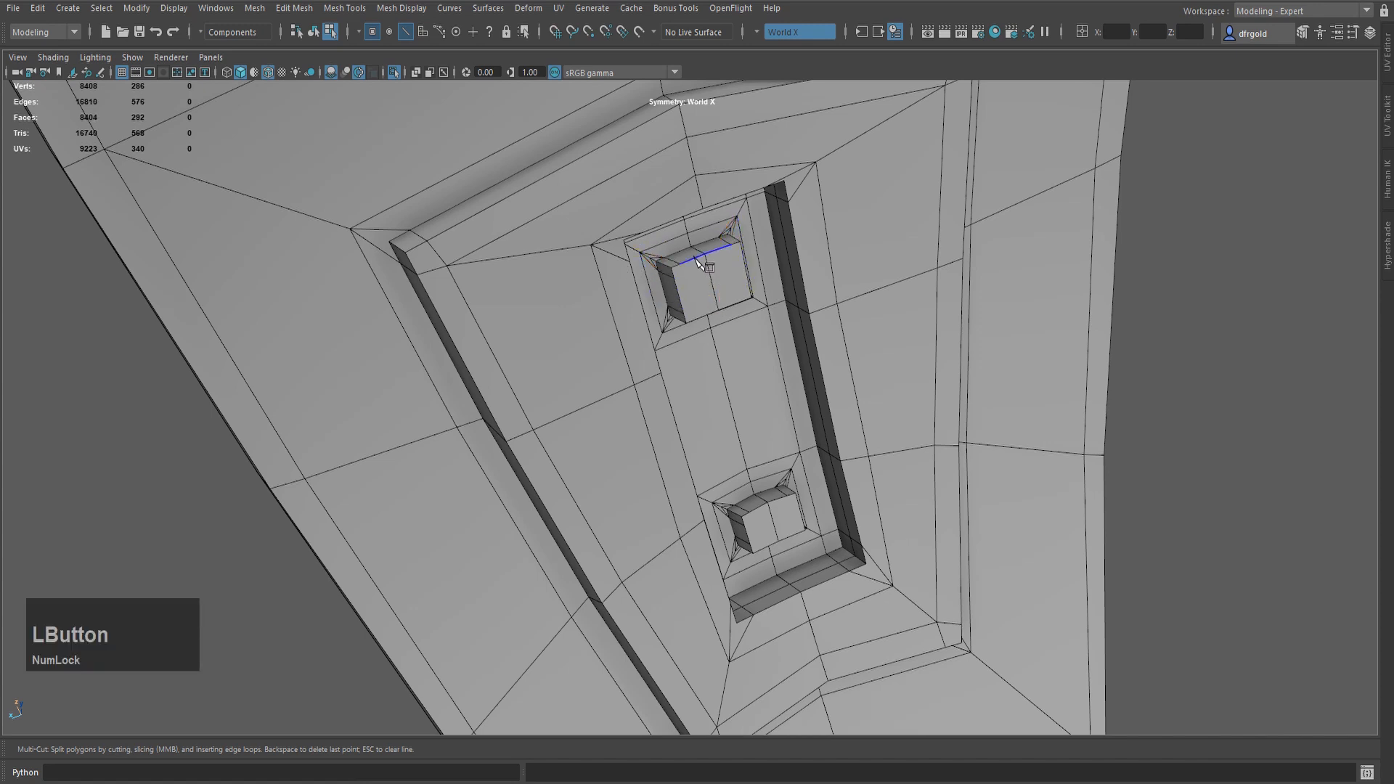
left_click(706, 318)
left_click_drag(706, 319, 695, 336, "alt")
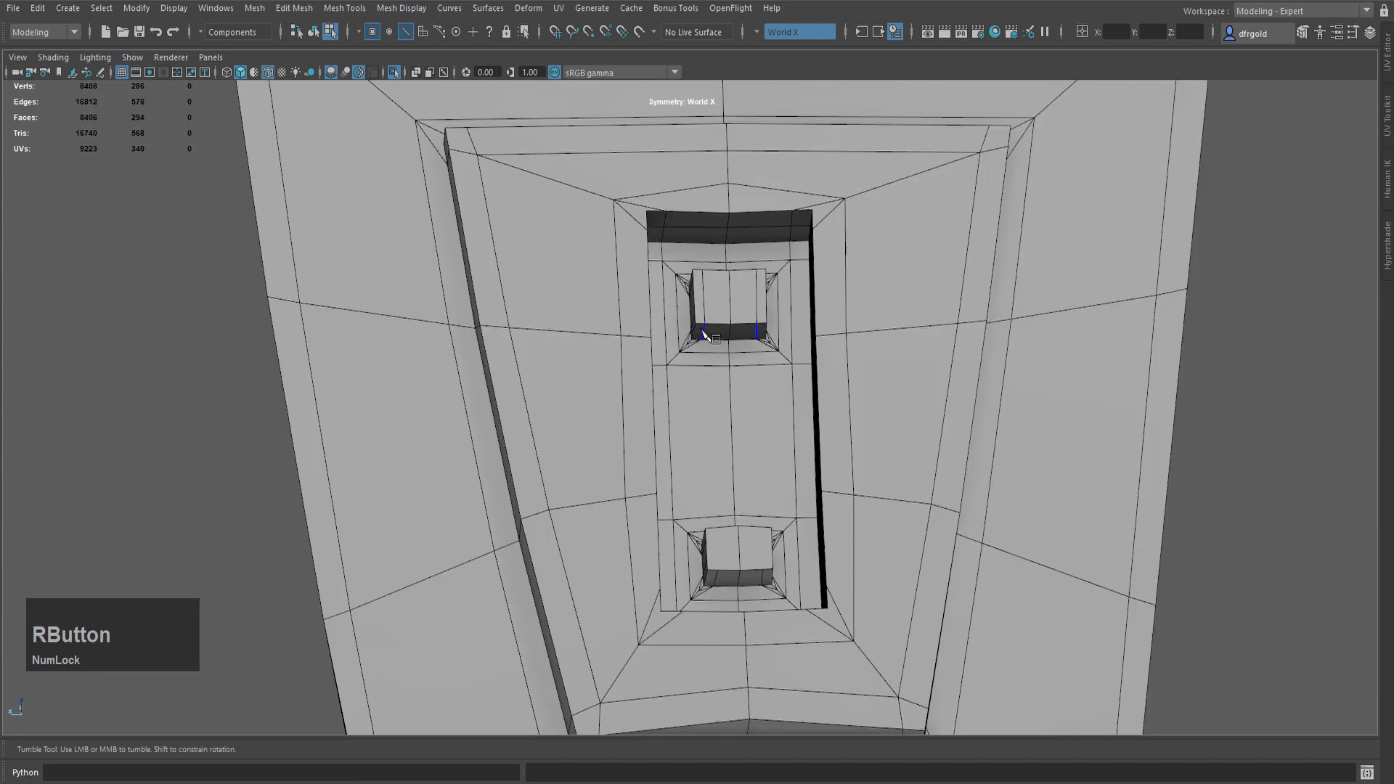
left_click(695, 304)
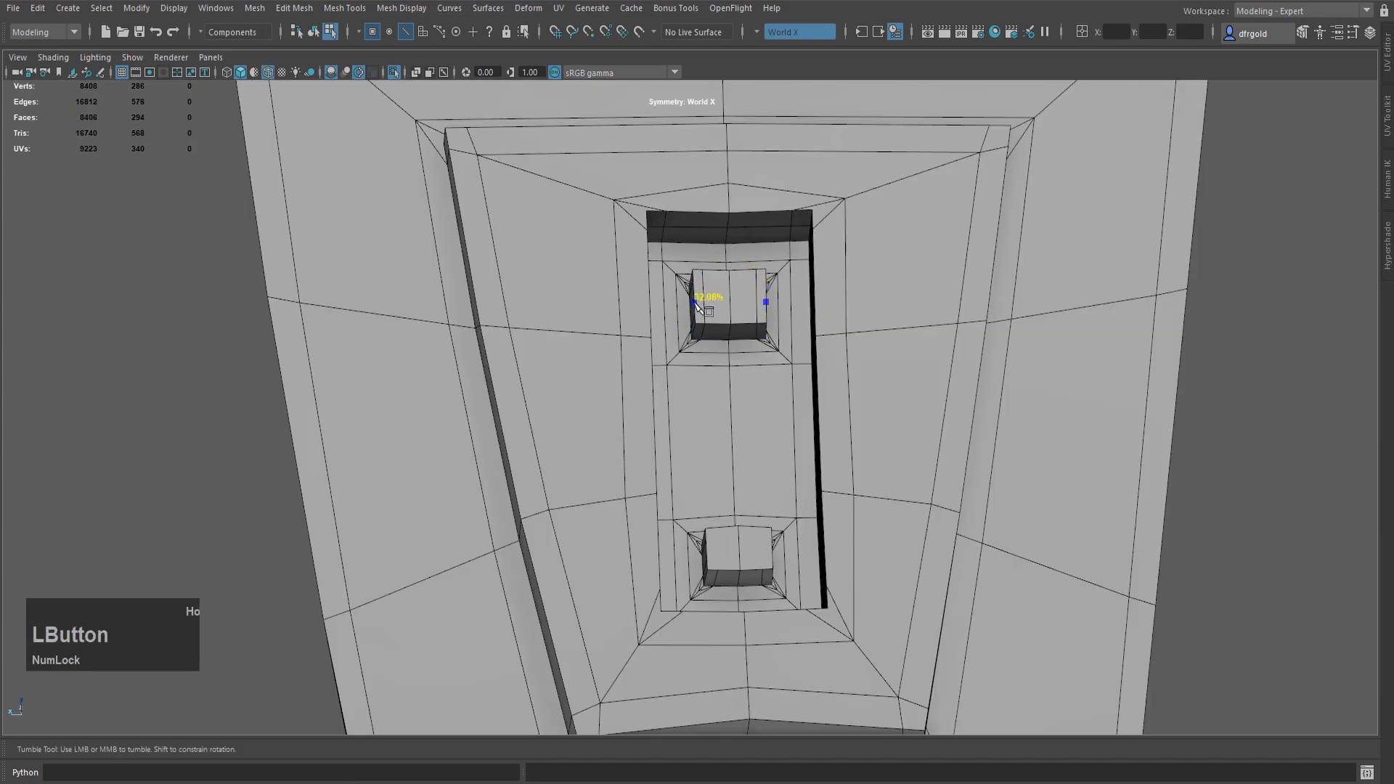
left_click(694, 279)
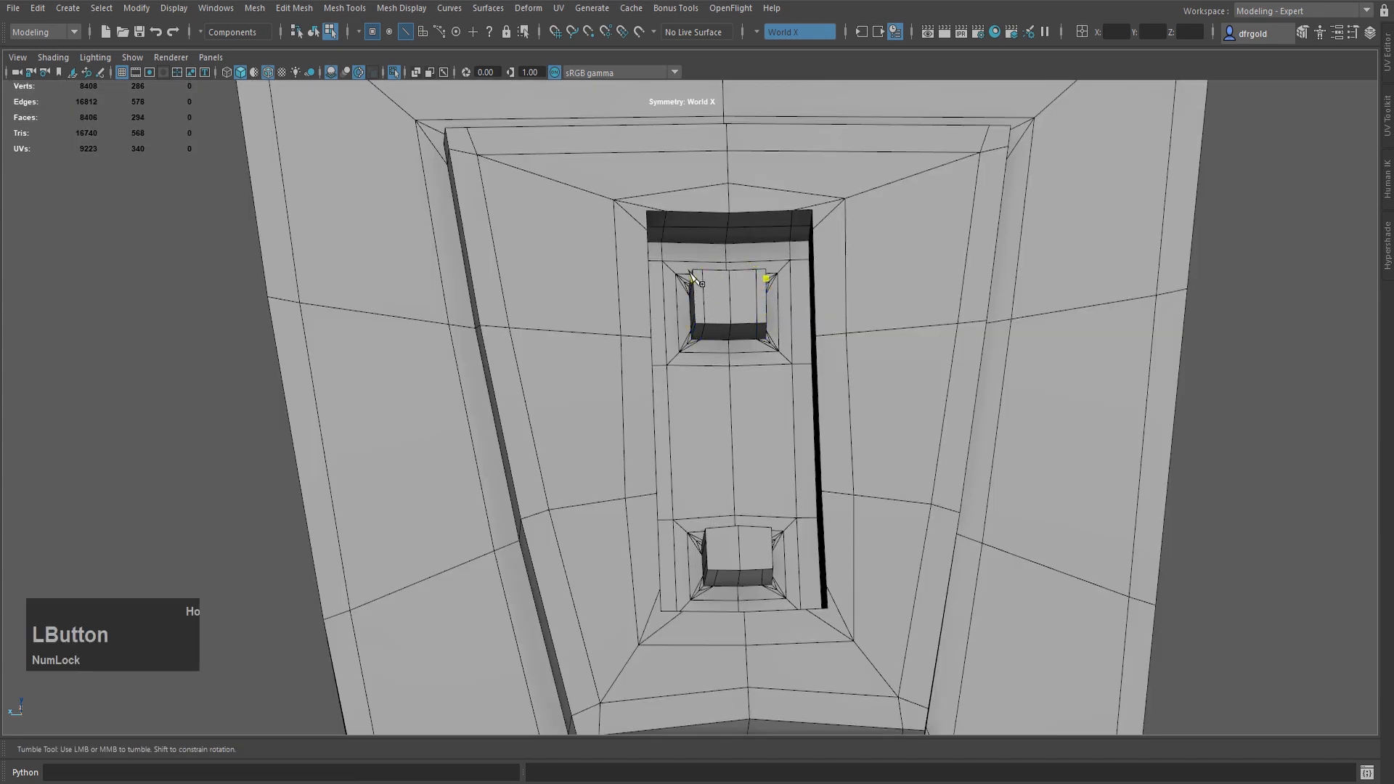
right_click(731, 298)
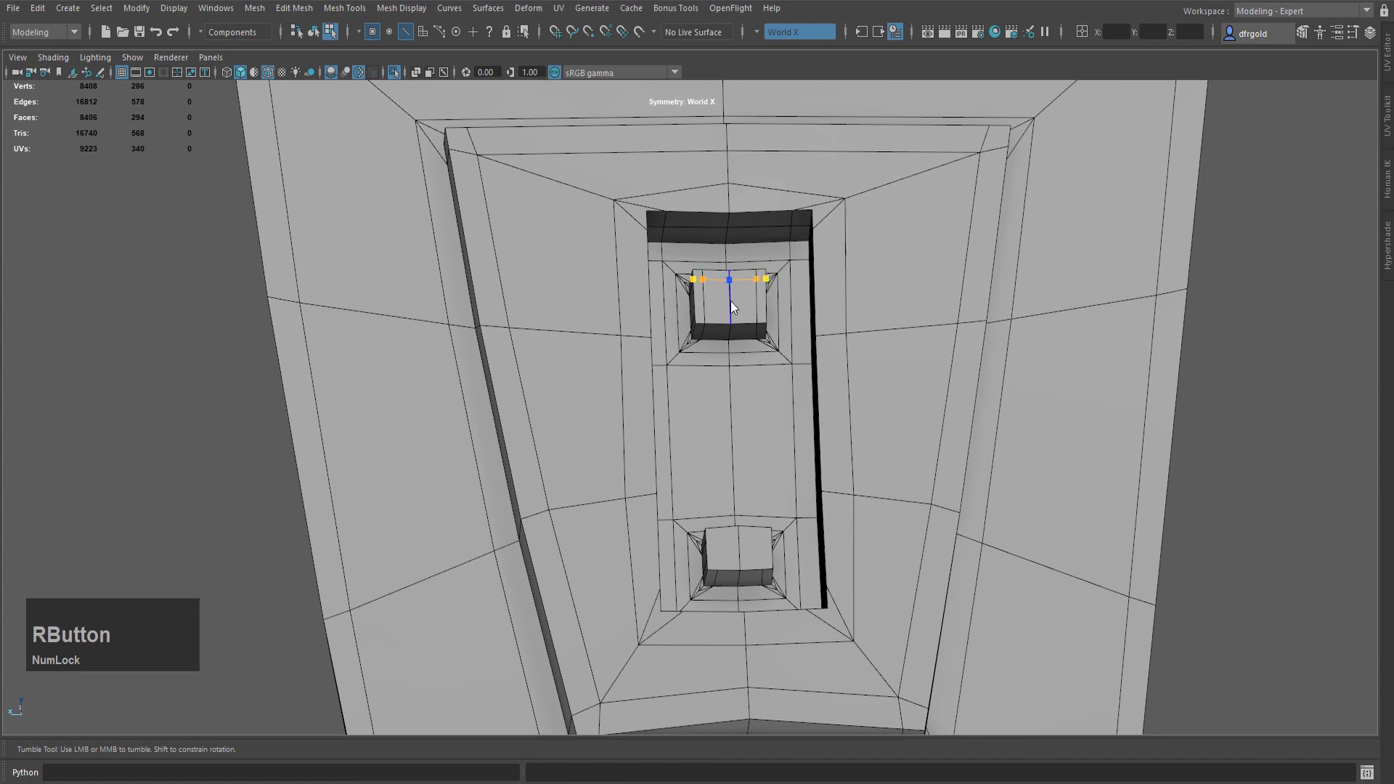
- Cut lengthwise and crosswise edges over the lower block's top face between its bevel vertices and save the scene
left_click(725, 530)
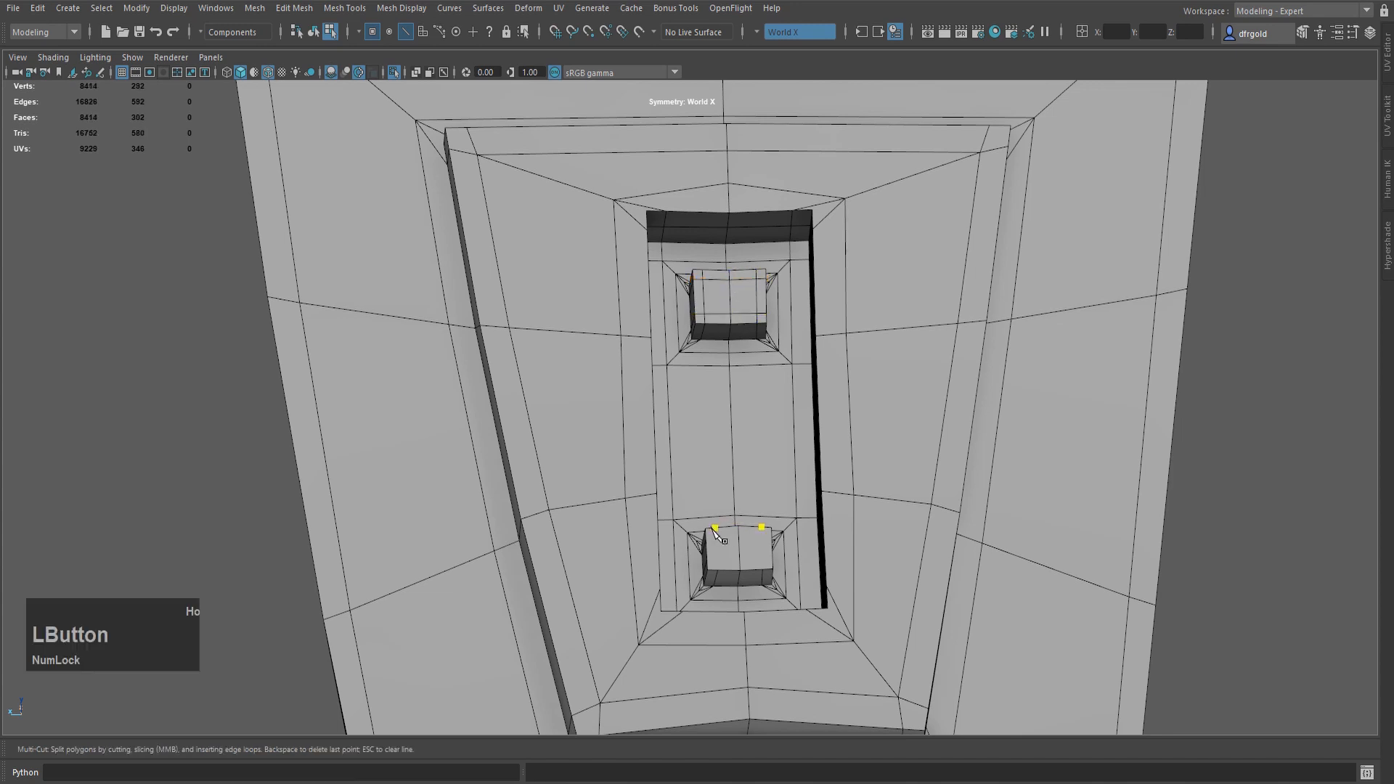
left_click(718, 570)
right_click(710, 562)
left_click(706, 539)
right_click(730, 552)
left_click(707, 558)
right_click(741, 563)
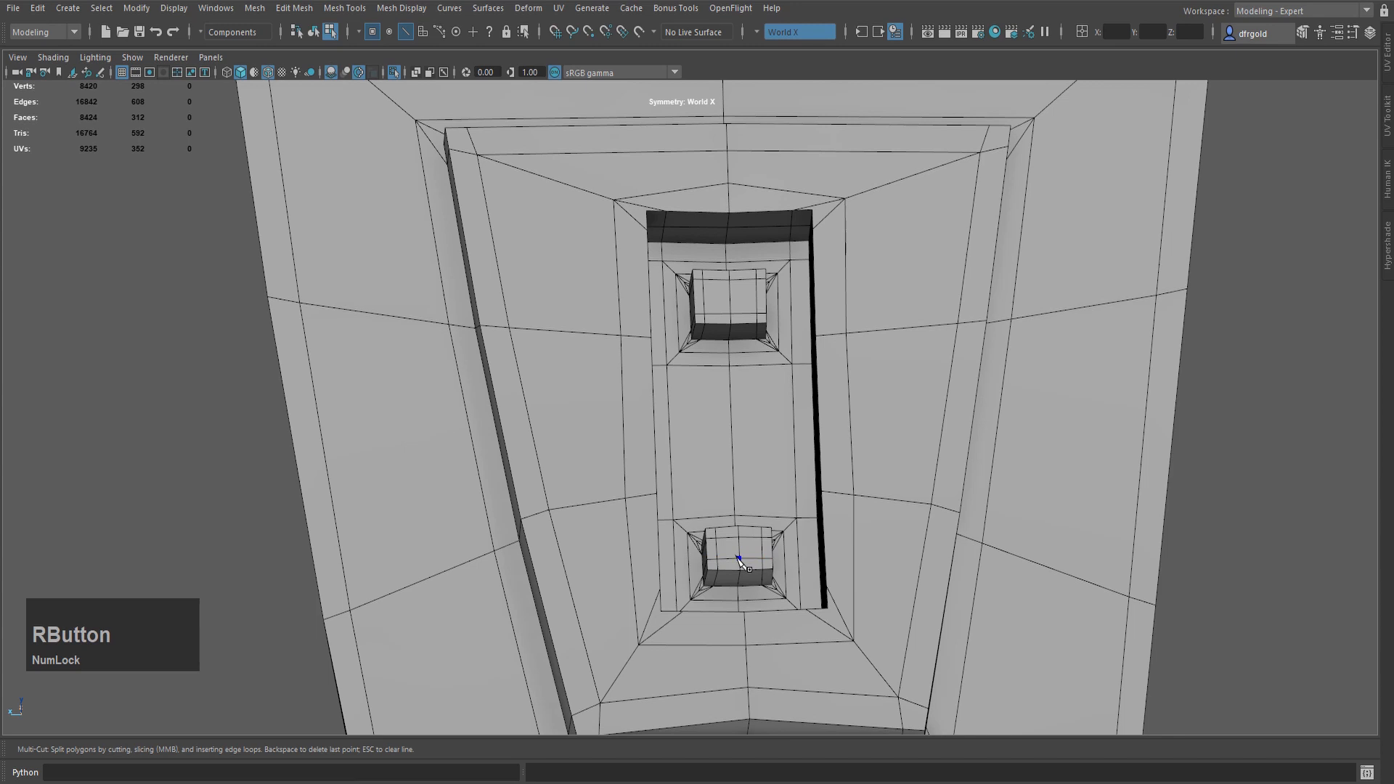
key("q")
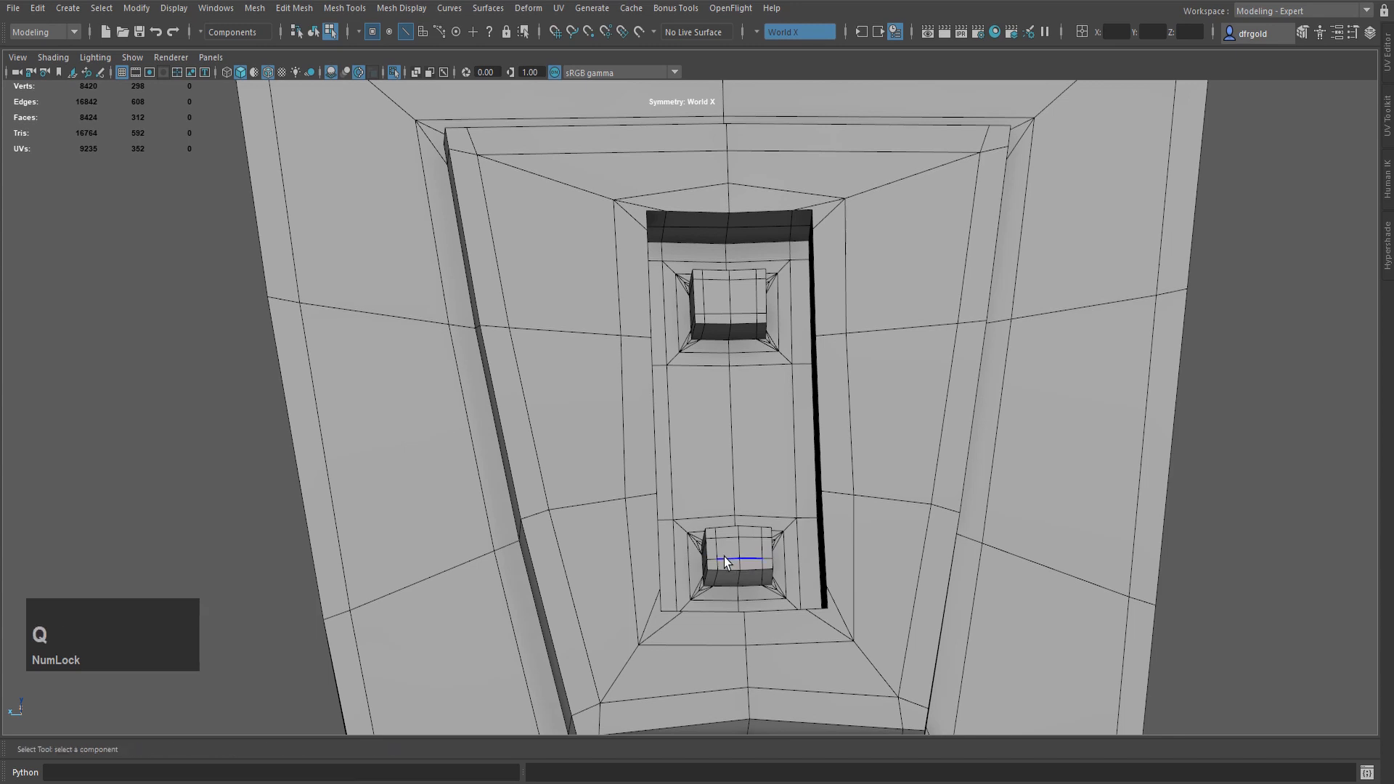
key("ctrl+s")
- Select the center bevel vertices at both blocks' base corners, convert them to edges, and delete those edges with their vertices
key("F9")
scroll(700, 383, "up", 5)
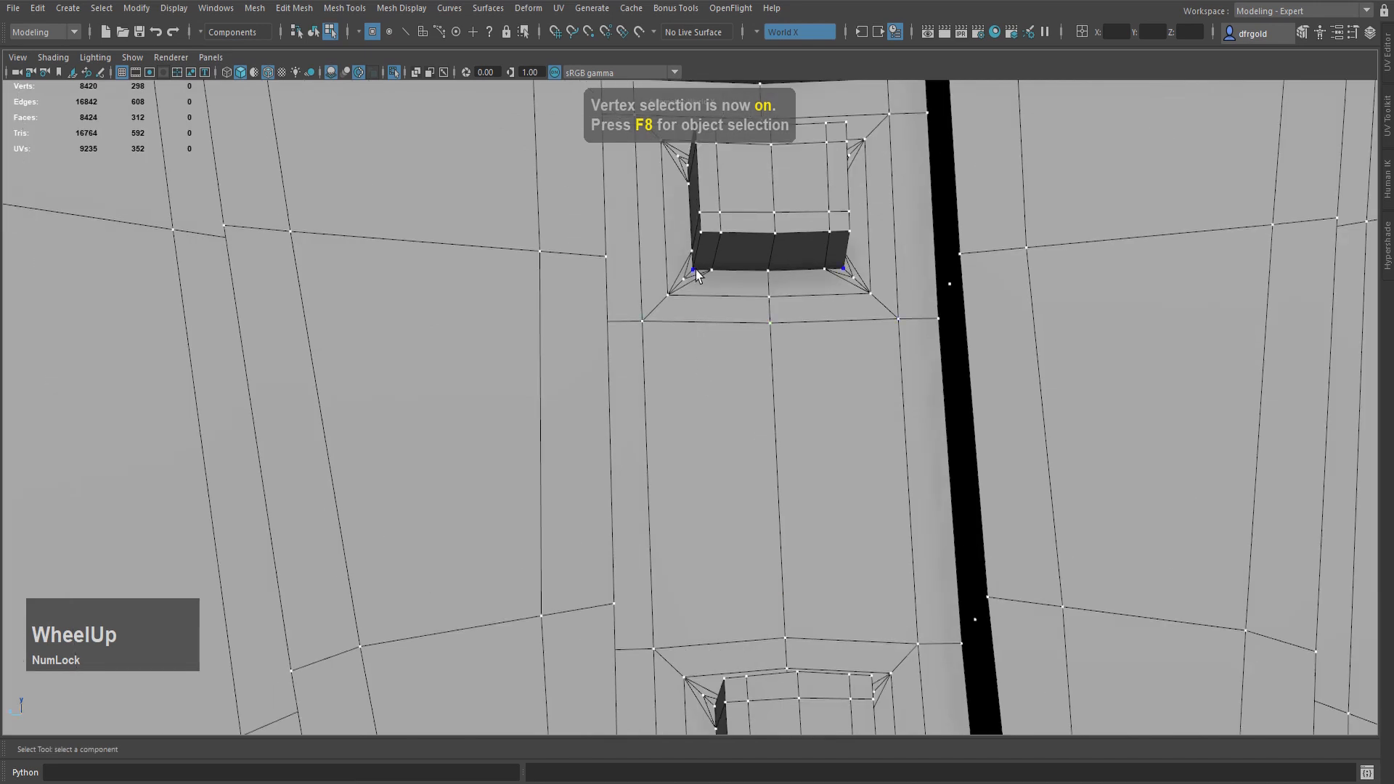
left_click(684, 280)
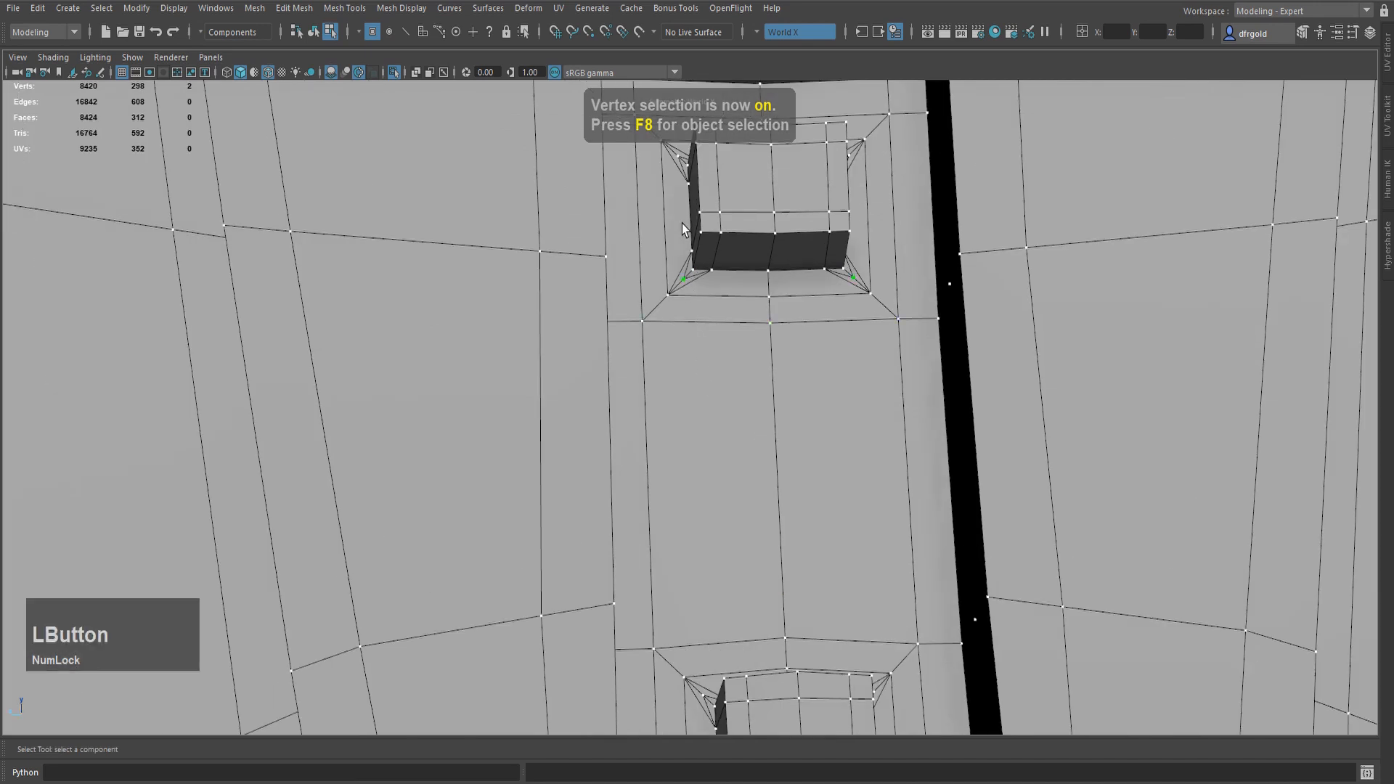
left_click(678, 155, "shift")
left_click(645, 462, "shift")
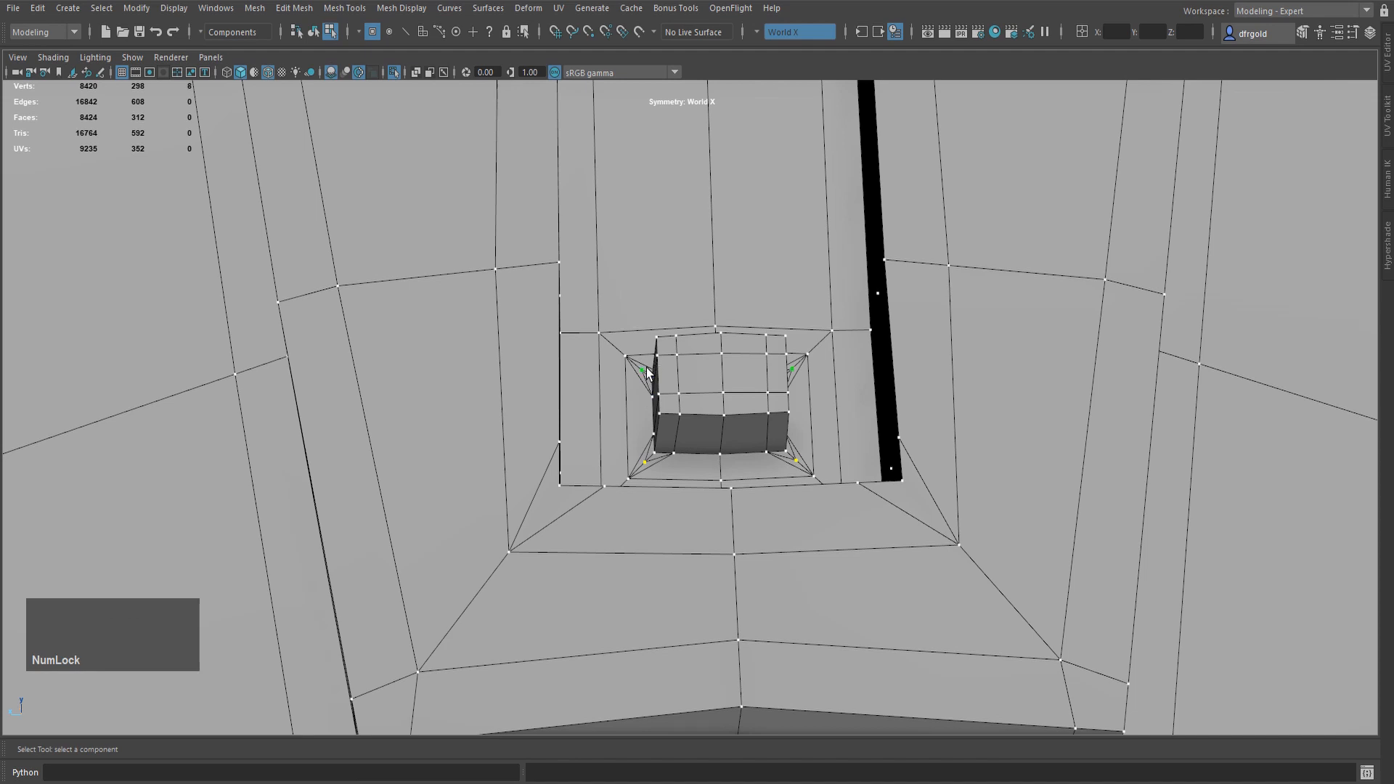
right_click_drag(648, 374, 636, 258, "ctrl")
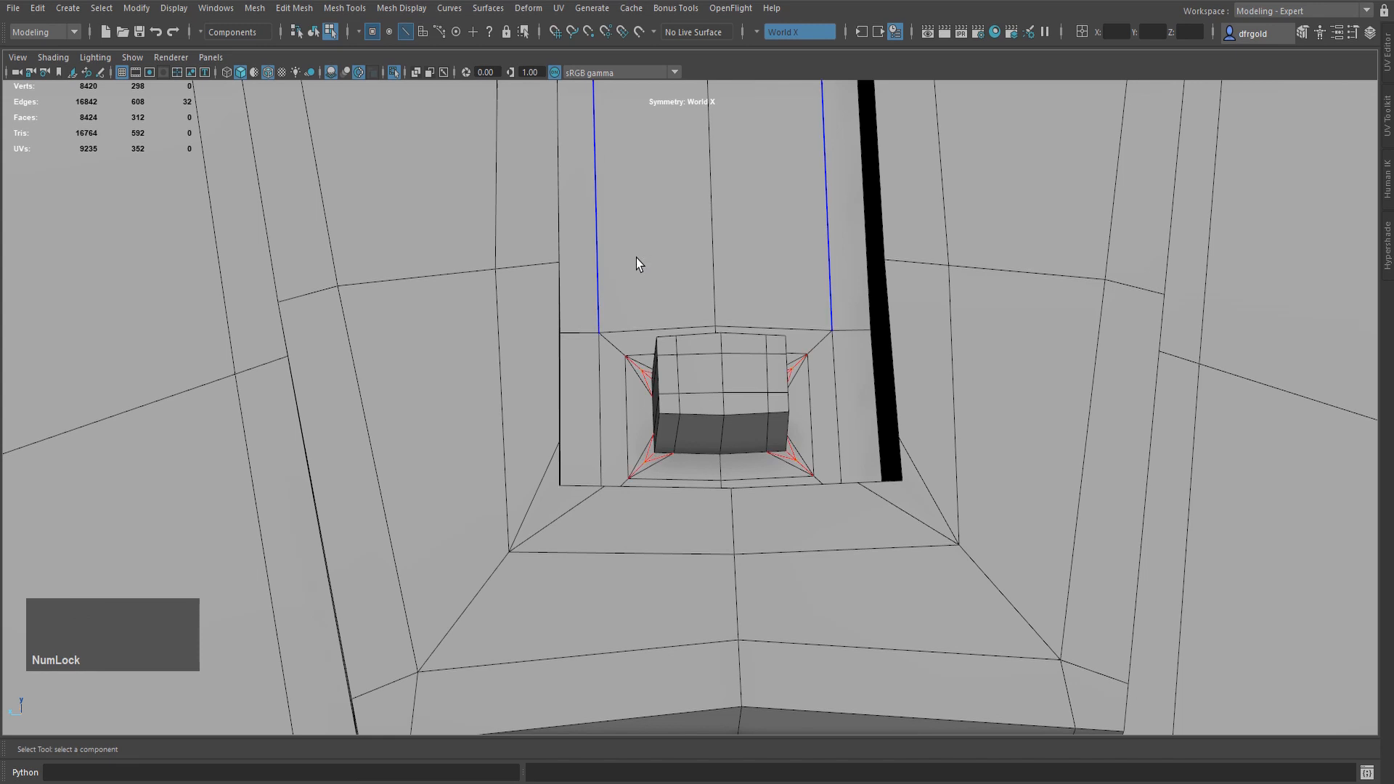
key("ctrl+Delete")
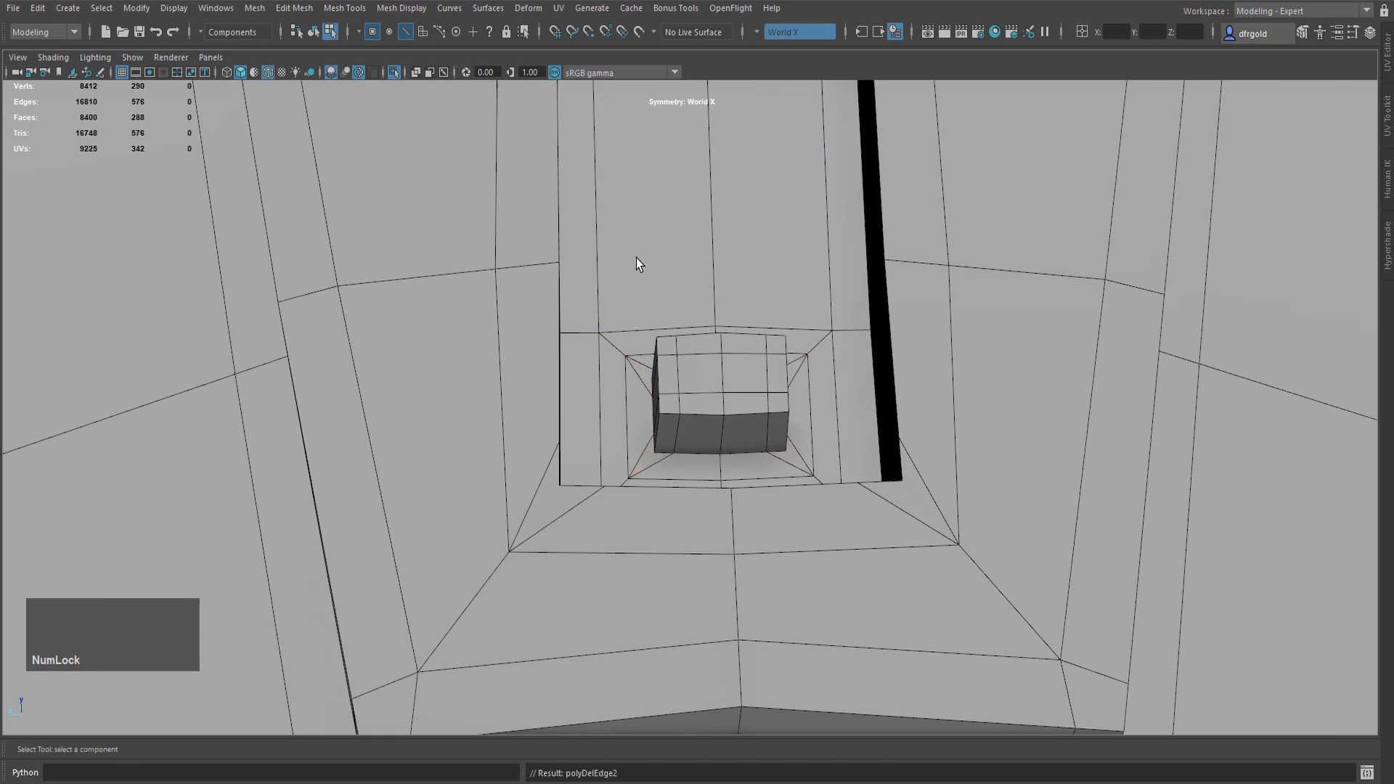
- Select the center faces on top of both blocks and grow the selection to cover the full top faces
scroll(642, 292, "down", 2)
scroll(642, 292, "down", 3)
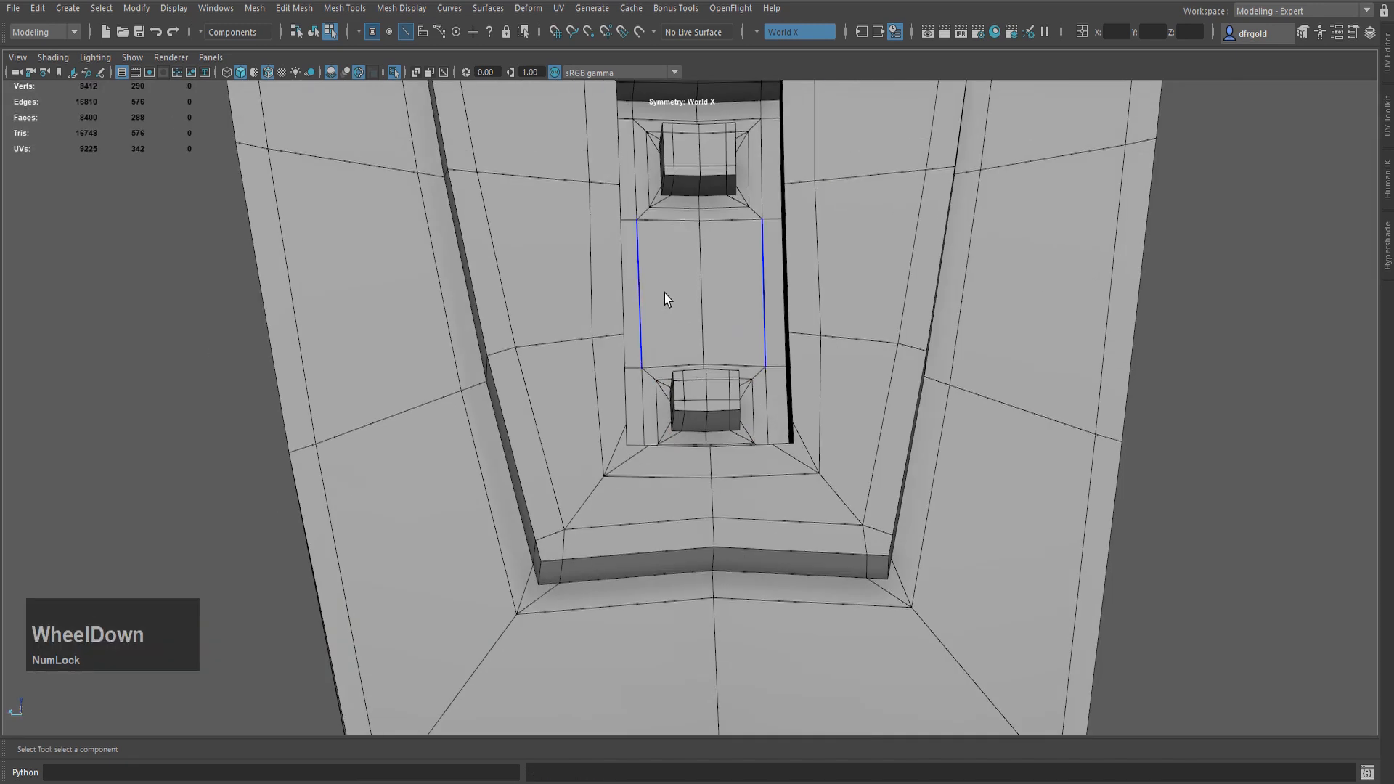
left_click_drag(672, 298, 692, 286, "alt")
right_click_drag(692, 286, 690, 319)
left_click(677, 198)
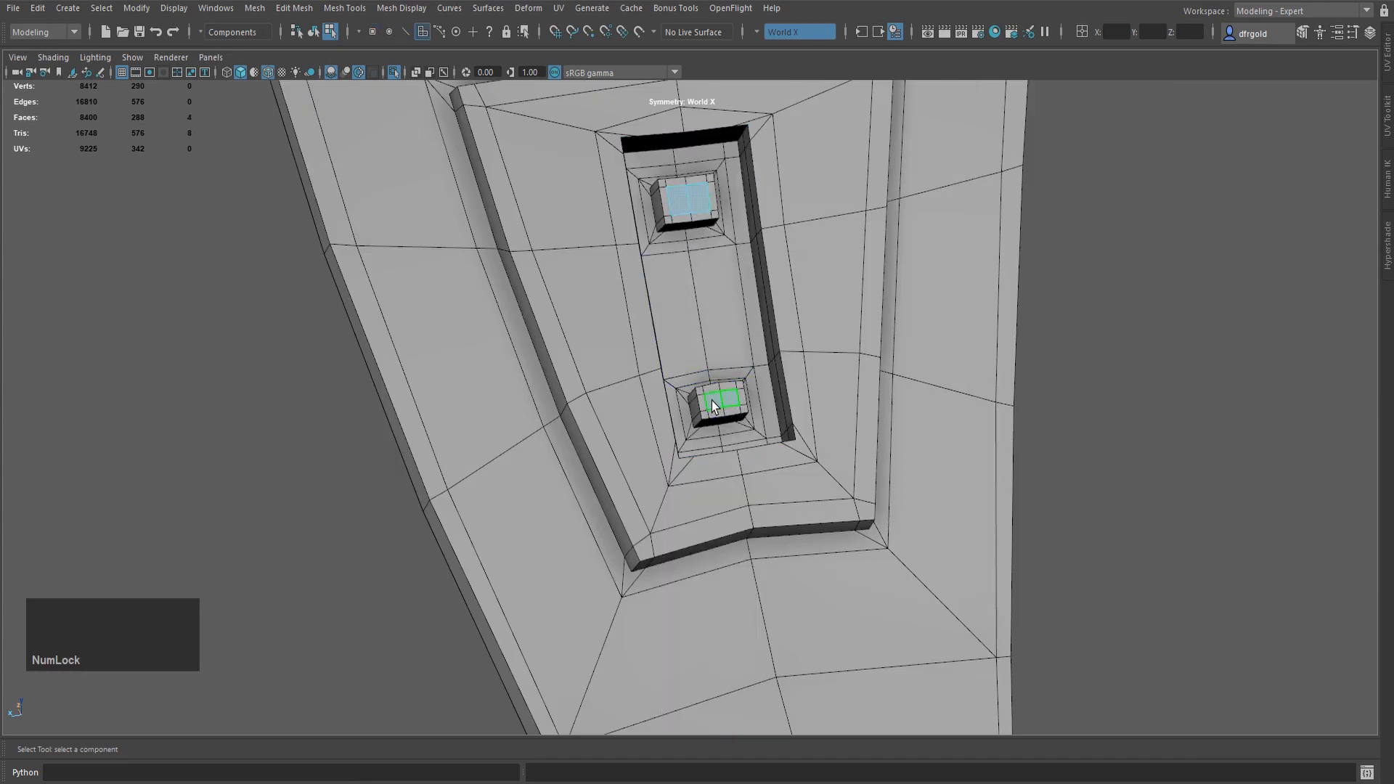
scroll(711, 405, "up", 2)
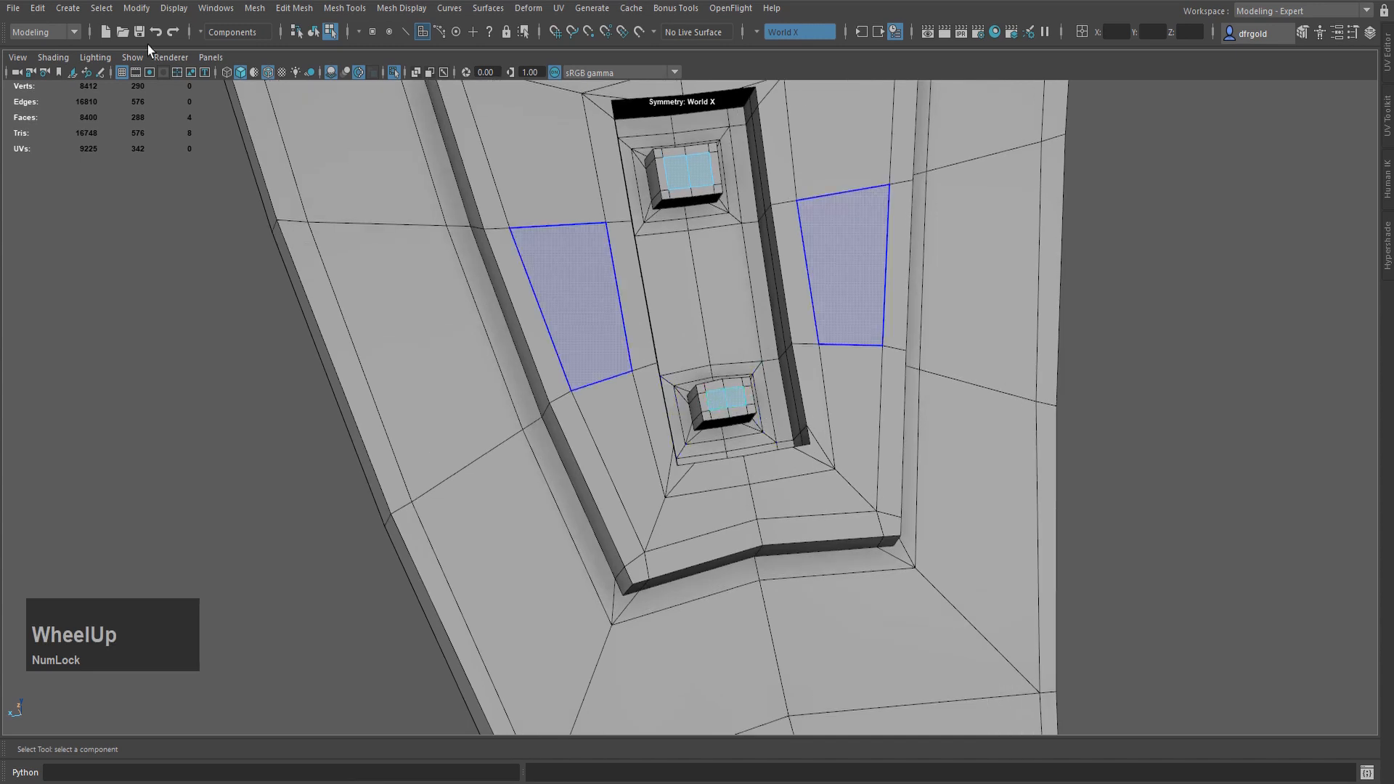
left_click(101, 8)
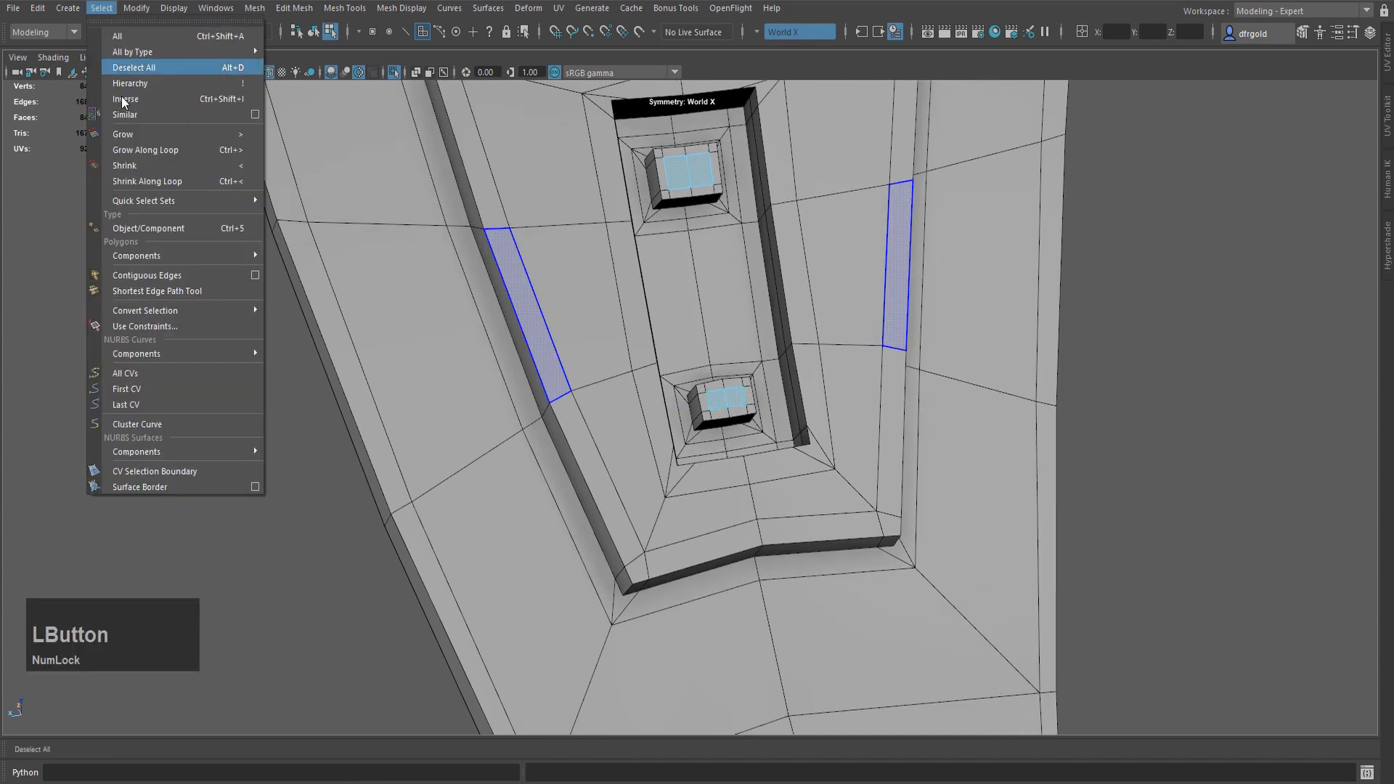
left_click(142, 140)
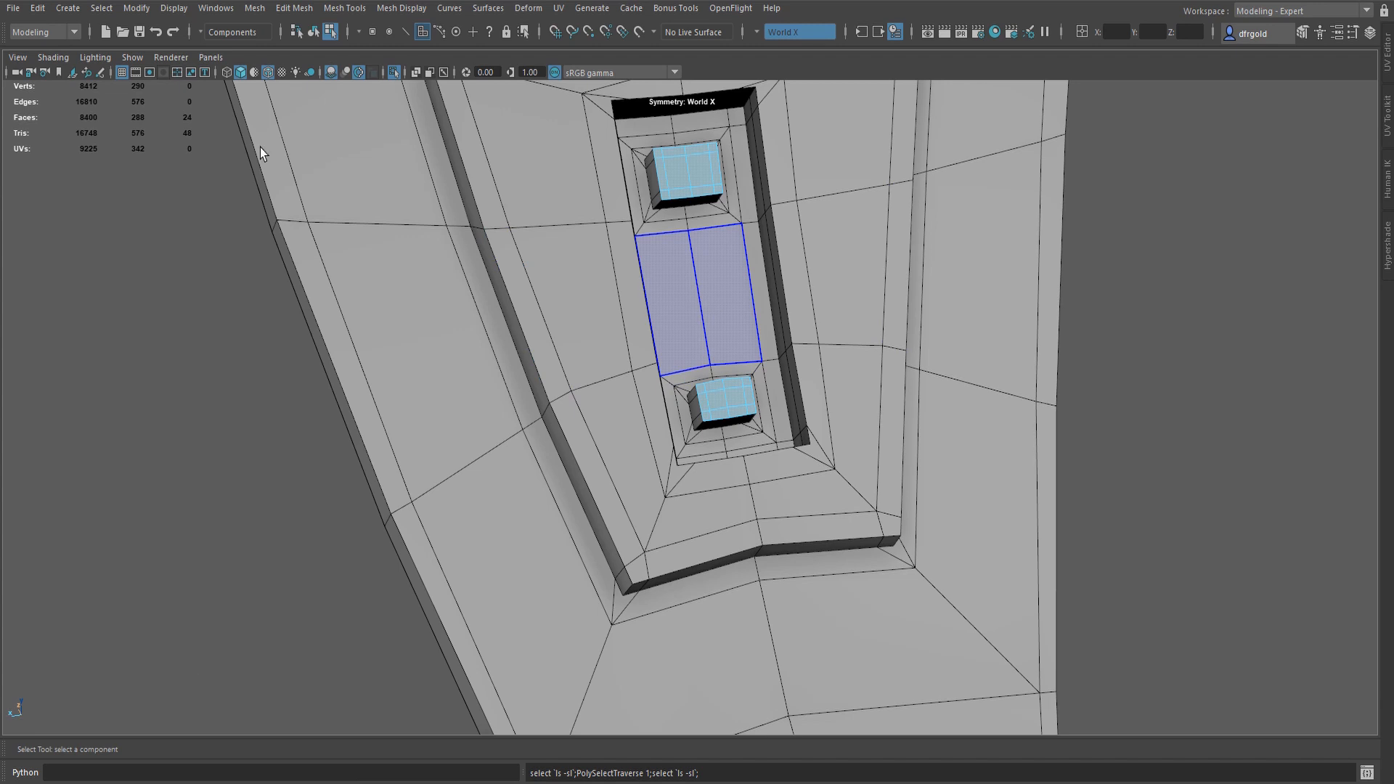
- Save the selected top faces of both blocks as a quick select set named face
left_click(68, 8)
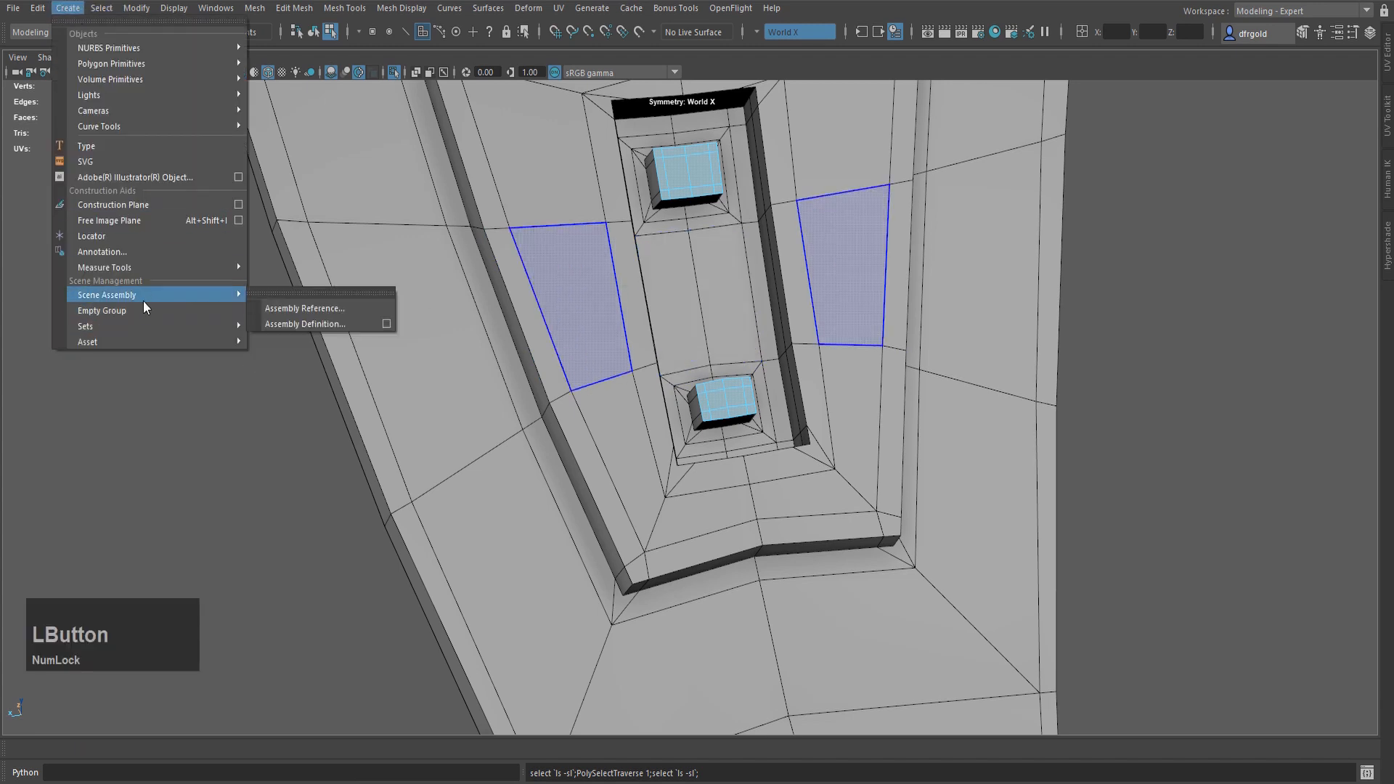
mouse_move(161, 328)
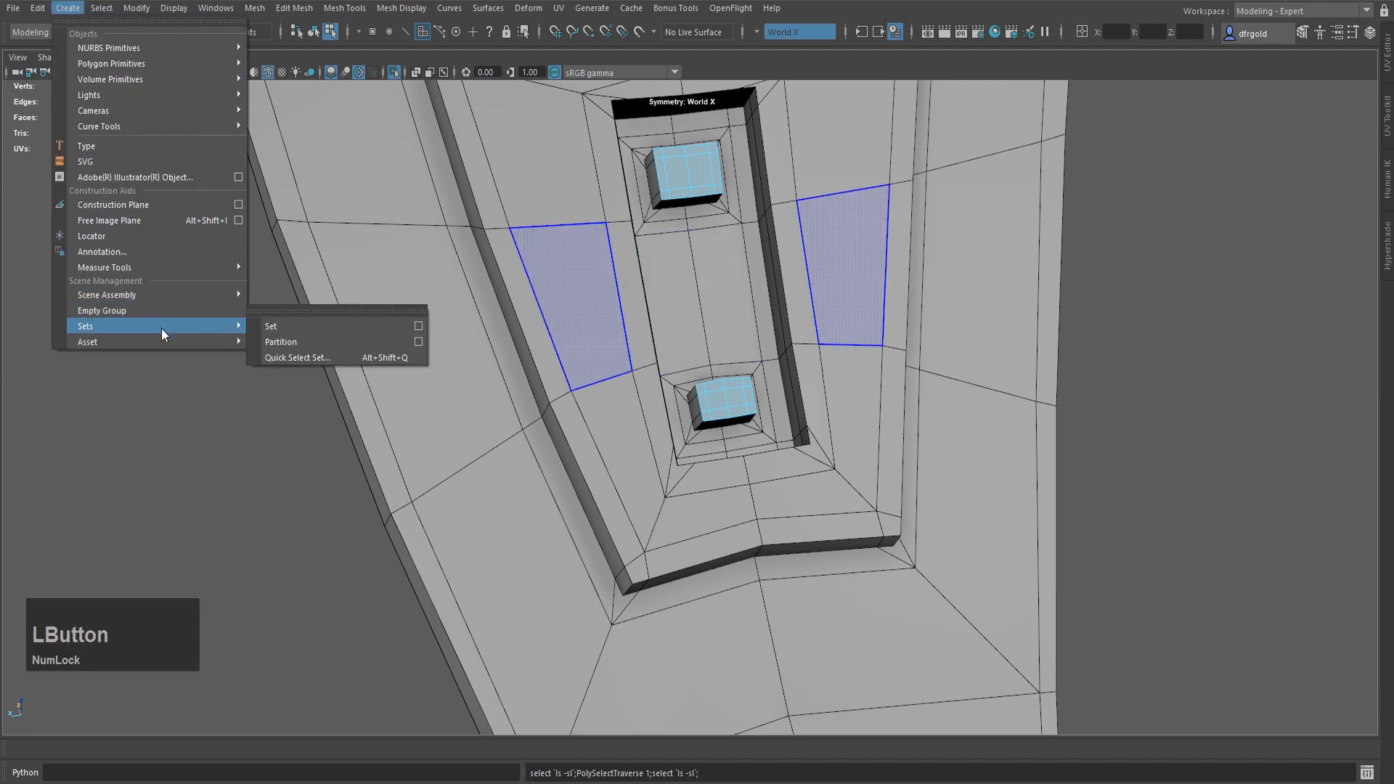
left_click(320, 358)
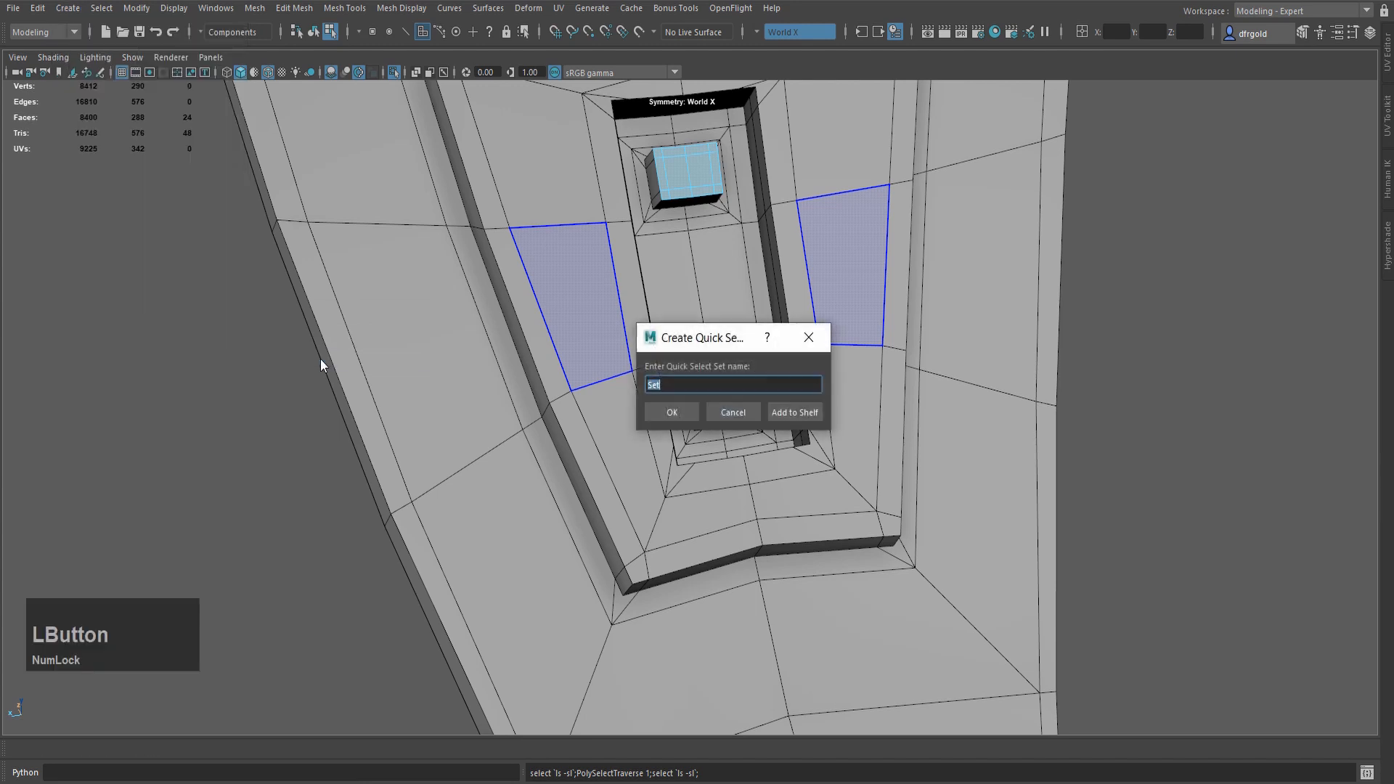
key("BackSpace")
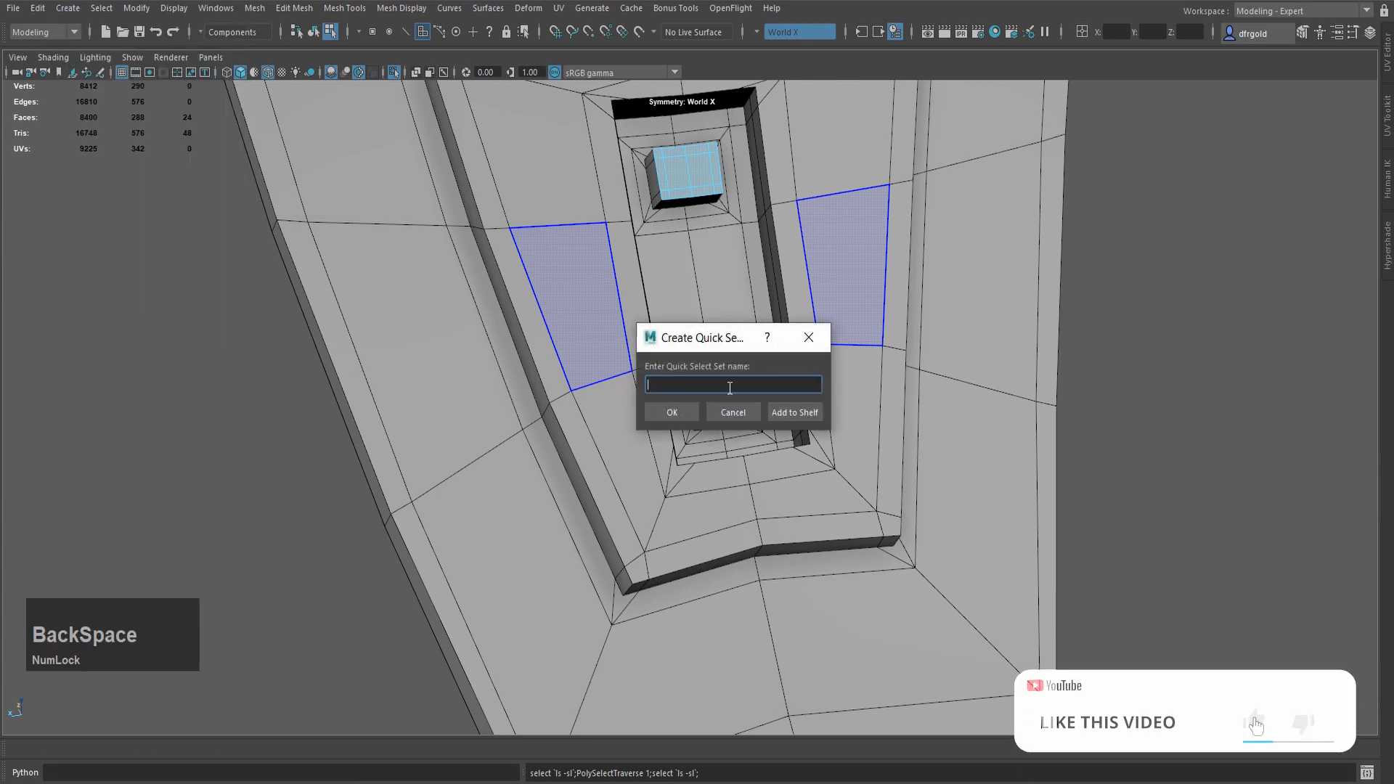
type("face")
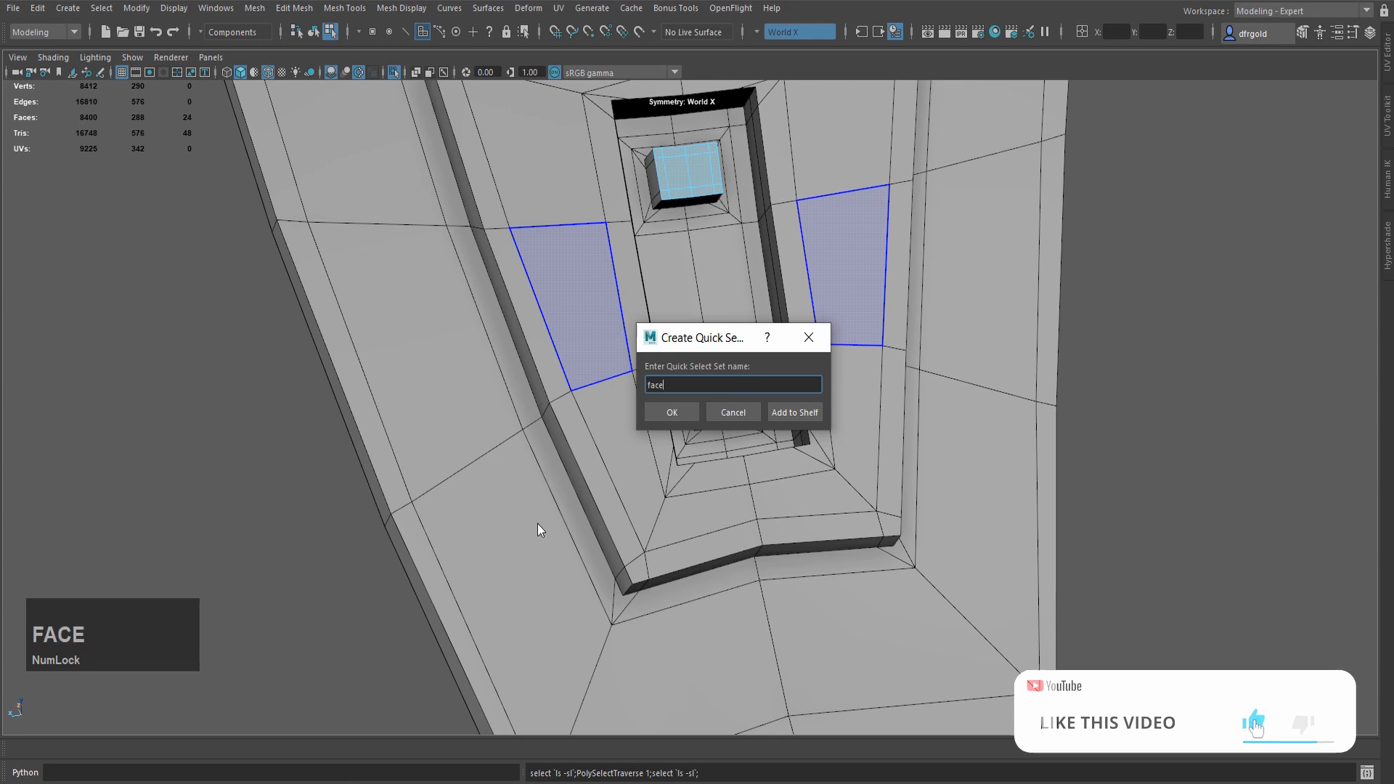
left_click(671, 411)
- Deselect the lower block's top faces and save the upper block's top faces as a quick select set named face1
left_click(723, 341)
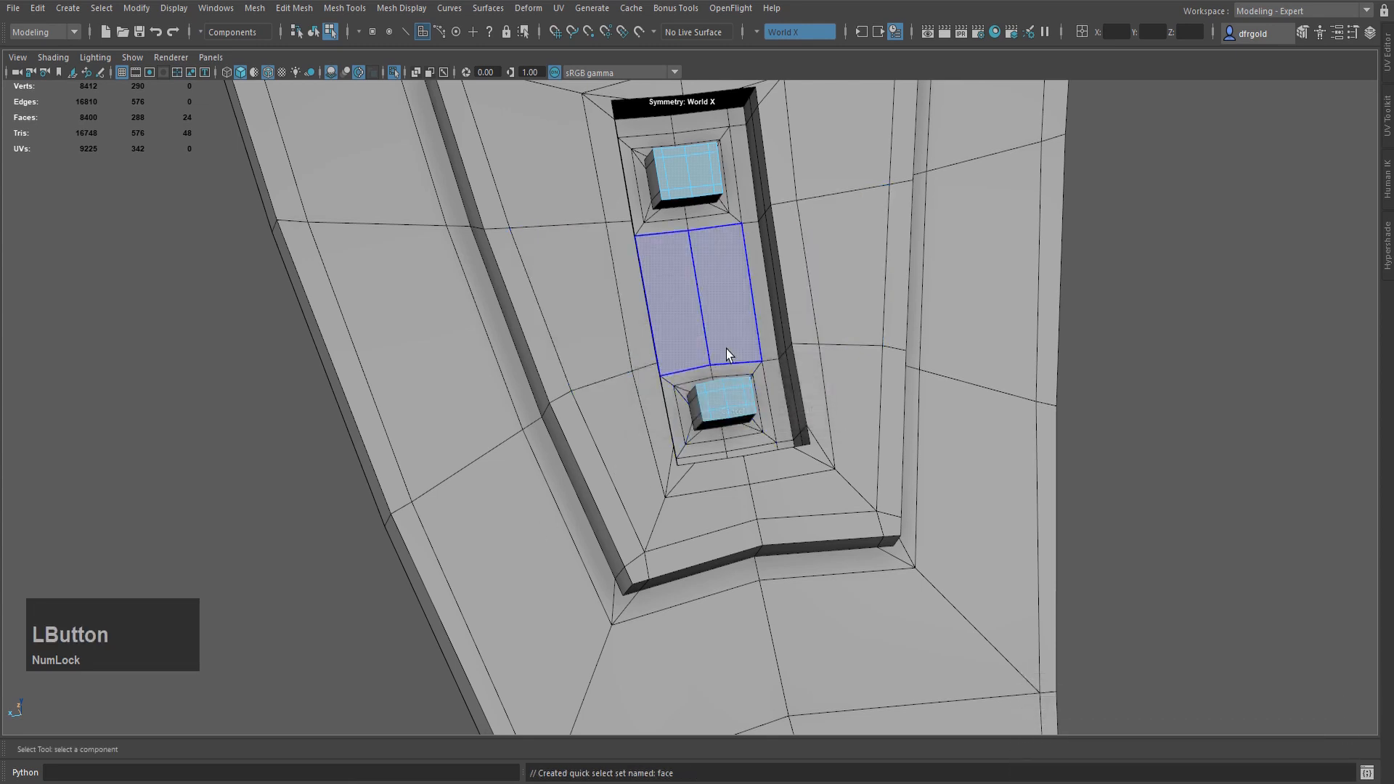
left_click_drag(681, 335, 796, 434, "ctrl")
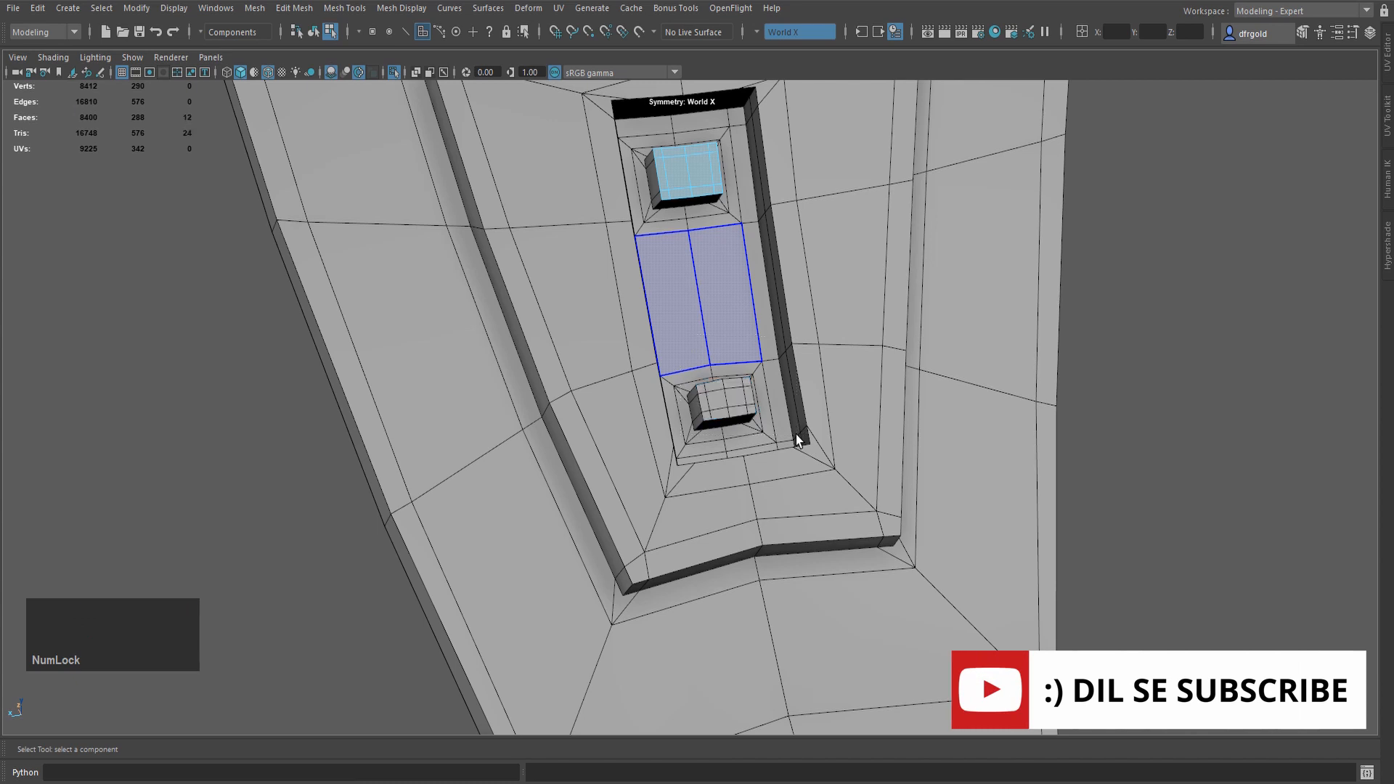
left_click(782, 436)
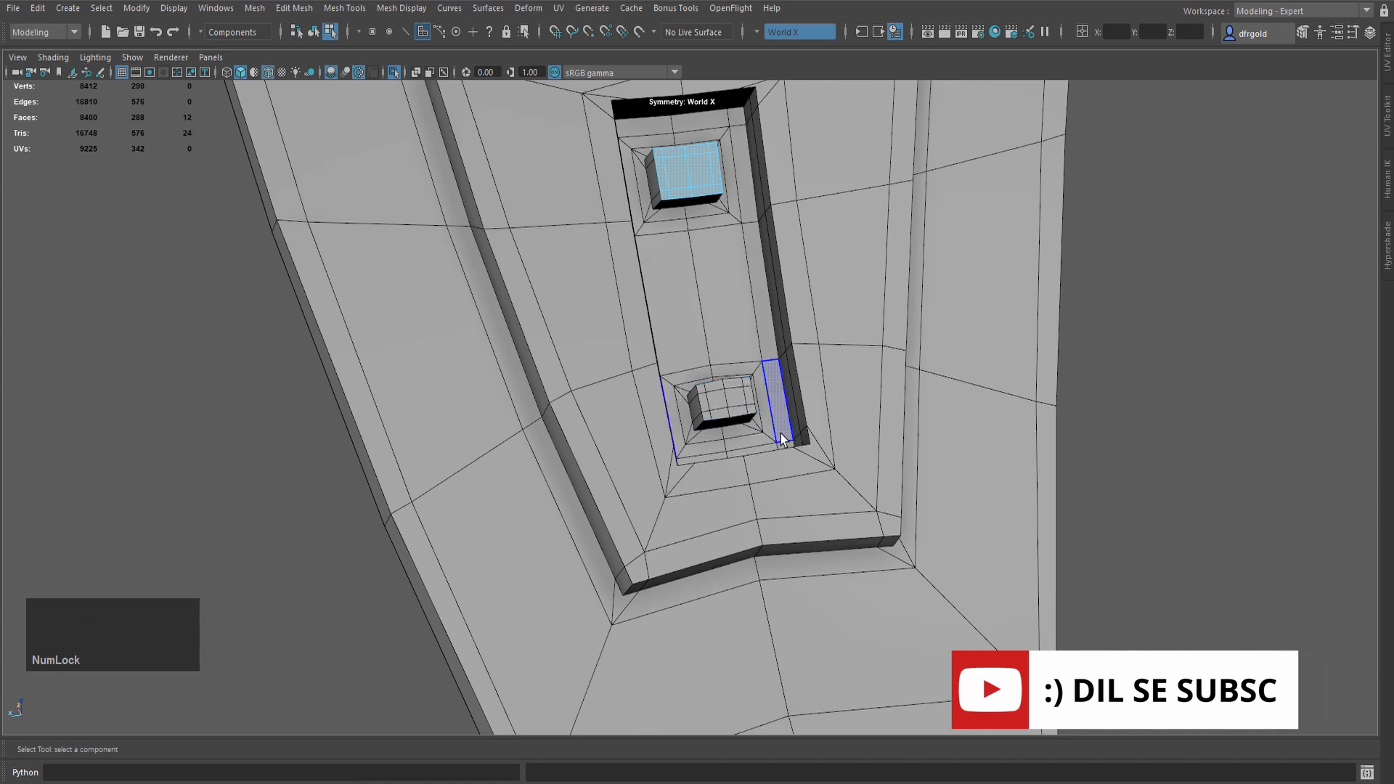
key("alt+q")
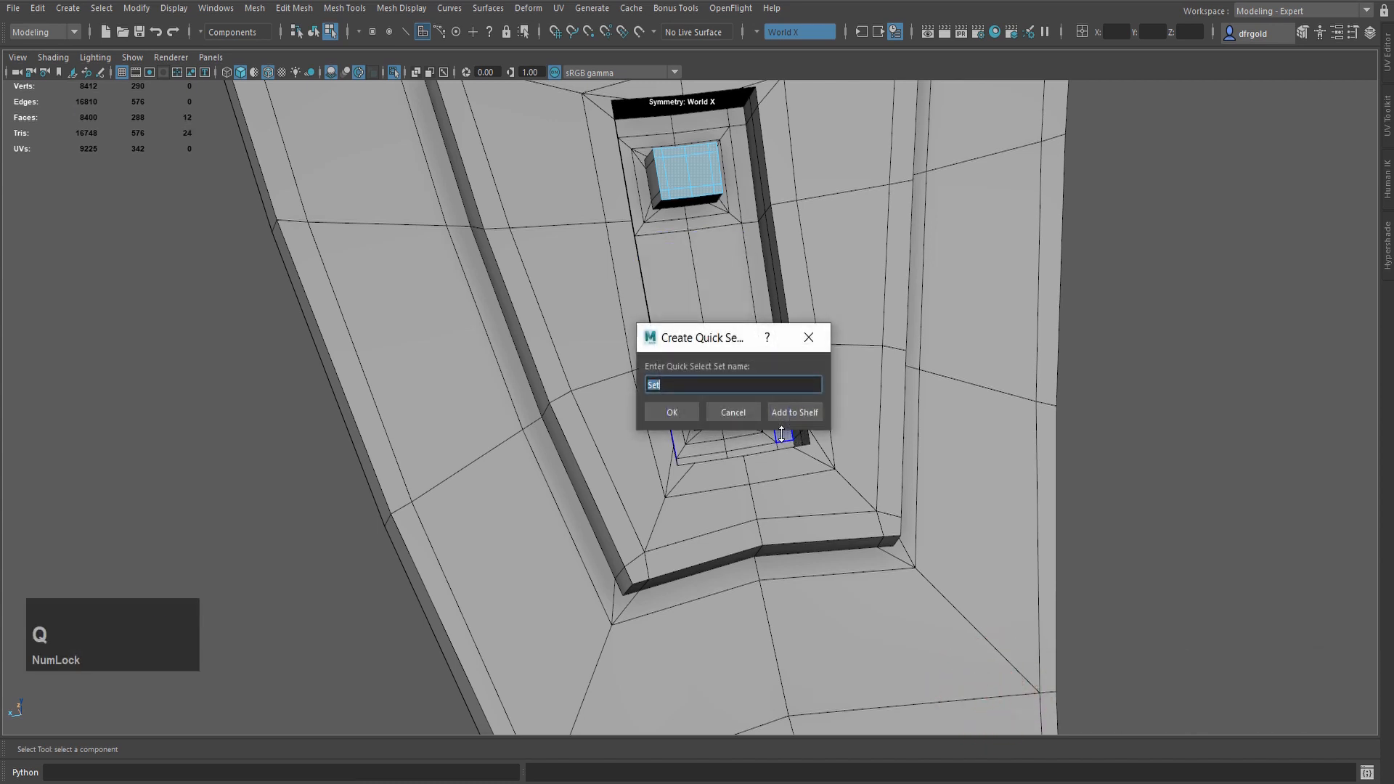
key("BackSpace")
type("face1")
left_click(672, 411)
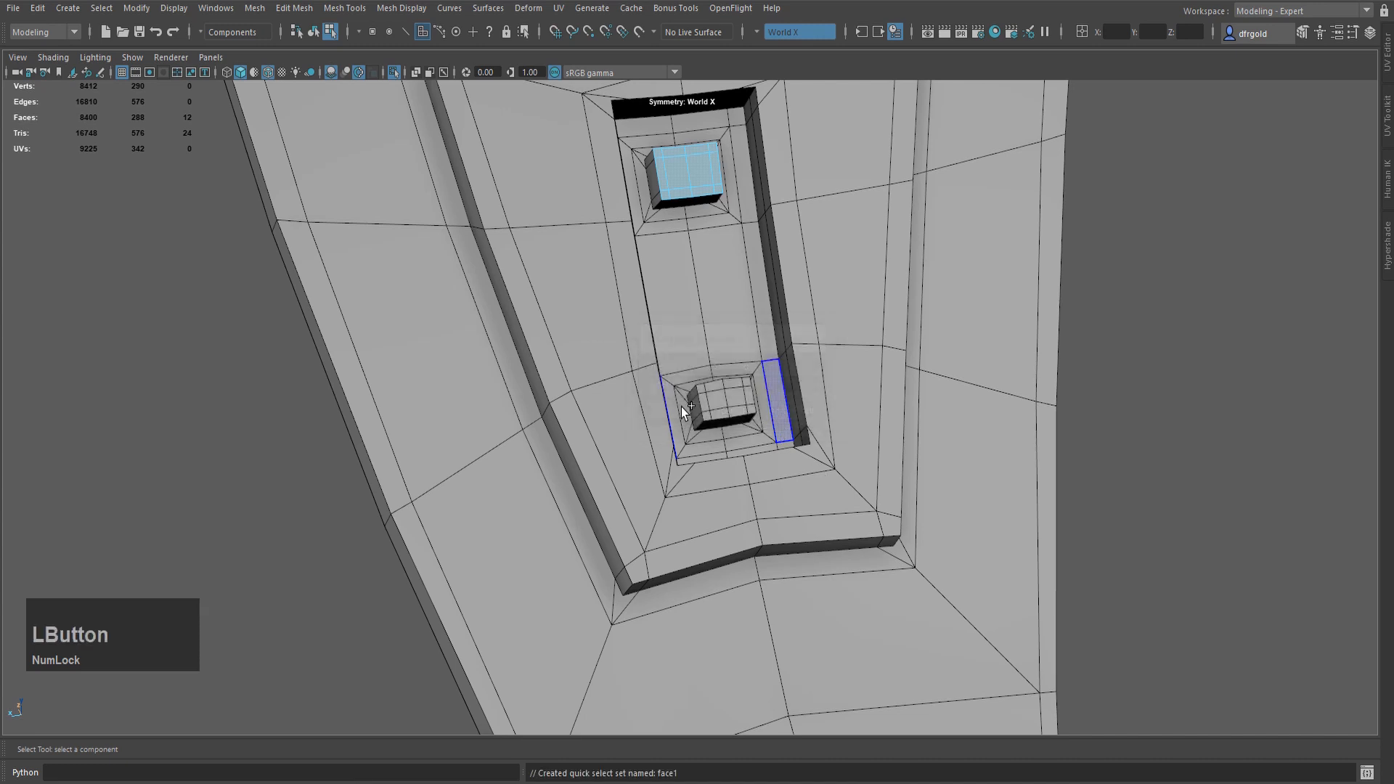
- Select the lower block's top faces by growing from the center faces, and save them as a quick select set named face2
key("z")
key("z")
key("z")
left_click(725, 398)
key("period")
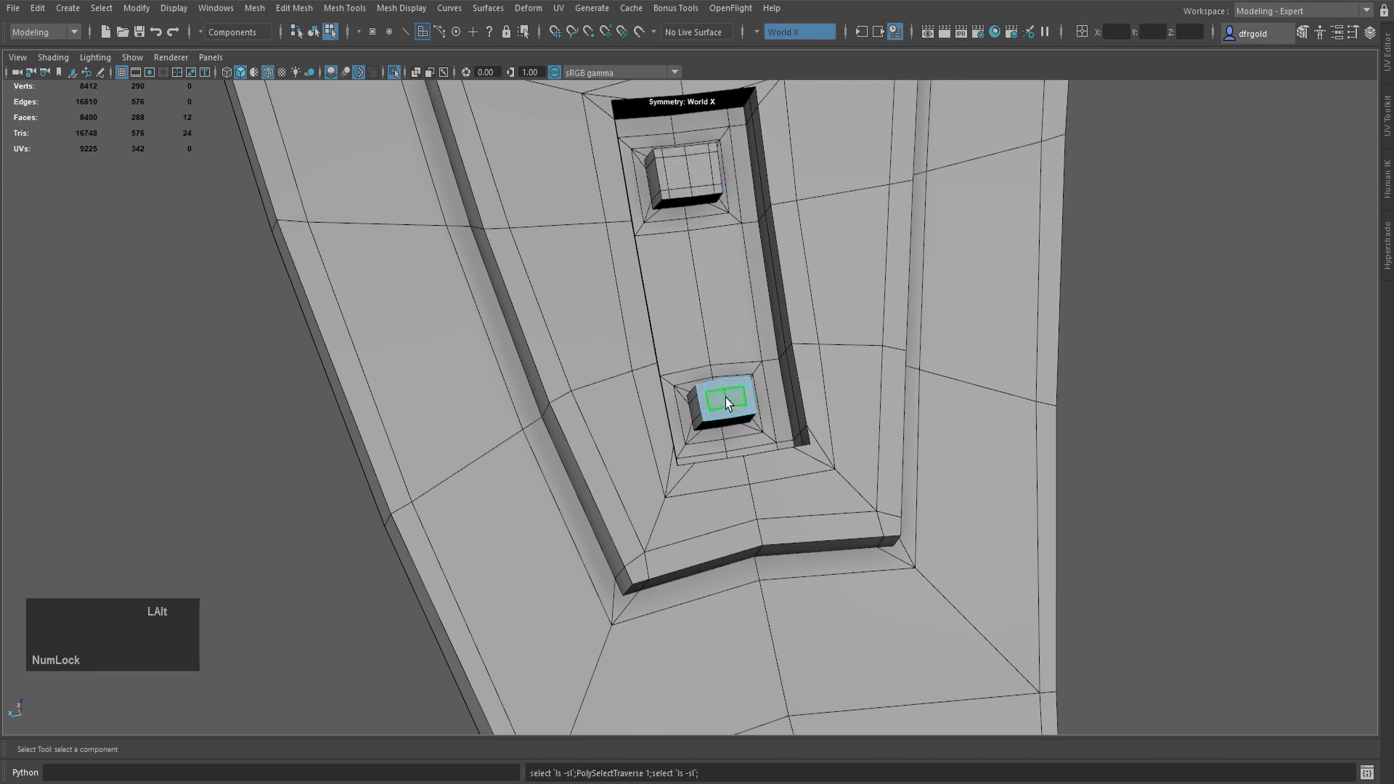
key("alt+q")
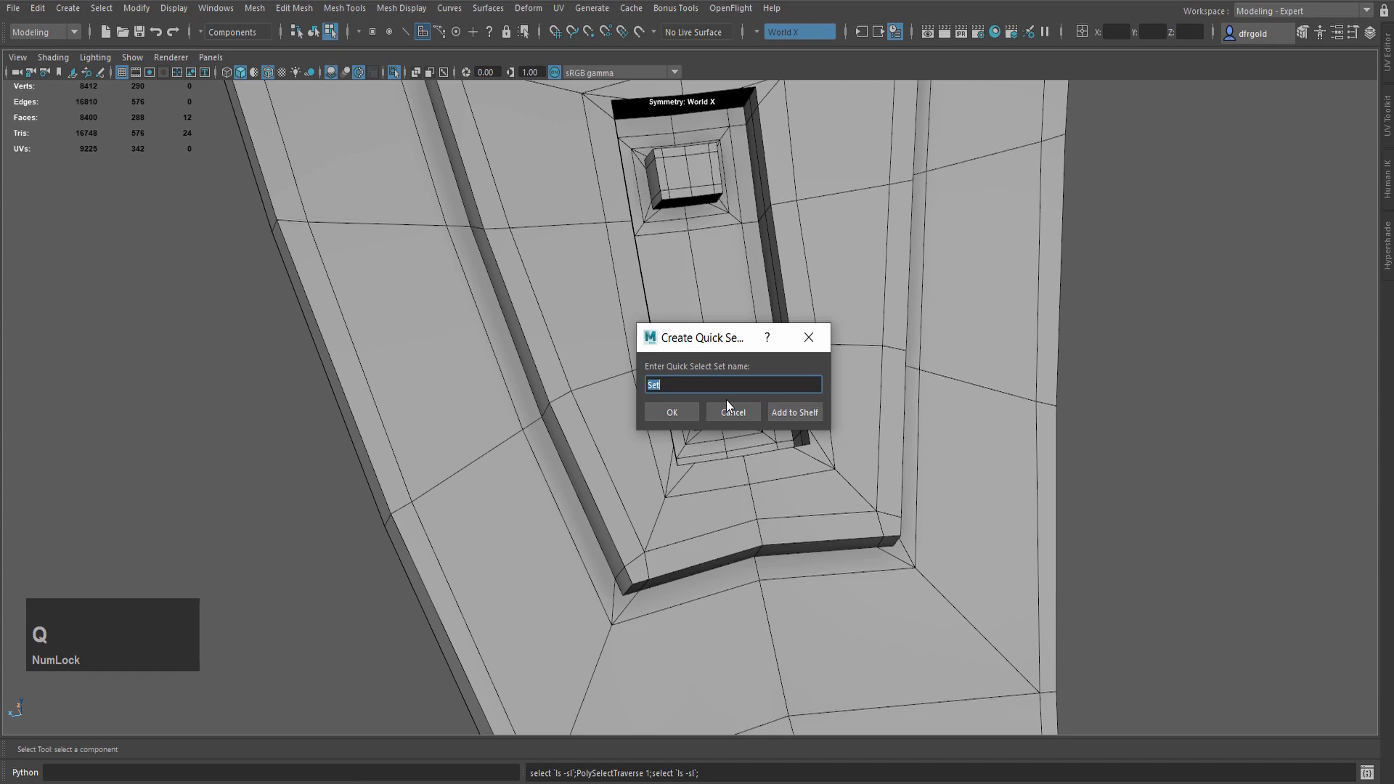
key("BackSpace")
type("face2")
left_click(674, 413)
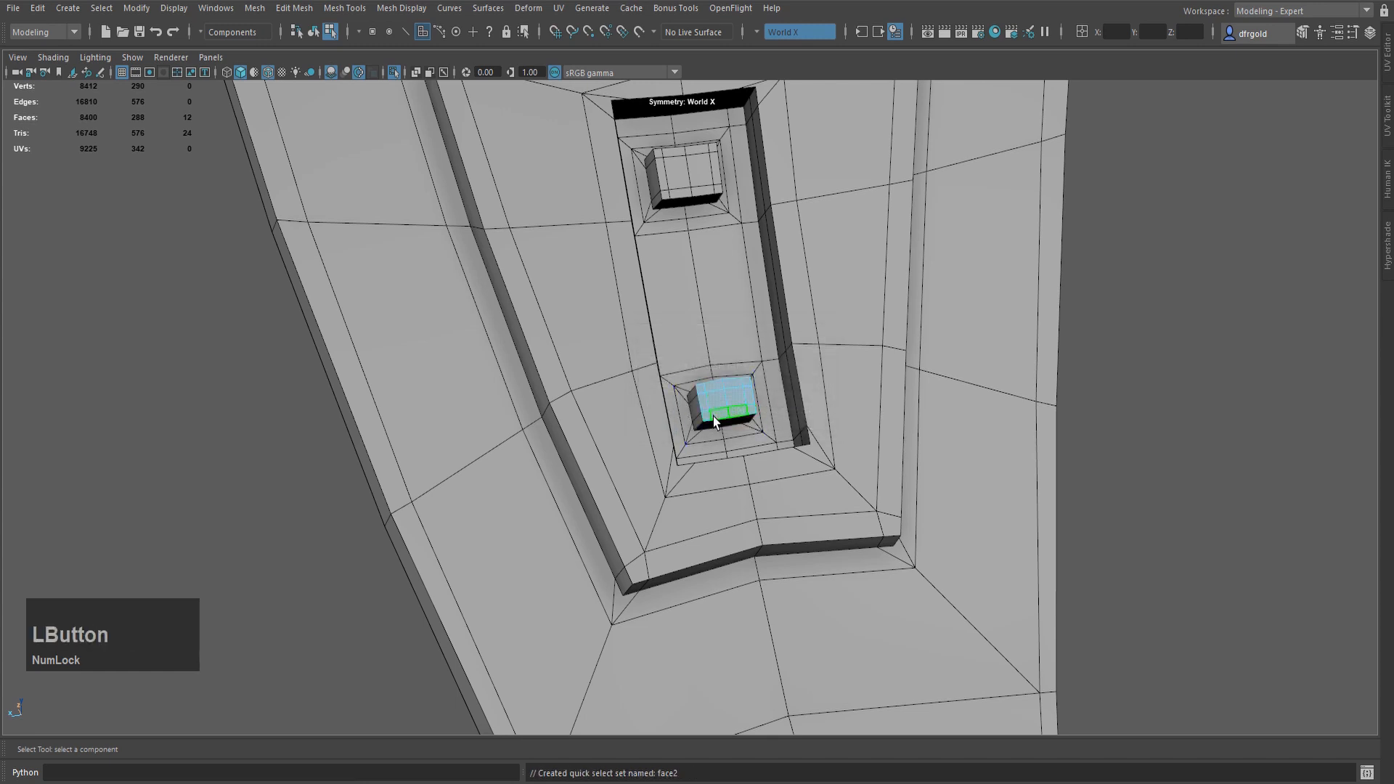
- Switch the viewport layout to two panes side by side
mouse_move(713, 416)
left_mouse_down("alt")
mouse_move(647, 430)
mouse_move(698, 431)
left_mouse_up("alt")
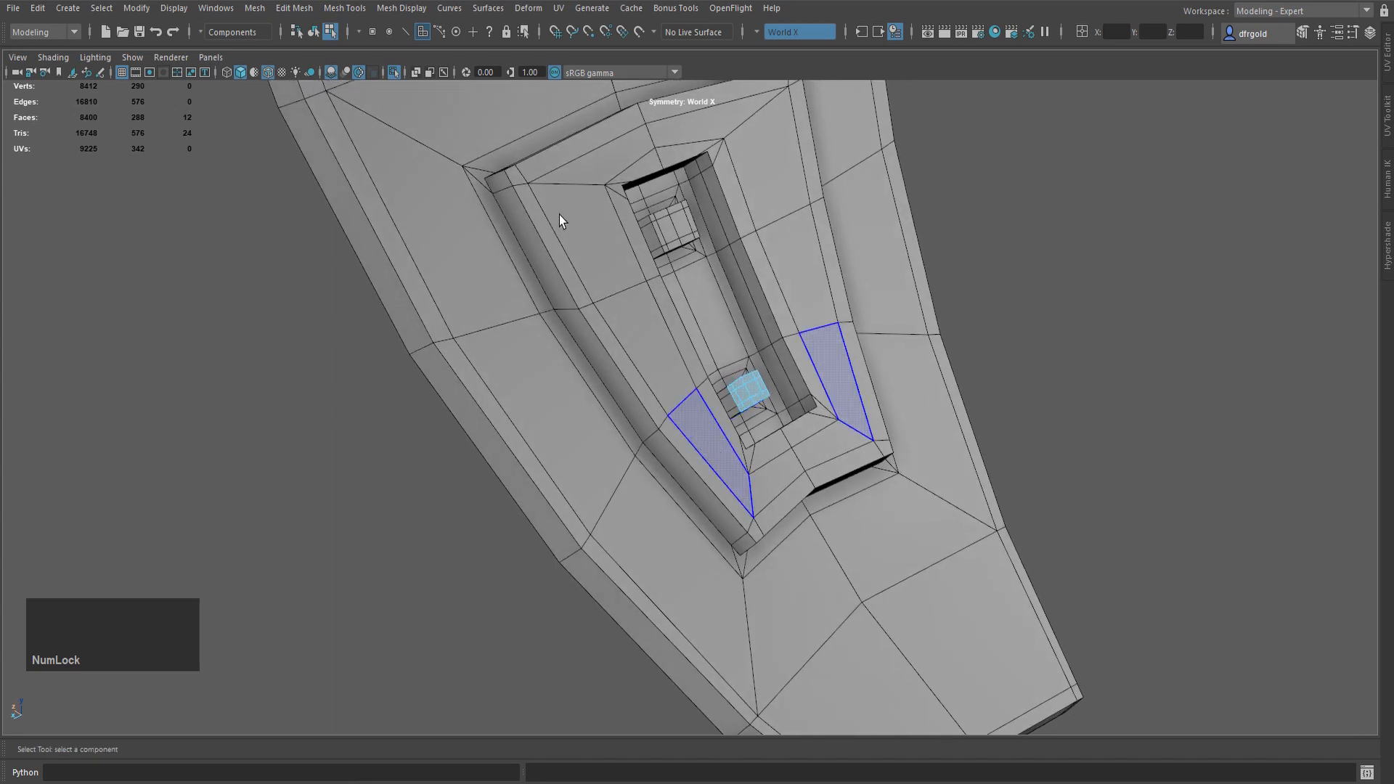
left_click(211, 57)
mouse_move(246, 171)
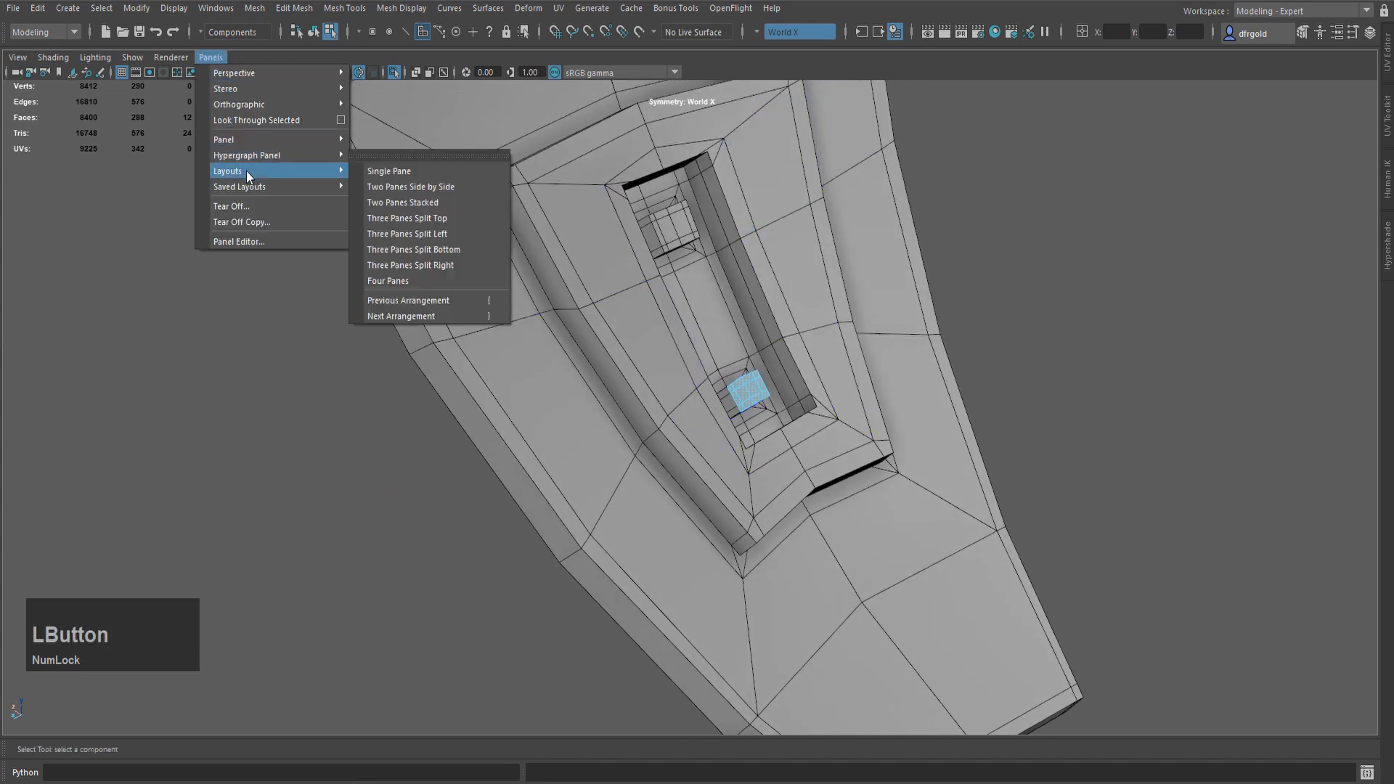
left_click(401, 190)
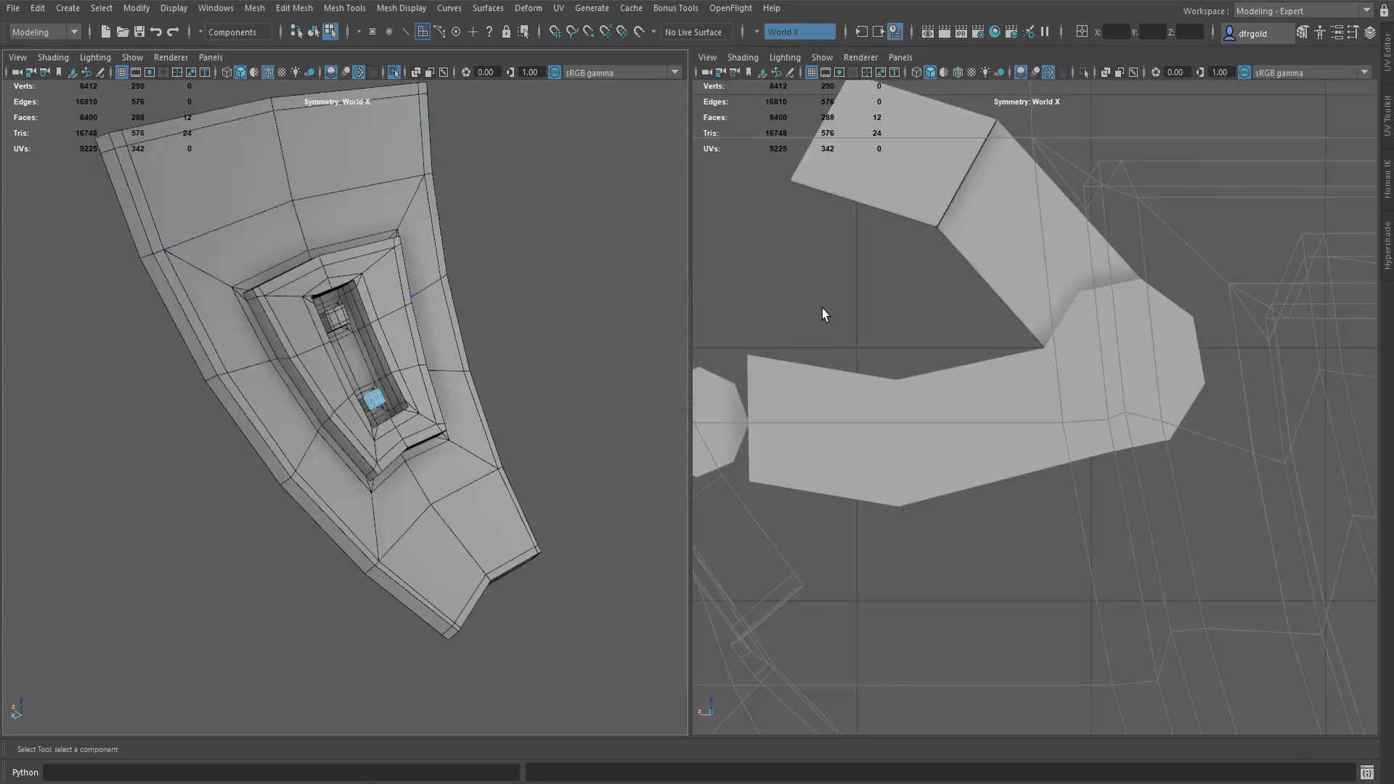
- Move the lower block's top faces out of the slot toward the upper block, stretching the block into a slanted arm
scroll(1014, 284, "down", 5)
scroll(1066, 430, "up", 2)
key("w")
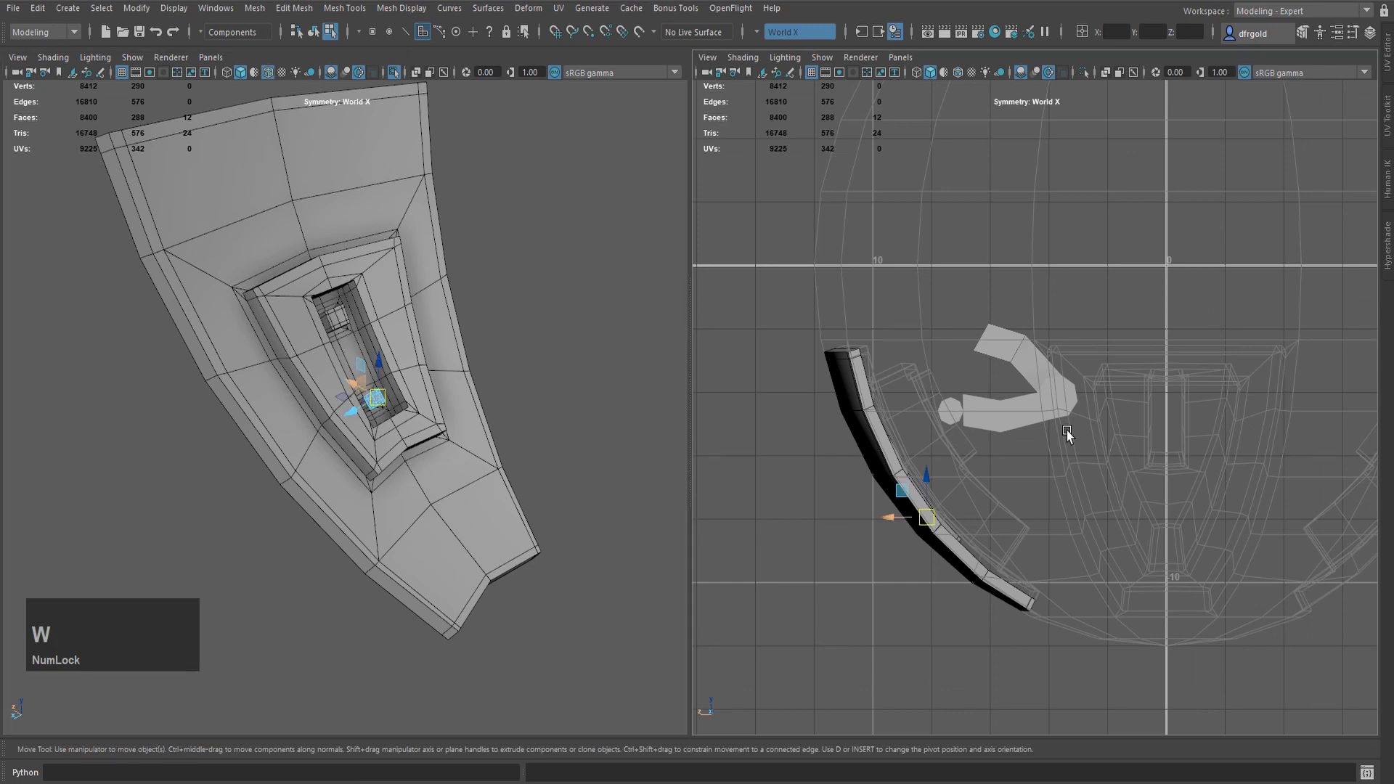
left_click_drag(1044, 394, 927, 477)
scroll(912, 512, "up", 3)
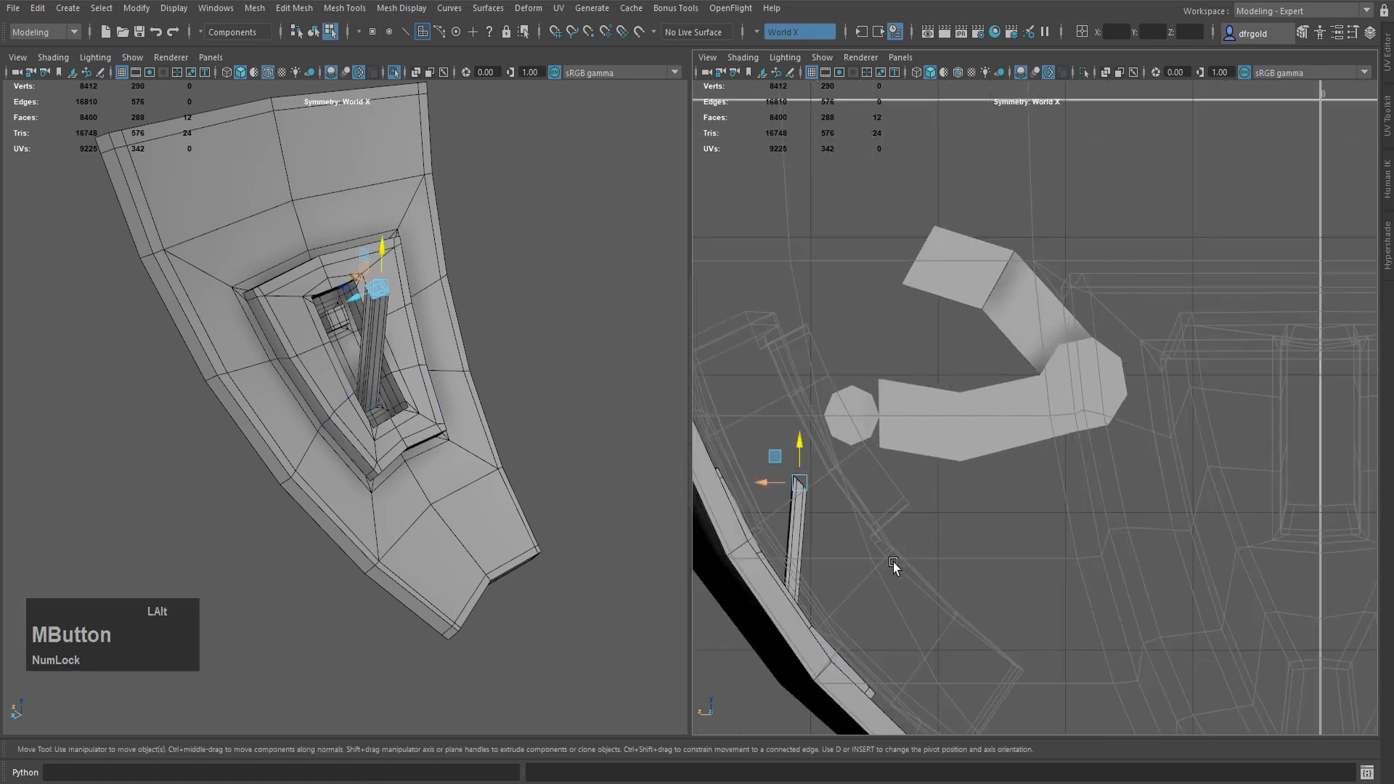
middle_click_drag(893, 567, 982, 481, "alt")
left_click_drag(890, 376, 871, 476)
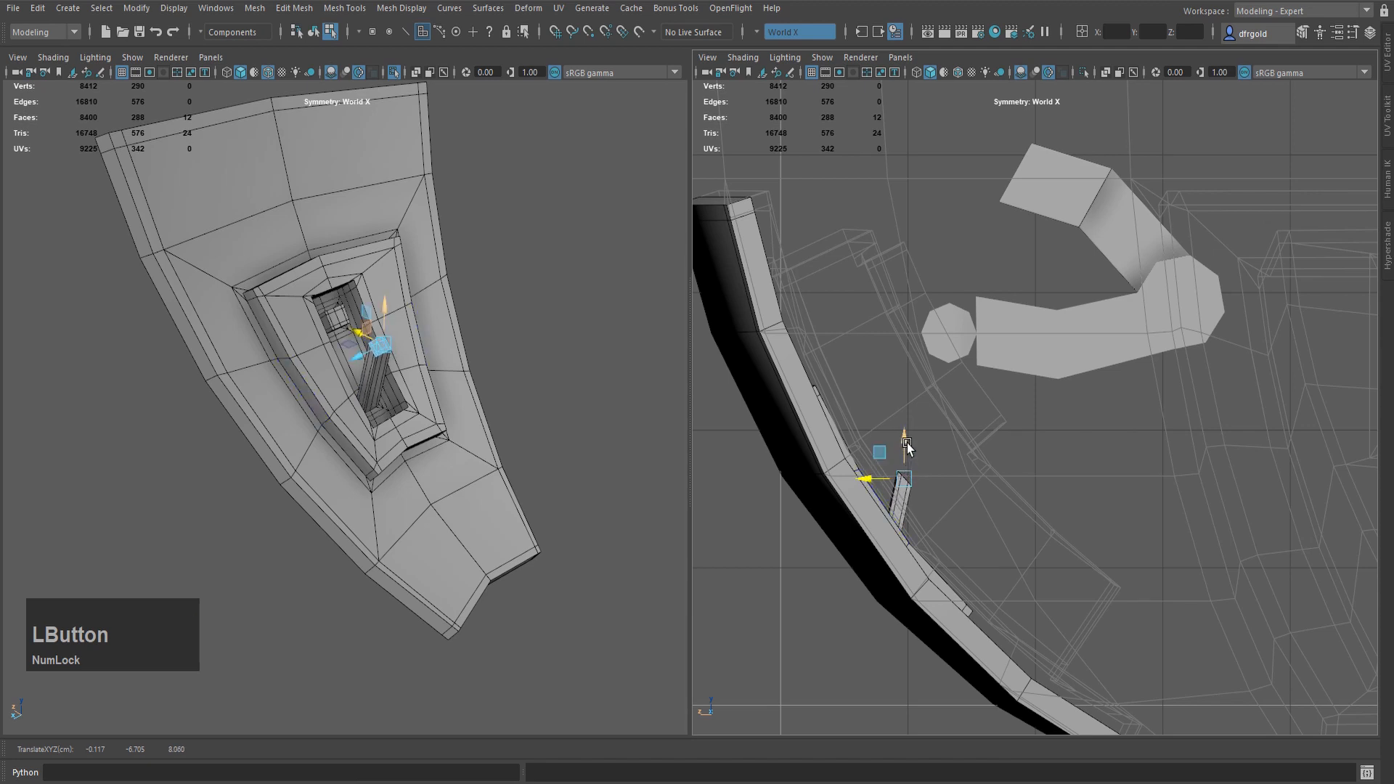
- Recall the quick select set face1 and move the upper block's top faces out until they sit beside the lower arm's end
key("space")
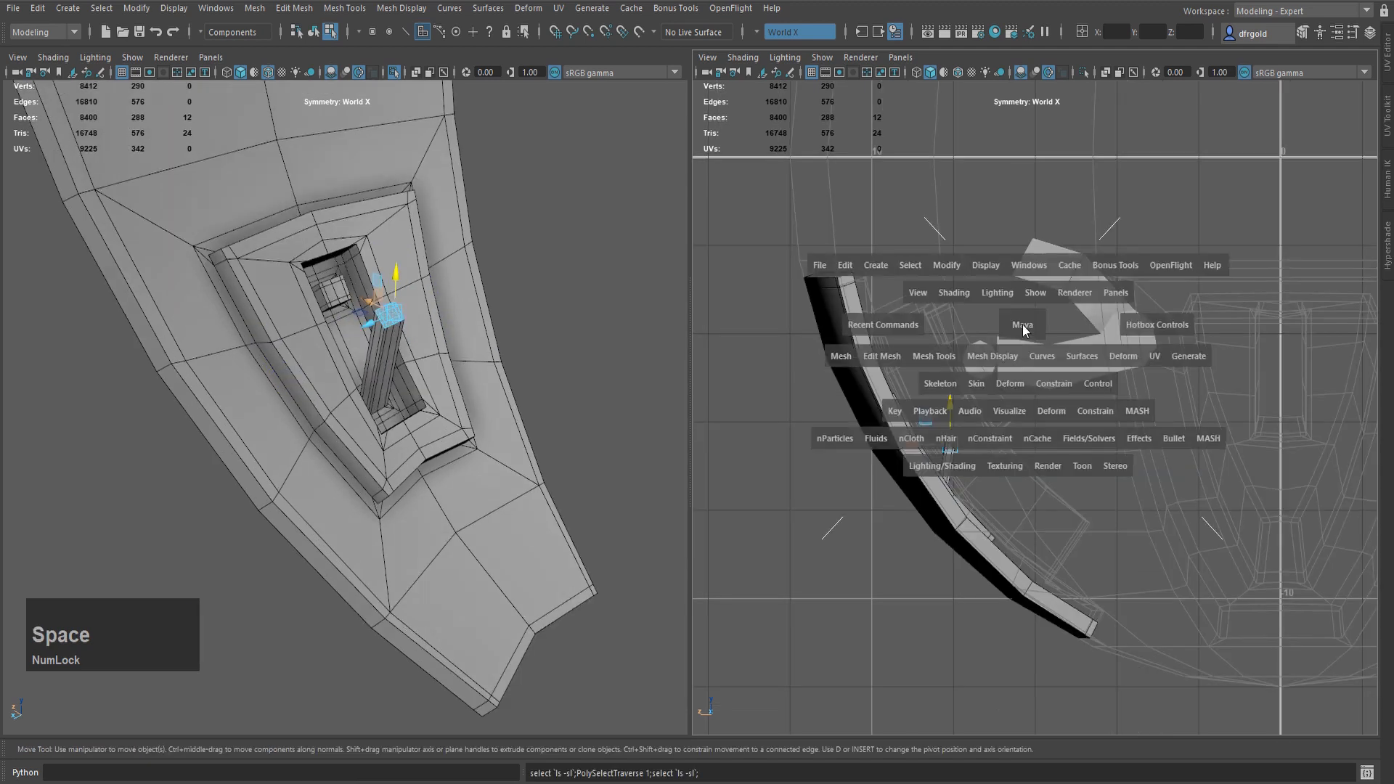
left_click(907, 265)
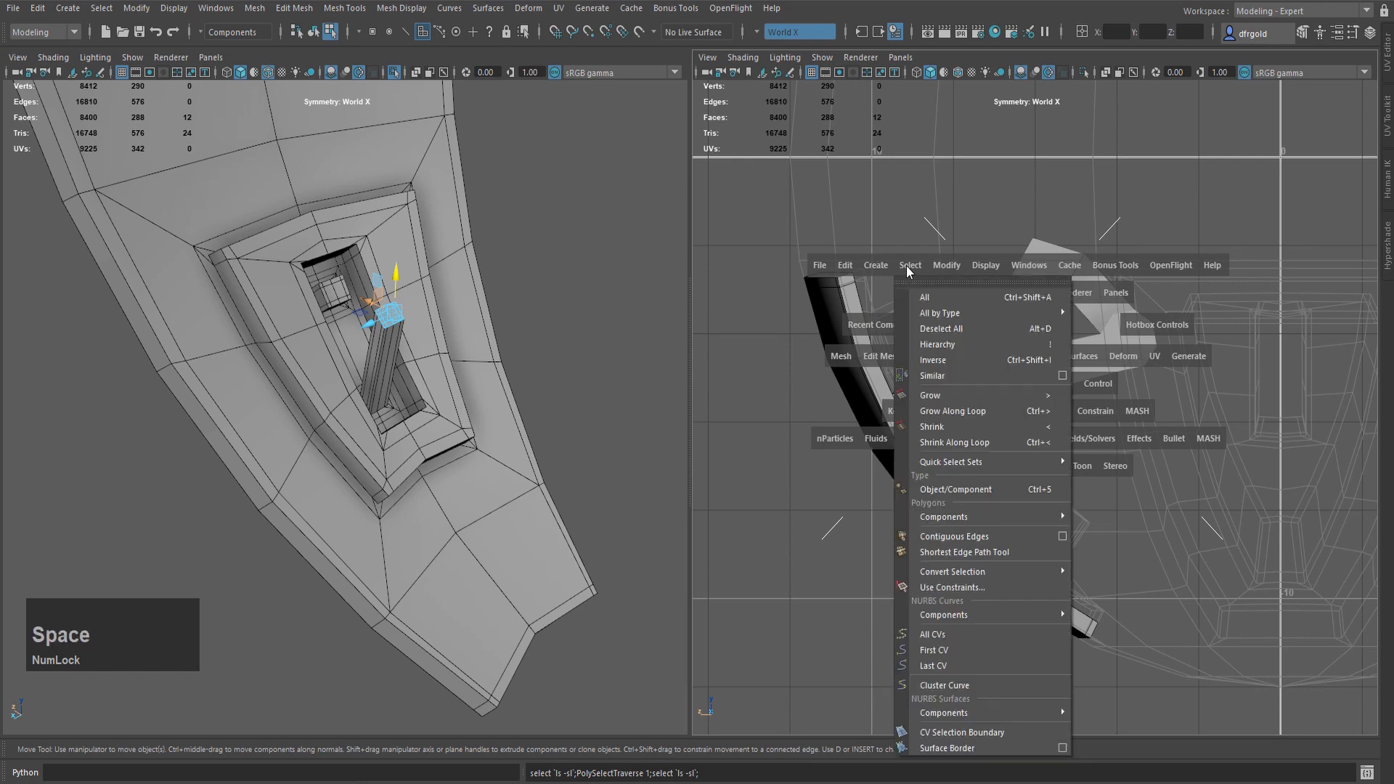
mouse_move(943, 466)
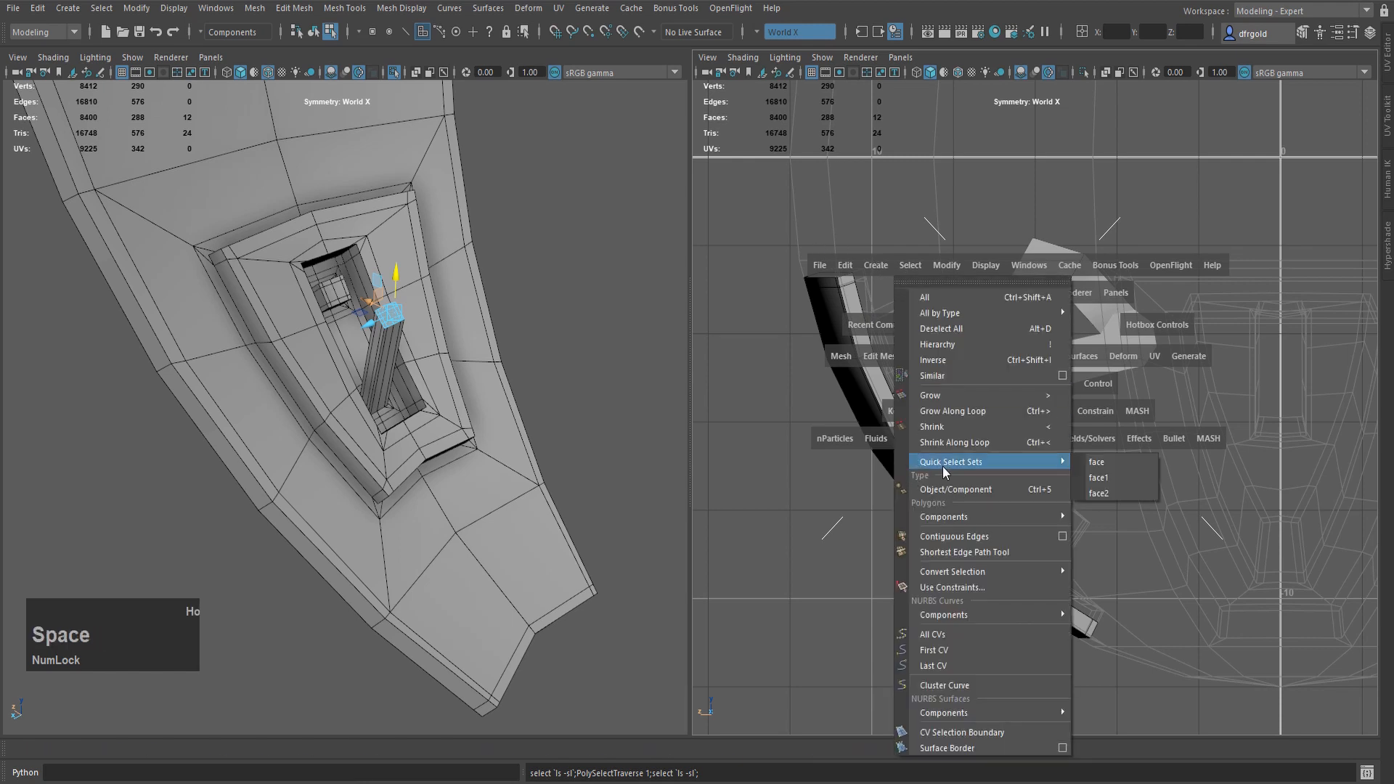
left_click(1134, 475)
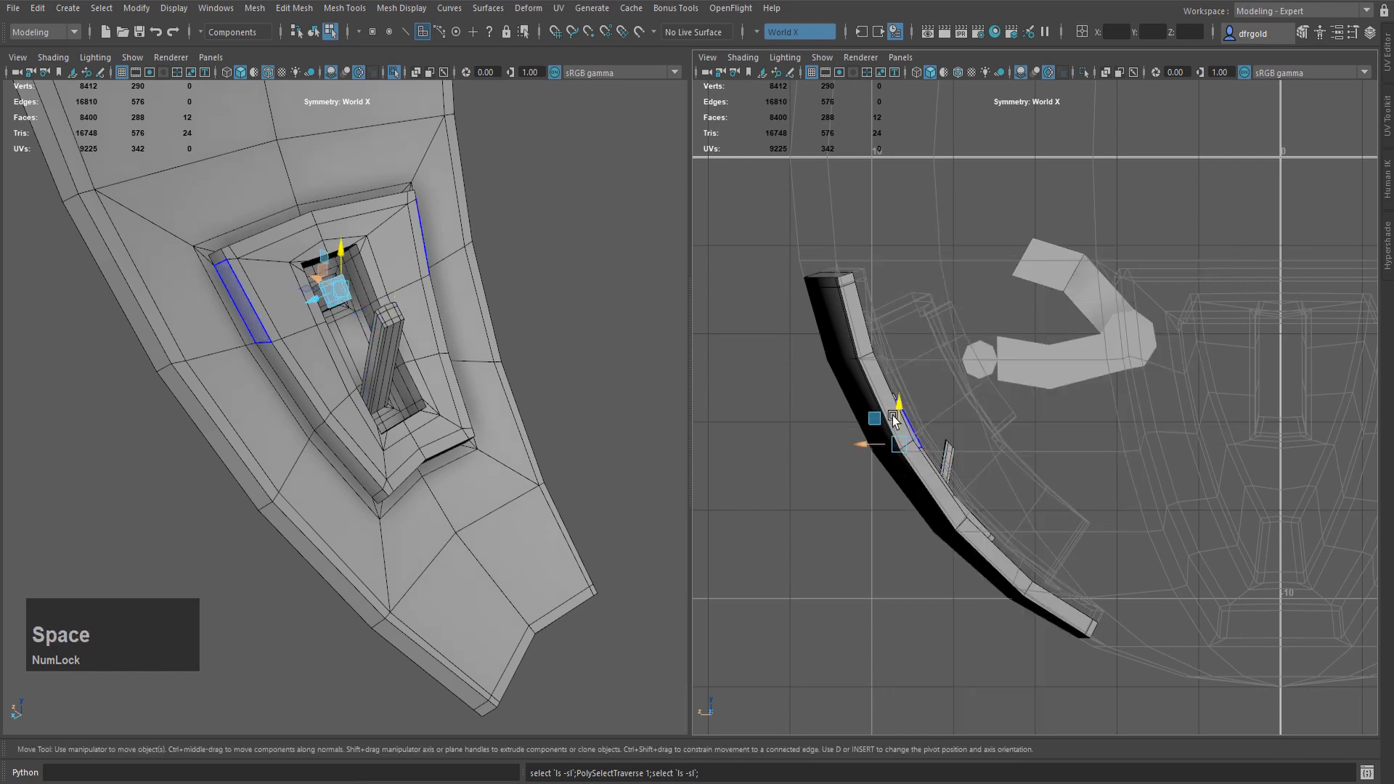
left_click_drag(860, 445, 948, 386)
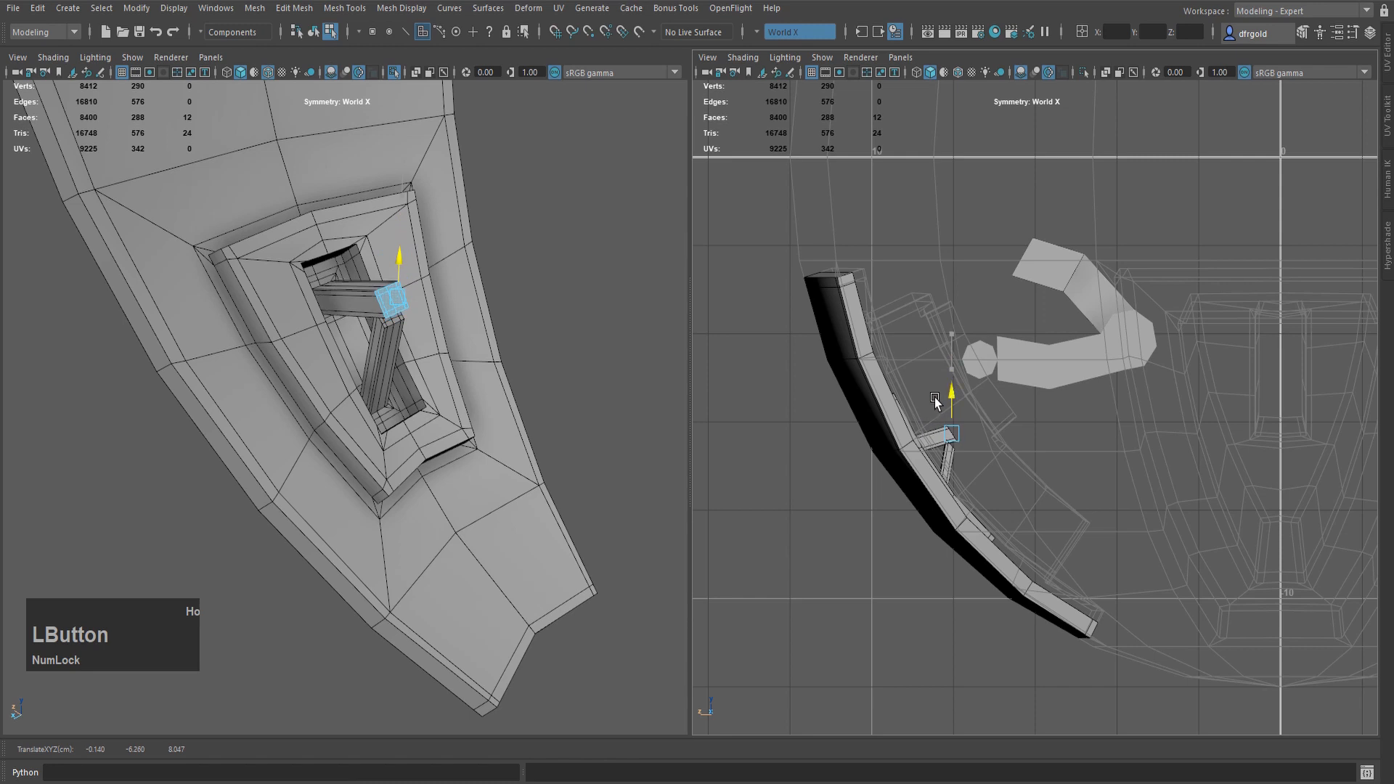
scroll(941, 472, "up", 3)
left_click_drag(851, 459, 868, 408)
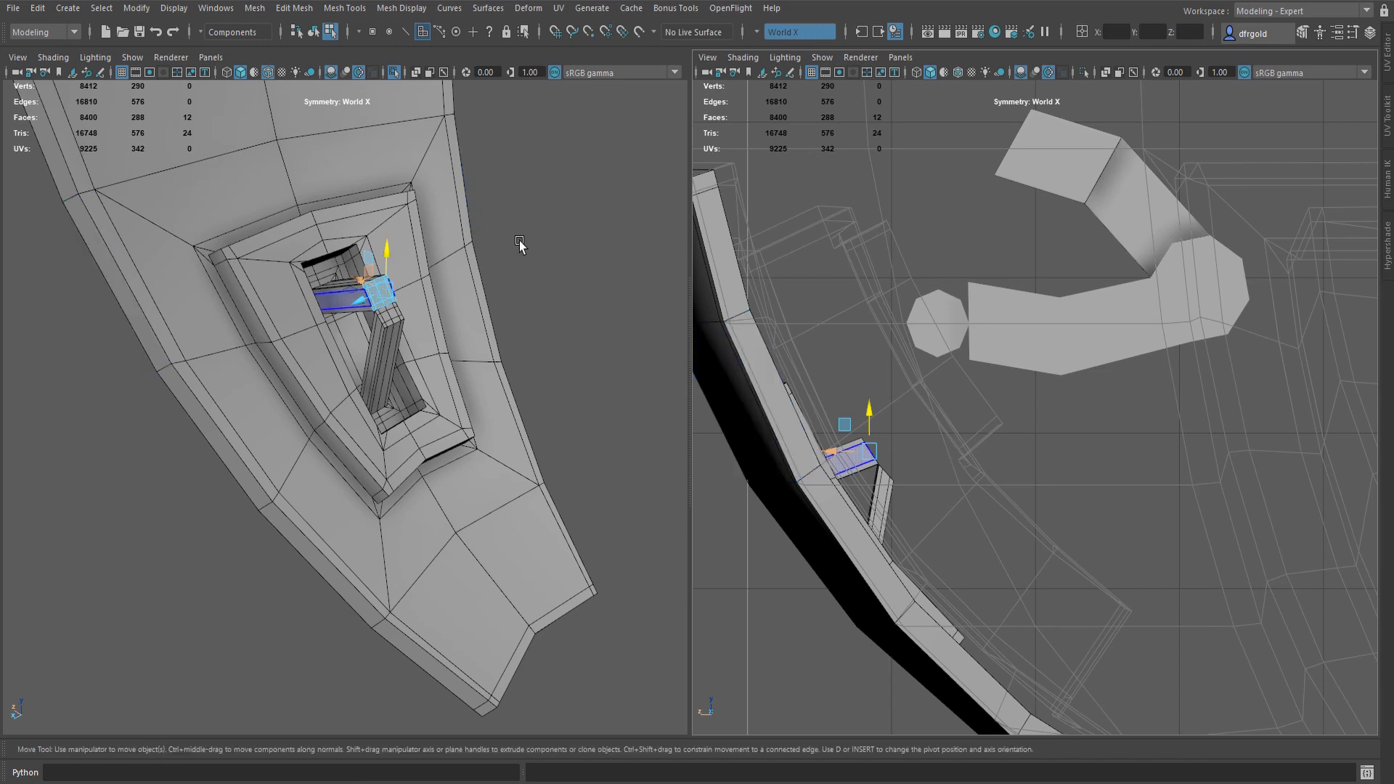
- Maximize the perspective view, select the full end faces of both arms by growing from their center faces, and delete them
key("space")
scroll(816, 290, "up", 5)
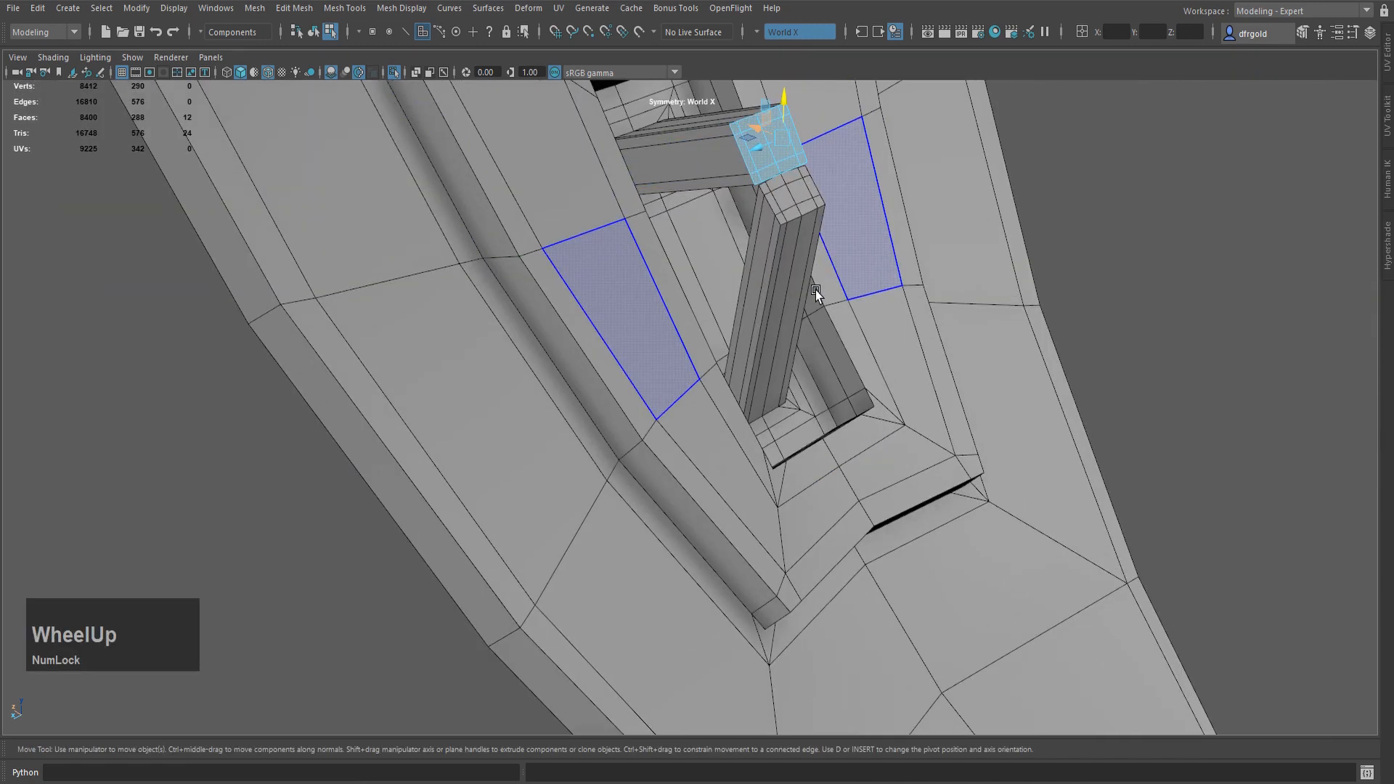
middle_click_drag(824, 478, 744, 726, "alt")
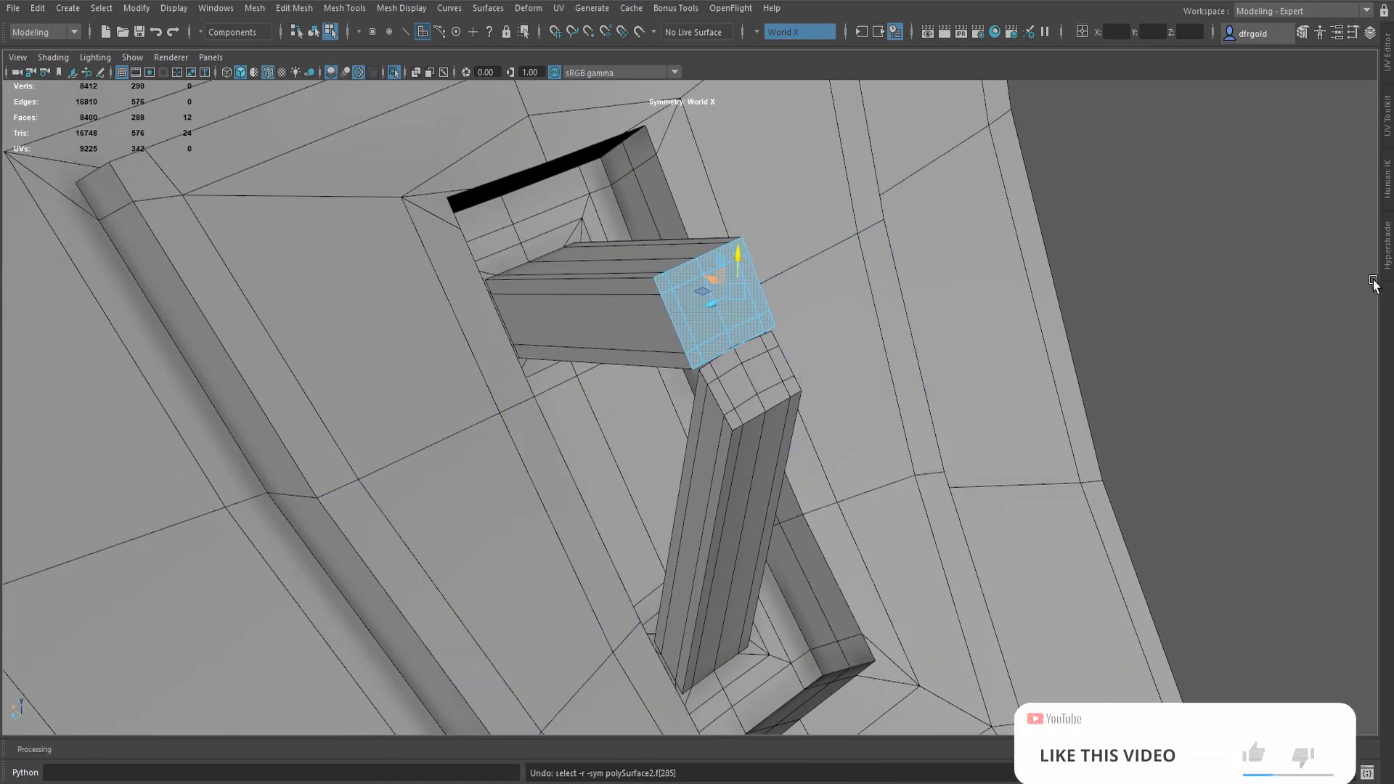
left_click(1143, 293)
left_click(761, 369)
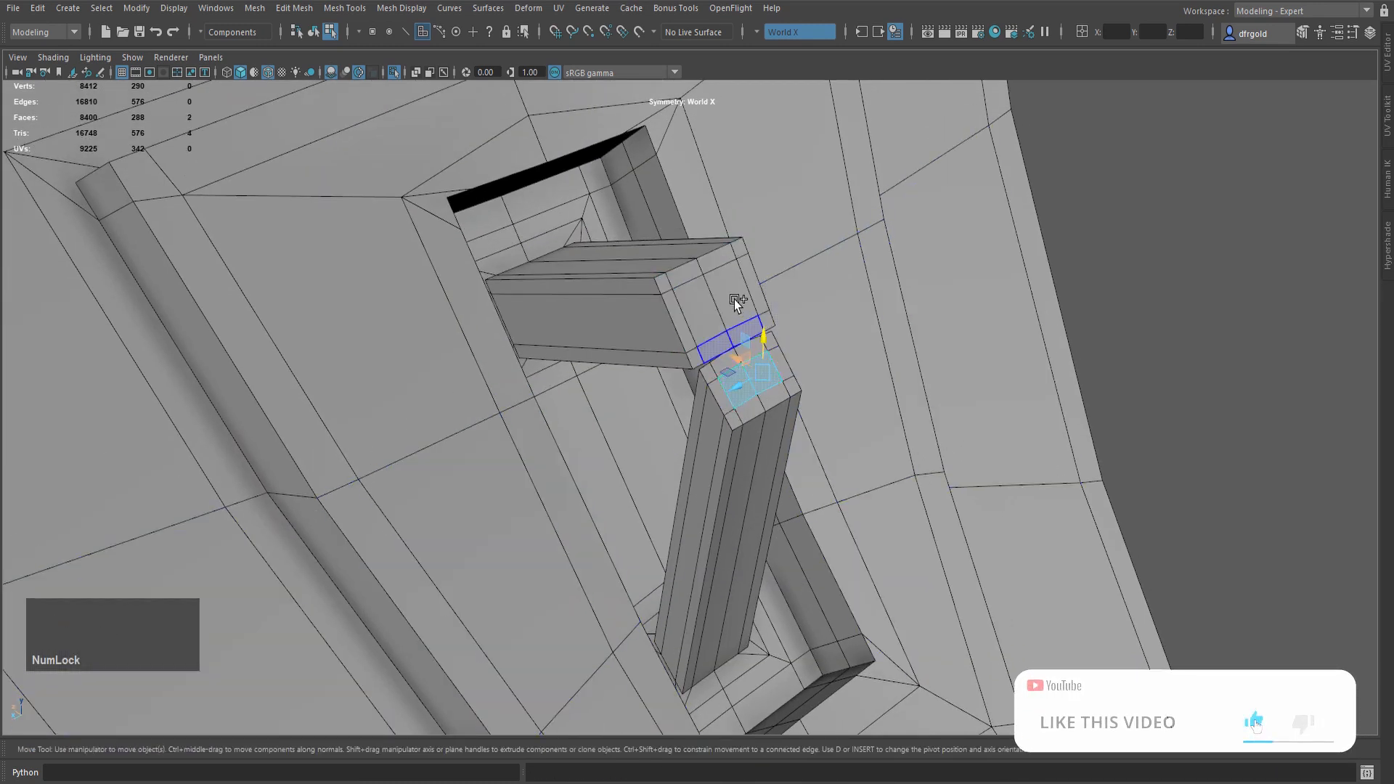
left_click(735, 300)
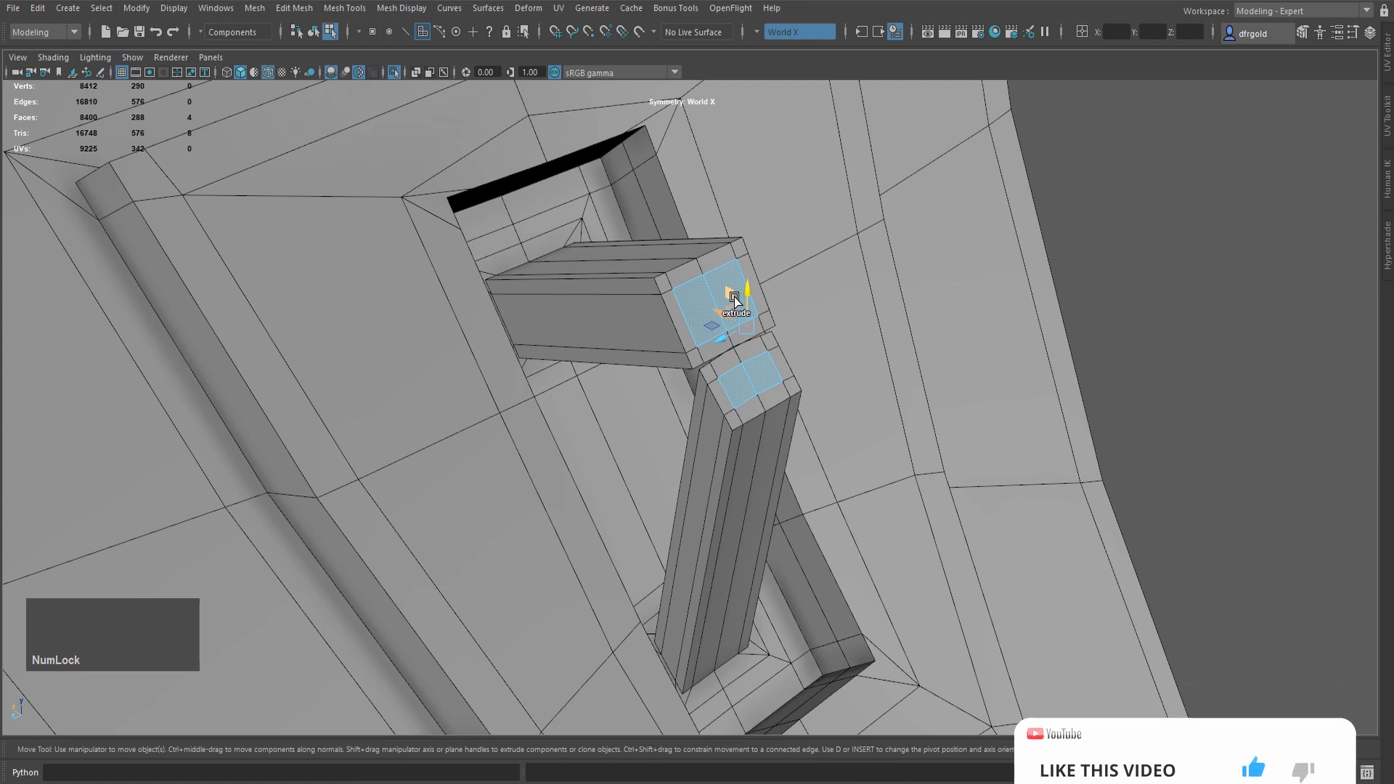
key("shift+period")
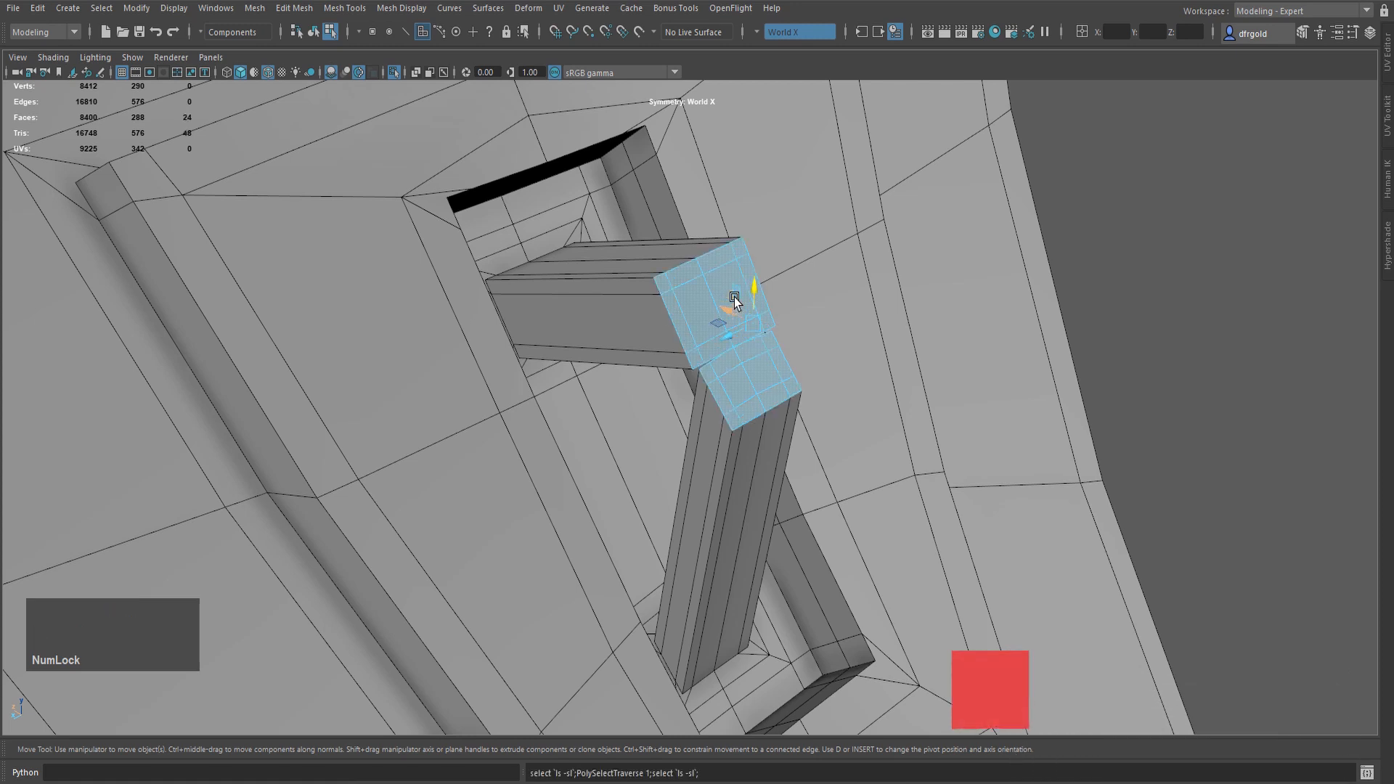
key("Delete")
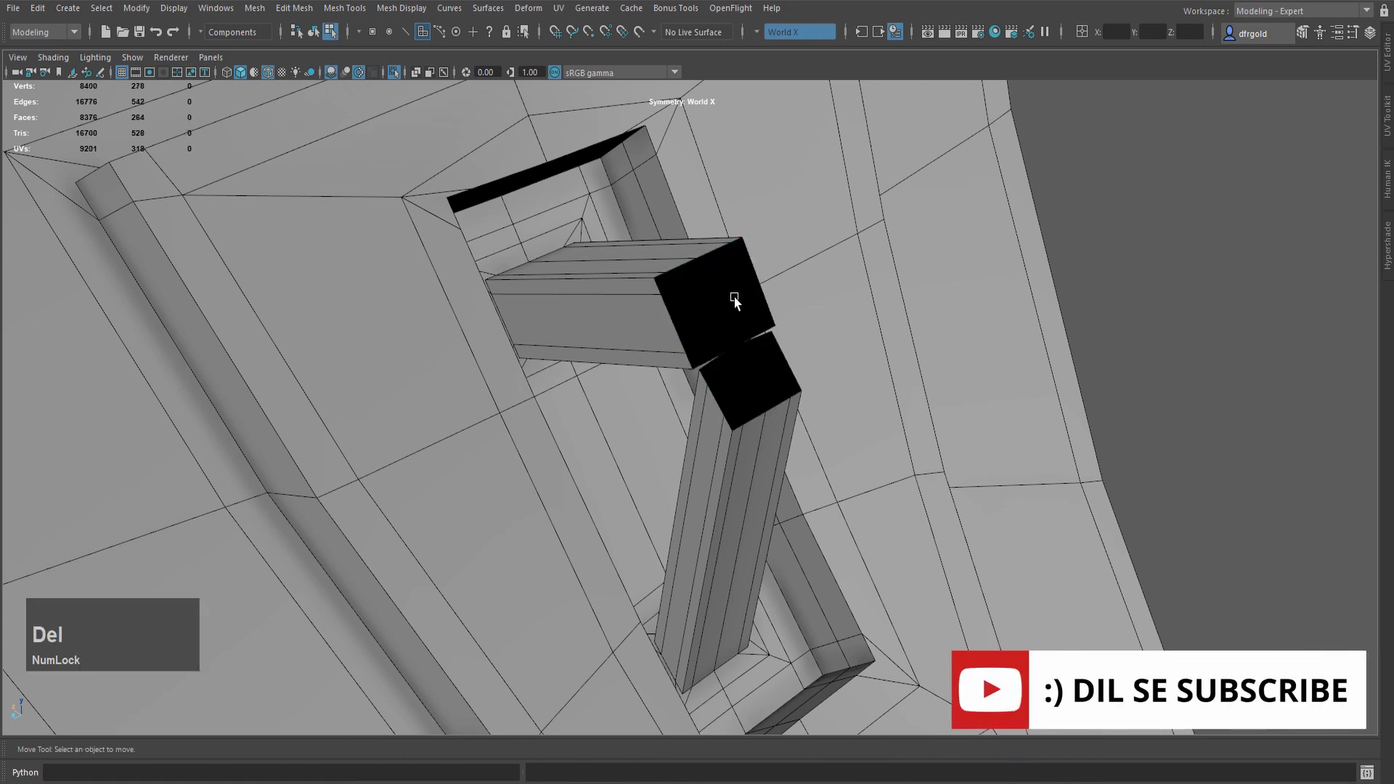
- Sew the two arms' facing border edges into one shared edge with a merge tolerance of 1
key("ctrl+F10")
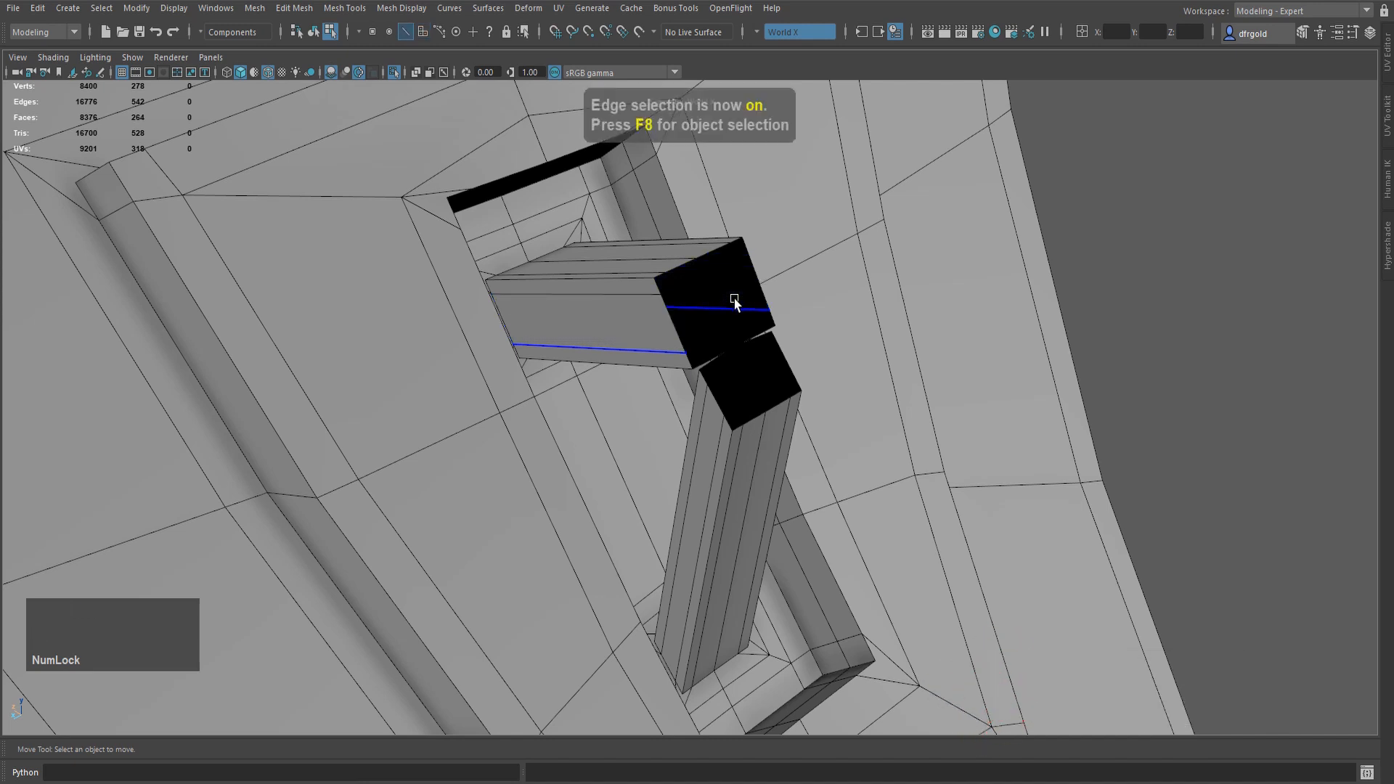
scroll(735, 300, "up", 2)
left_click(834, 279)
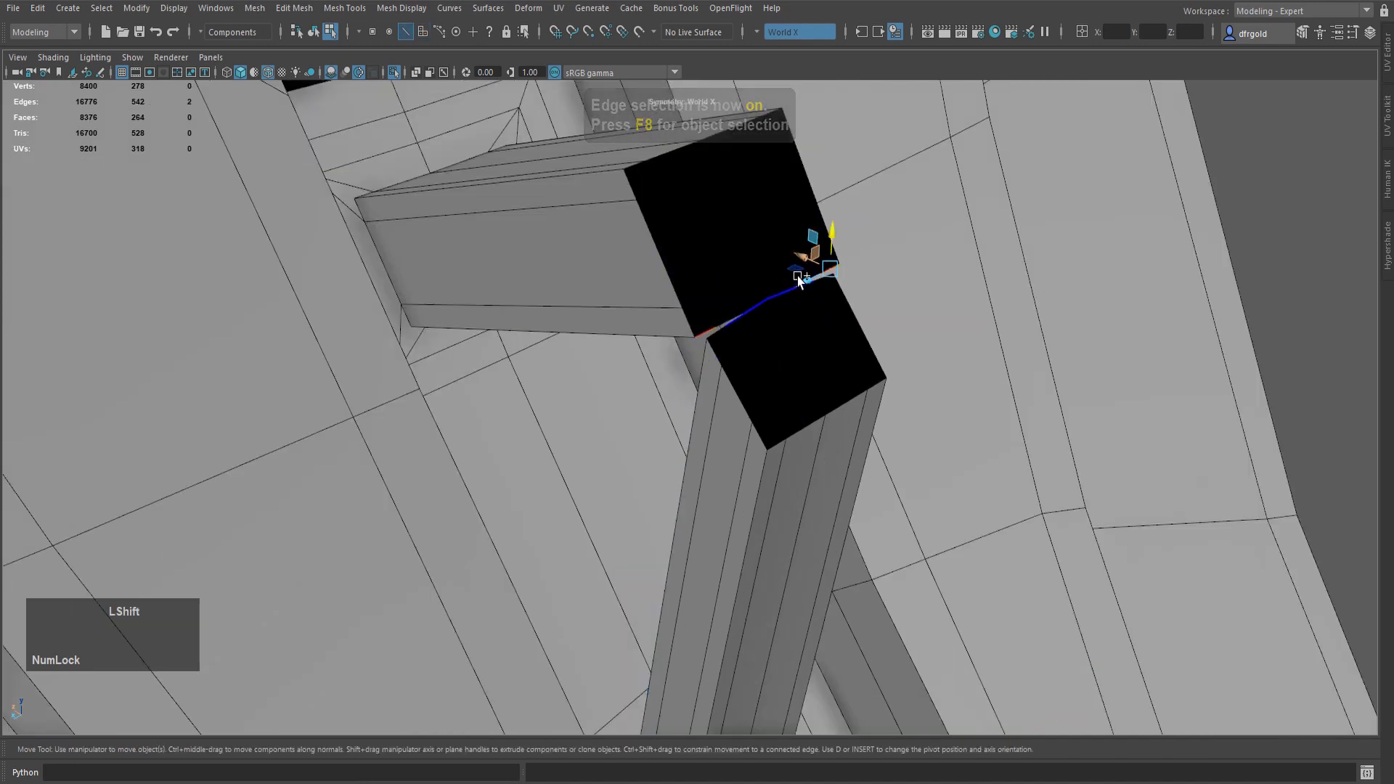
scroll(799, 298, "up", 1)
left_click_drag(802, 311, 433, 302, "alt")
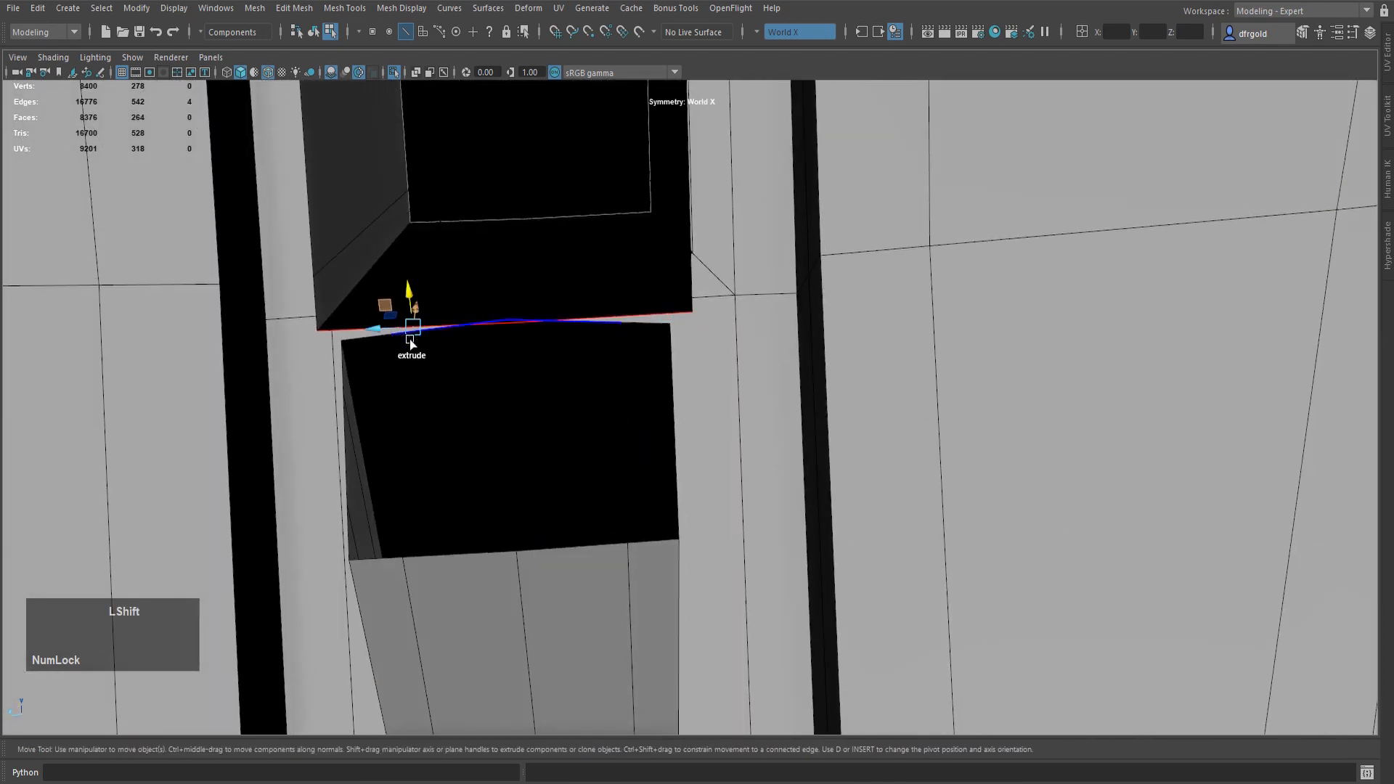
key("q")
left_click(444, 361)
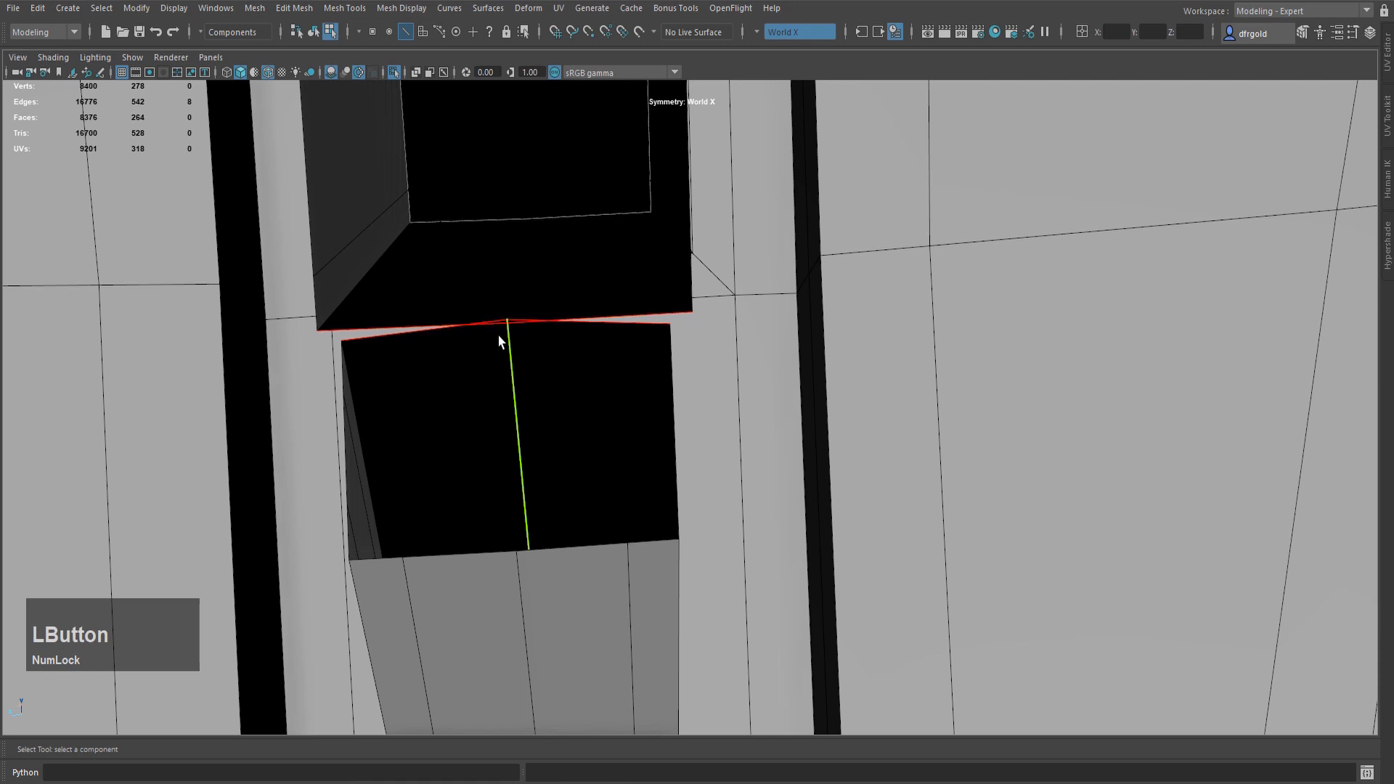
right_click_drag(498, 336, 562, 253, "shift")
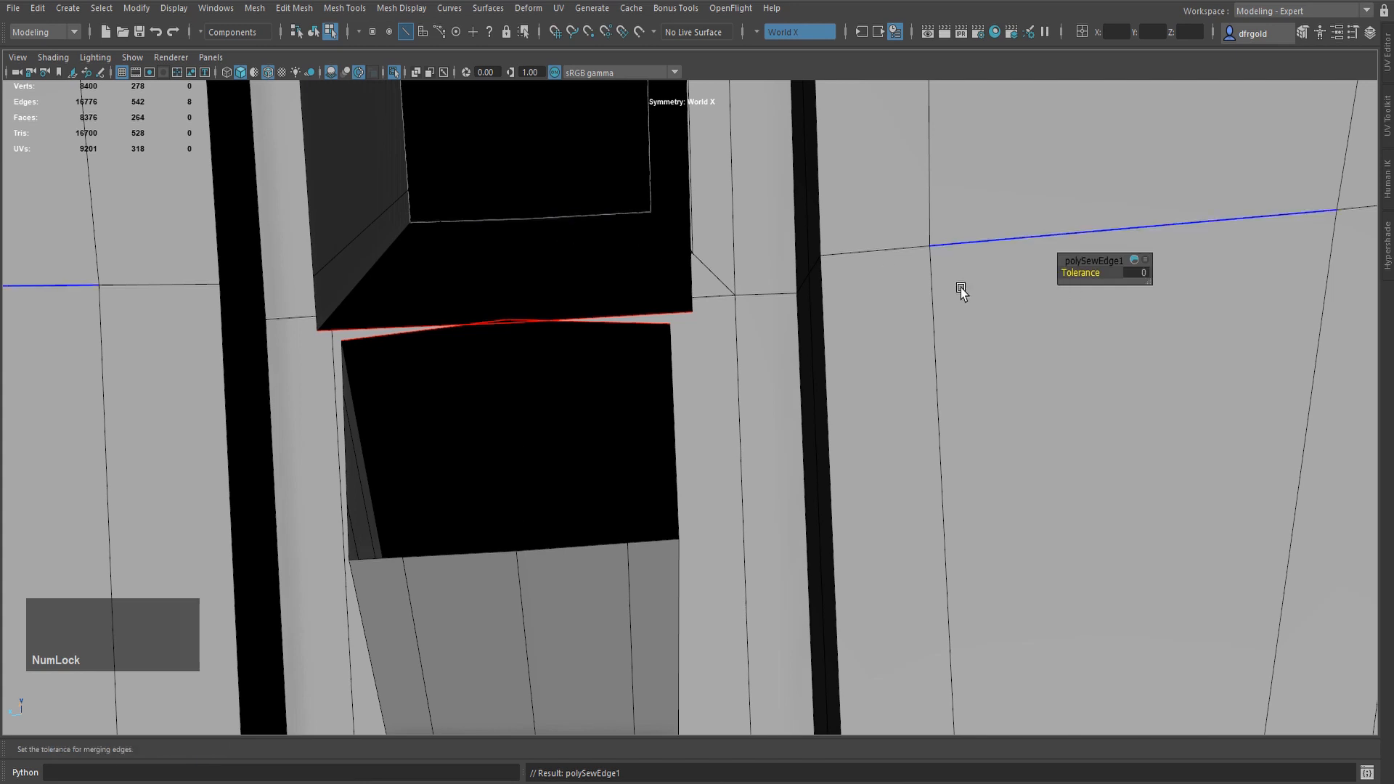
middle_click_drag(1009, 257, 1084, 236)
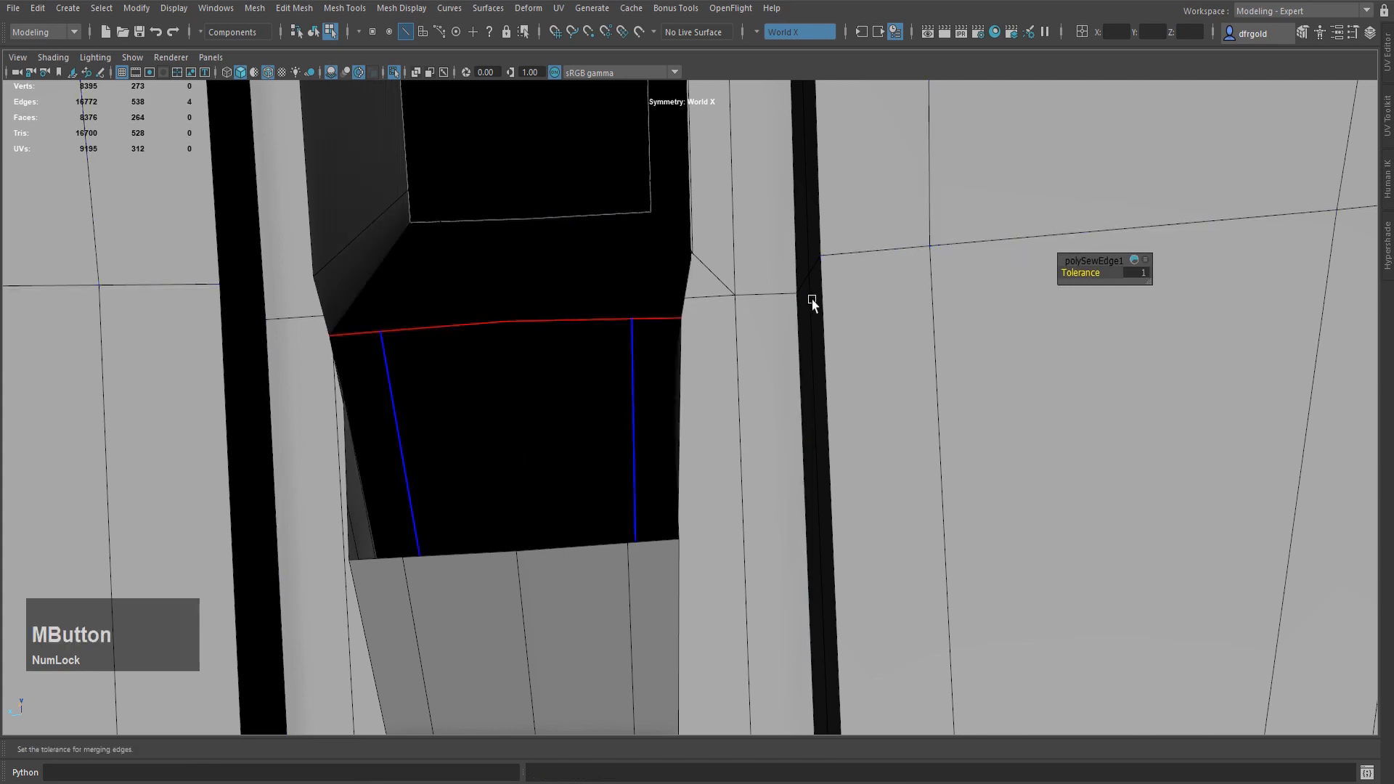
scroll(881, 297, "down", 4)
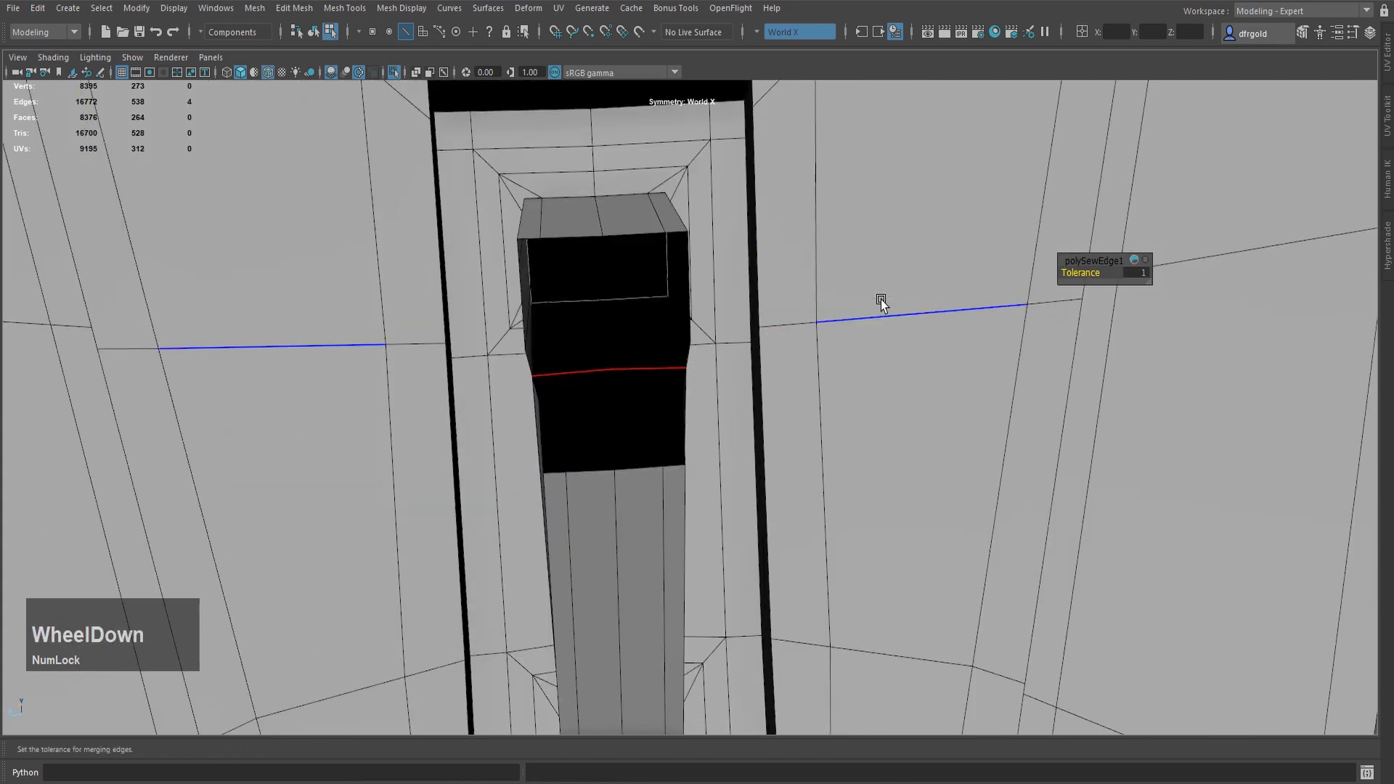
key("q")
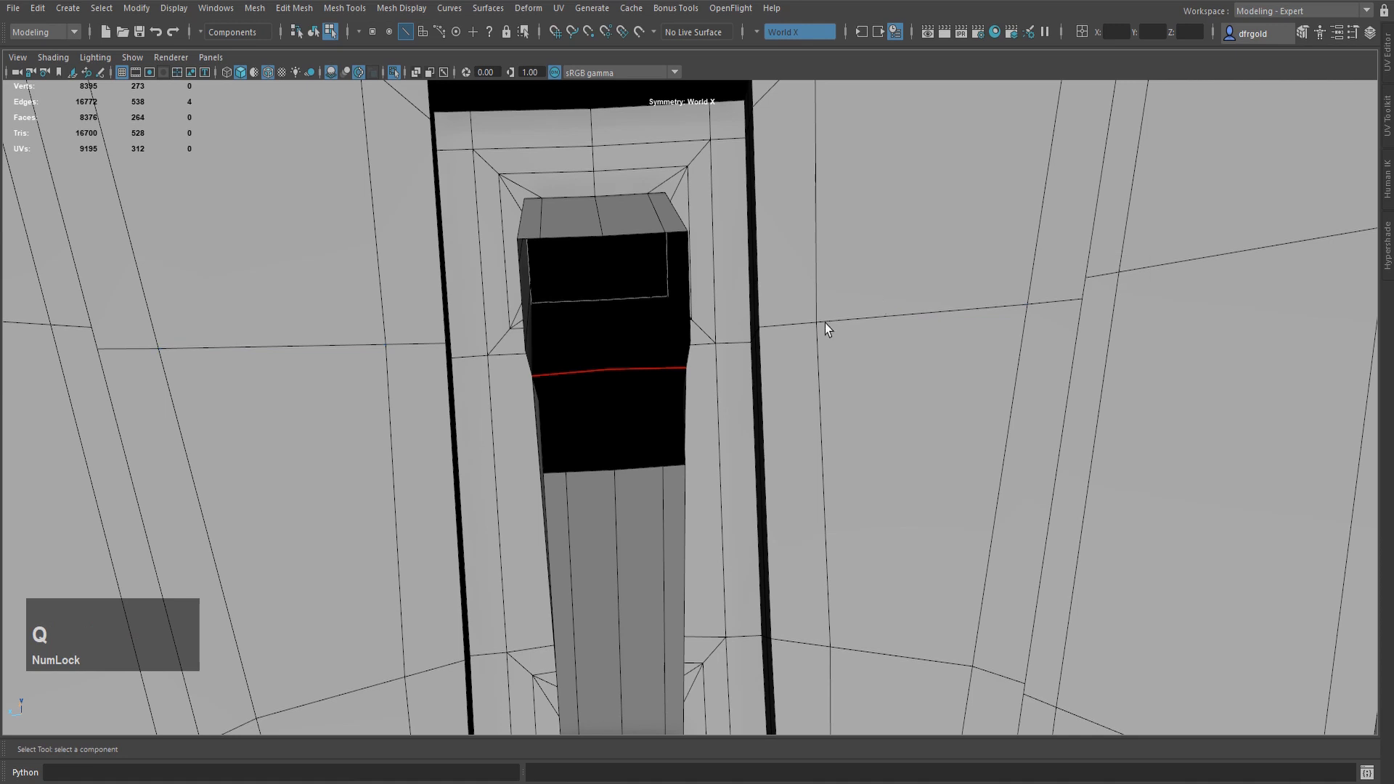
- Select the opening's side edges from the upper arm to the lower arm and scale them straight along X
left_click(518, 252)
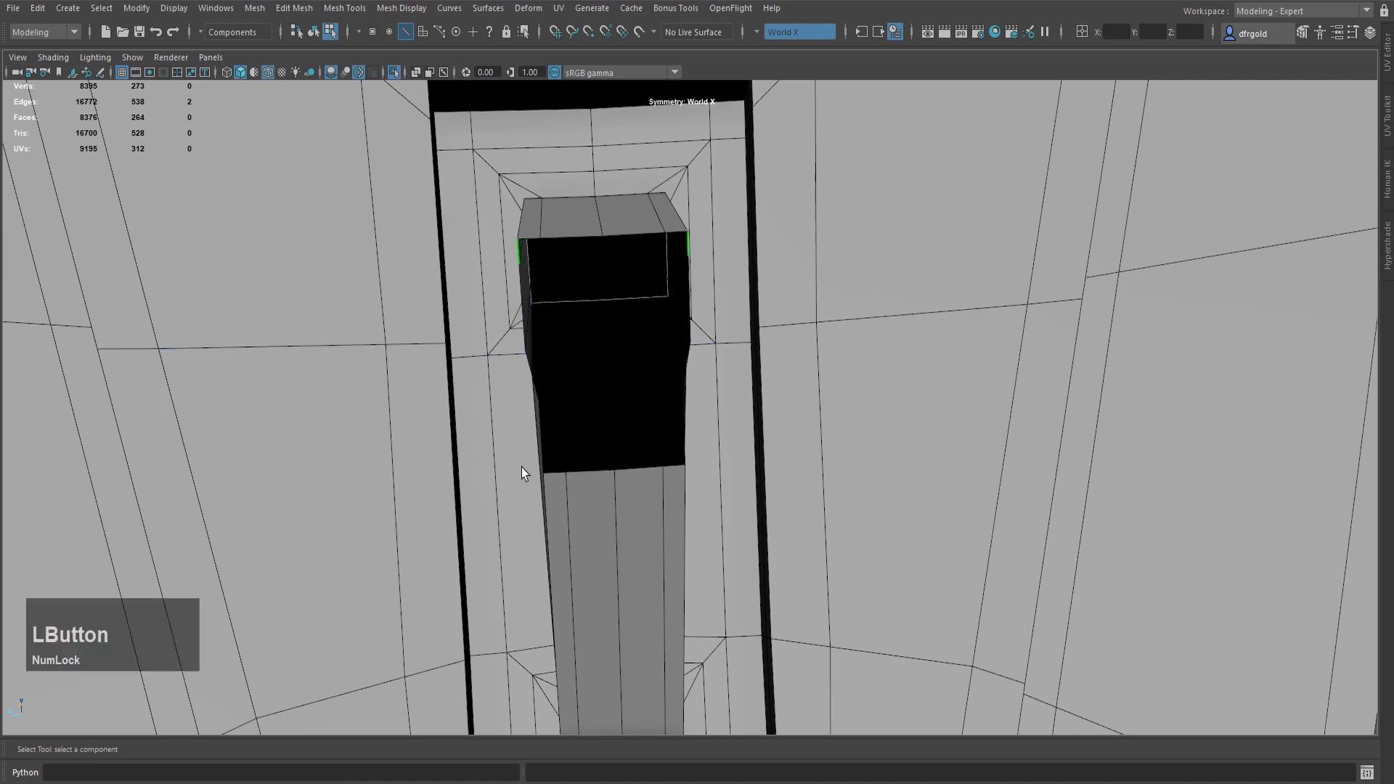
left_click_drag(522, 473, 652, 491, "alt")
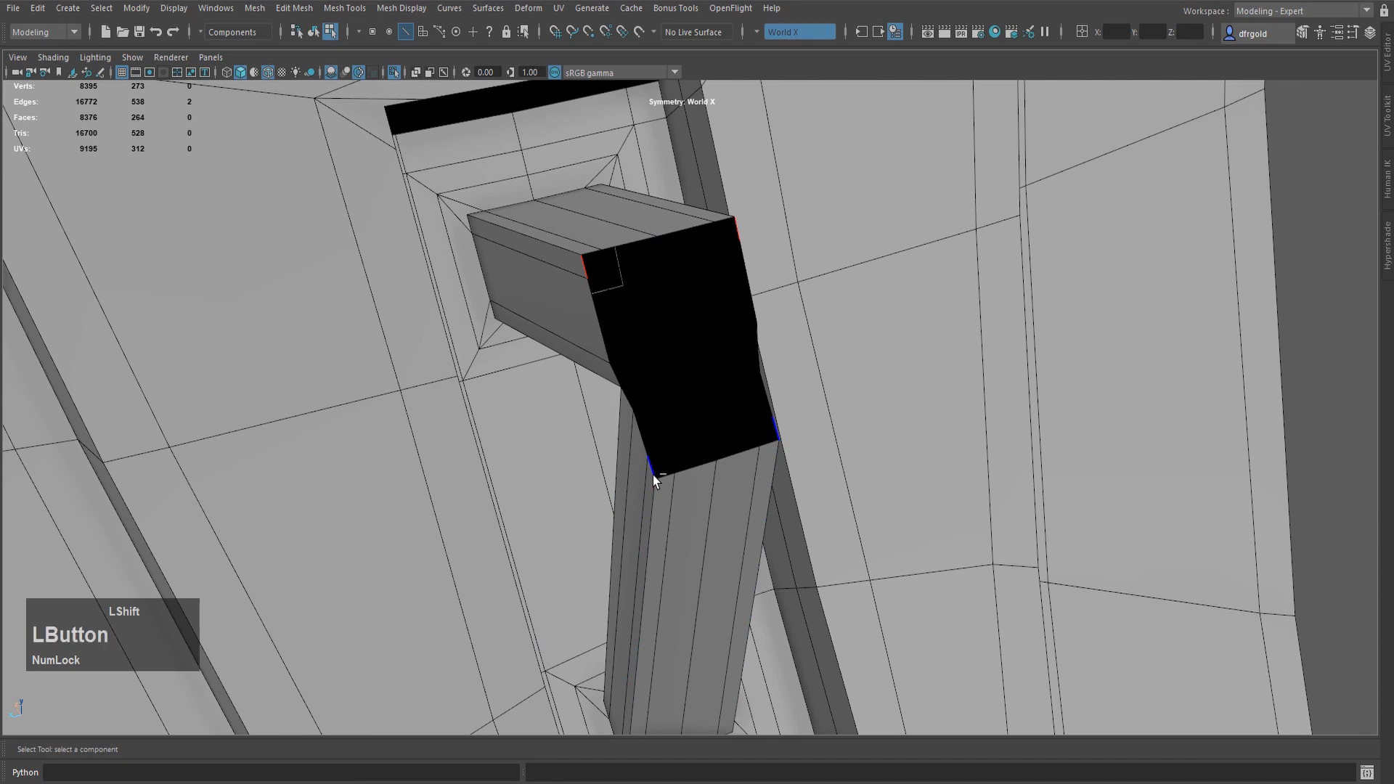
double_click(652, 476, "shift")
left_click_drag(946, 352, 885, 365, "alt")
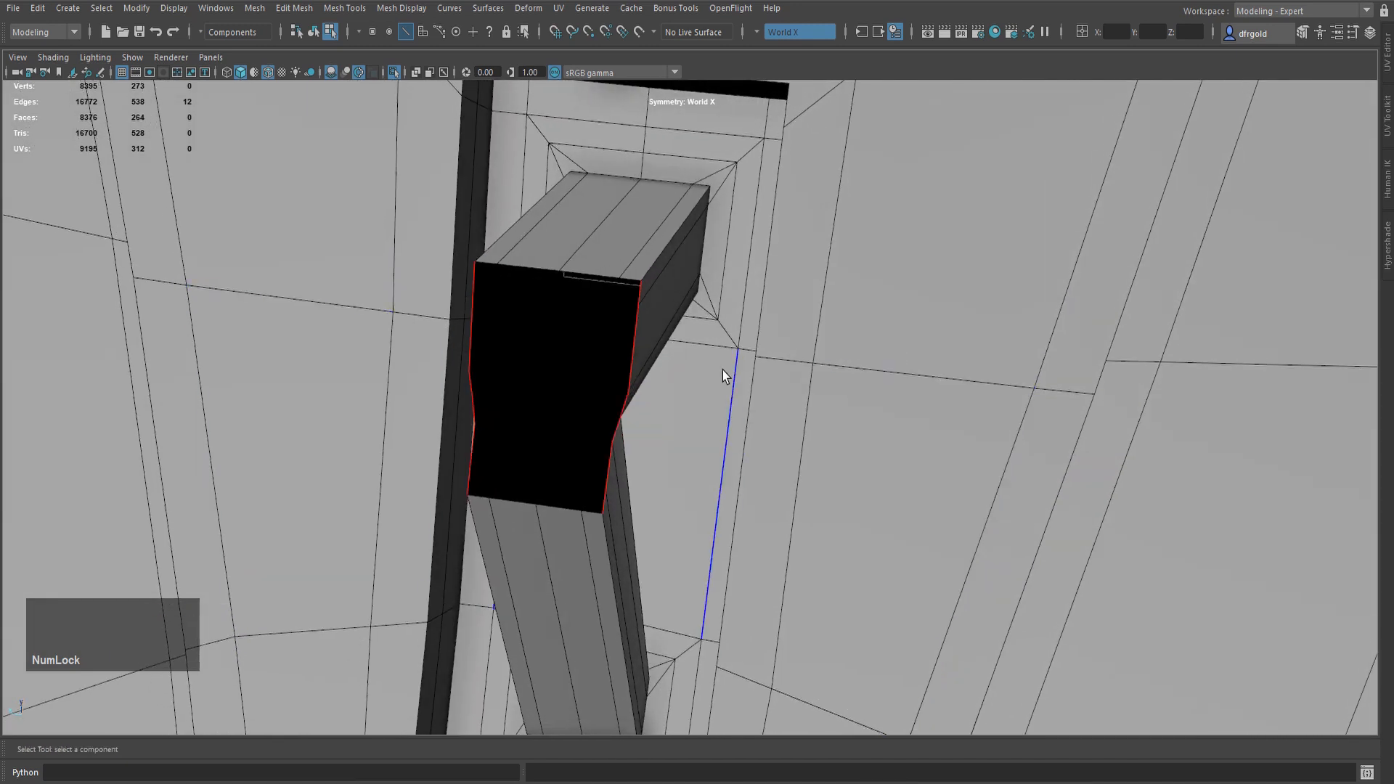
key("r")
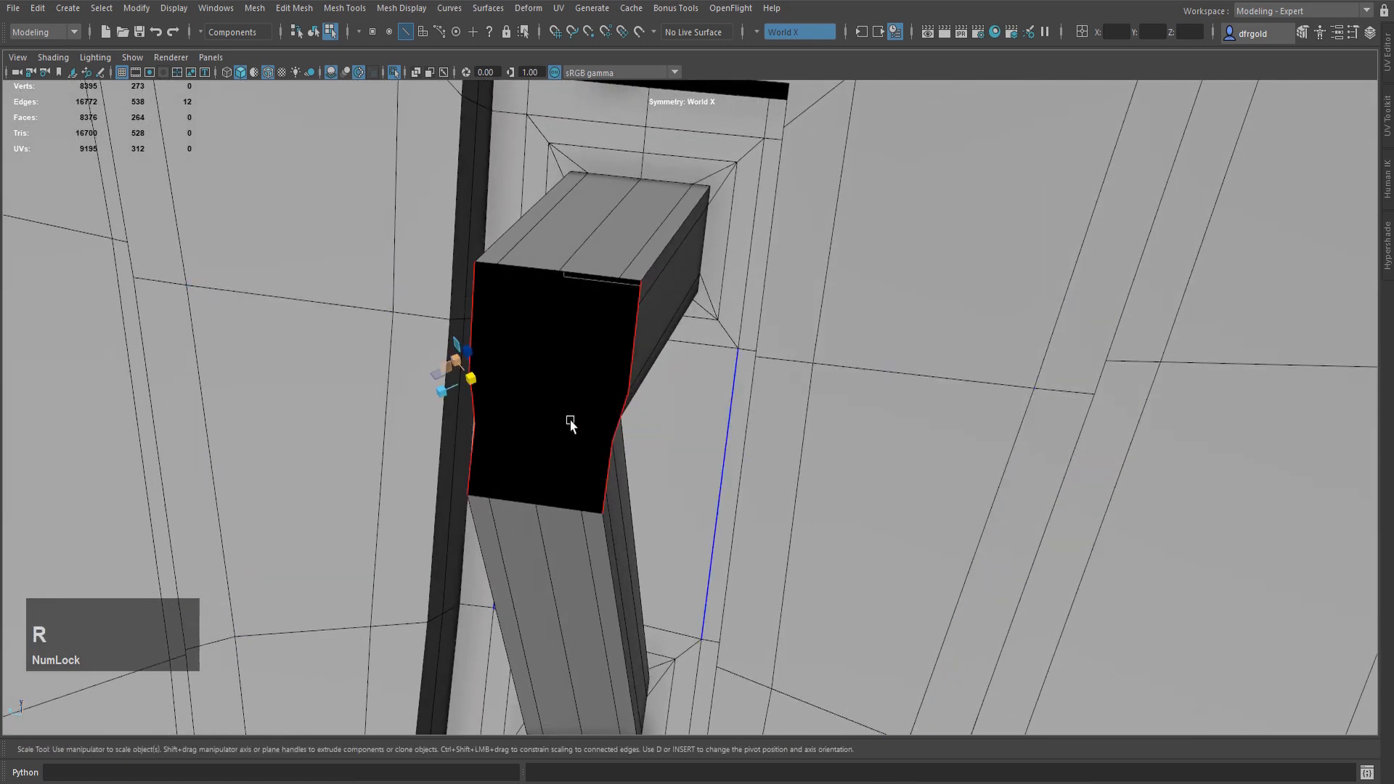
mouse_move(454, 460)
left_mouse_down("alt")
mouse_move(488, 464)
mouse_move(421, 459)
mouse_move(454, 469)
left_mouse_up("alt")
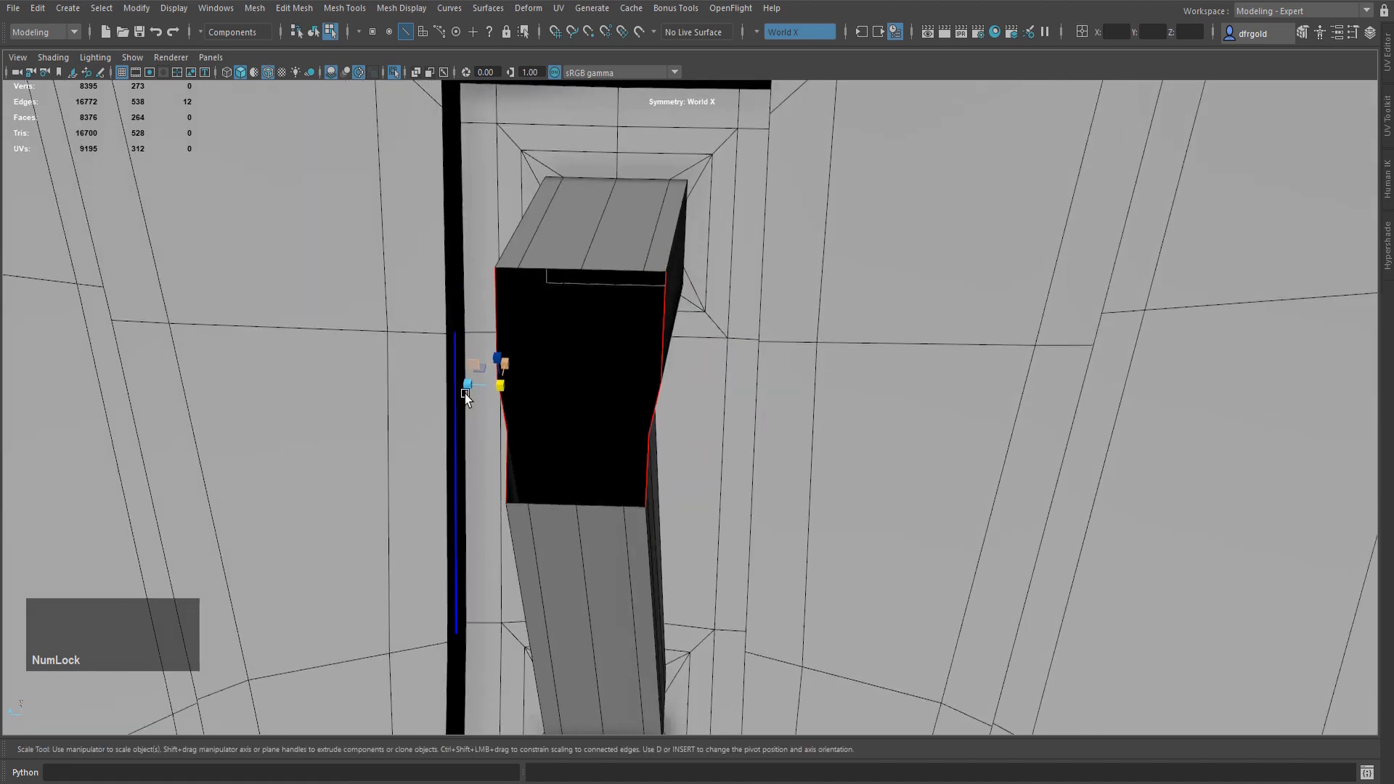
left_click_drag(481, 385, 582, 411)
left_click_drag(551, 472, 591, 465, "alt")
- Restore the two-pane layout and select the complete border loop of the joined opening
key("space")
key("space")
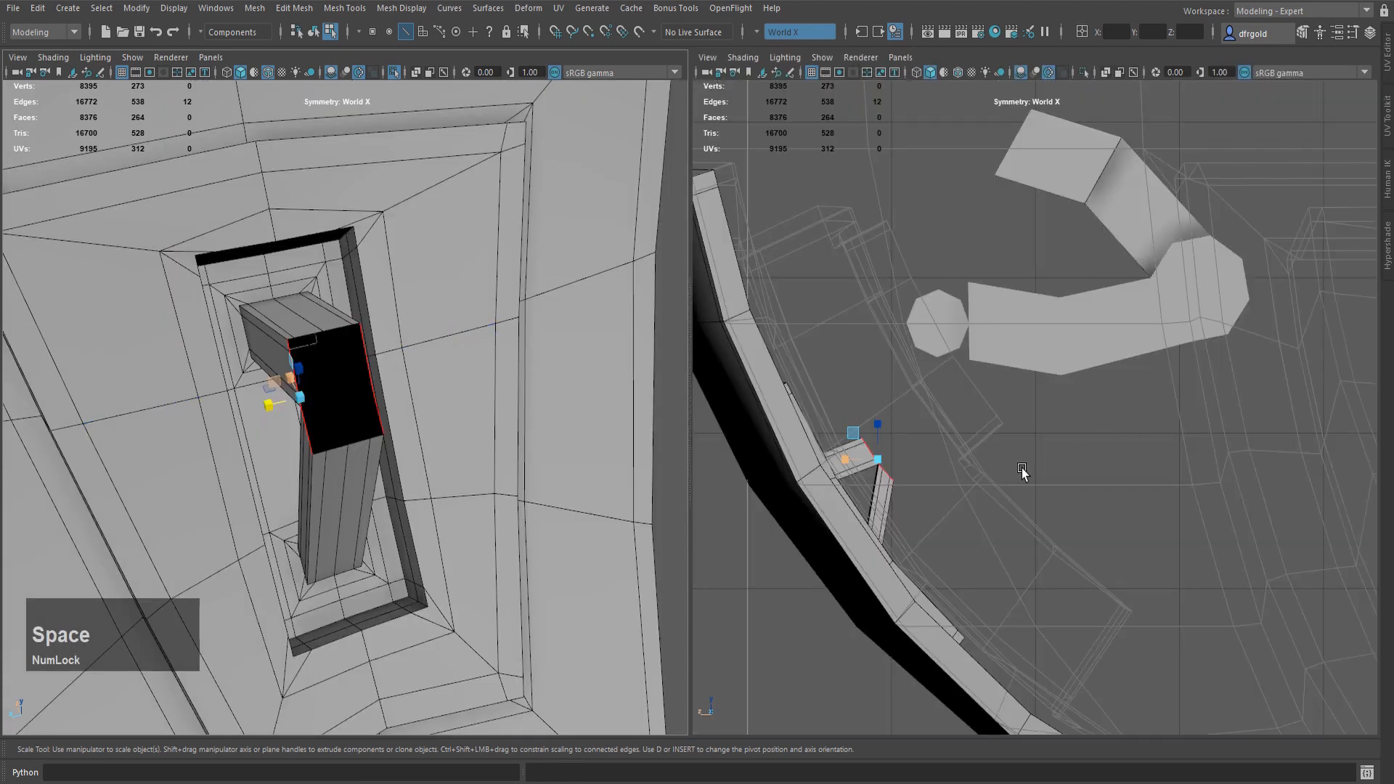
key("d")
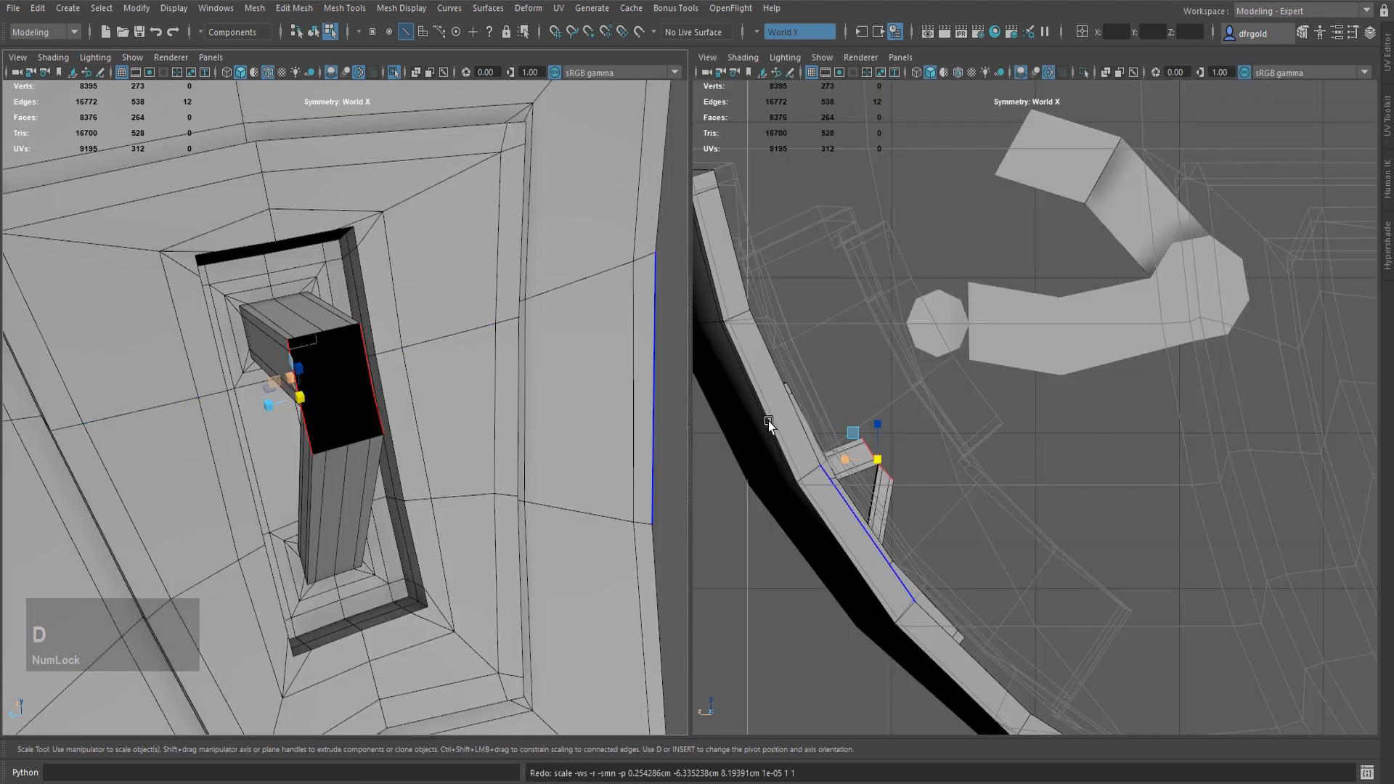
left_click(320, 343)
left_click(341, 328)
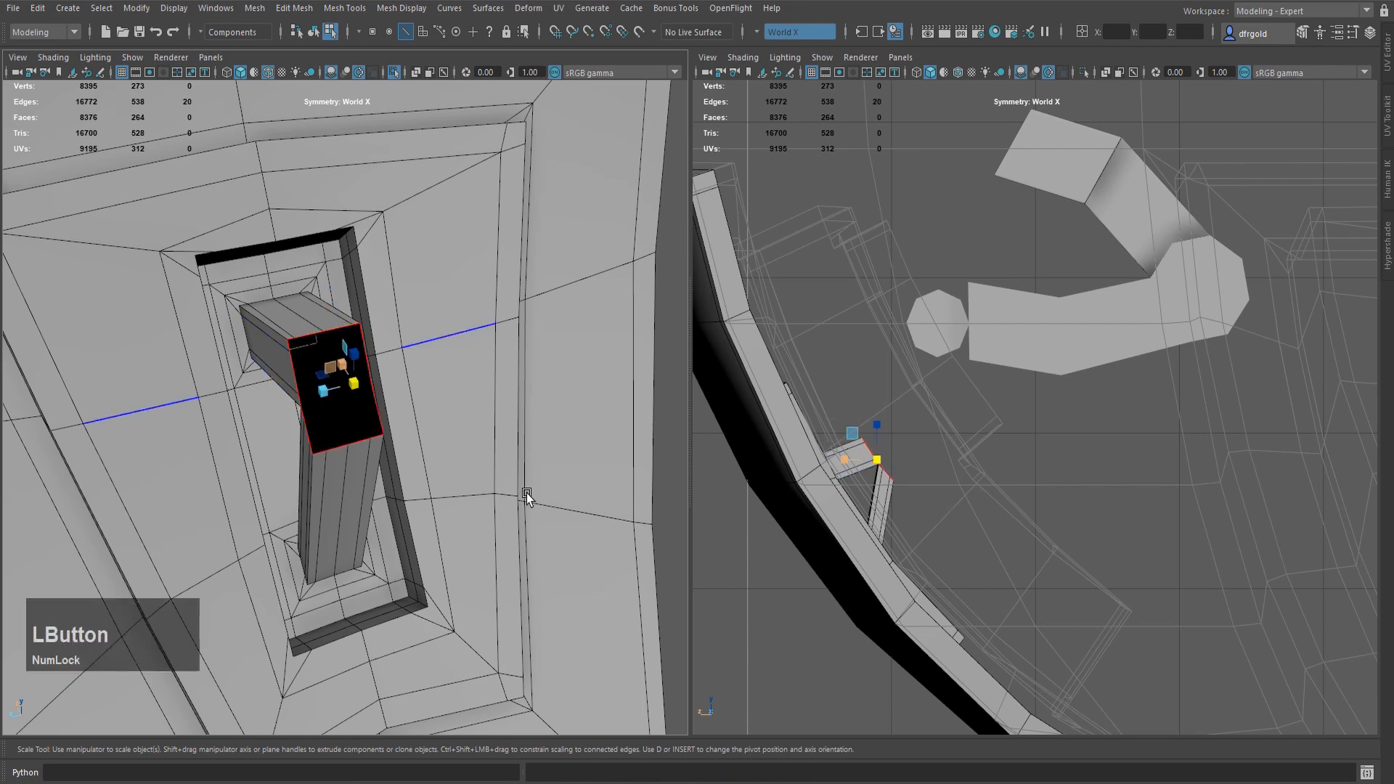
- Center the pivot within the opening, tilt its axes to match the opening's slope, and scale the border loop flat
left_click_drag(508, 467, 472, 492, "alt")
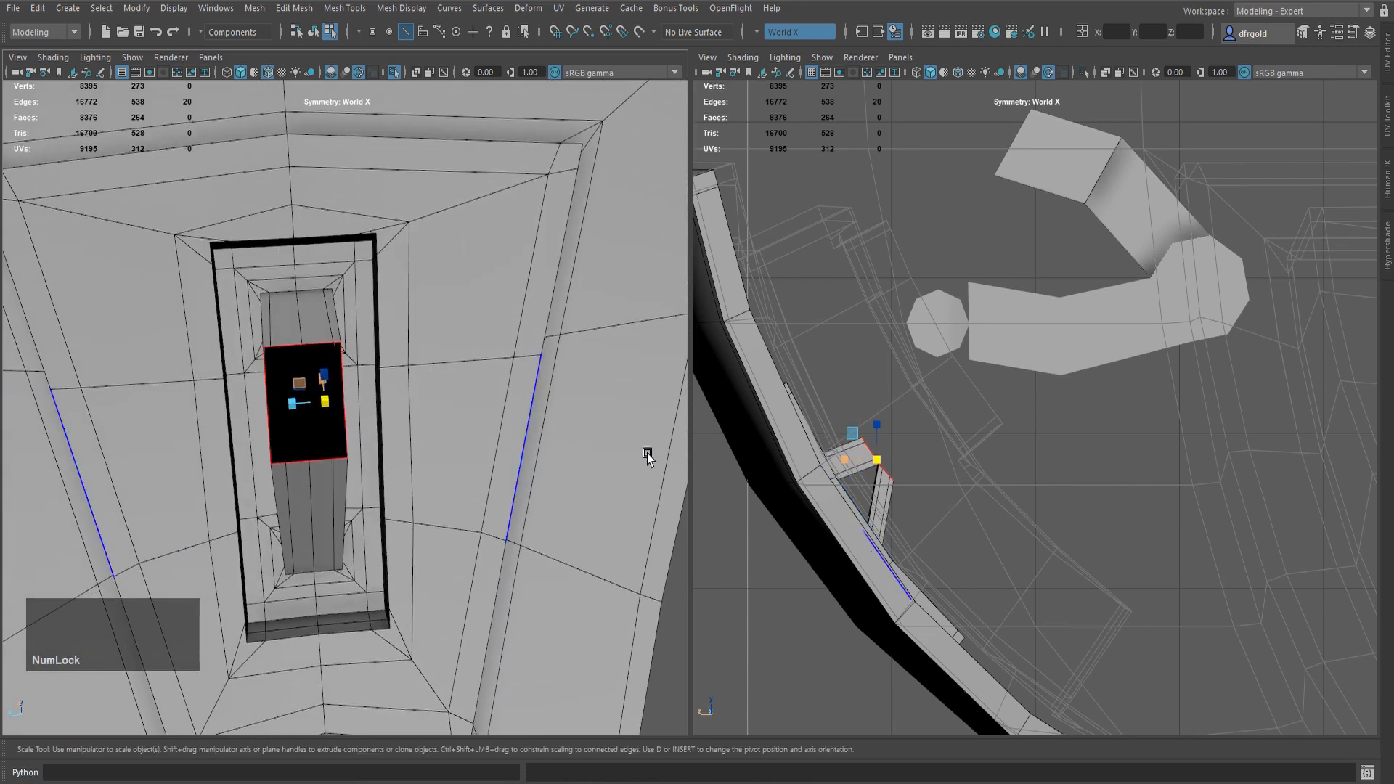
key("d")
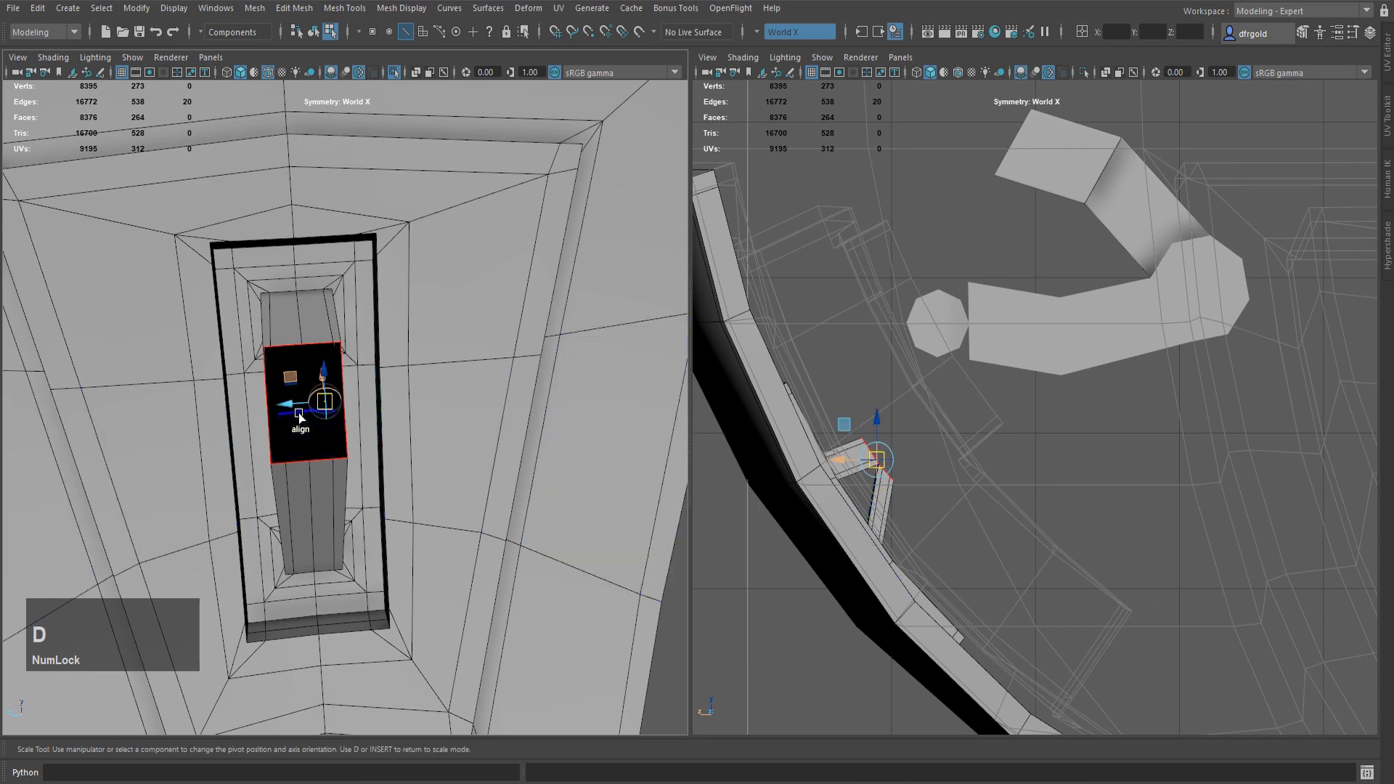
left_click_drag(287, 408, 268, 408)
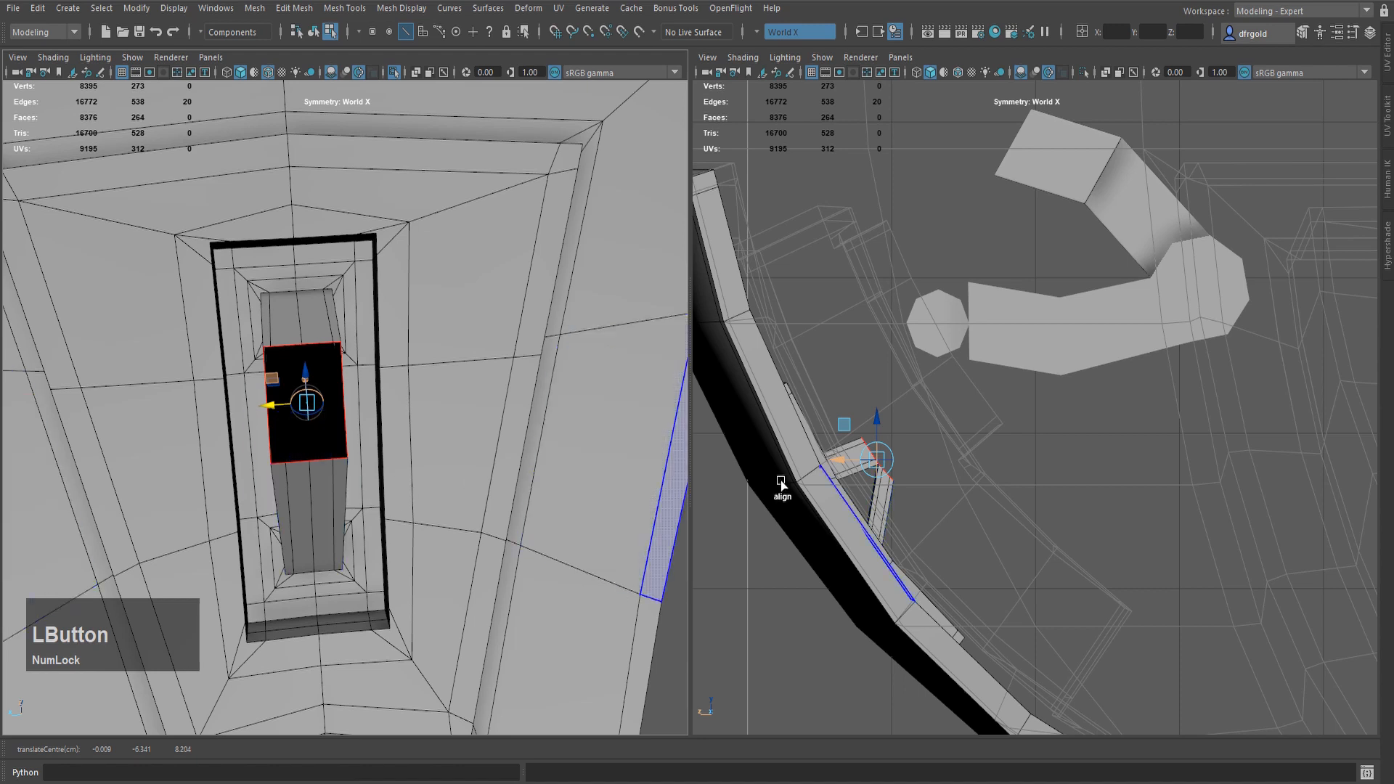
left_click_drag(895, 462, 1010, 424)
key("r")
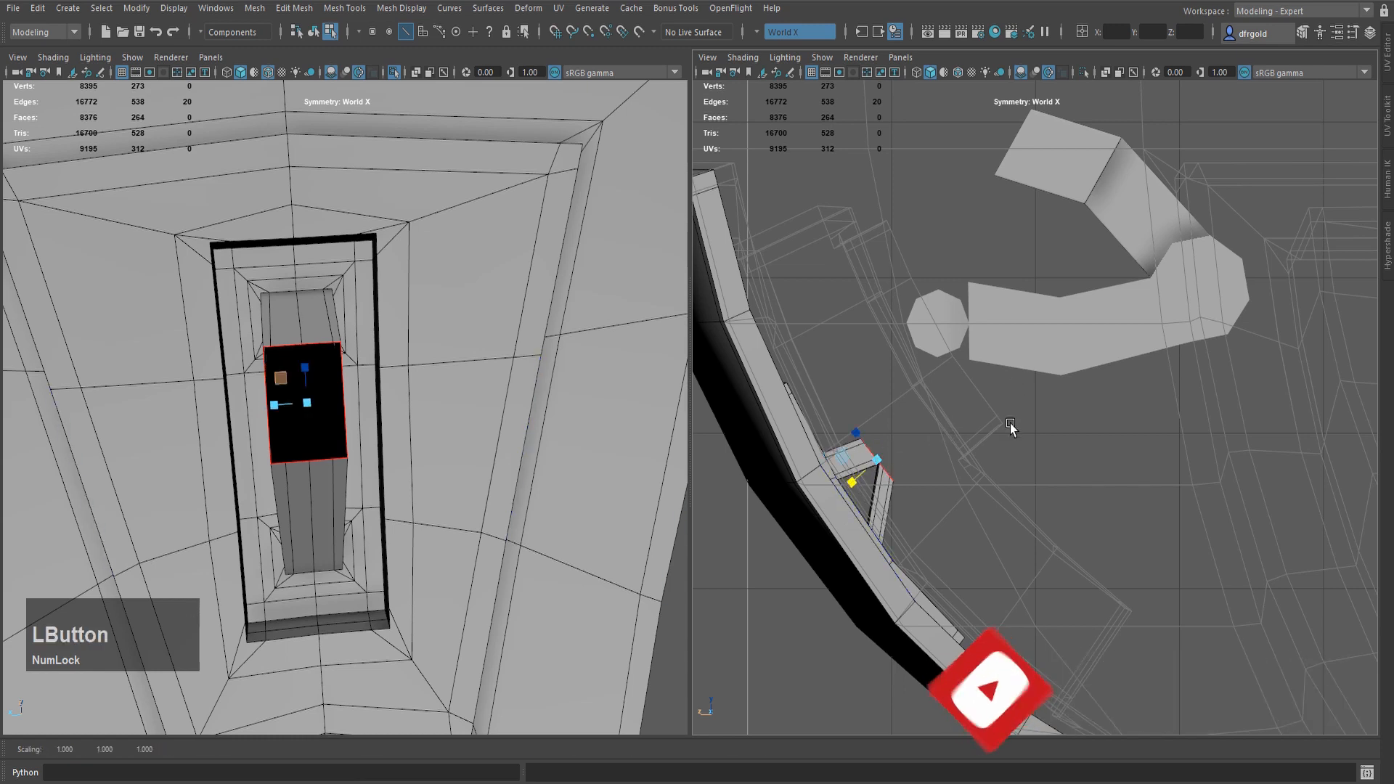
key("q")
- Extrude the opening's border edges with Keep Faces Together turned on
scroll(1009, 424, "up", 1)
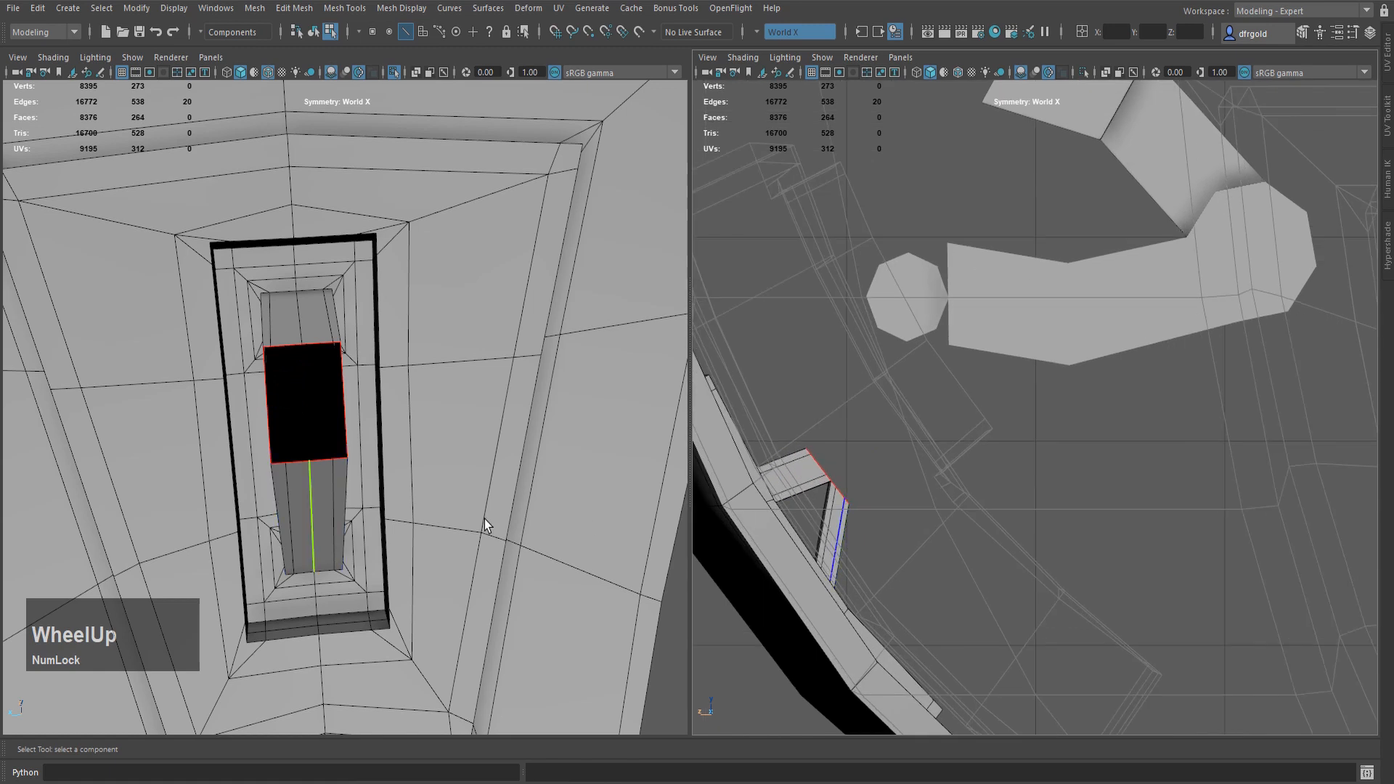
scroll(521, 434, "down", 2)
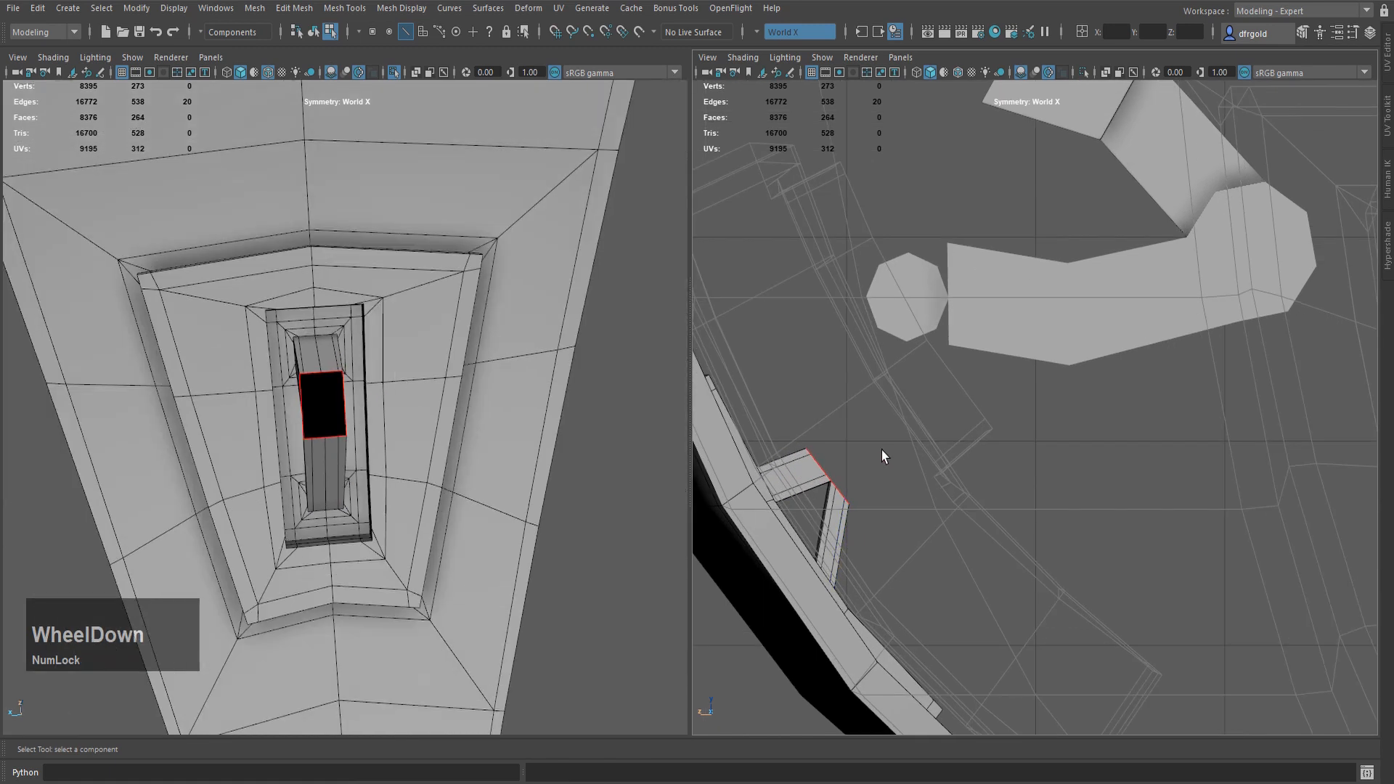
key("ctrl")
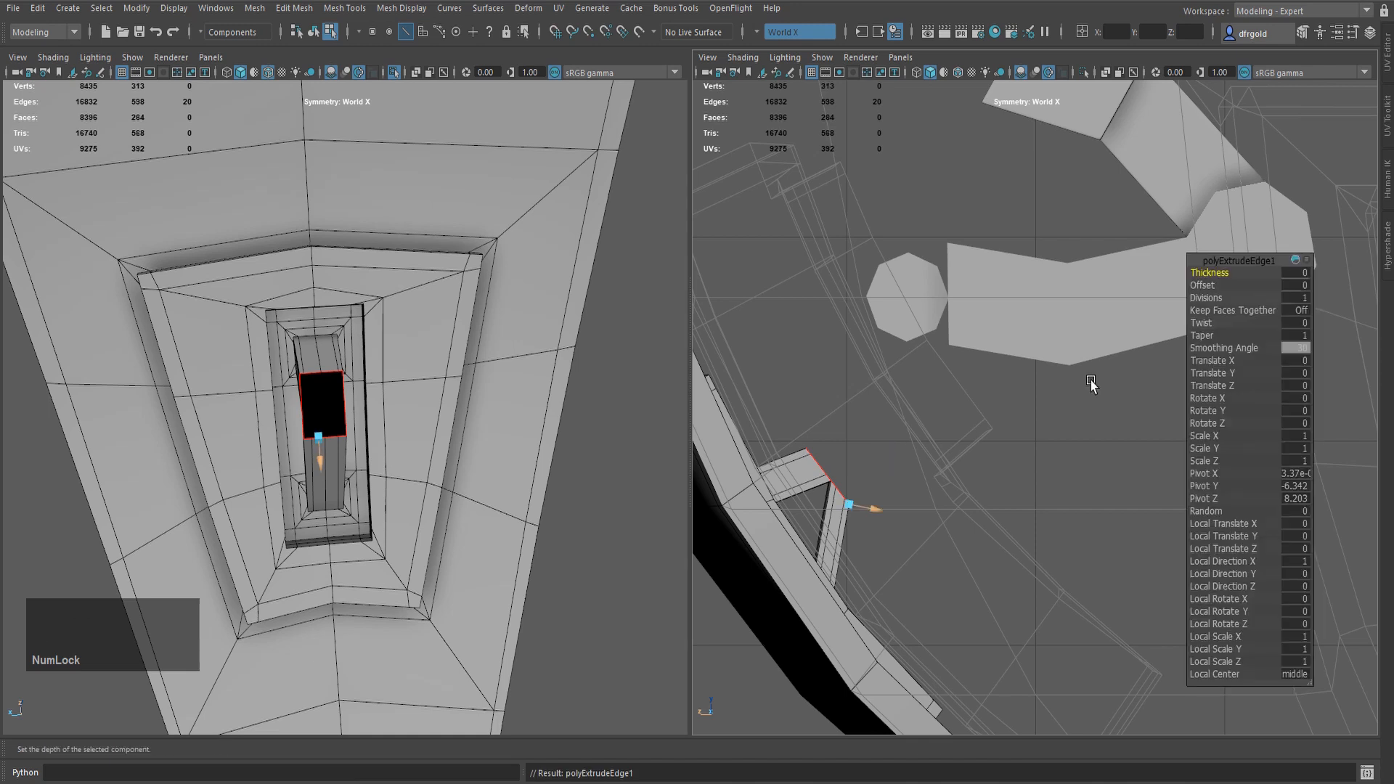
left_click(1305, 308)
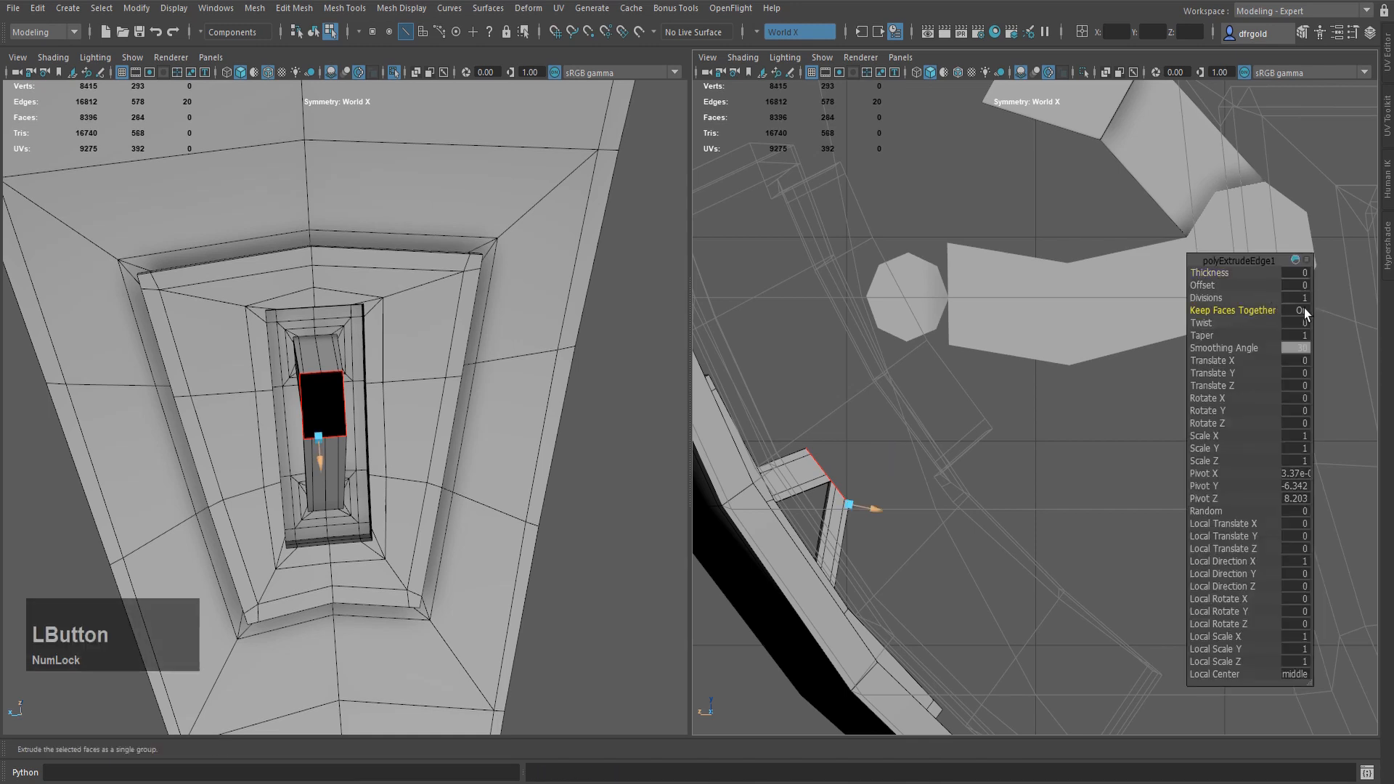
left_click(1209, 273)
middle_click_drag(970, 386, 985, 411)
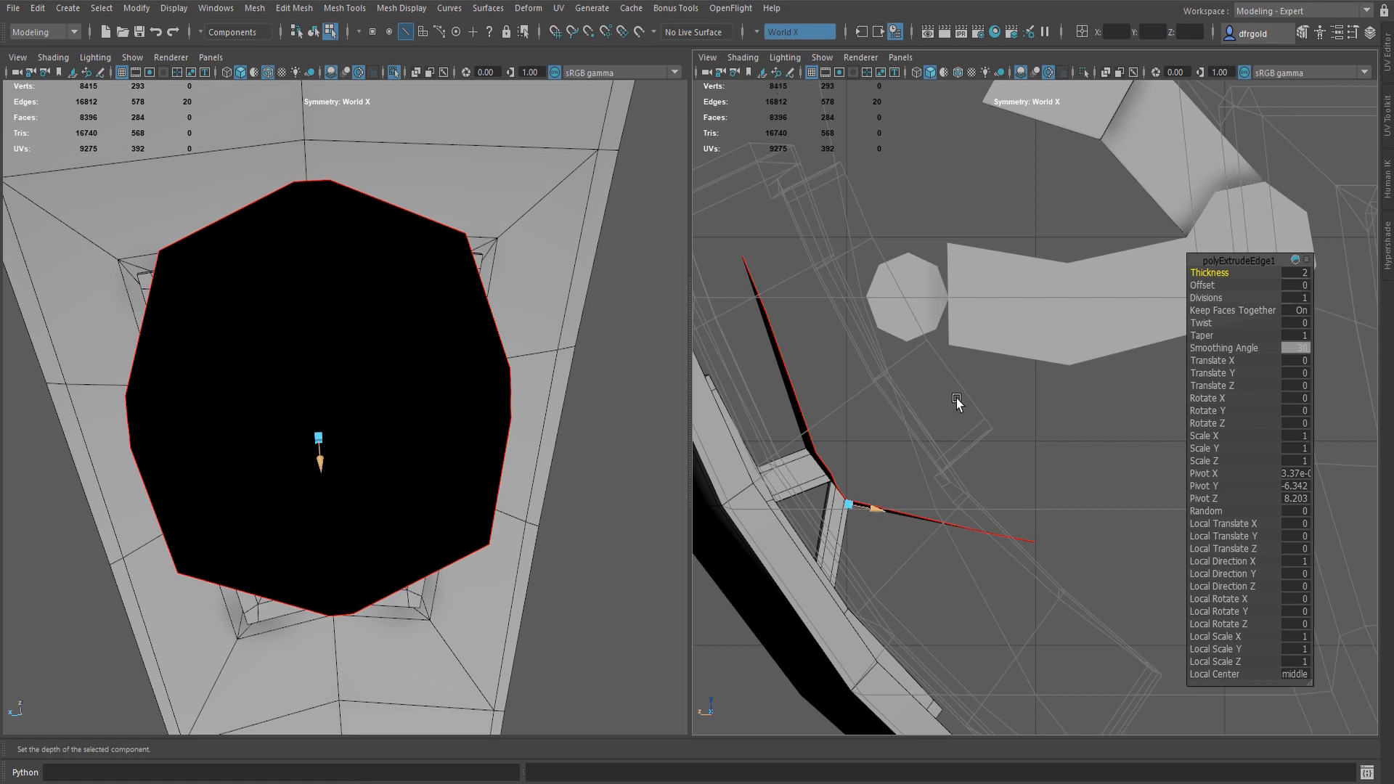
key("z")
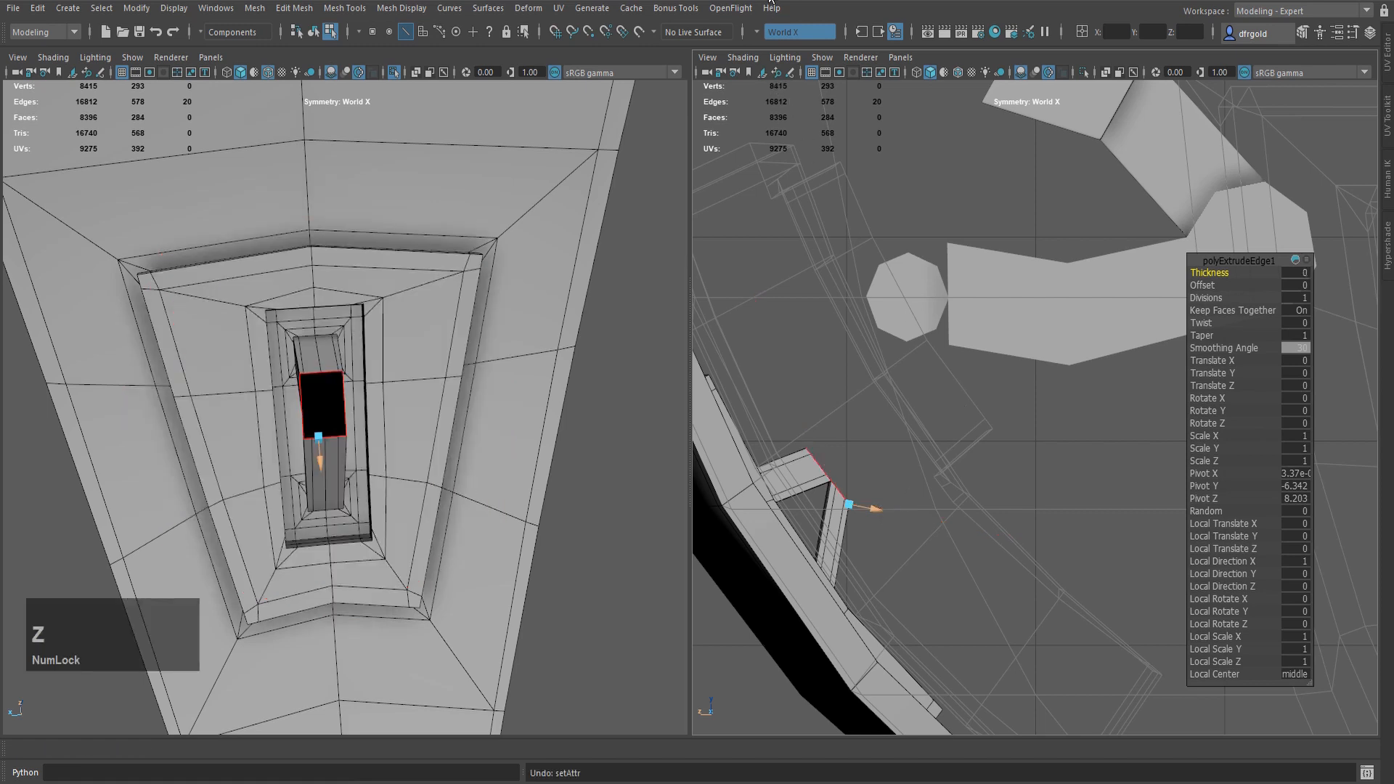
- Turn World X symmetry off, try a thickness of 4.7 on the border extrusion, and undo the thickness change
left_click(787, 32)
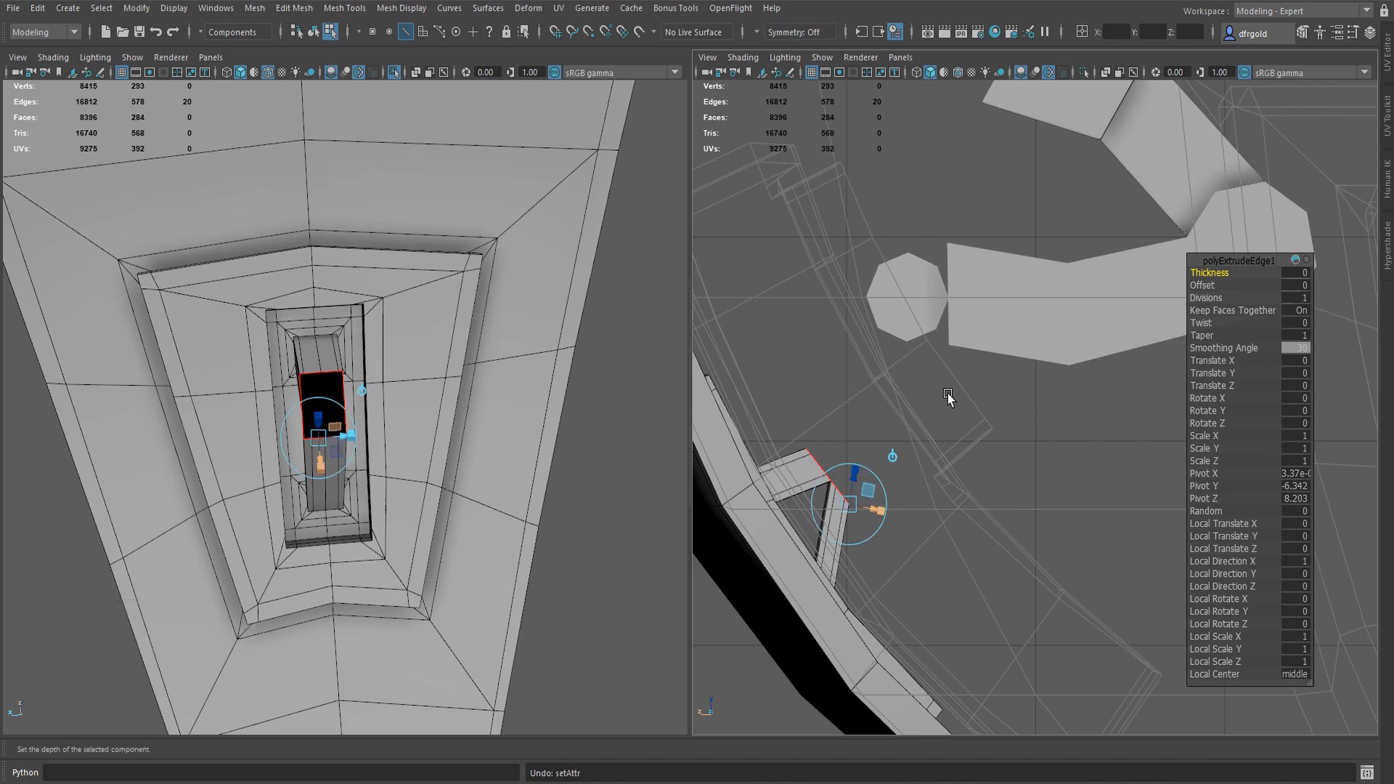
key("Num_Lock")
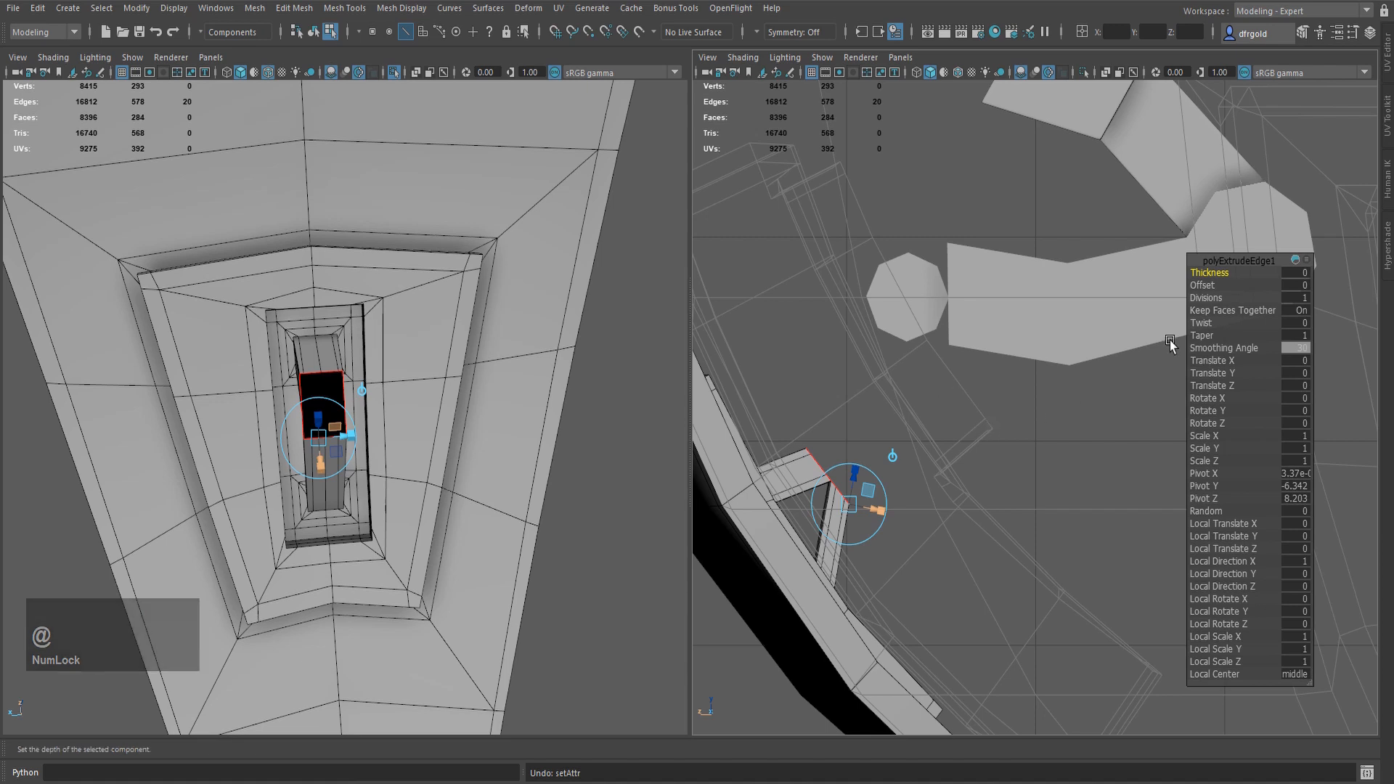
middle_click_drag(1052, 376, 1087, 390)
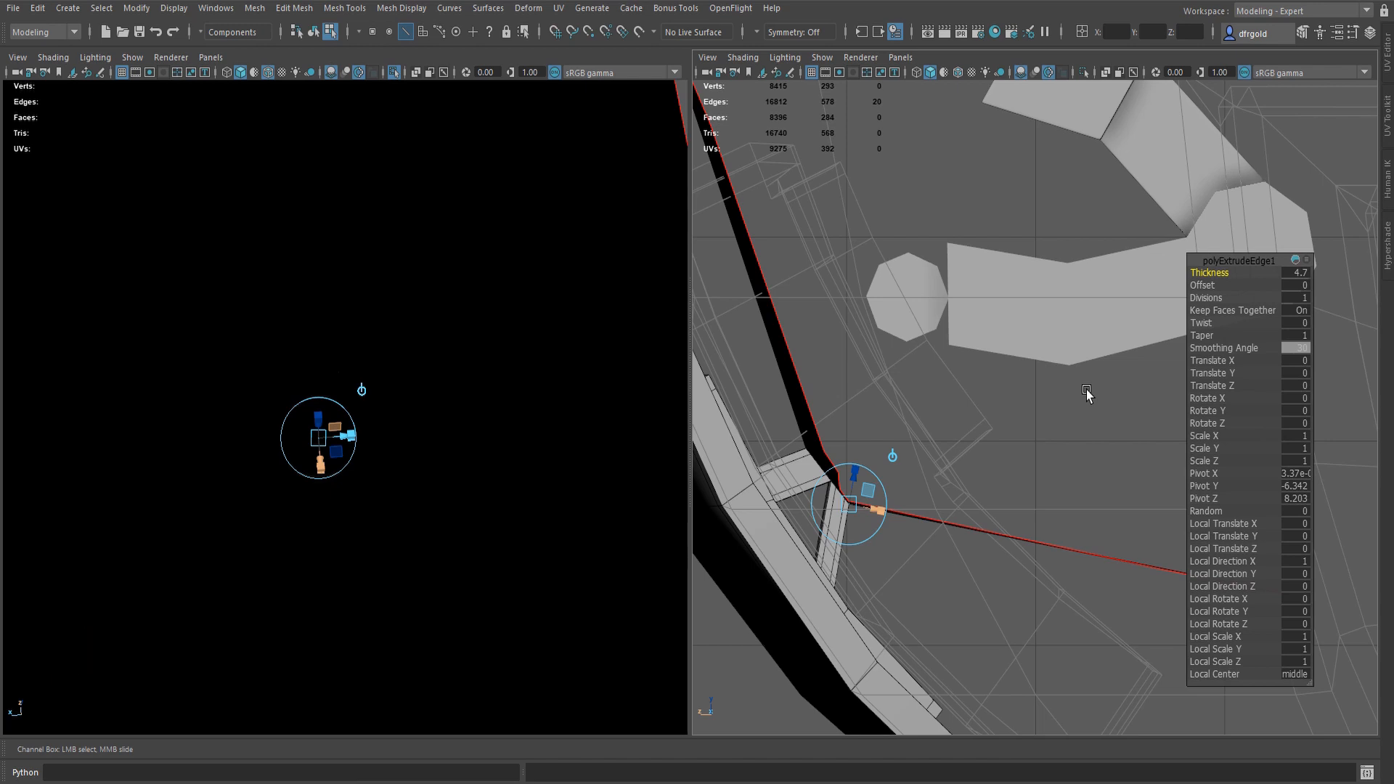
key("z")
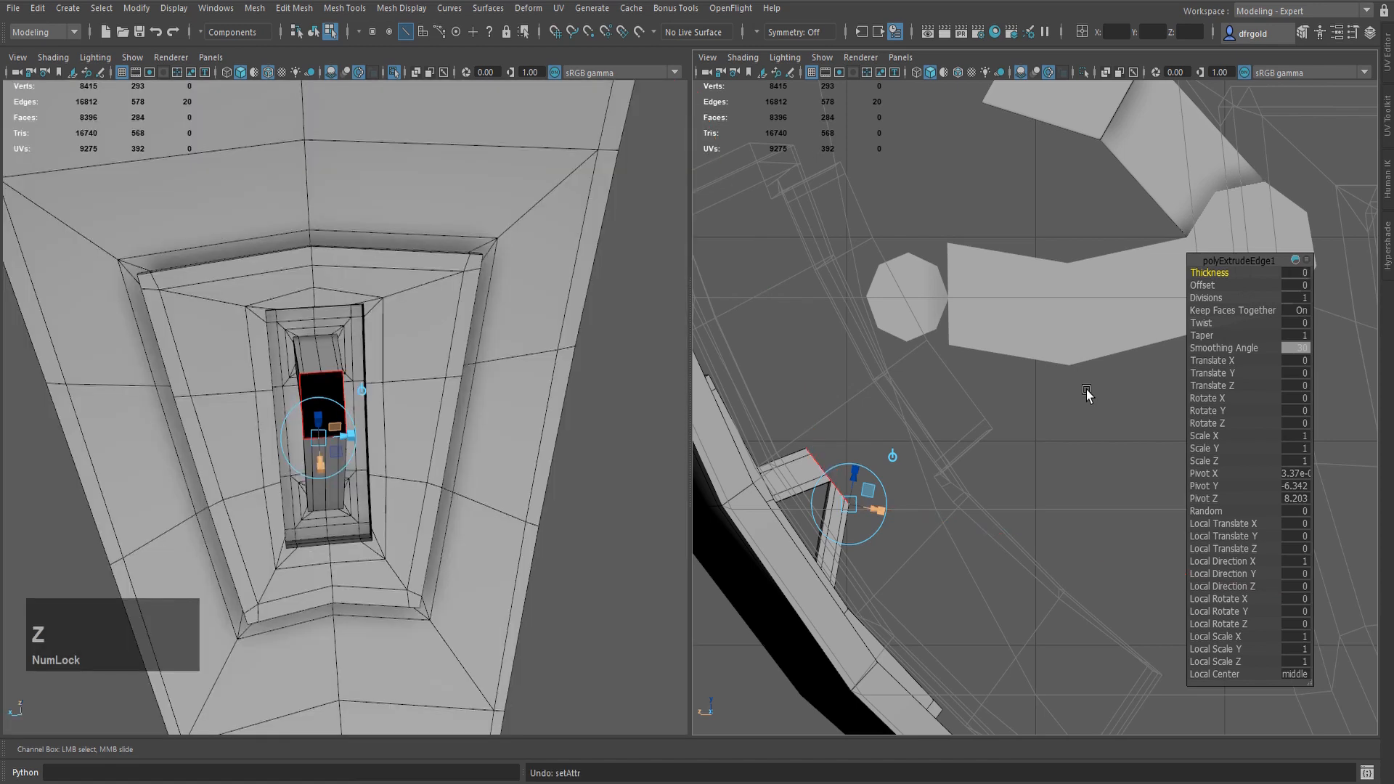
- Move the extruded border out to the octagonal part in the side view and scale it level along the vertical axis
key("w")
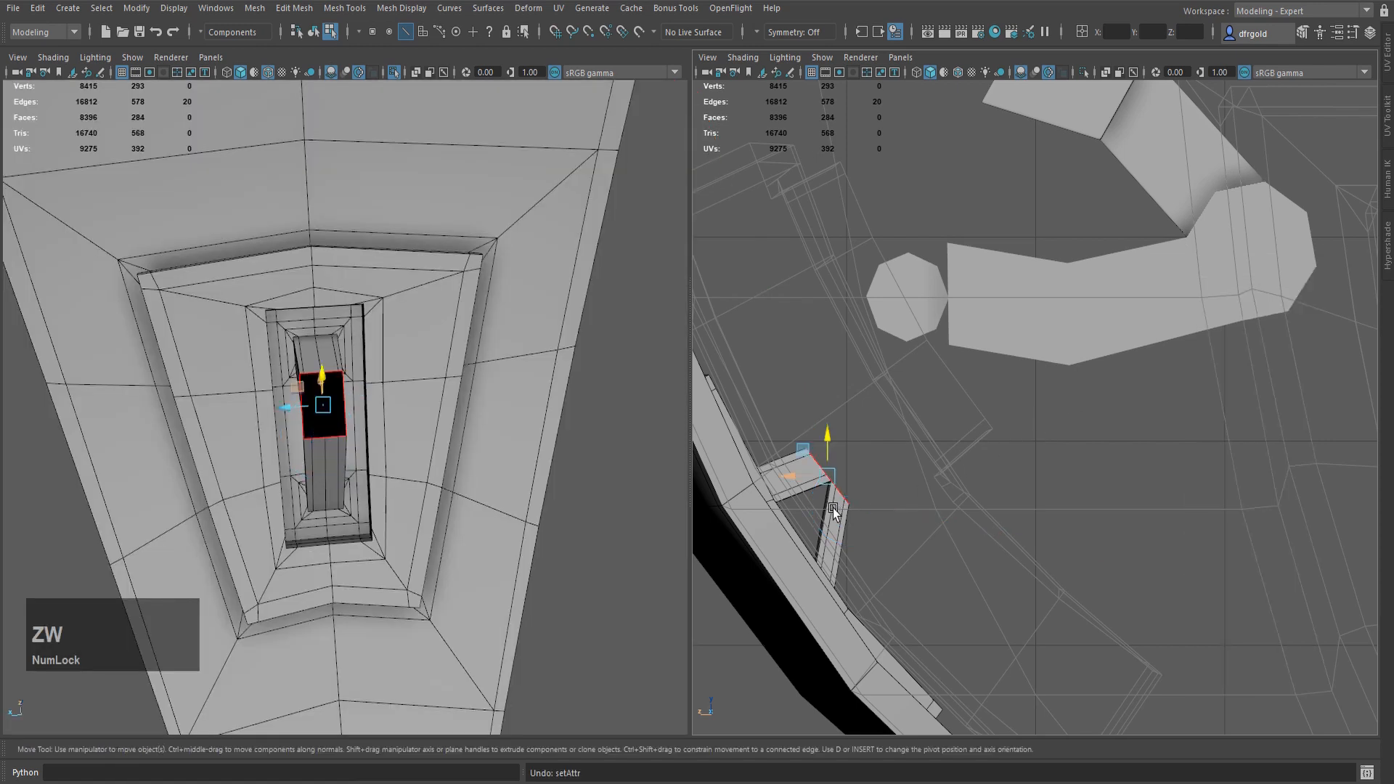
left_click_drag(825, 491, 853, 330)
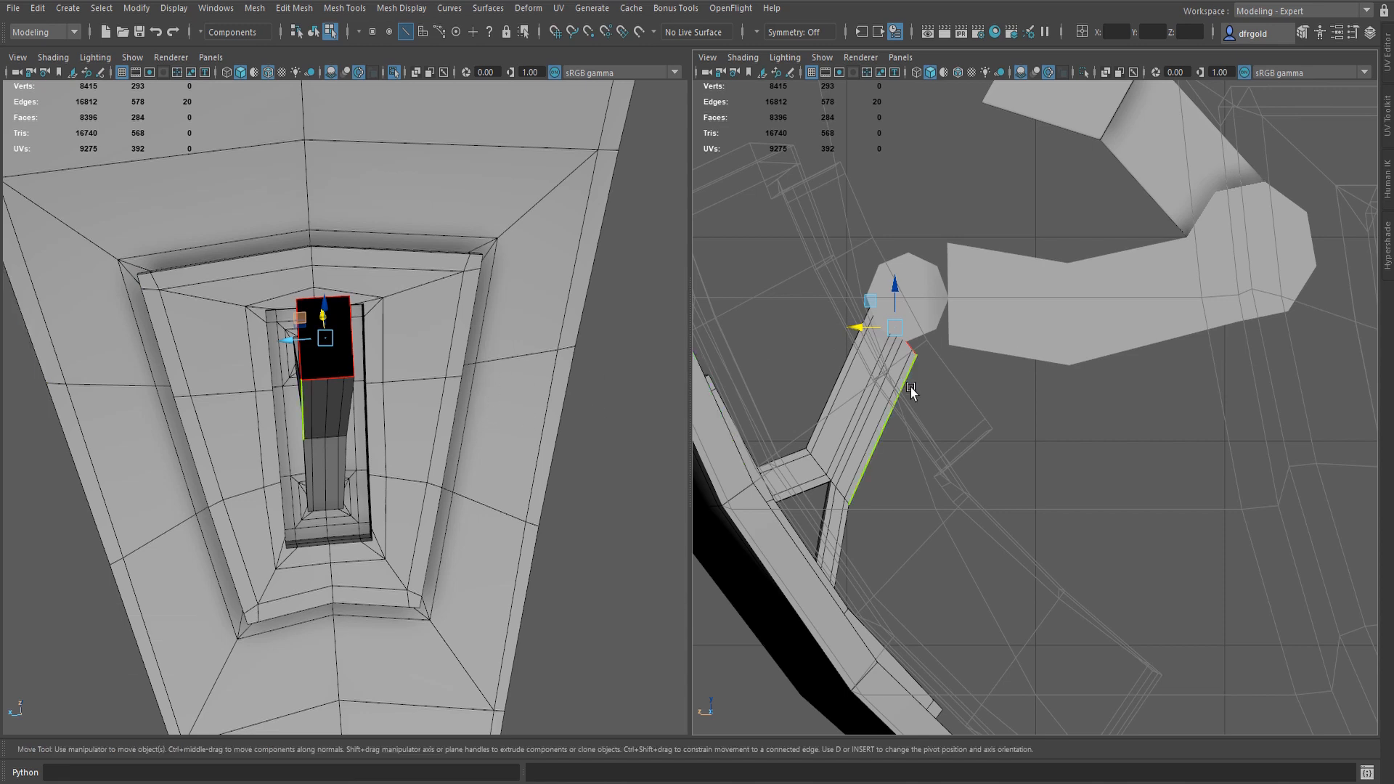
key("r")
left_click_drag(894, 292, 910, 394)
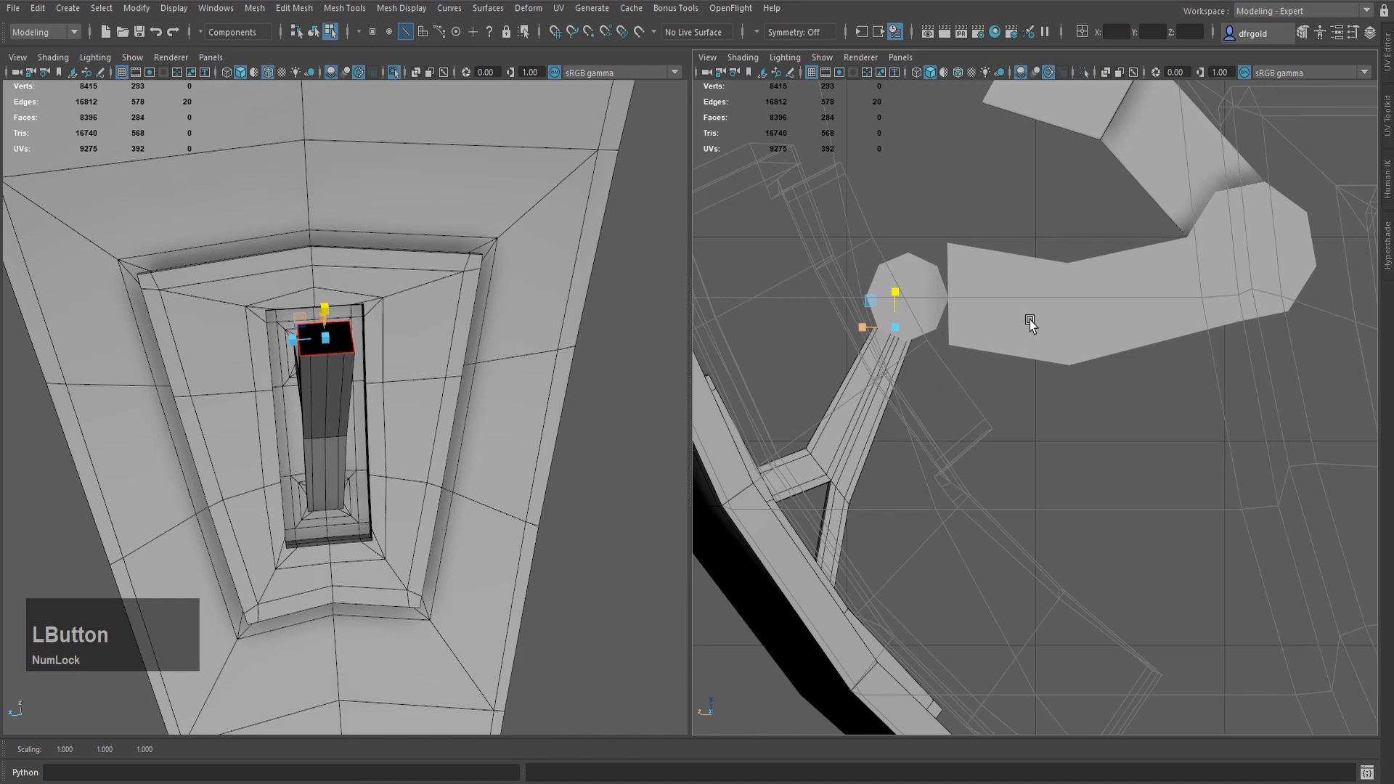
- In a wireframe front view, scale the neck's extruded border narrower along the width
key("space")
left_click_drag(1031, 319, 994, 319)
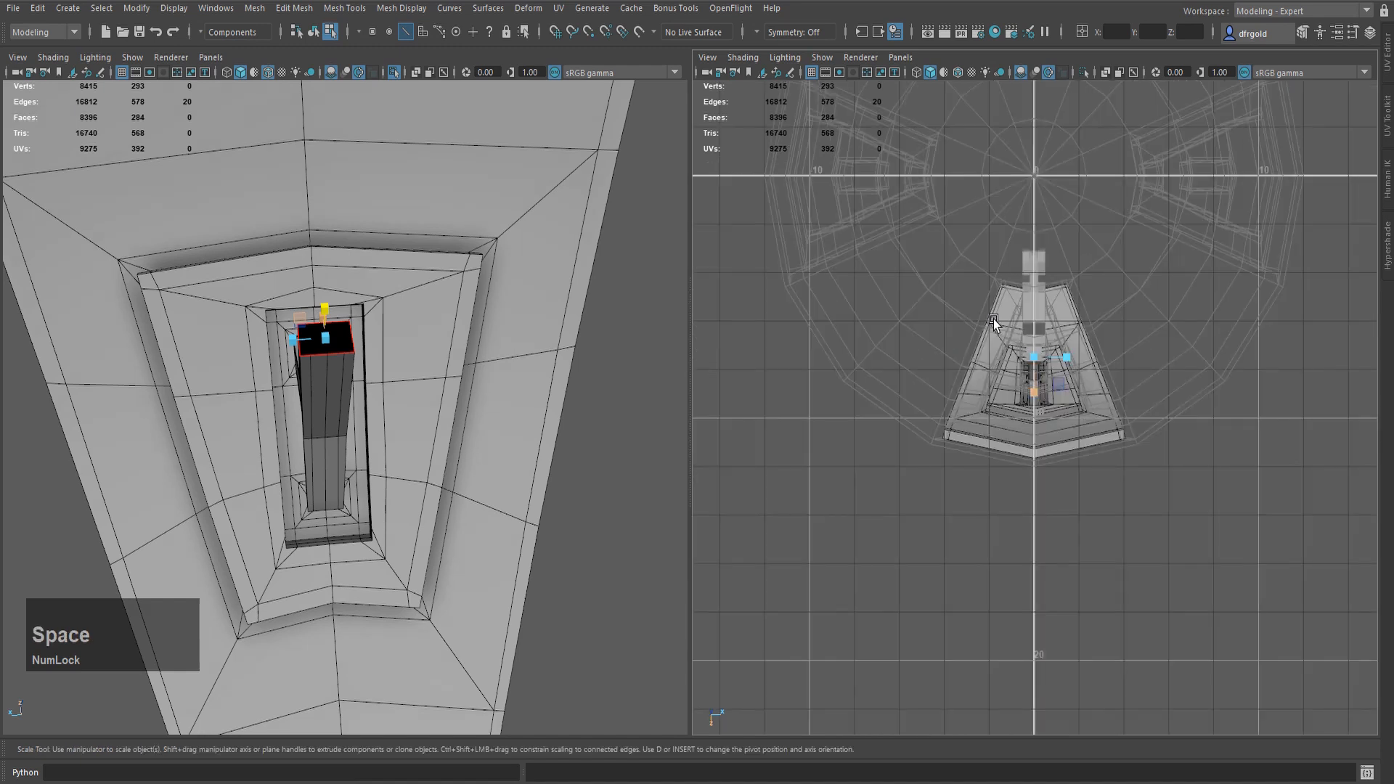
key("4")
scroll(1017, 334, "up", 6)
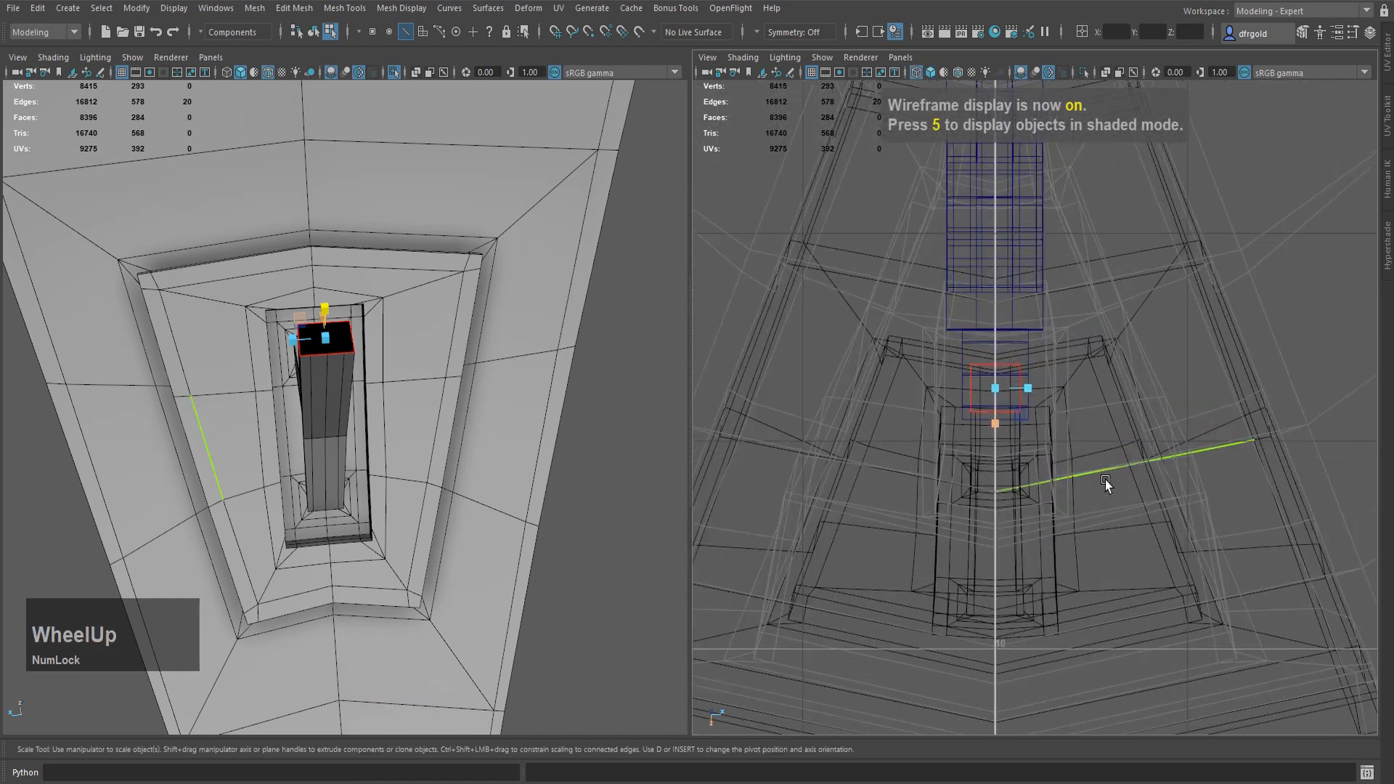
scroll(1105, 482, "up", 4)
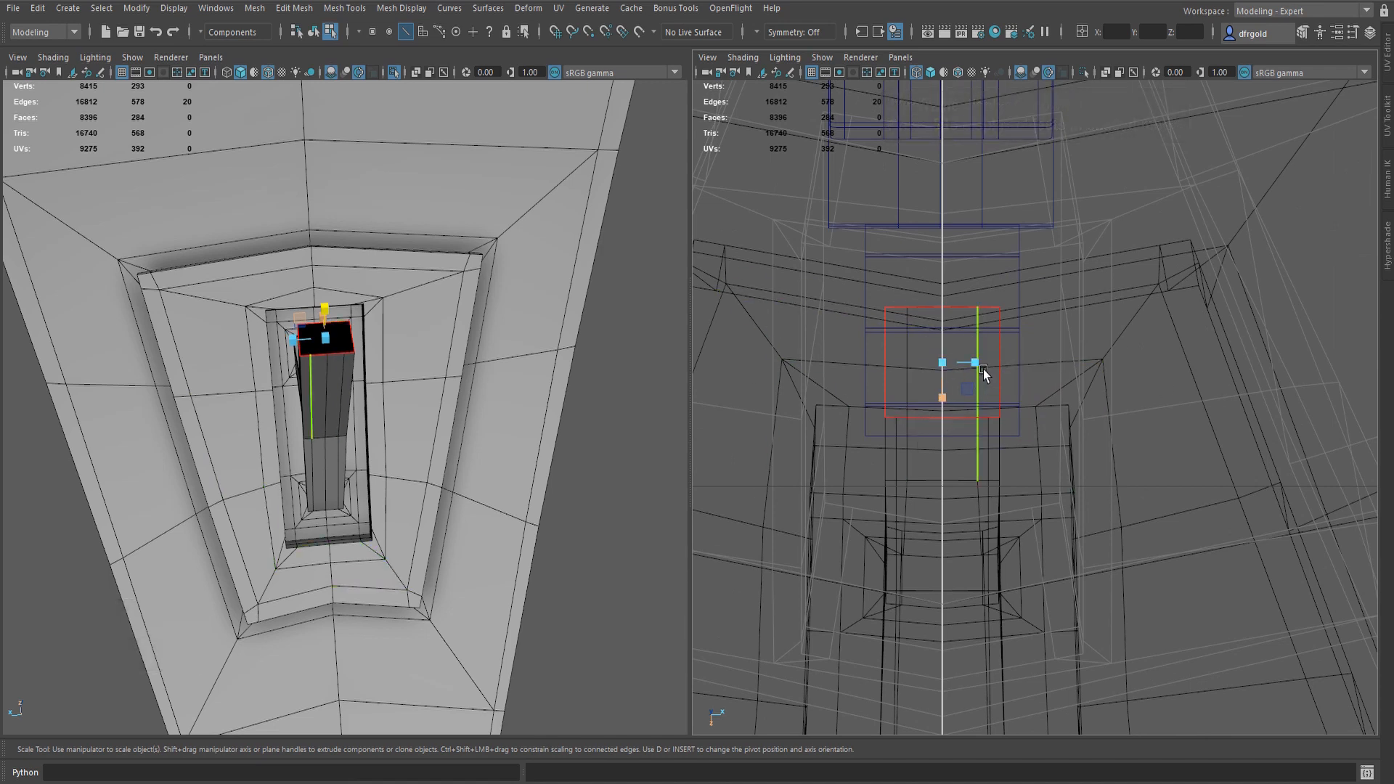
left_click_drag(975, 363, 964, 360)
- Move the neck's border horizontally in the side view so it sits under the octagonal part
key("space")
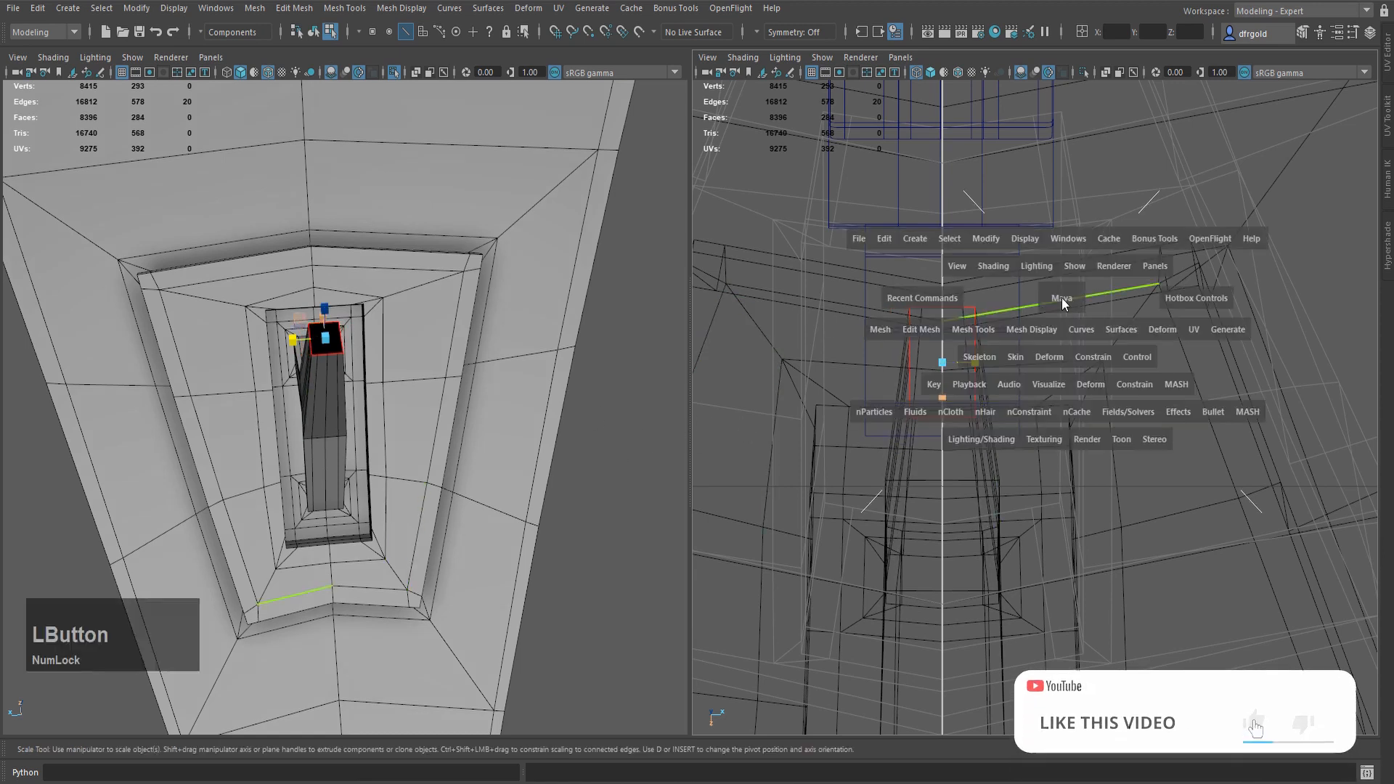
left_click_drag(1061, 299, 1095, 301)
scroll(973, 403, "up", 4)
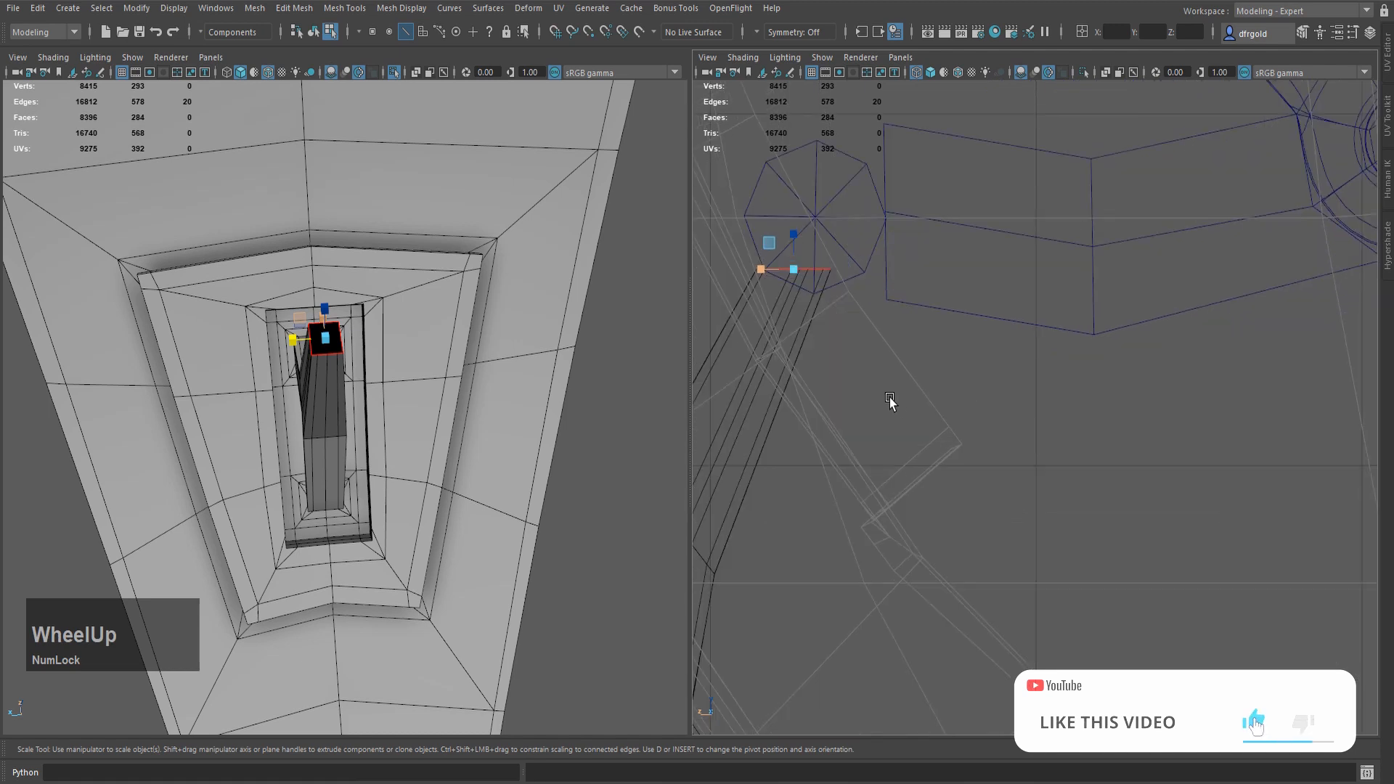
key("w")
left_click_drag(760, 269, 782, 275)
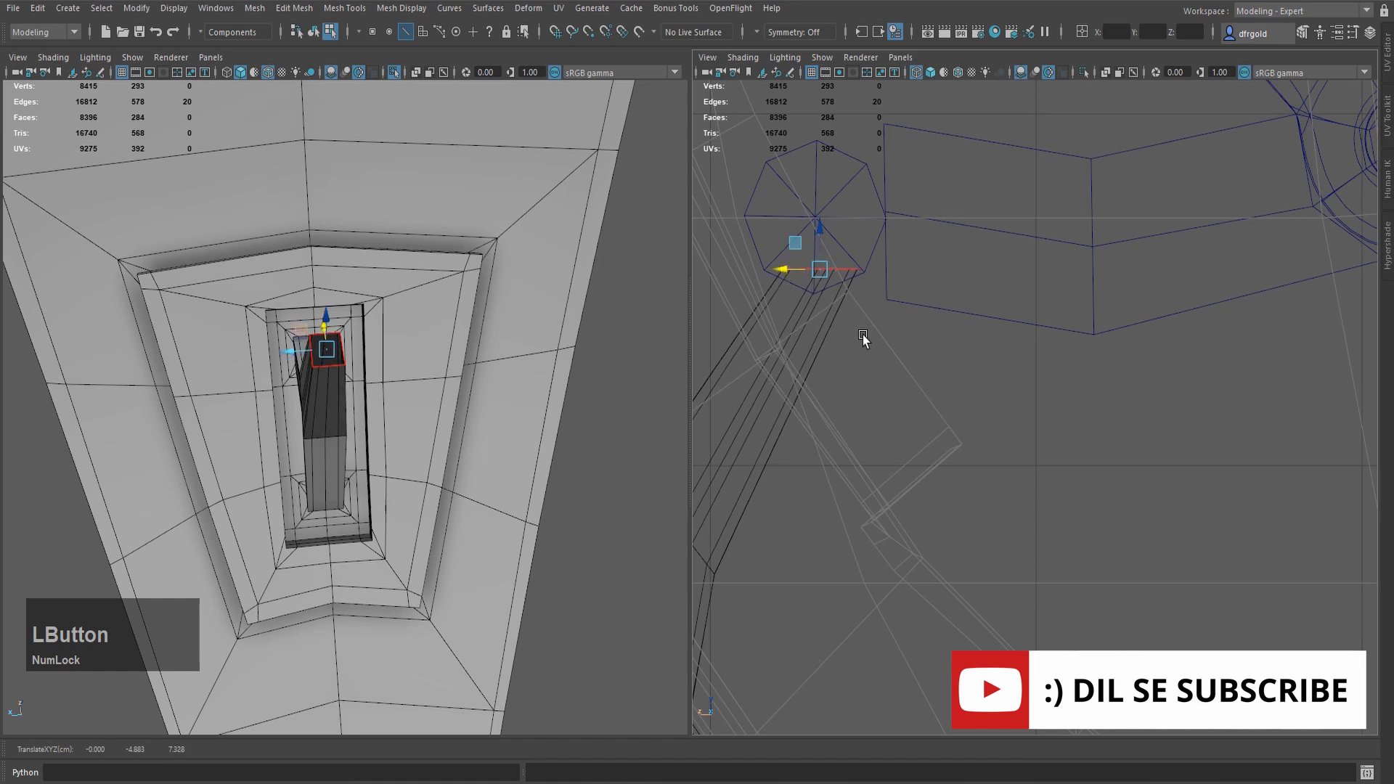
scroll(911, 408, "down", 3)
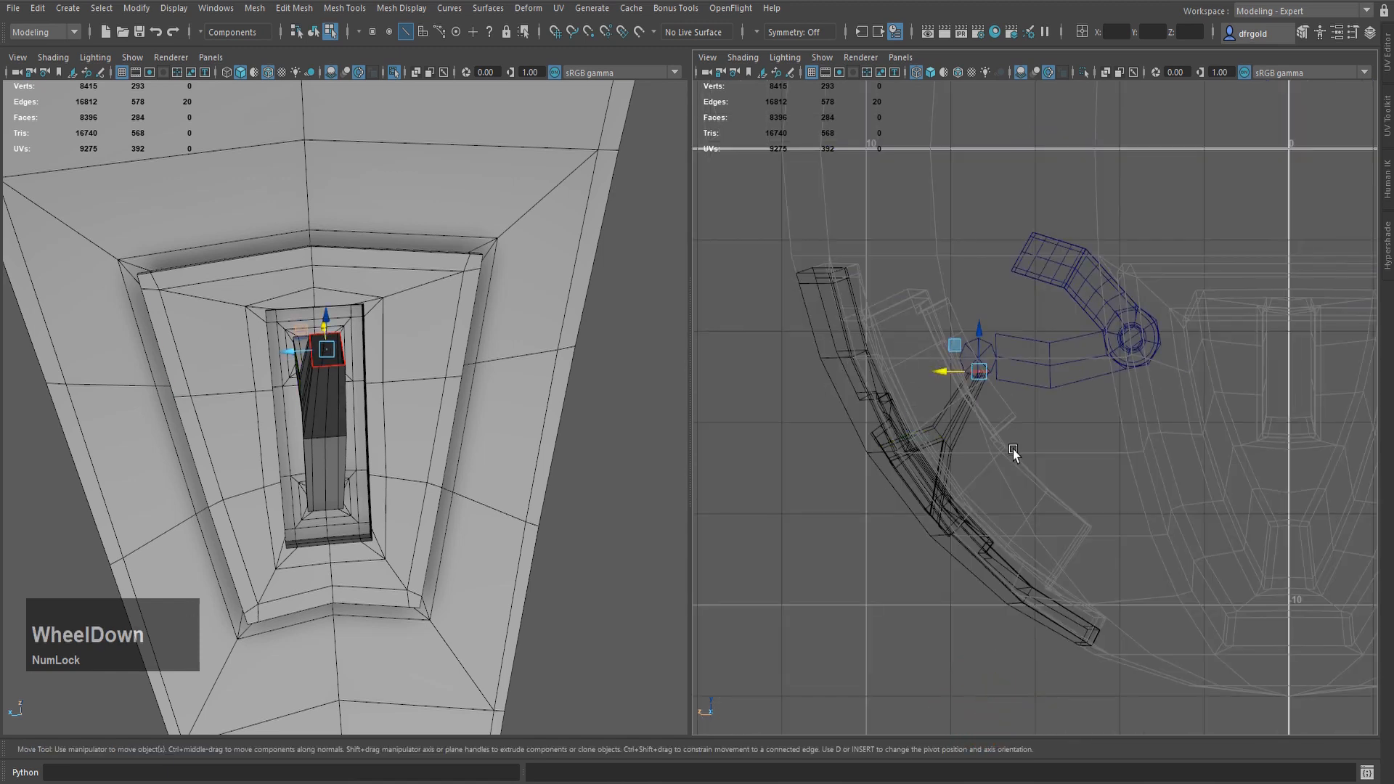
- Insert an edge loop around the neck just above its junction with the two arms, undoing any stray cut point
key("q")
scroll(1013, 447, "up", 5)
middle_click_drag(915, 504, 1163, 472, "alt")
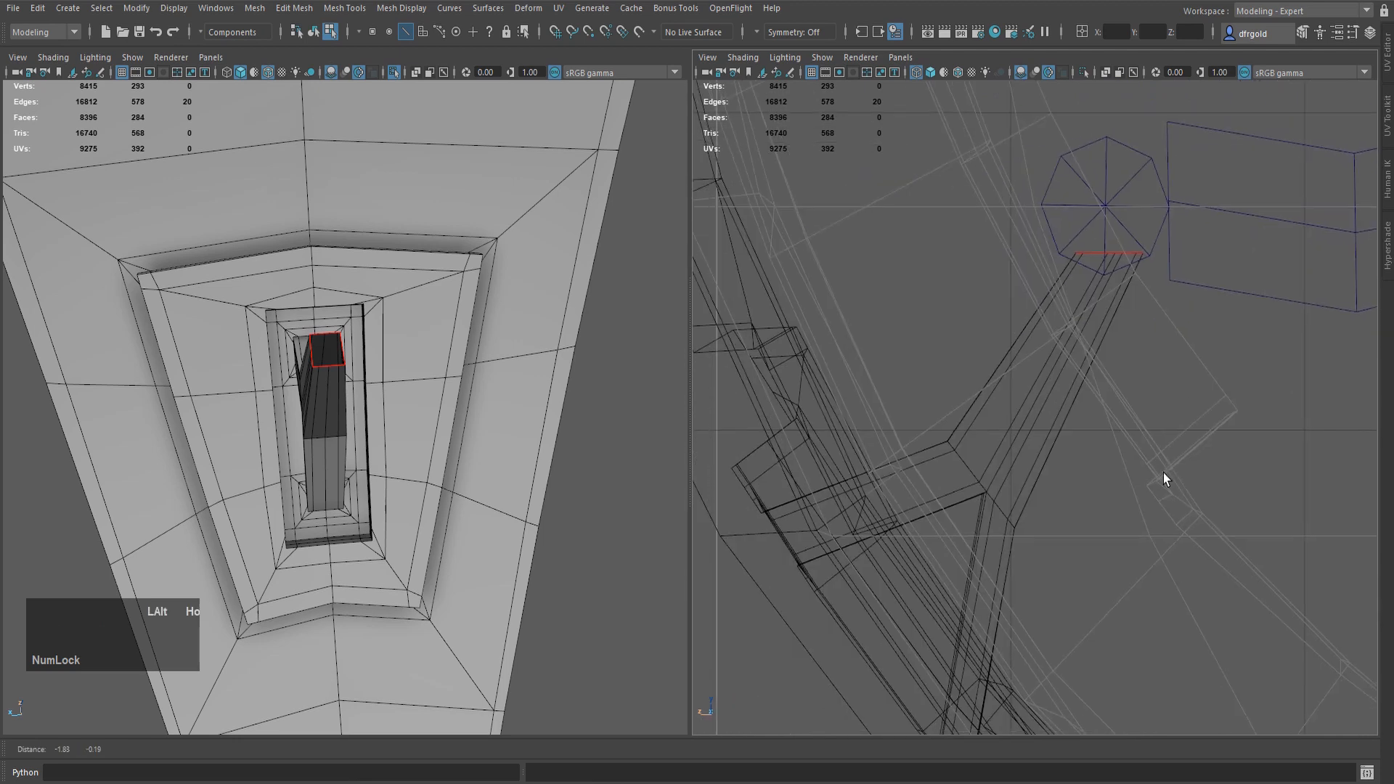
scroll(1111, 492, "up", 3)
left_click(970, 530)
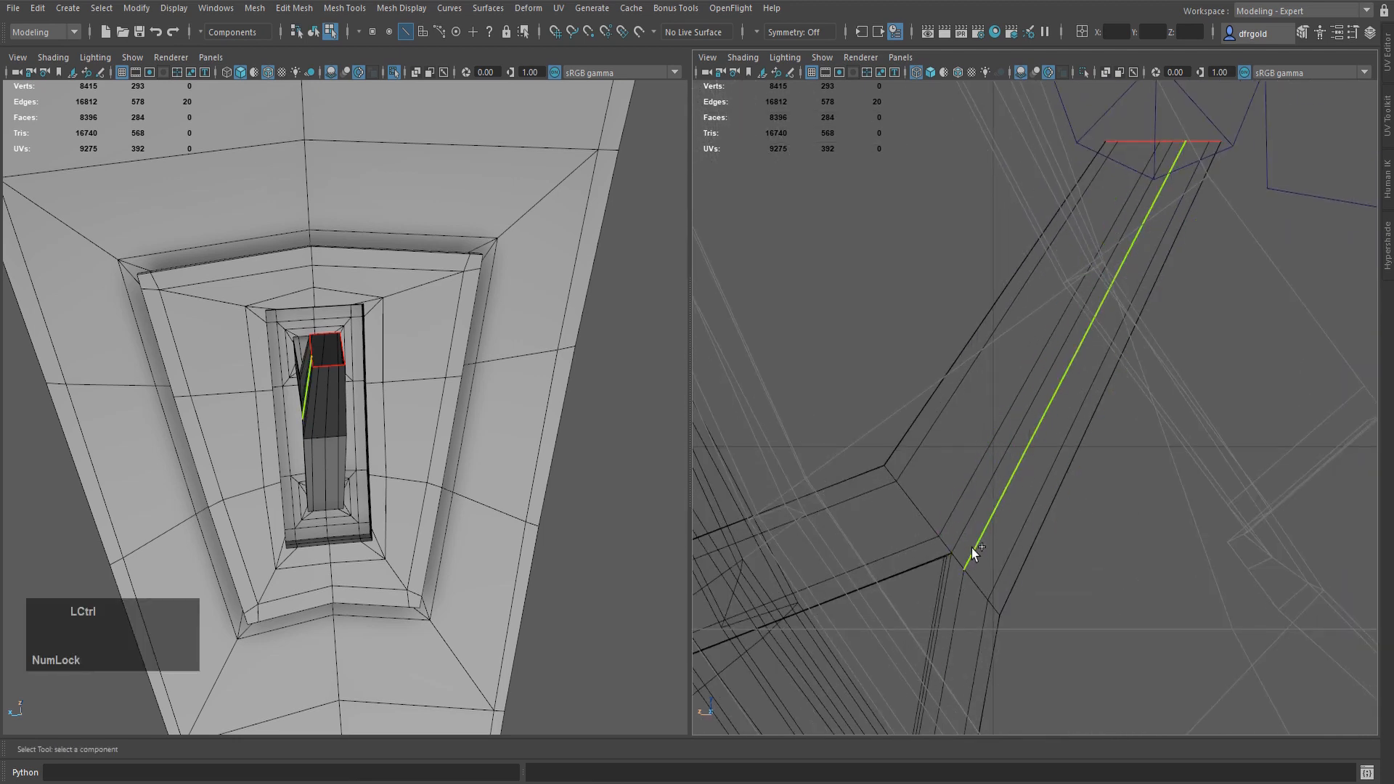
key("ctrl+shift+x")
left_click(963, 534, "ctrl")
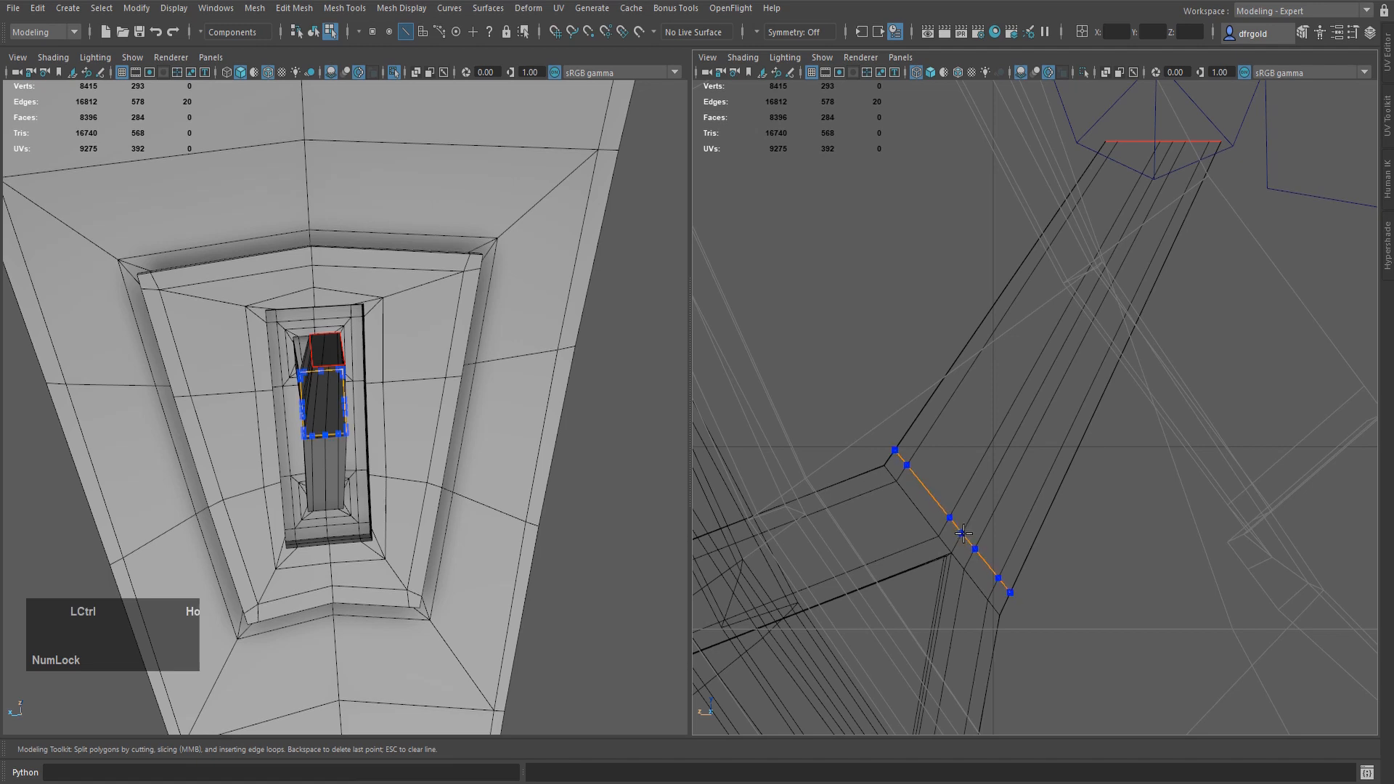
right_click(962, 534)
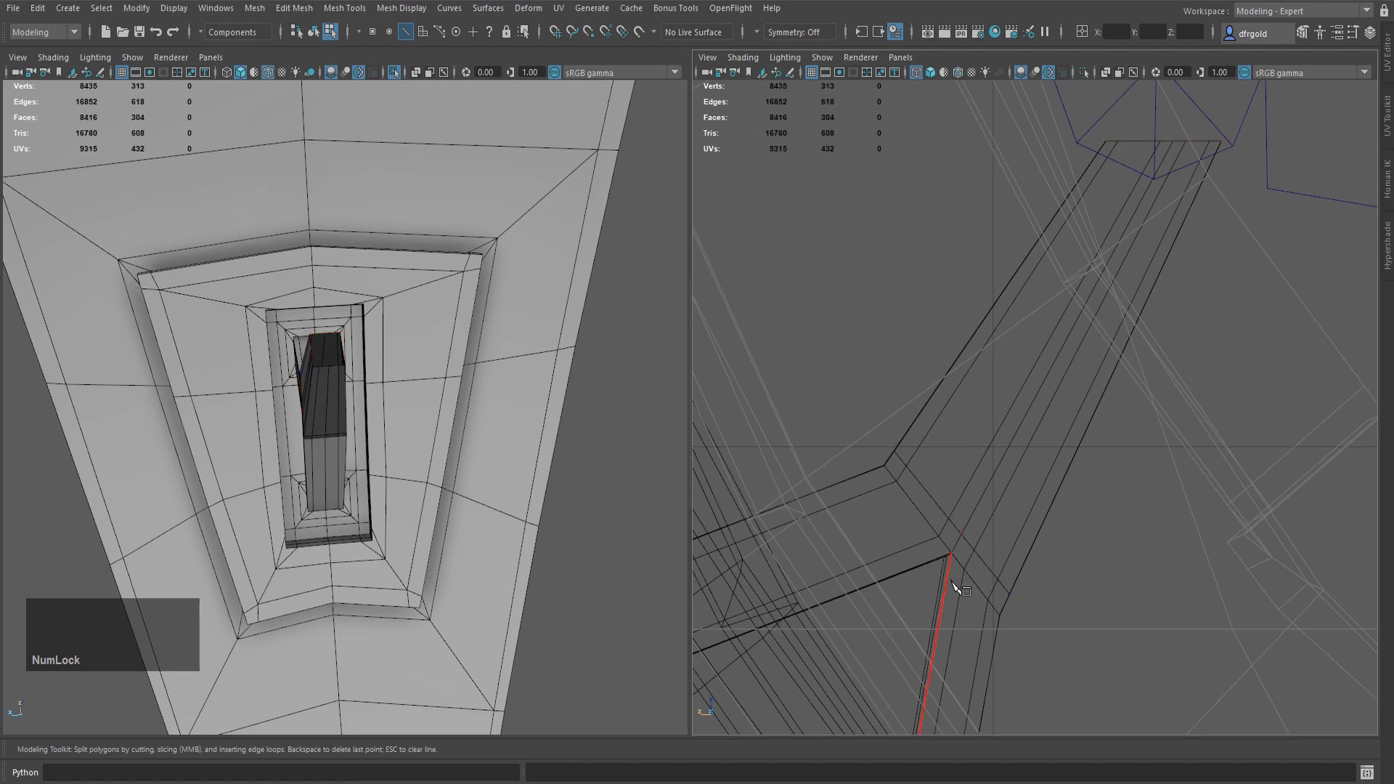
scroll(957, 587, "up", 2)
key("ctrl+z")
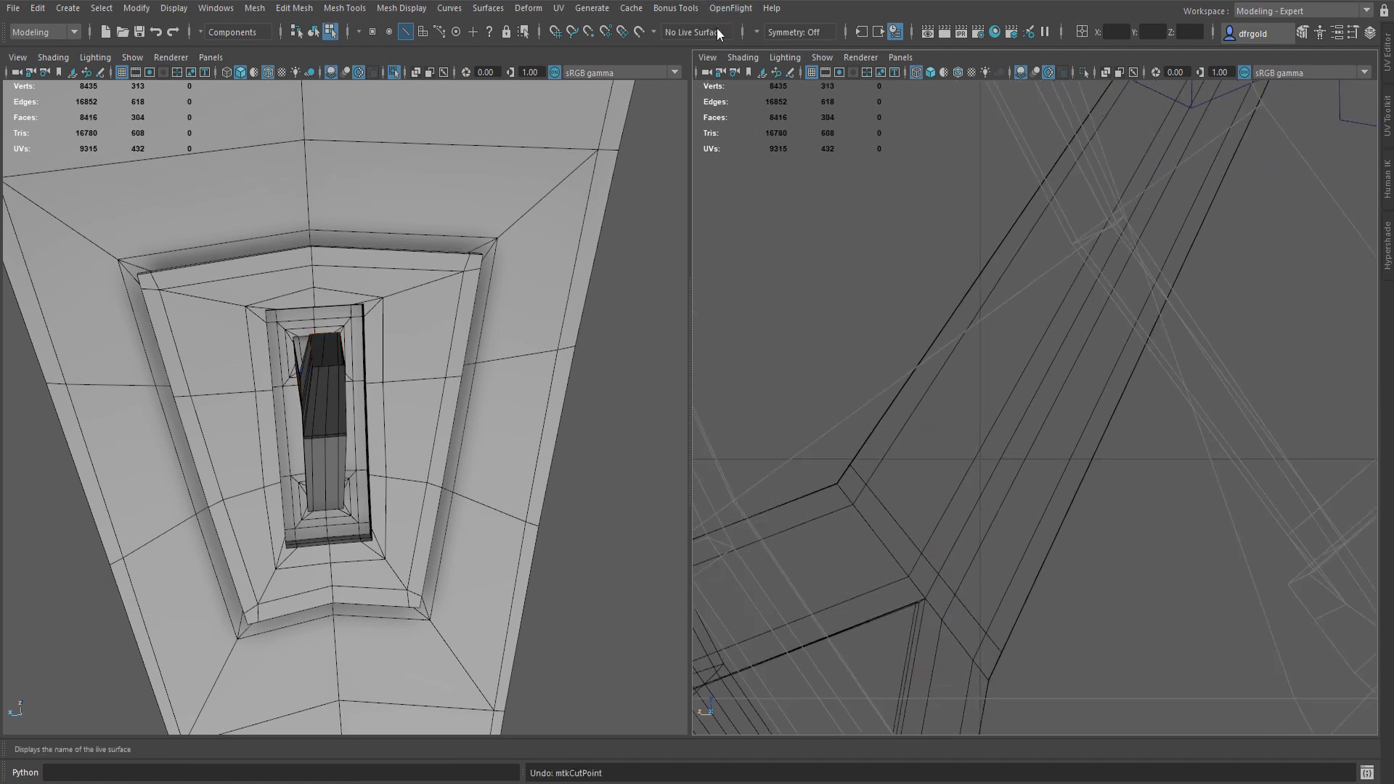
- Turn on World X symmetry and cut two connected edges across the junction, joining the arm's edge lines through the new loop's middle vertex
left_click(757, 32)
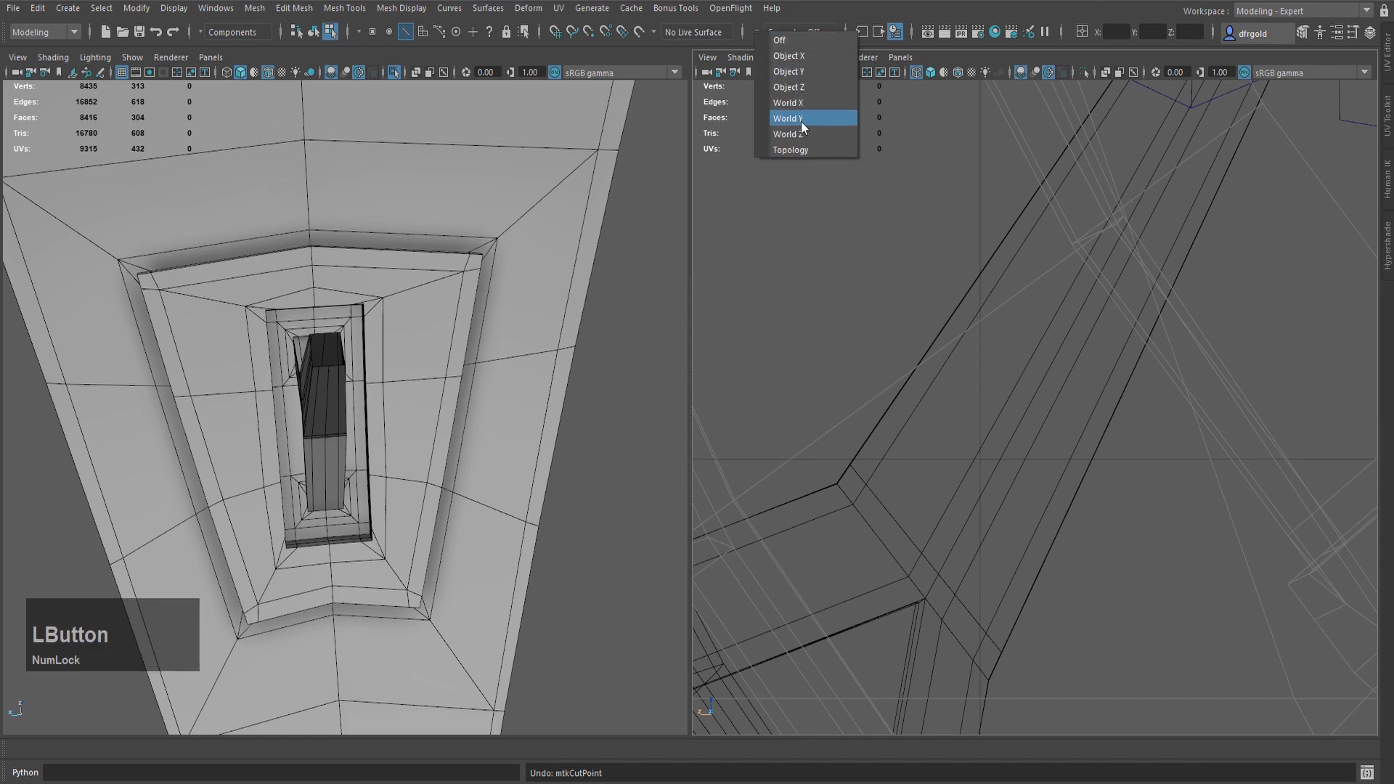
left_click(816, 103)
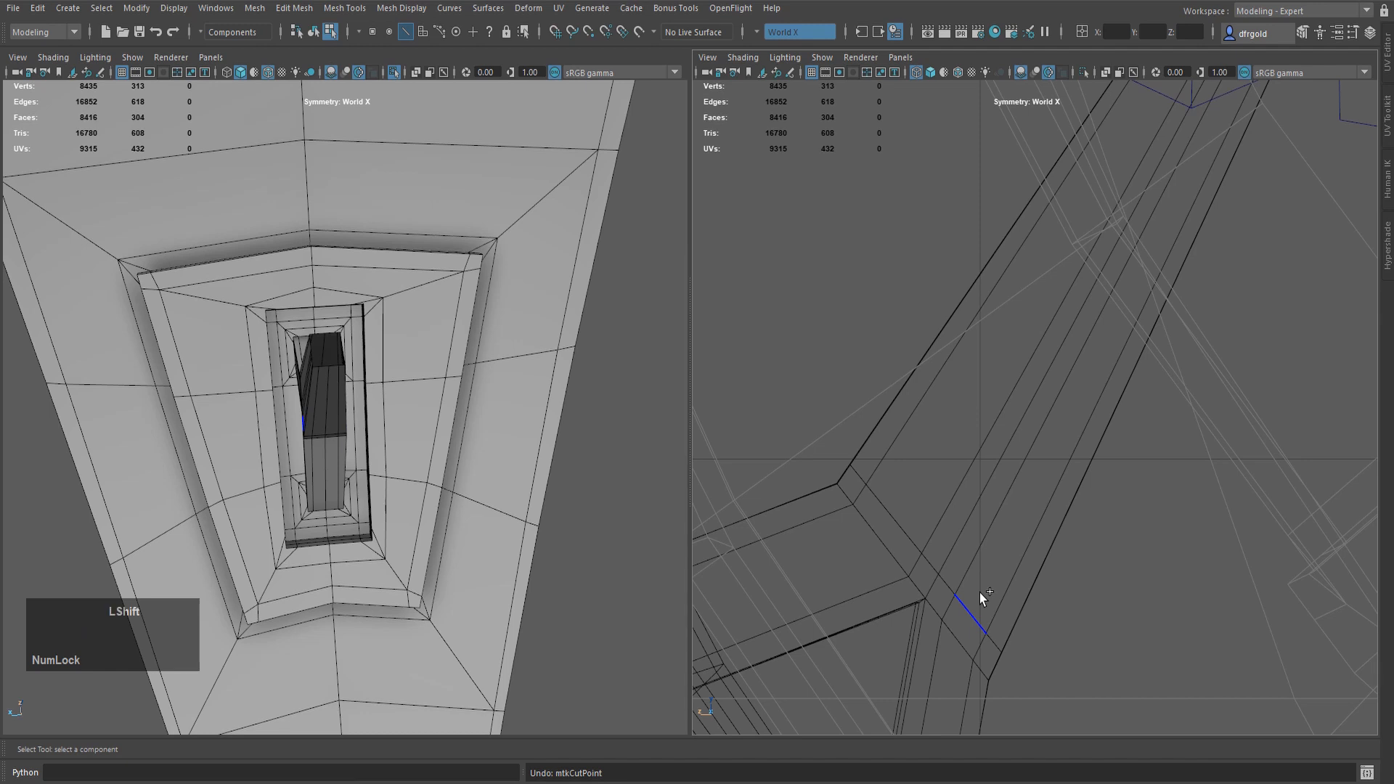
key("x")
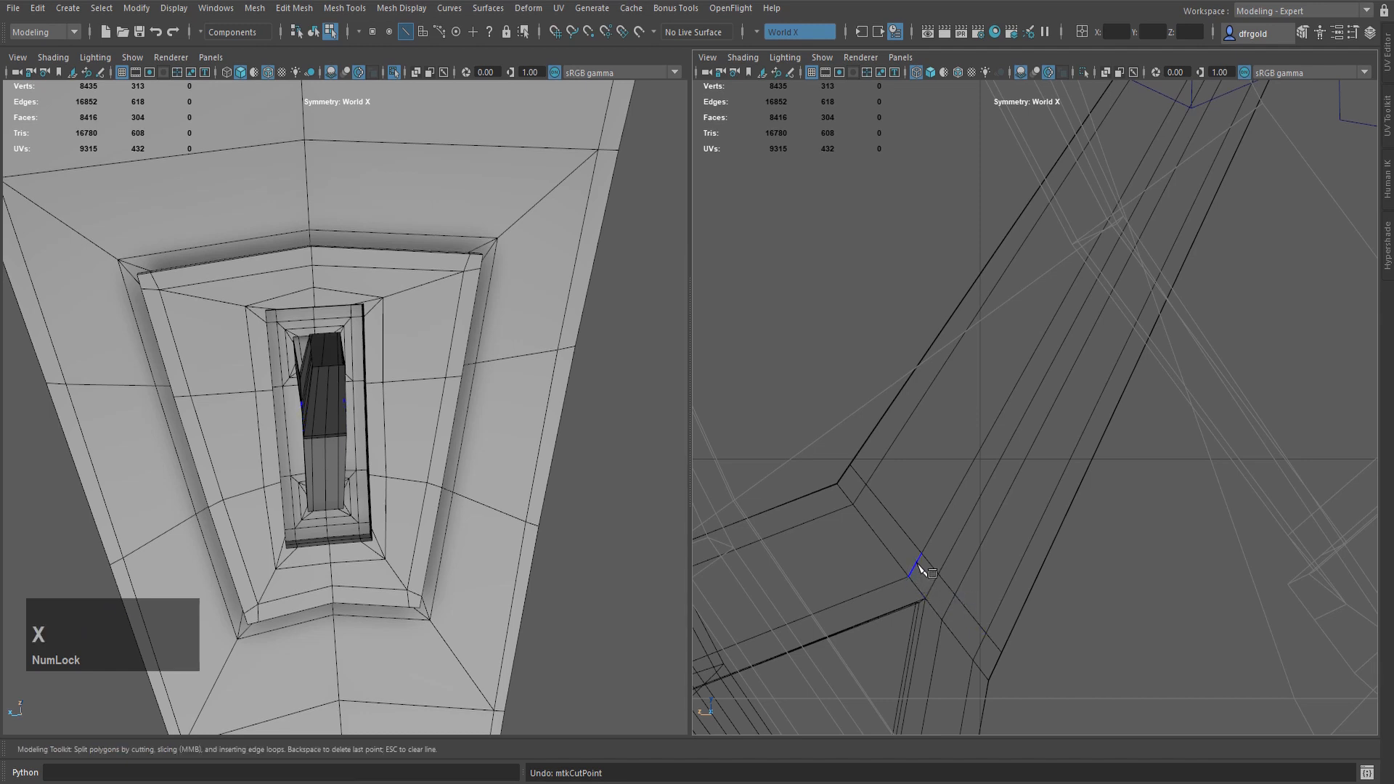
left_click_drag(919, 567, 905, 600)
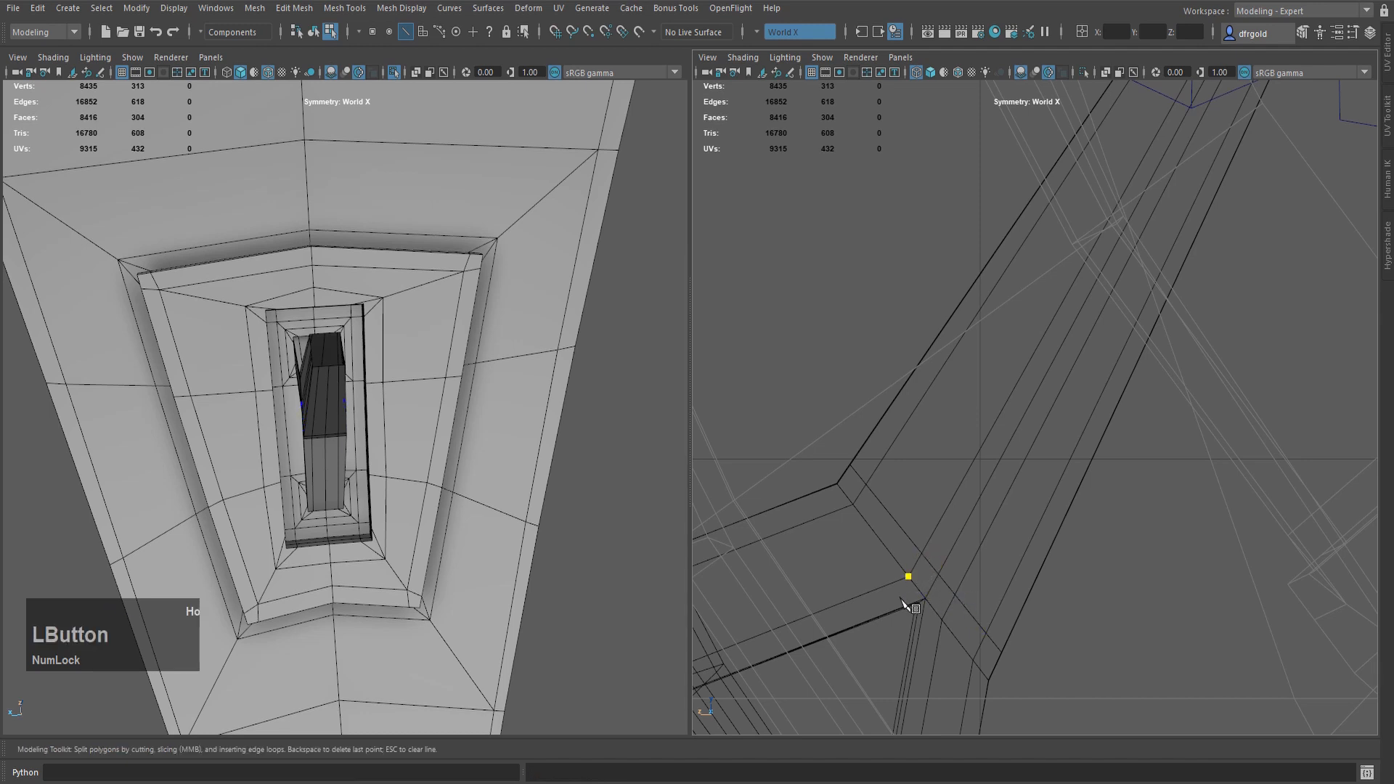
left_click(948, 583)
left_click(944, 618)
key("q")
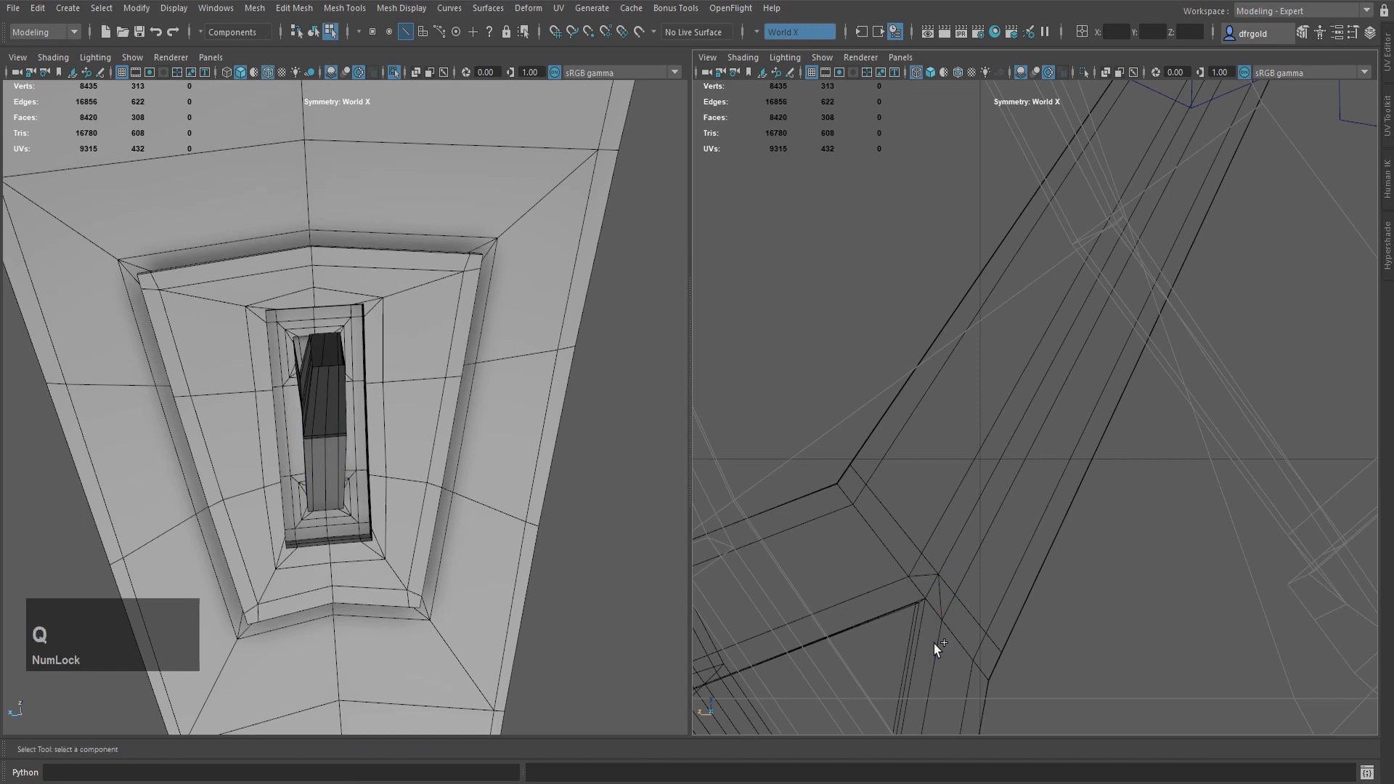
- Delete the surplus short edges at the junction and the two long edges flanking the neck's middle line
left_click(931, 587)
key("Delete")
left_click(941, 527)
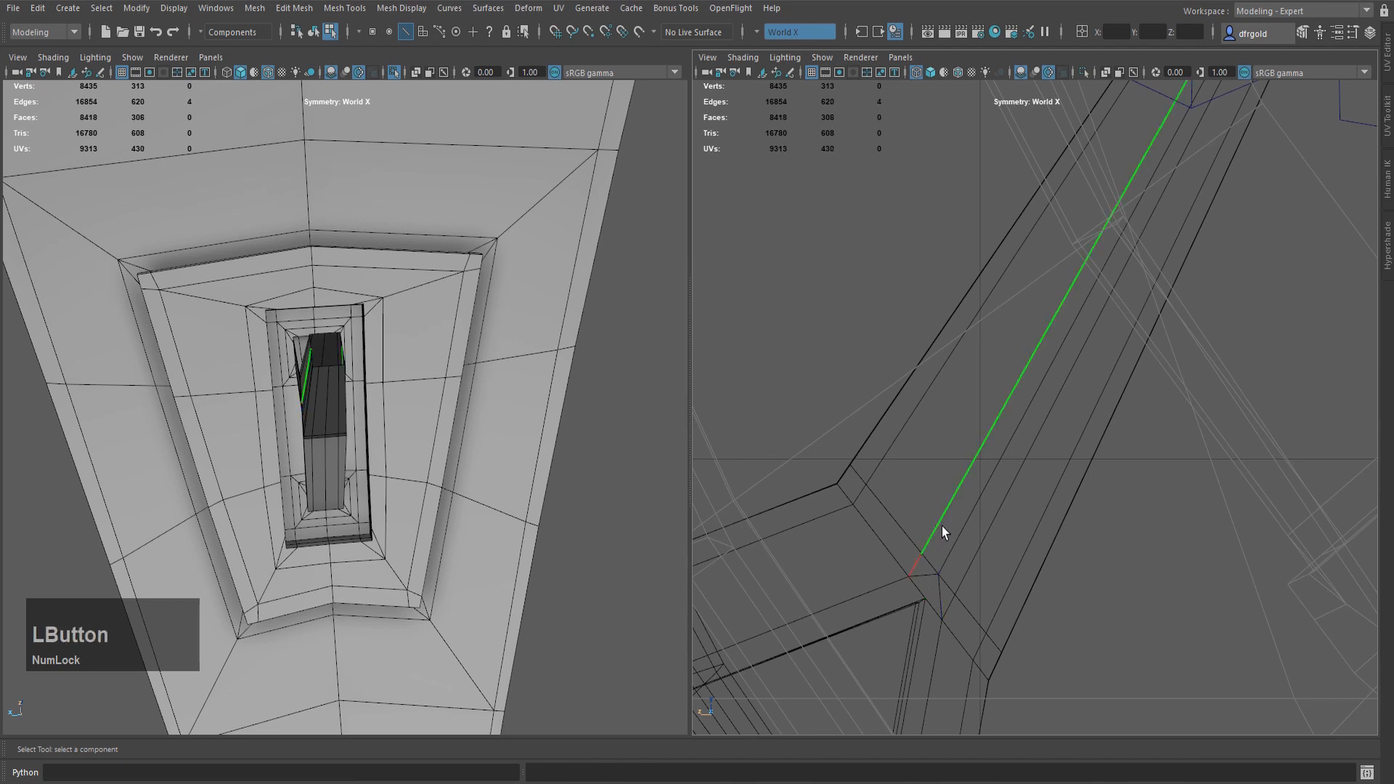
left_click(982, 548)
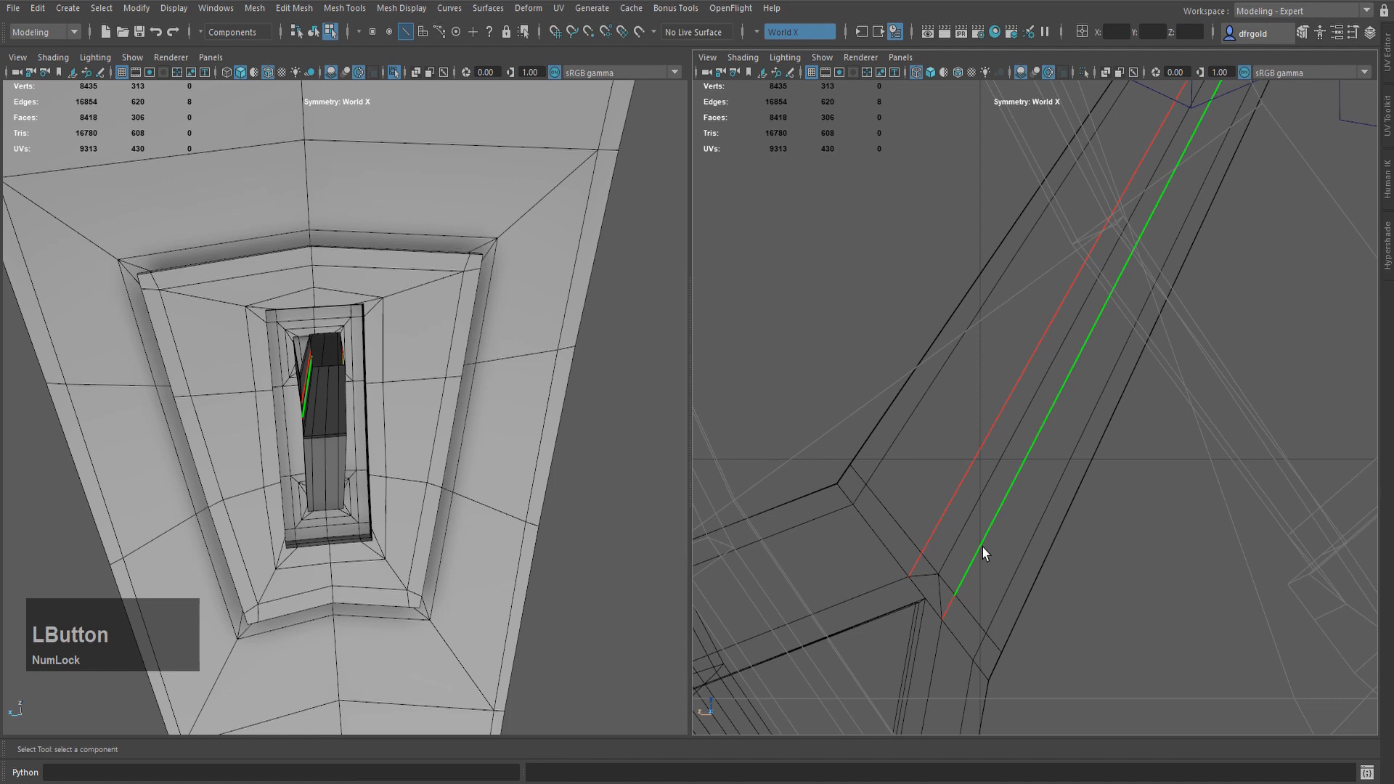
key("ctrl+Delete")
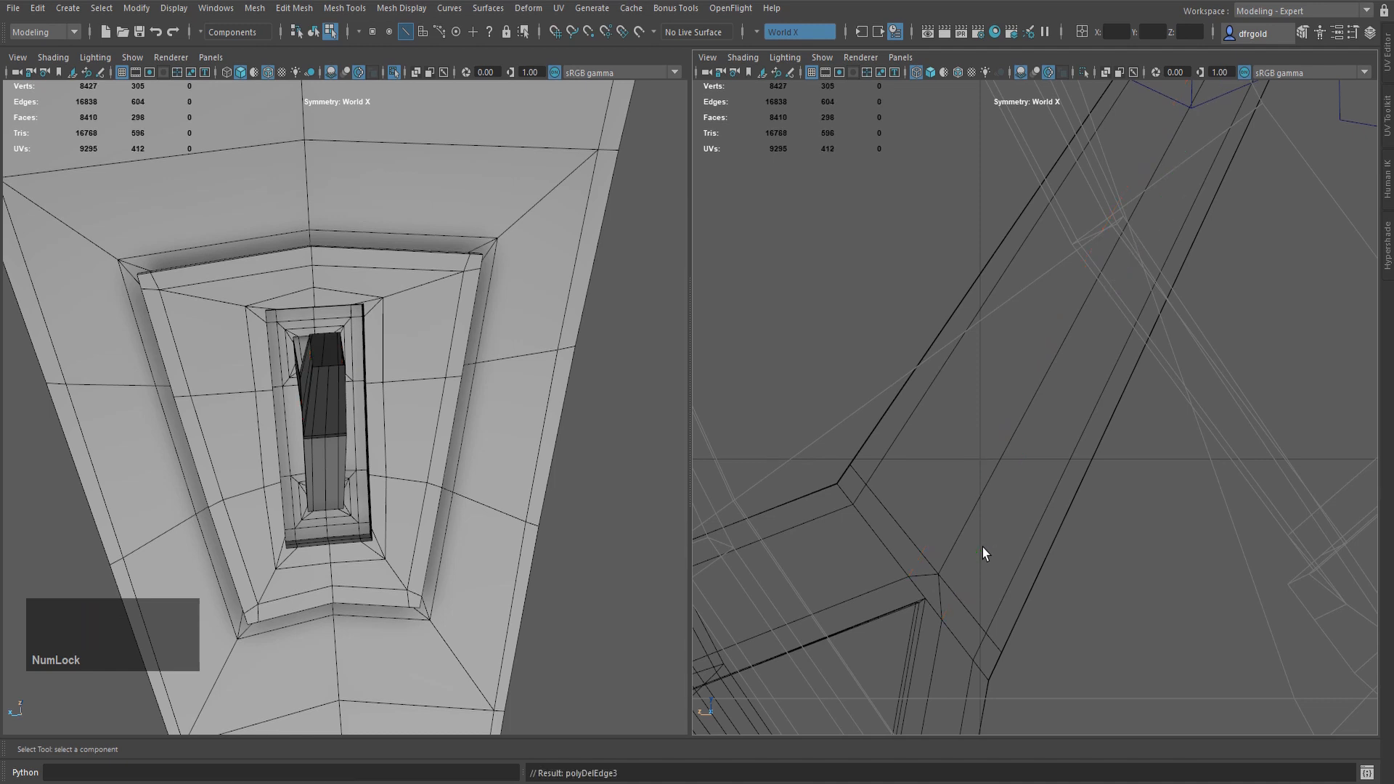
scroll(982, 547, "down", 3)
scroll(999, 439, "up", 3)
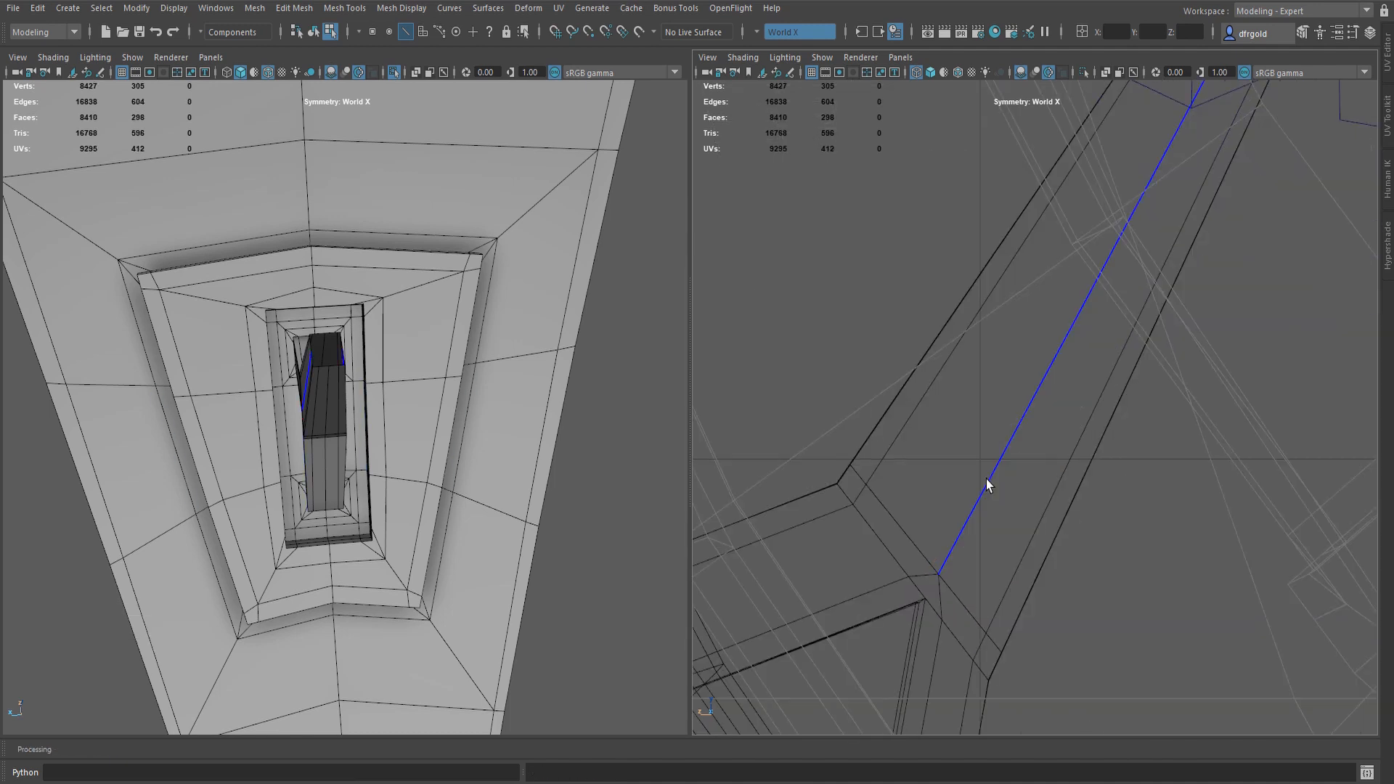
scroll(1011, 457, "down", 5)
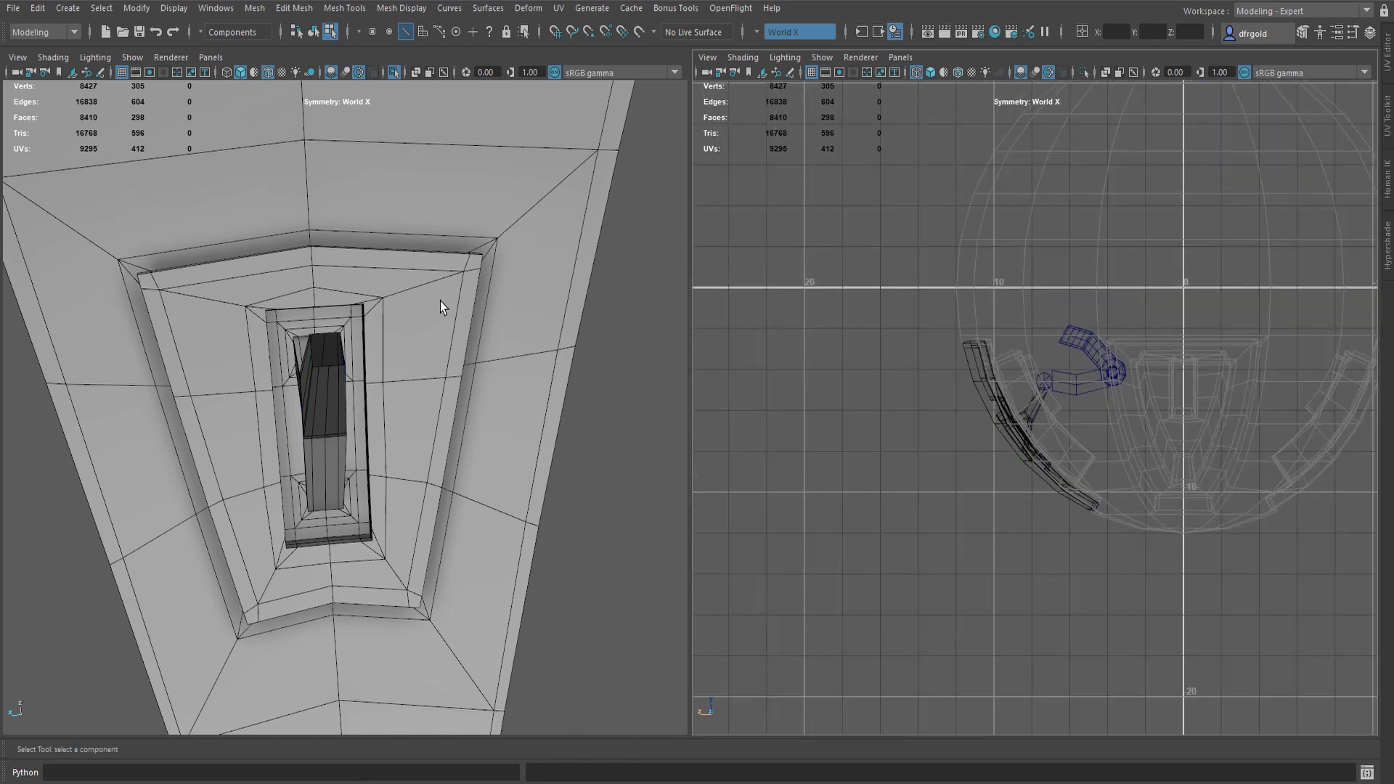
- Inspect the joined arms and neck in a full-size perspective view and return to object mode
key("space")
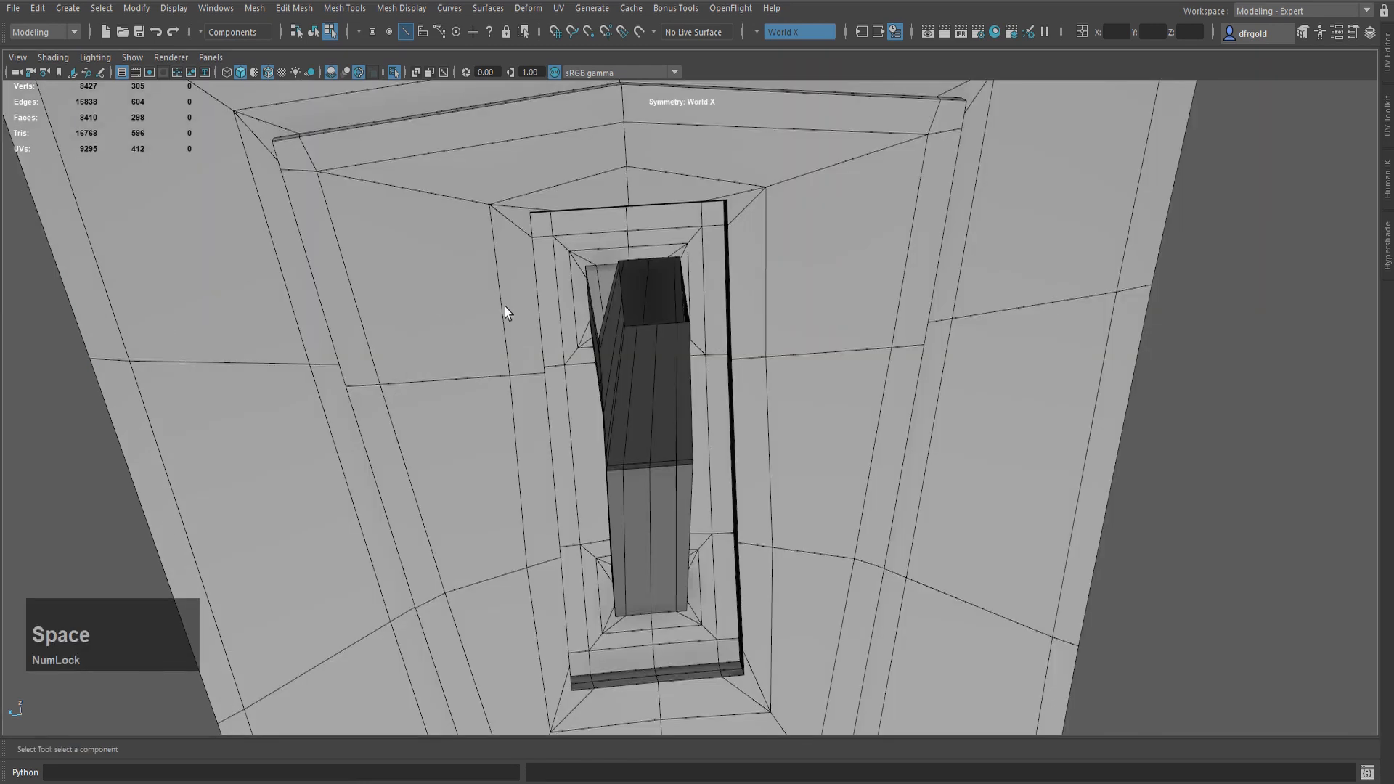
scroll(659, 369, "down", 3)
left_click_drag(659, 369, 859, 238, "alt")
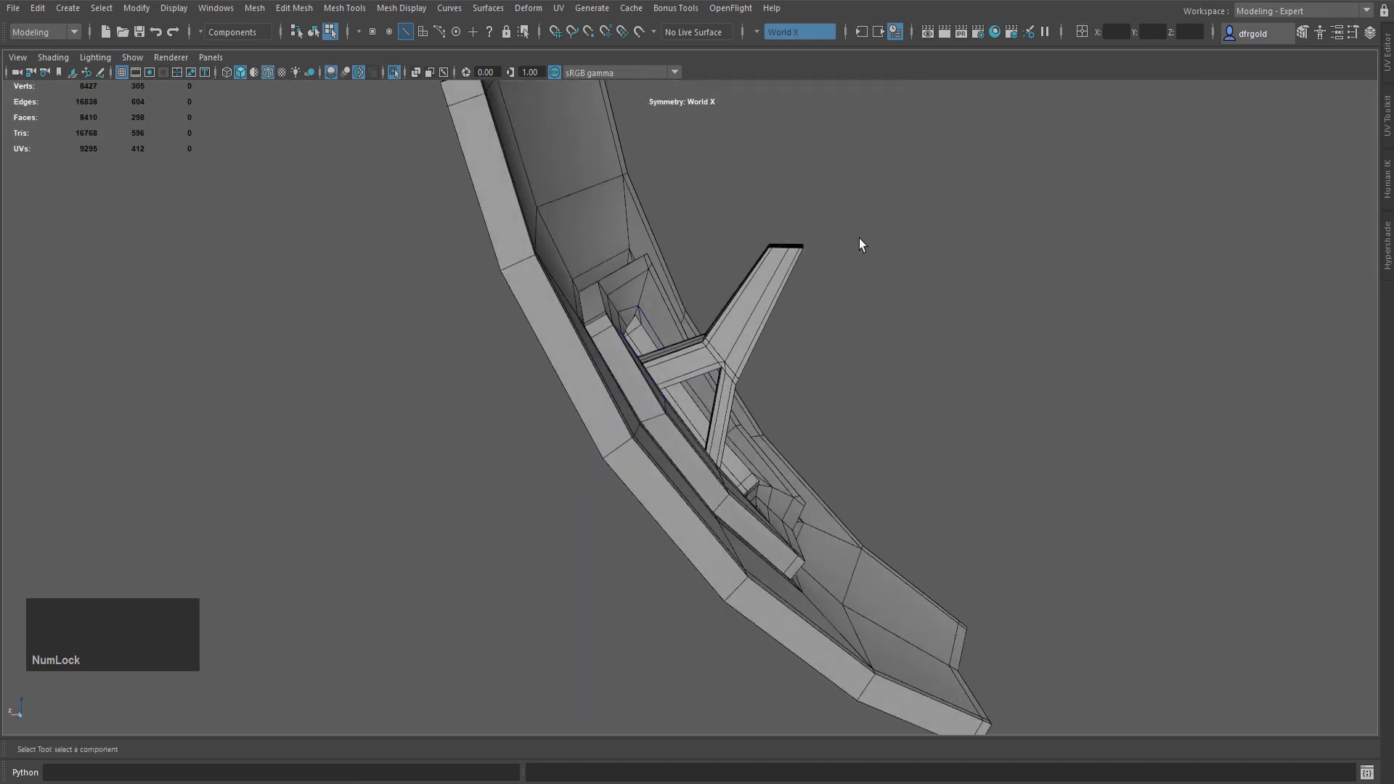
right_click_drag(859, 238, 951, 213)
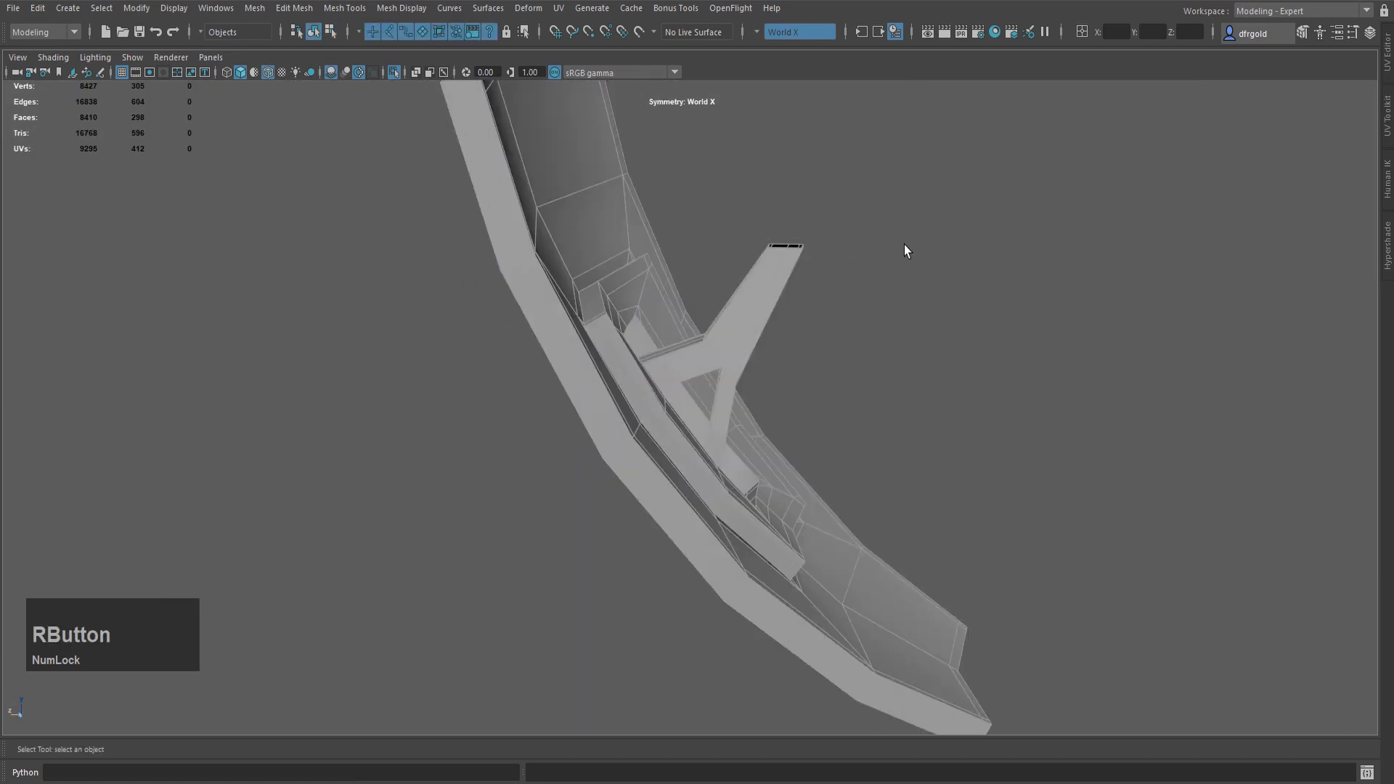
scroll(906, 249, "down", 3)
left_click_drag(893, 302, 765, 318, "alt")
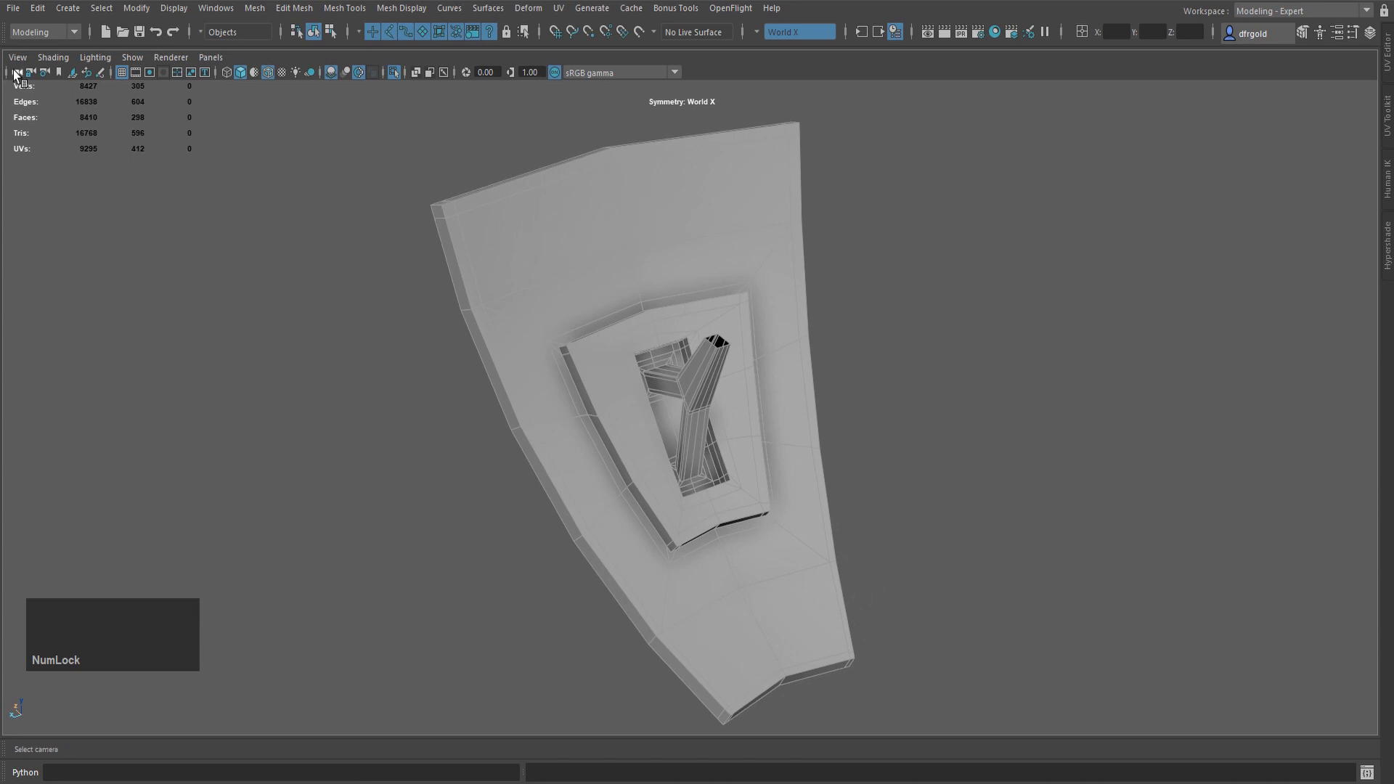
- Save the scene under the new name part 58.mb in the robot scenes folder
left_click(14, 9)
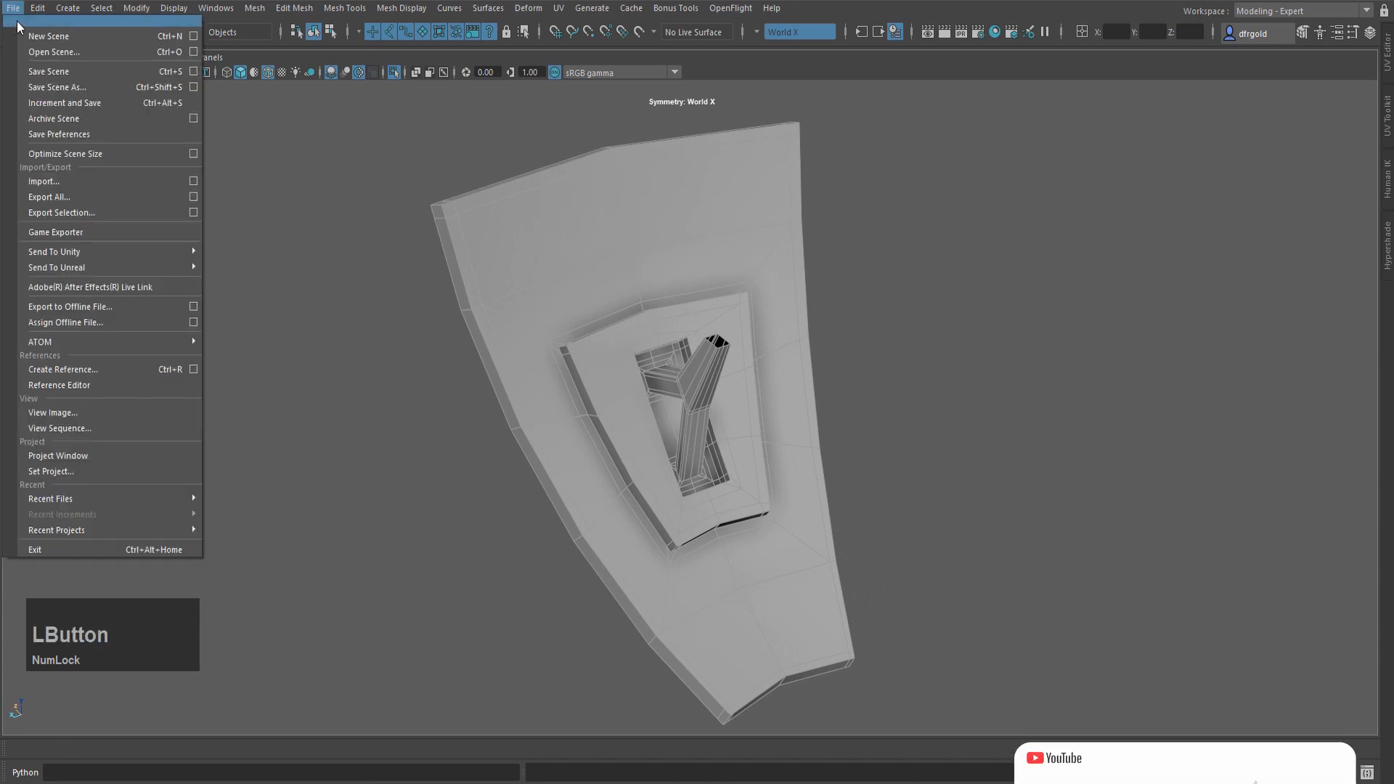
left_click(66, 86)
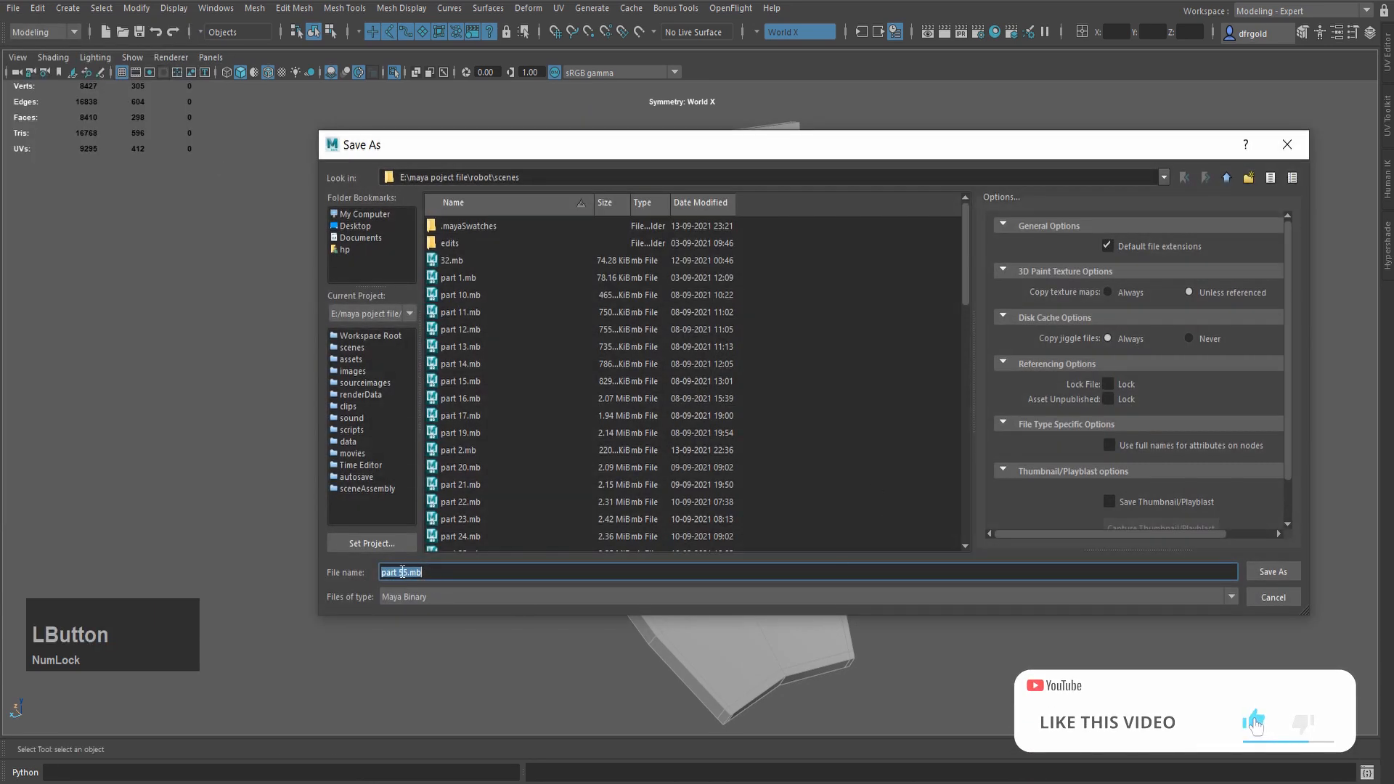
left_click(403, 573)
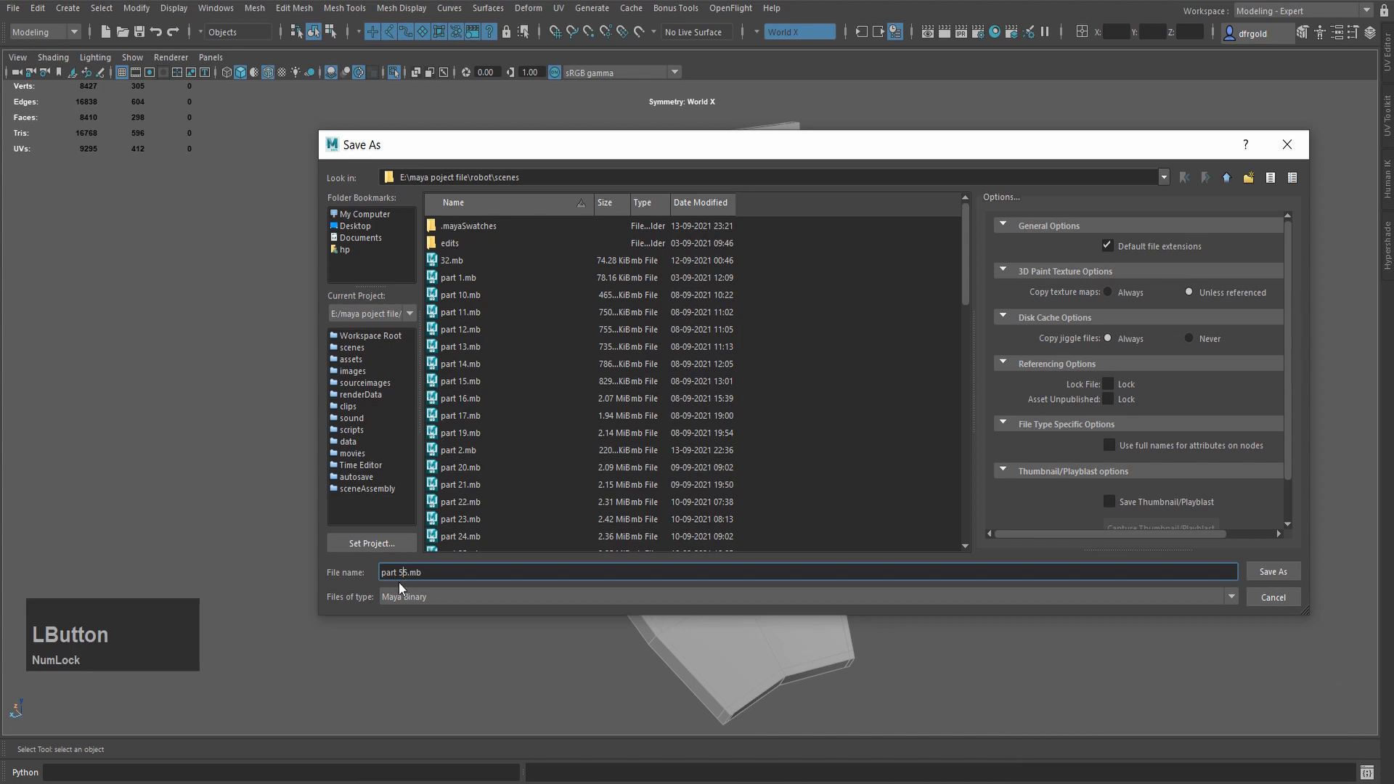
key("BackSpace")
type("5")
left_click(1274, 572)
left_click(672, 406)
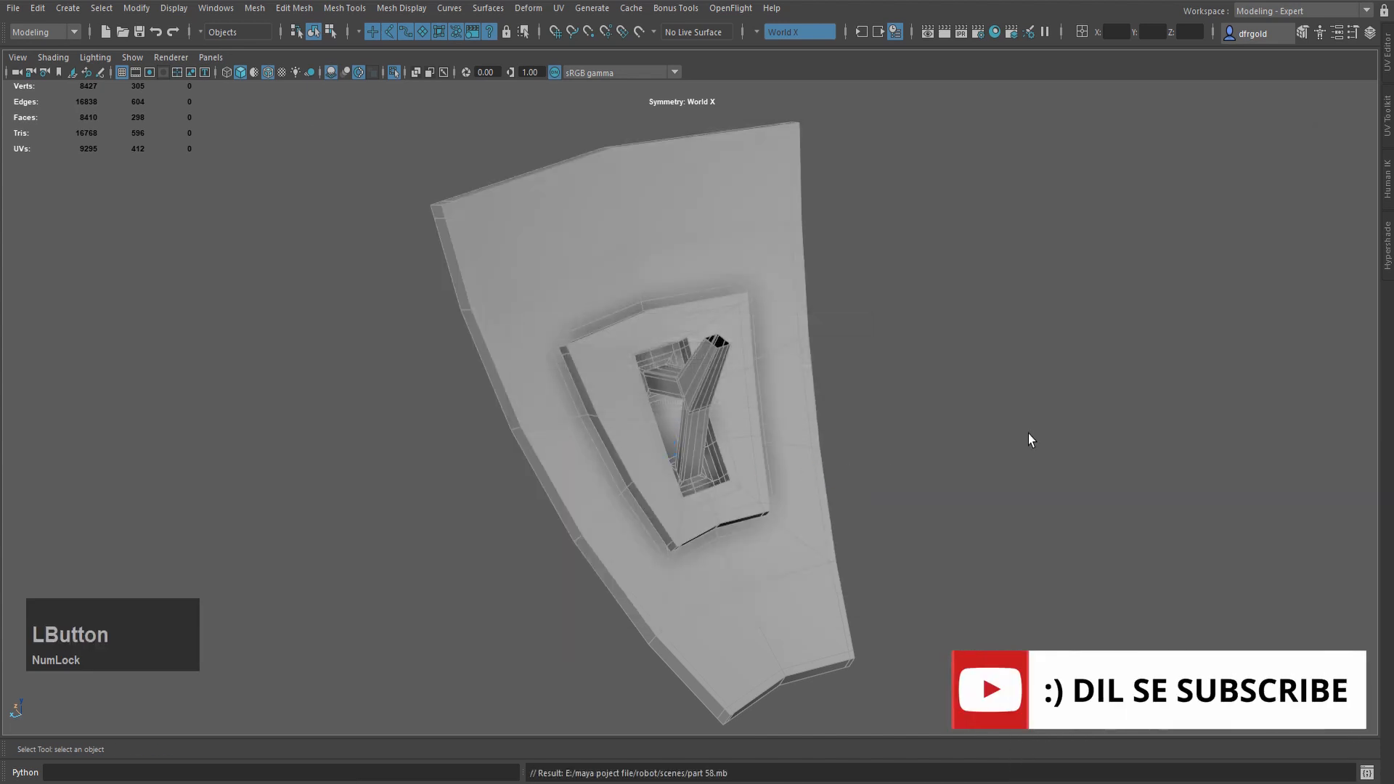